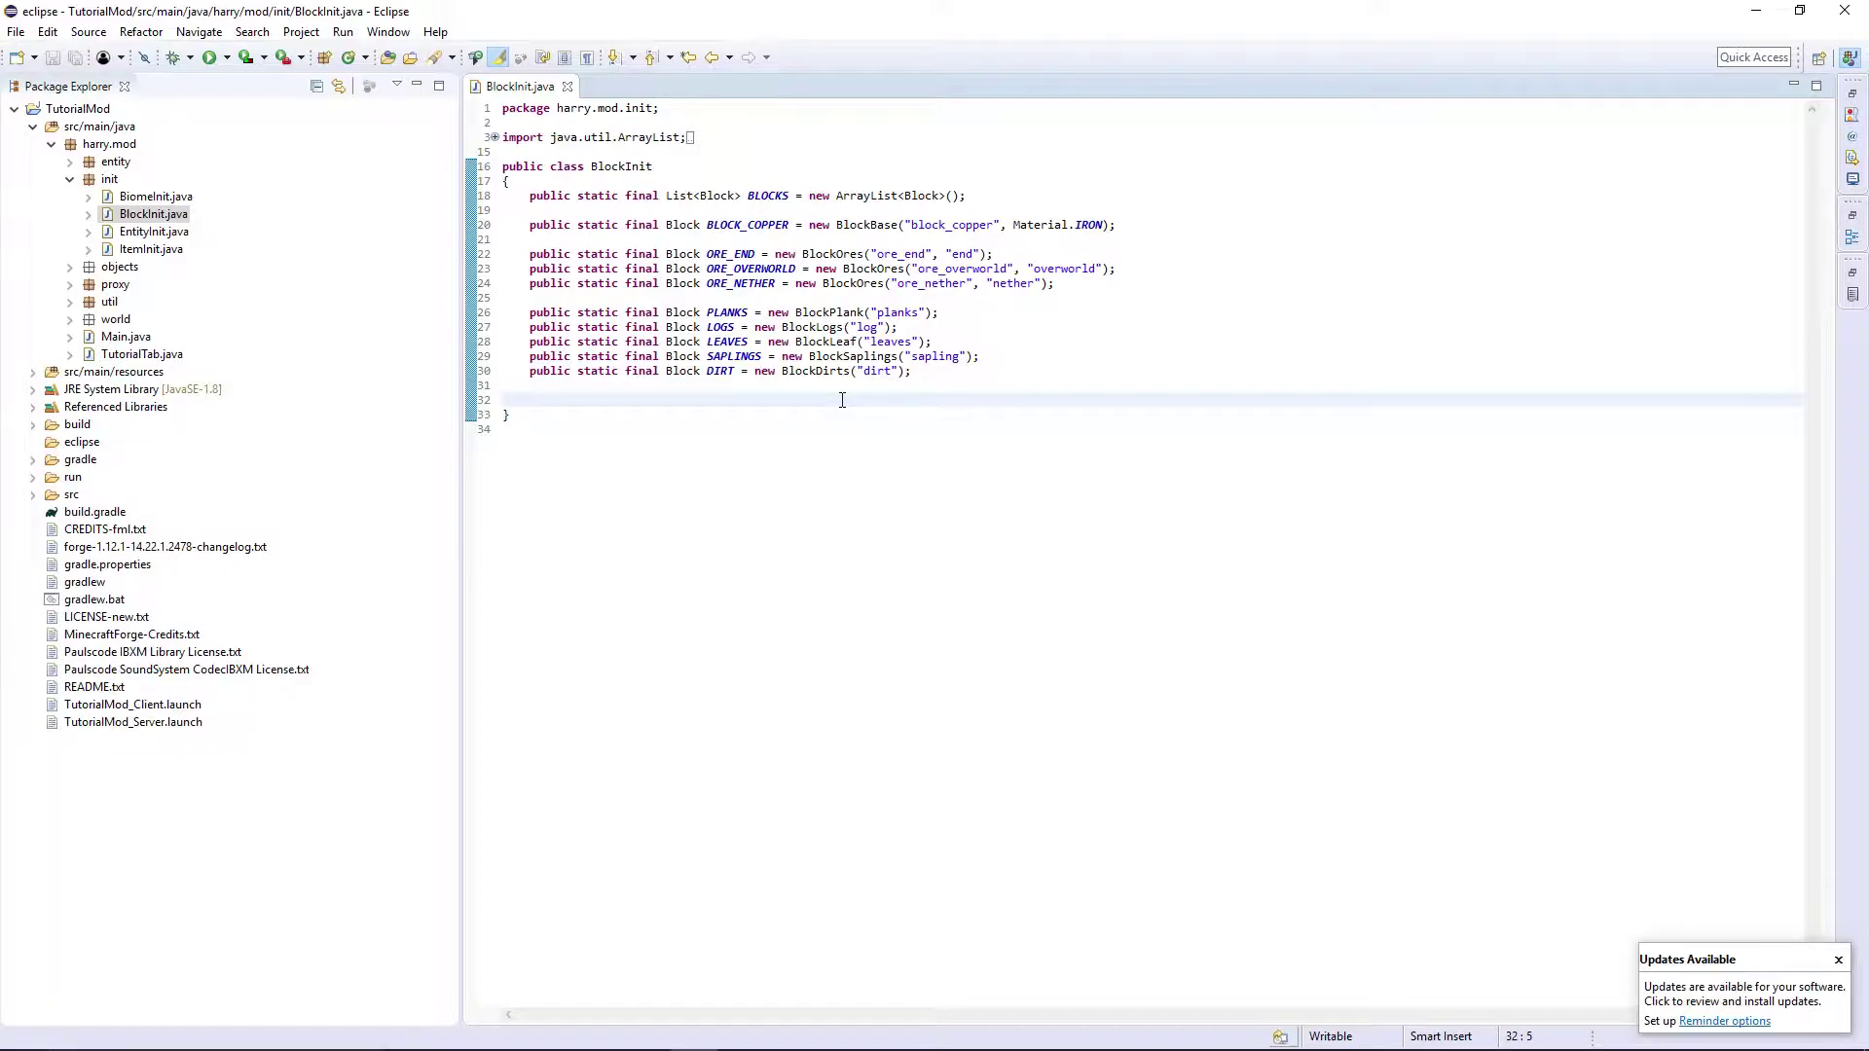
Step: Declare SANTA_HAT = new BlockSantaHat("santa_hat") in BlockInit and create the missing class
{"action": "type", "text": "public static final Block "}
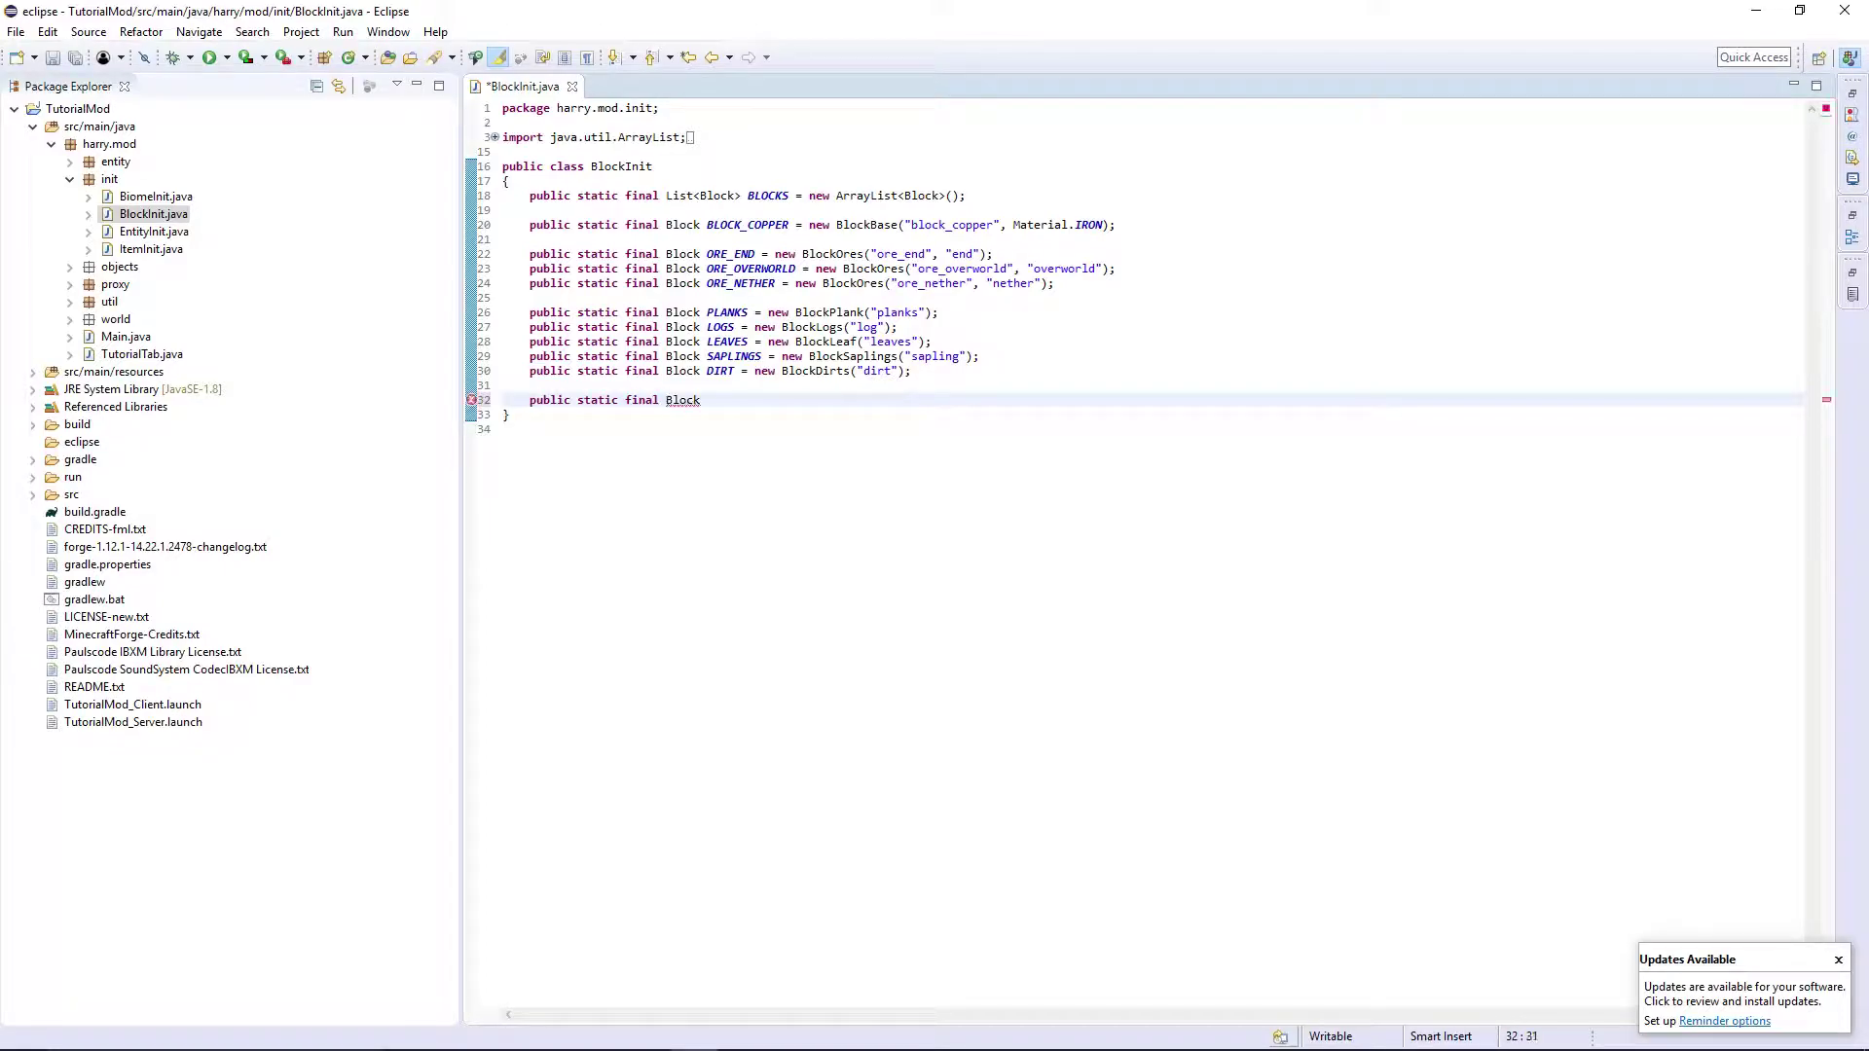
{"action": "type", "text": "SANTA_HAT = new "}
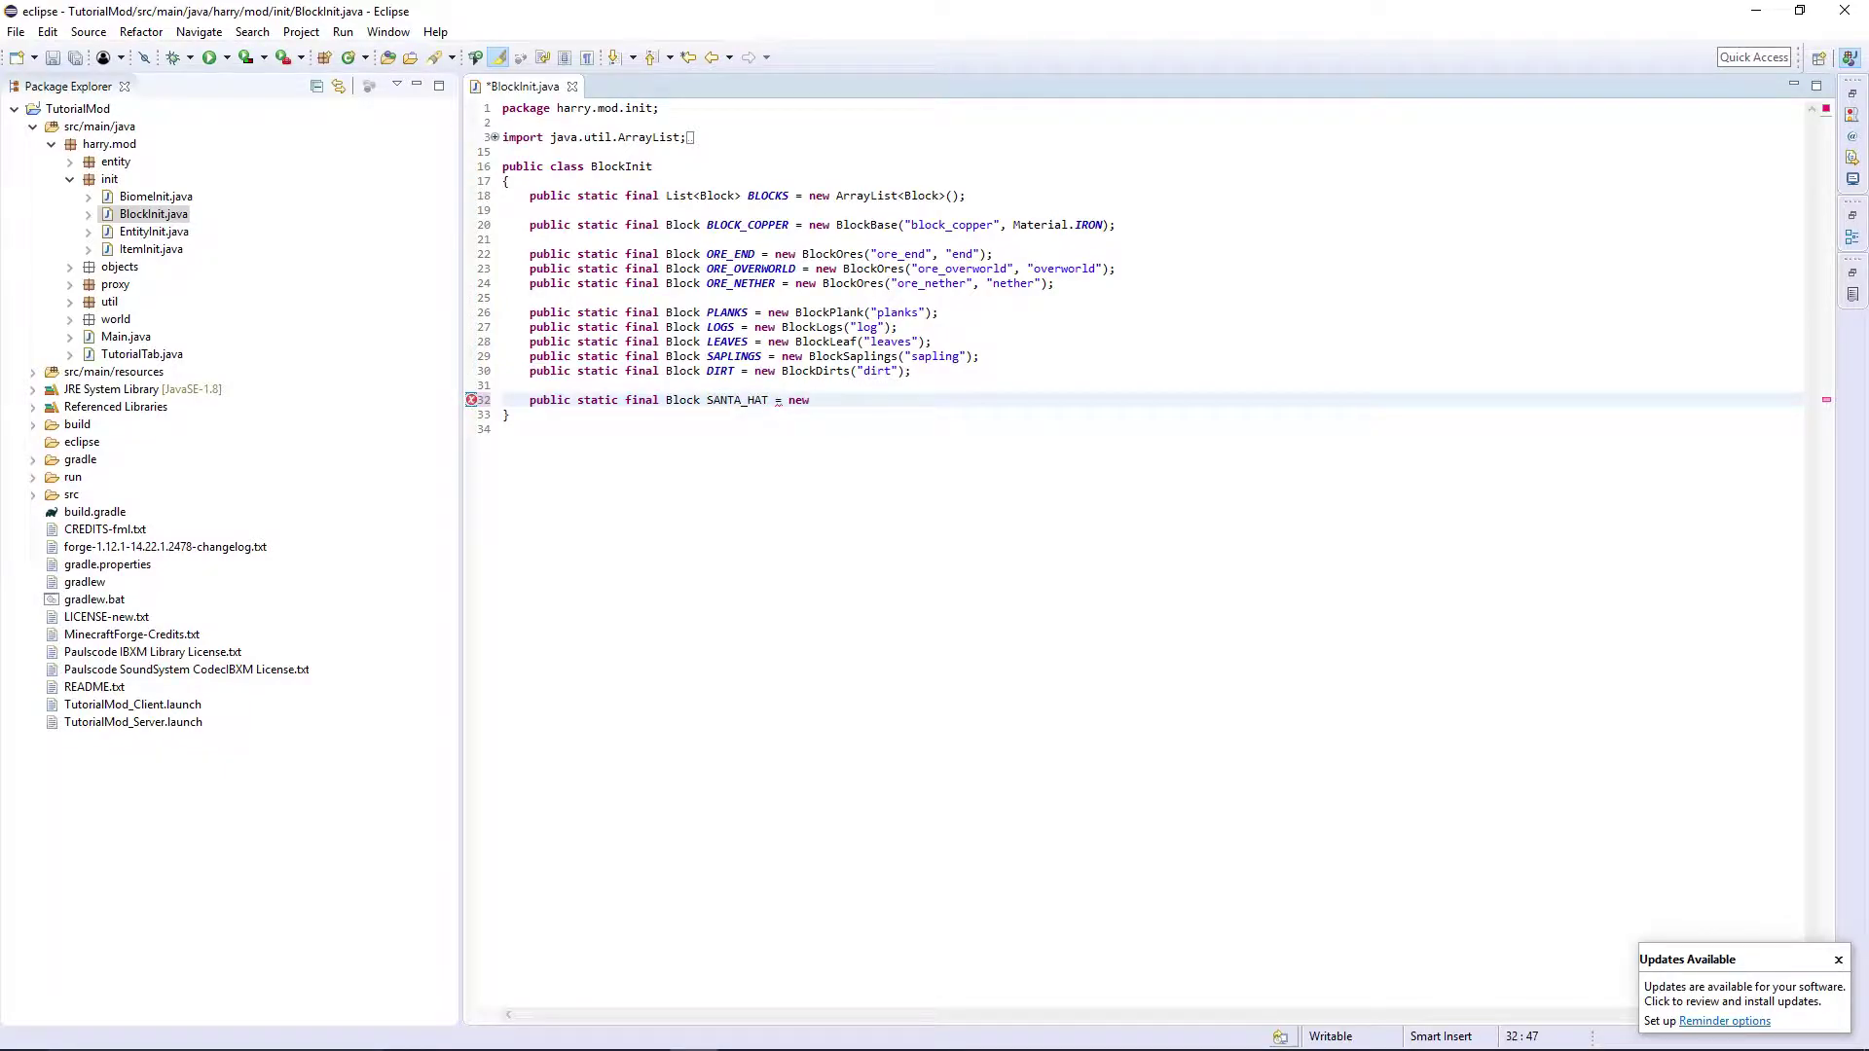
{"action": "type", "text": "BlockSantaHat(\"santa_hat\");"}
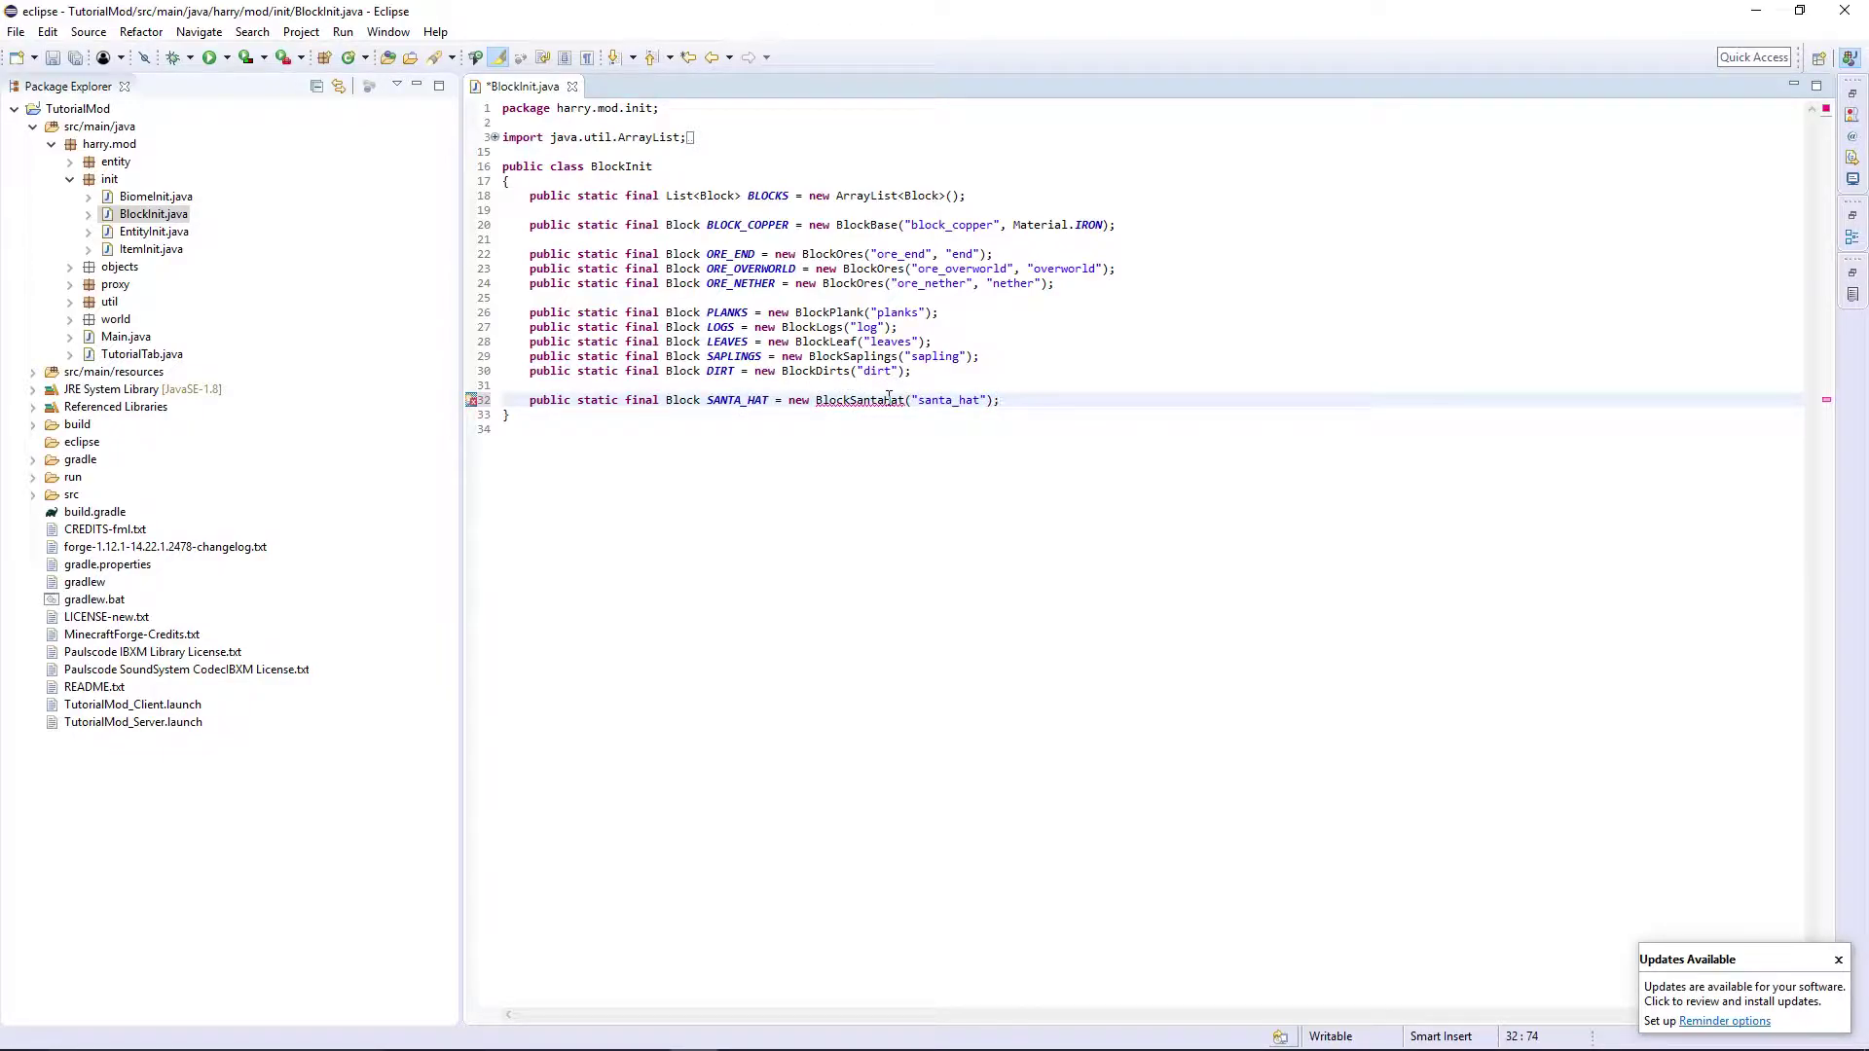
{"action": "mouse_move", "coordinate": [893, 400]}
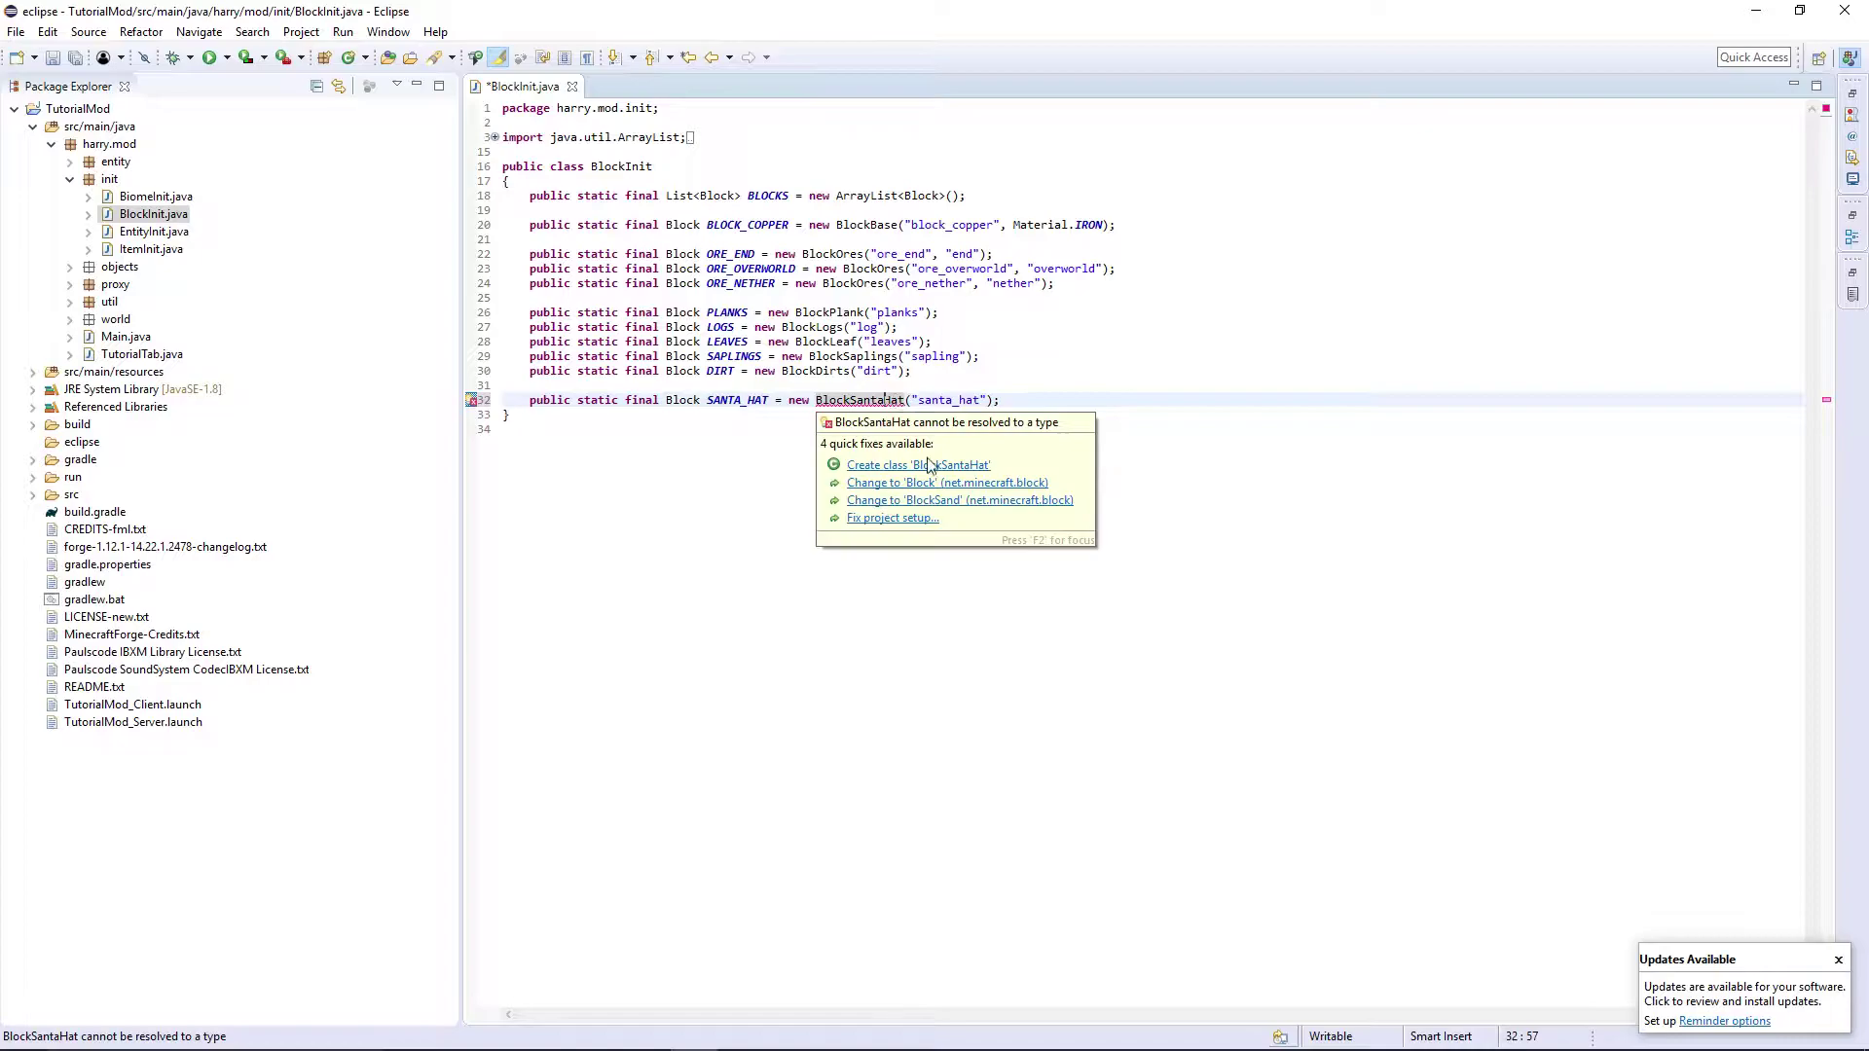
{"action": "left_click", "coordinate": [905, 480]}
Step: Set the new class's package to harry.mod.objects.blocks
{"action": "left_click", "coordinate": [909, 260]}
{"action": "key", "text": "BackSpace"}
{"action": "key", "text": "BackSpace"}
{"action": "key", "text": "BackSpace"}
{"action": "key", "text": "BackSpace"}
{"action": "key", "text": "BackSpace"}
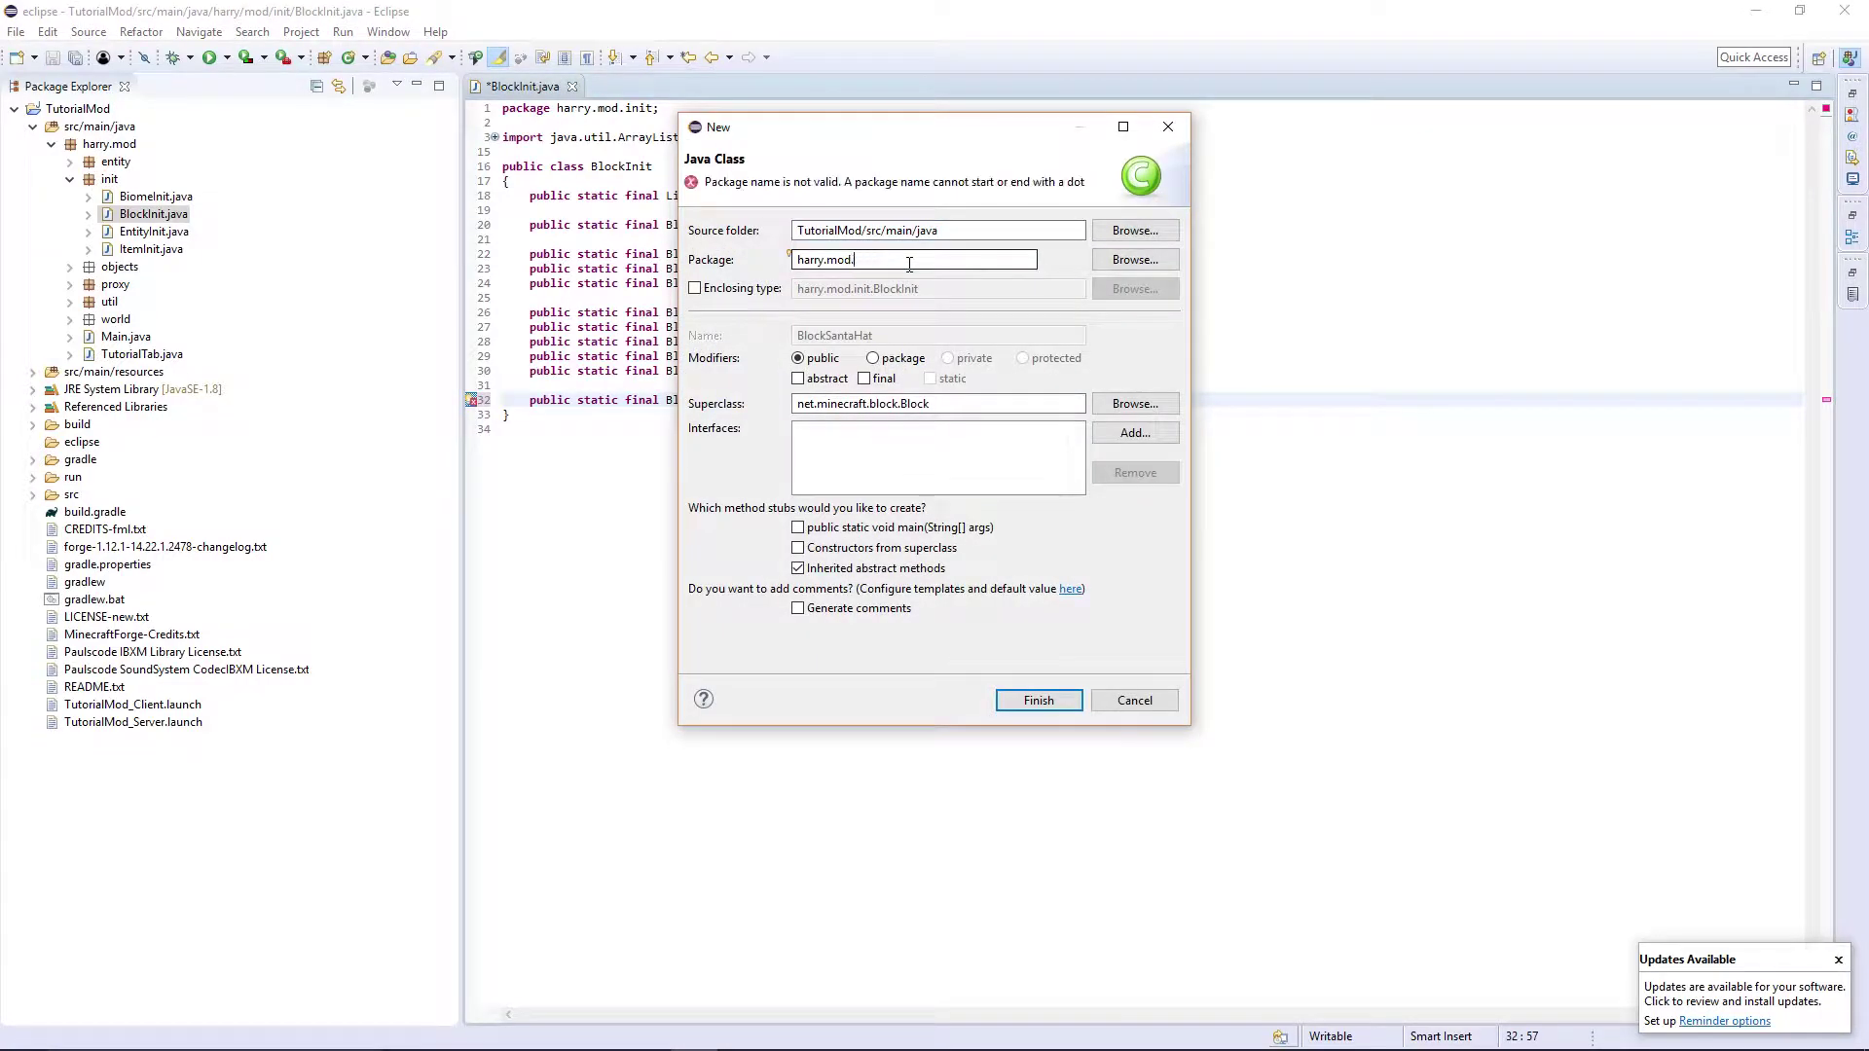
{"action": "type", "text": "."}
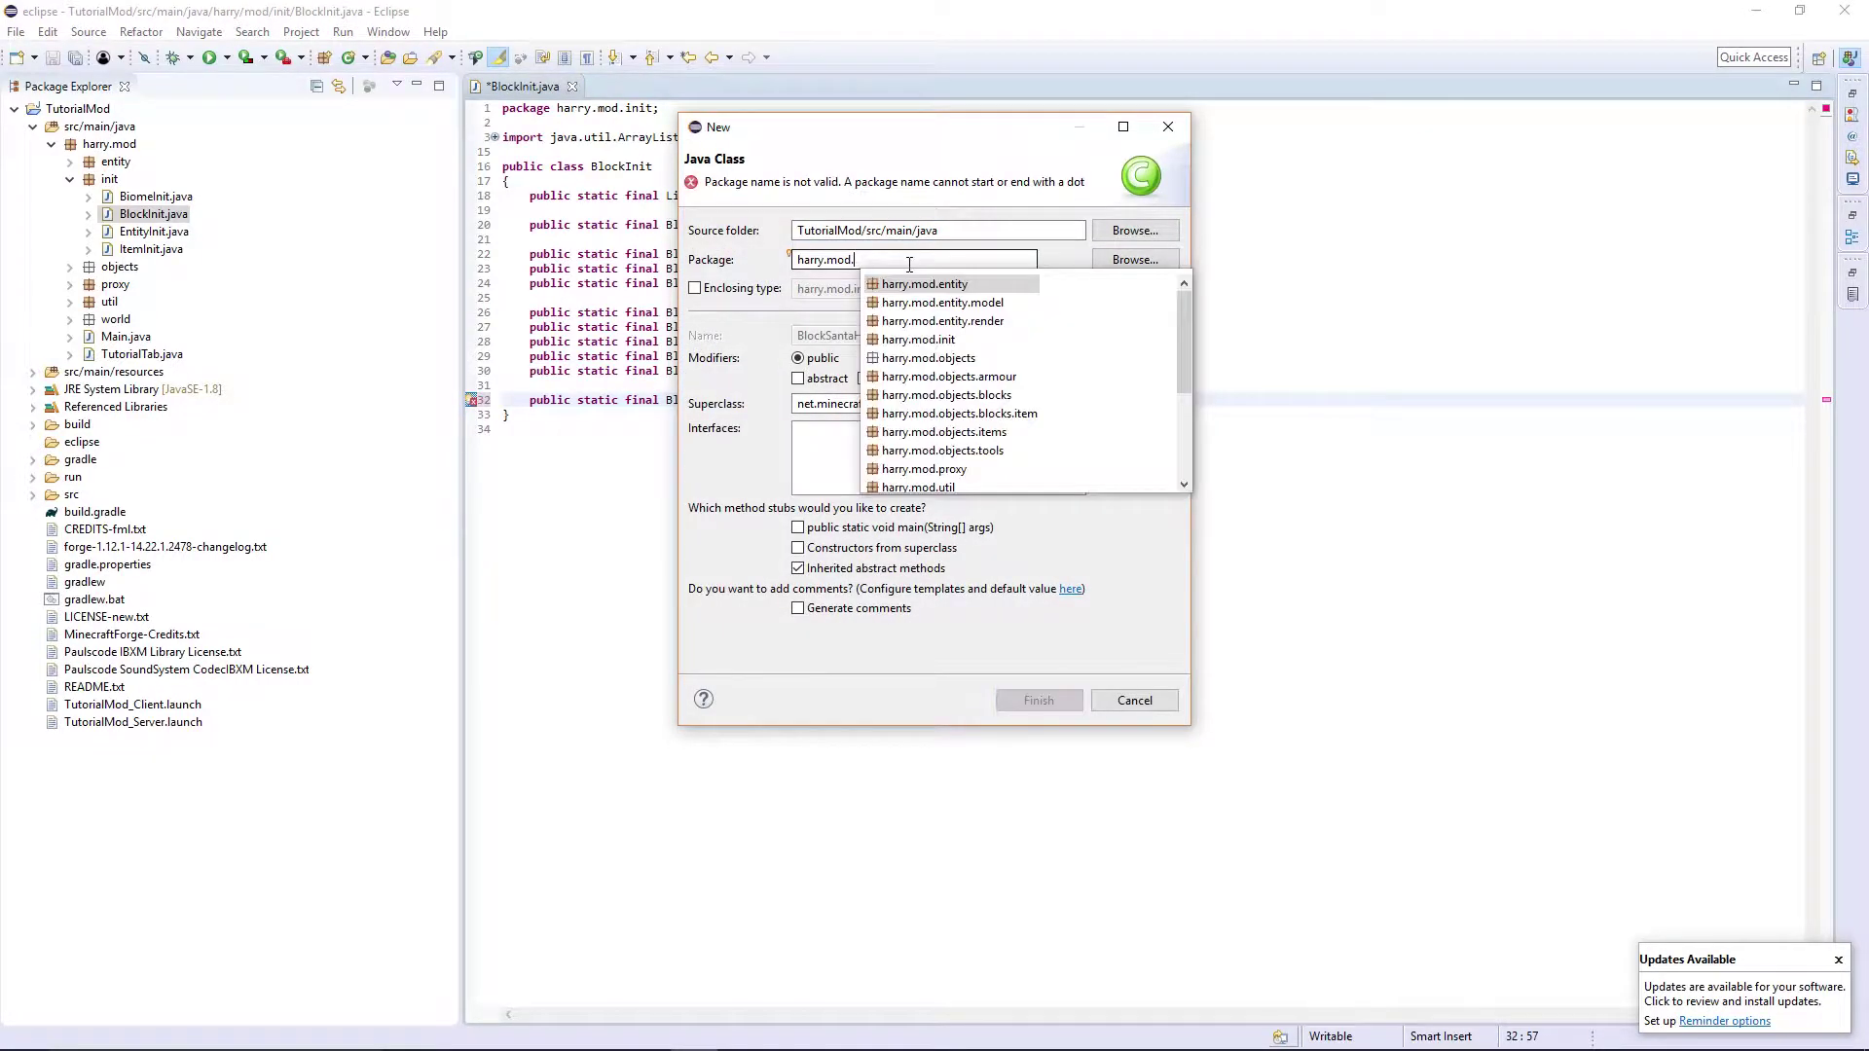
{"action": "double_click", "coordinate": [983, 395]}
Step: Finish creating BlockSantaHat and make it extend BlockBase
{"action": "left_click", "coordinate": [1039, 700]}
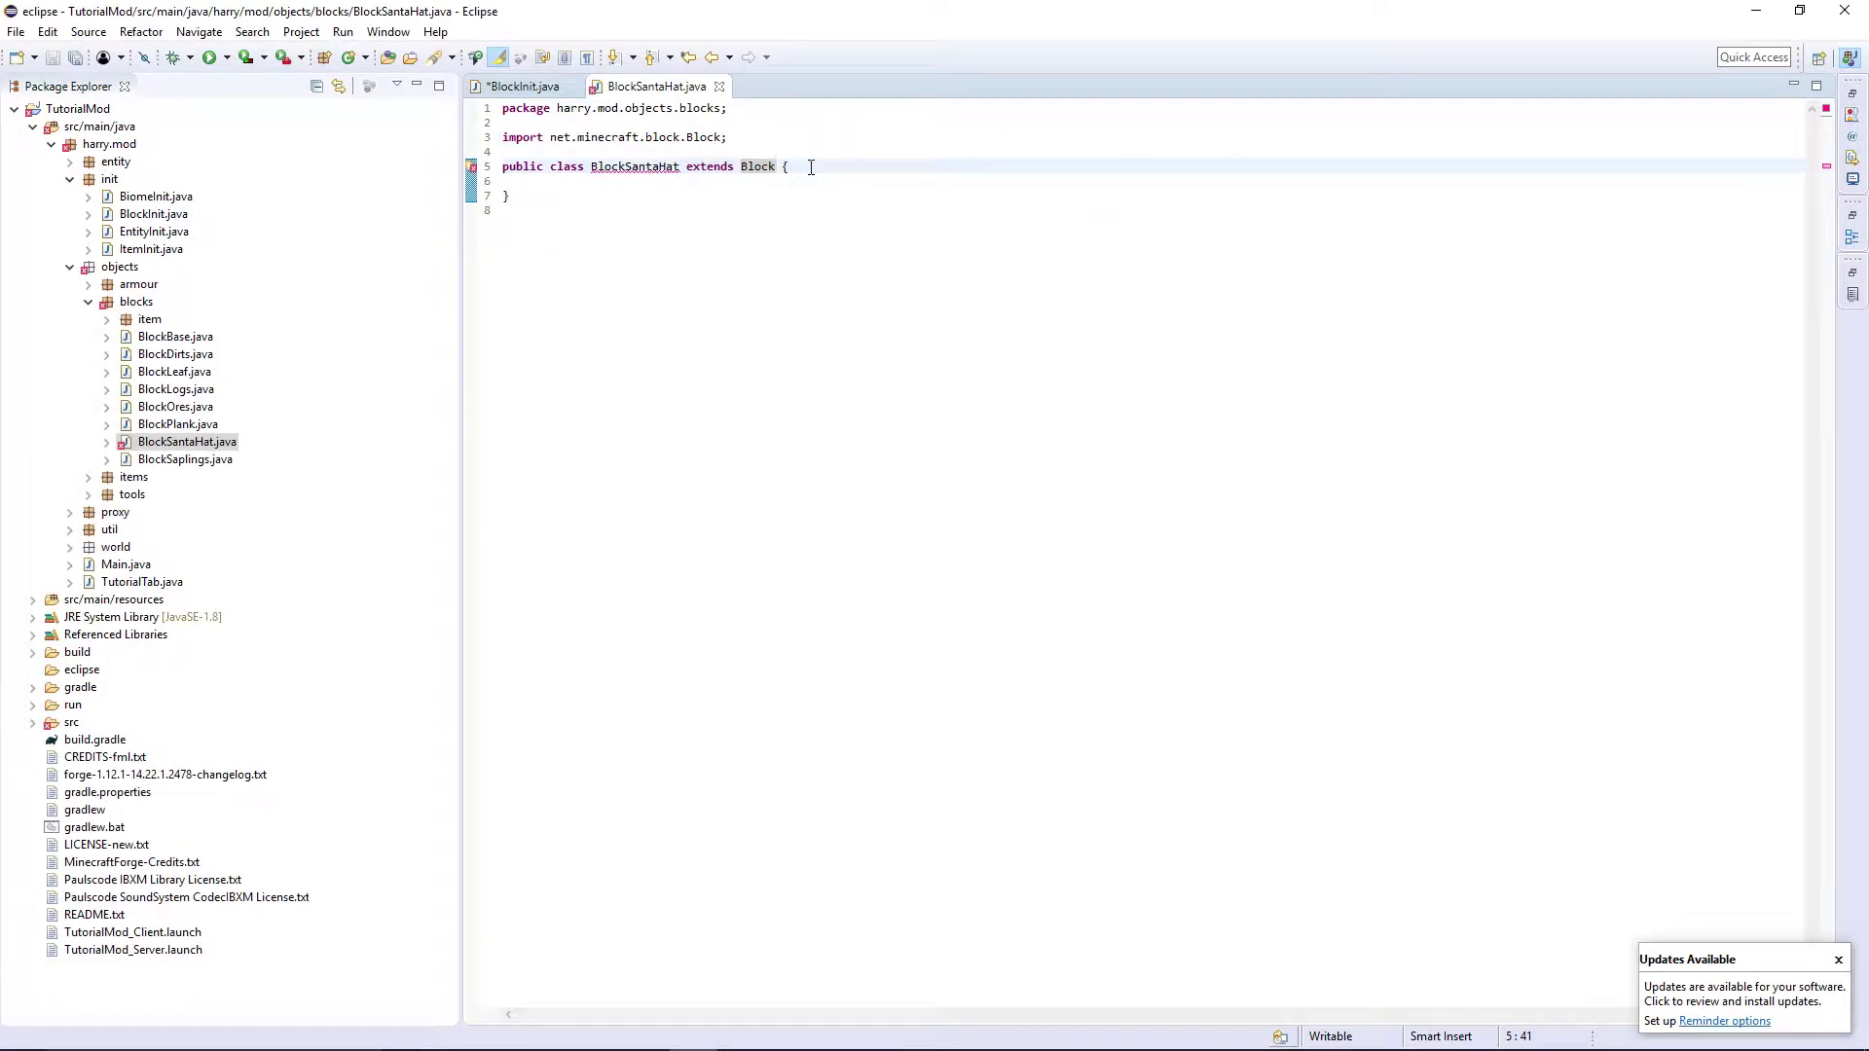
{"action": "type", "text": "B"}
{"action": "type", "text": "ase"}
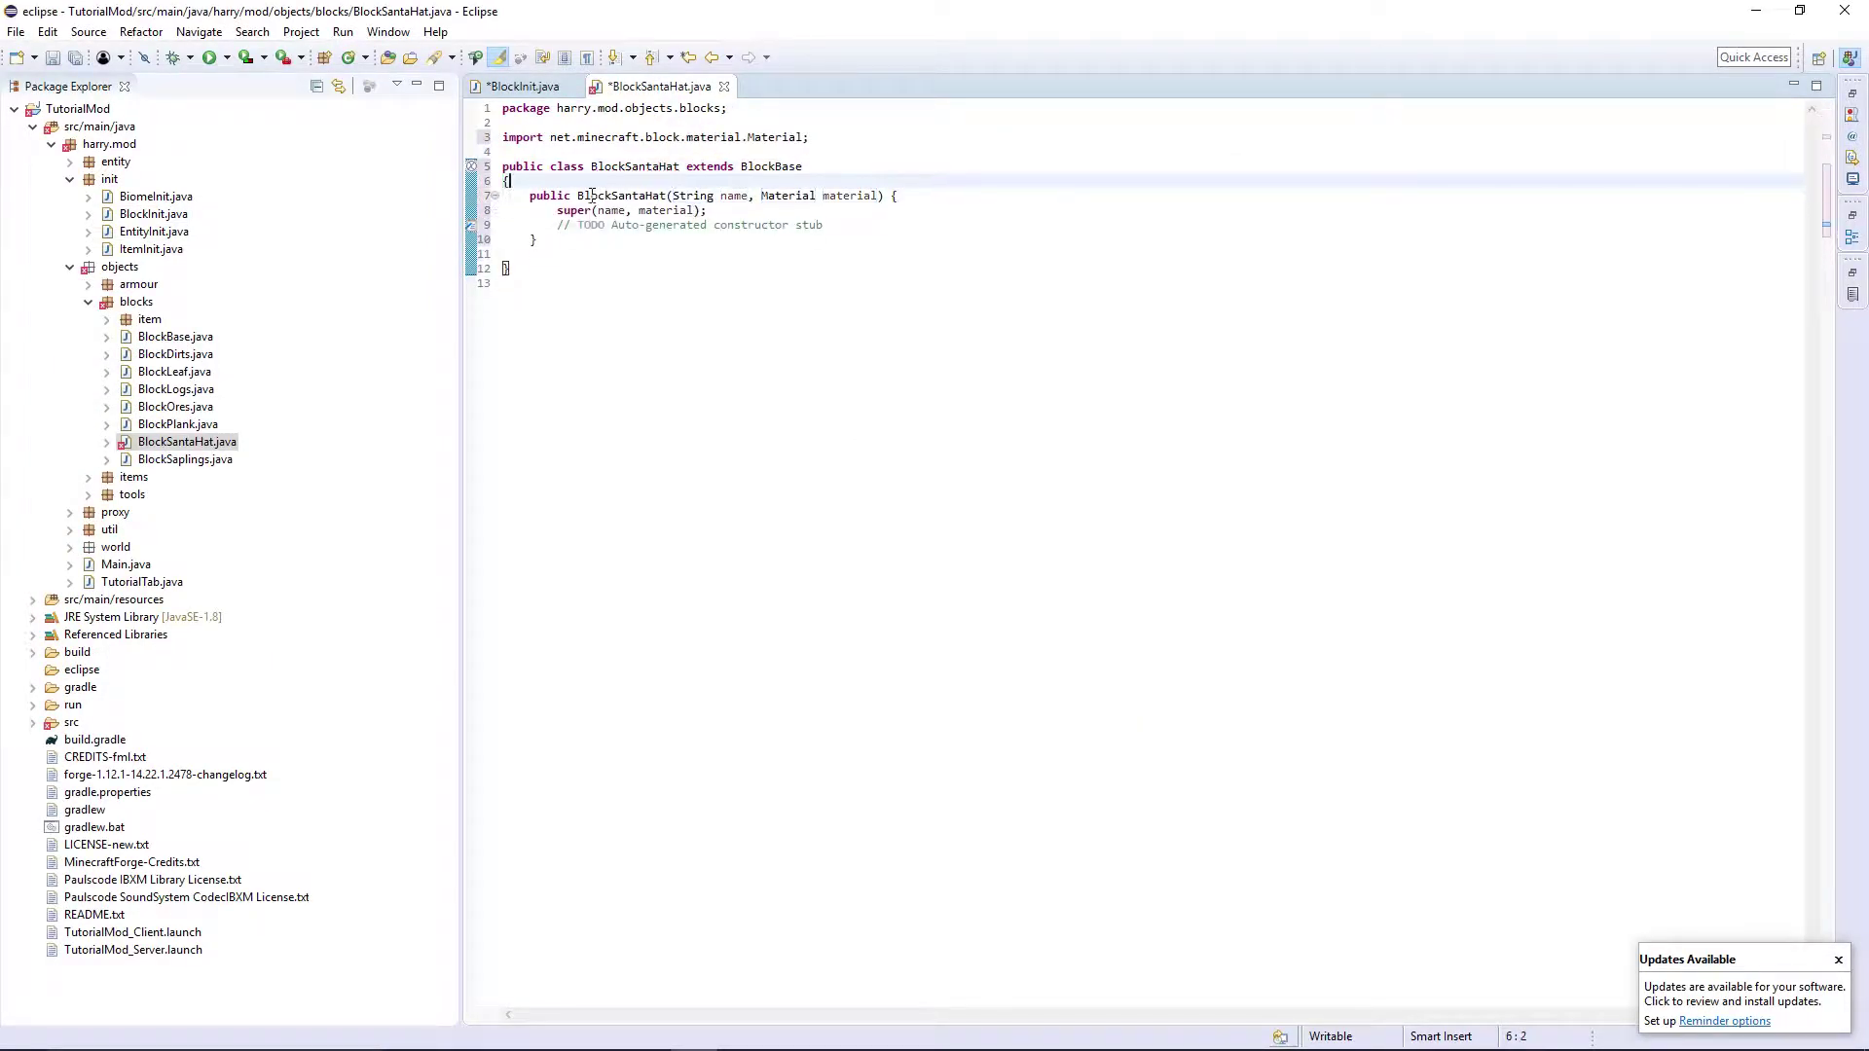
{"action": "key", "text": "ctrl+BackSpace"}
{"action": "key", "text": "ctrl+BackSpace"}
{"action": "key", "text": "ctrl+BackSpace"}
{"action": "key", "text": "Return"}
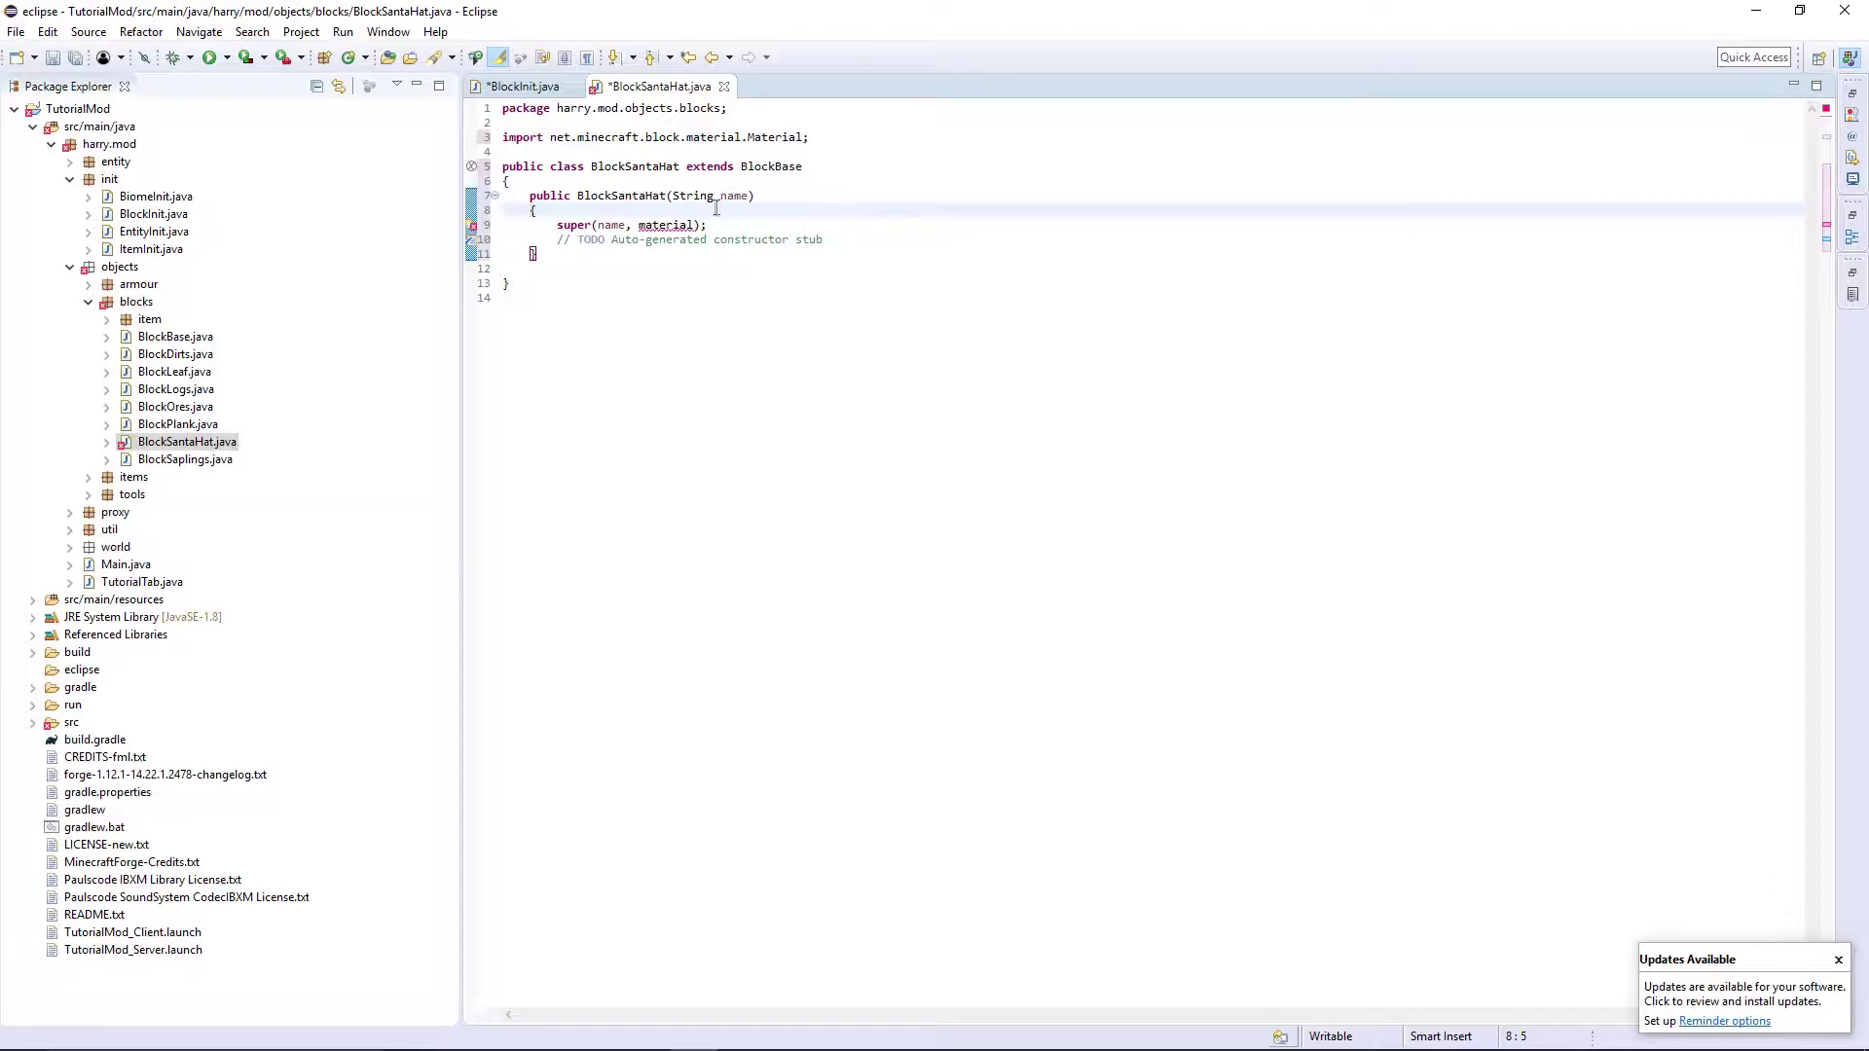
Step: Pass Material.CLOTH to the super constructor, checking the BlockBase definition
{"action": "left_click", "coordinate": [680, 225]}
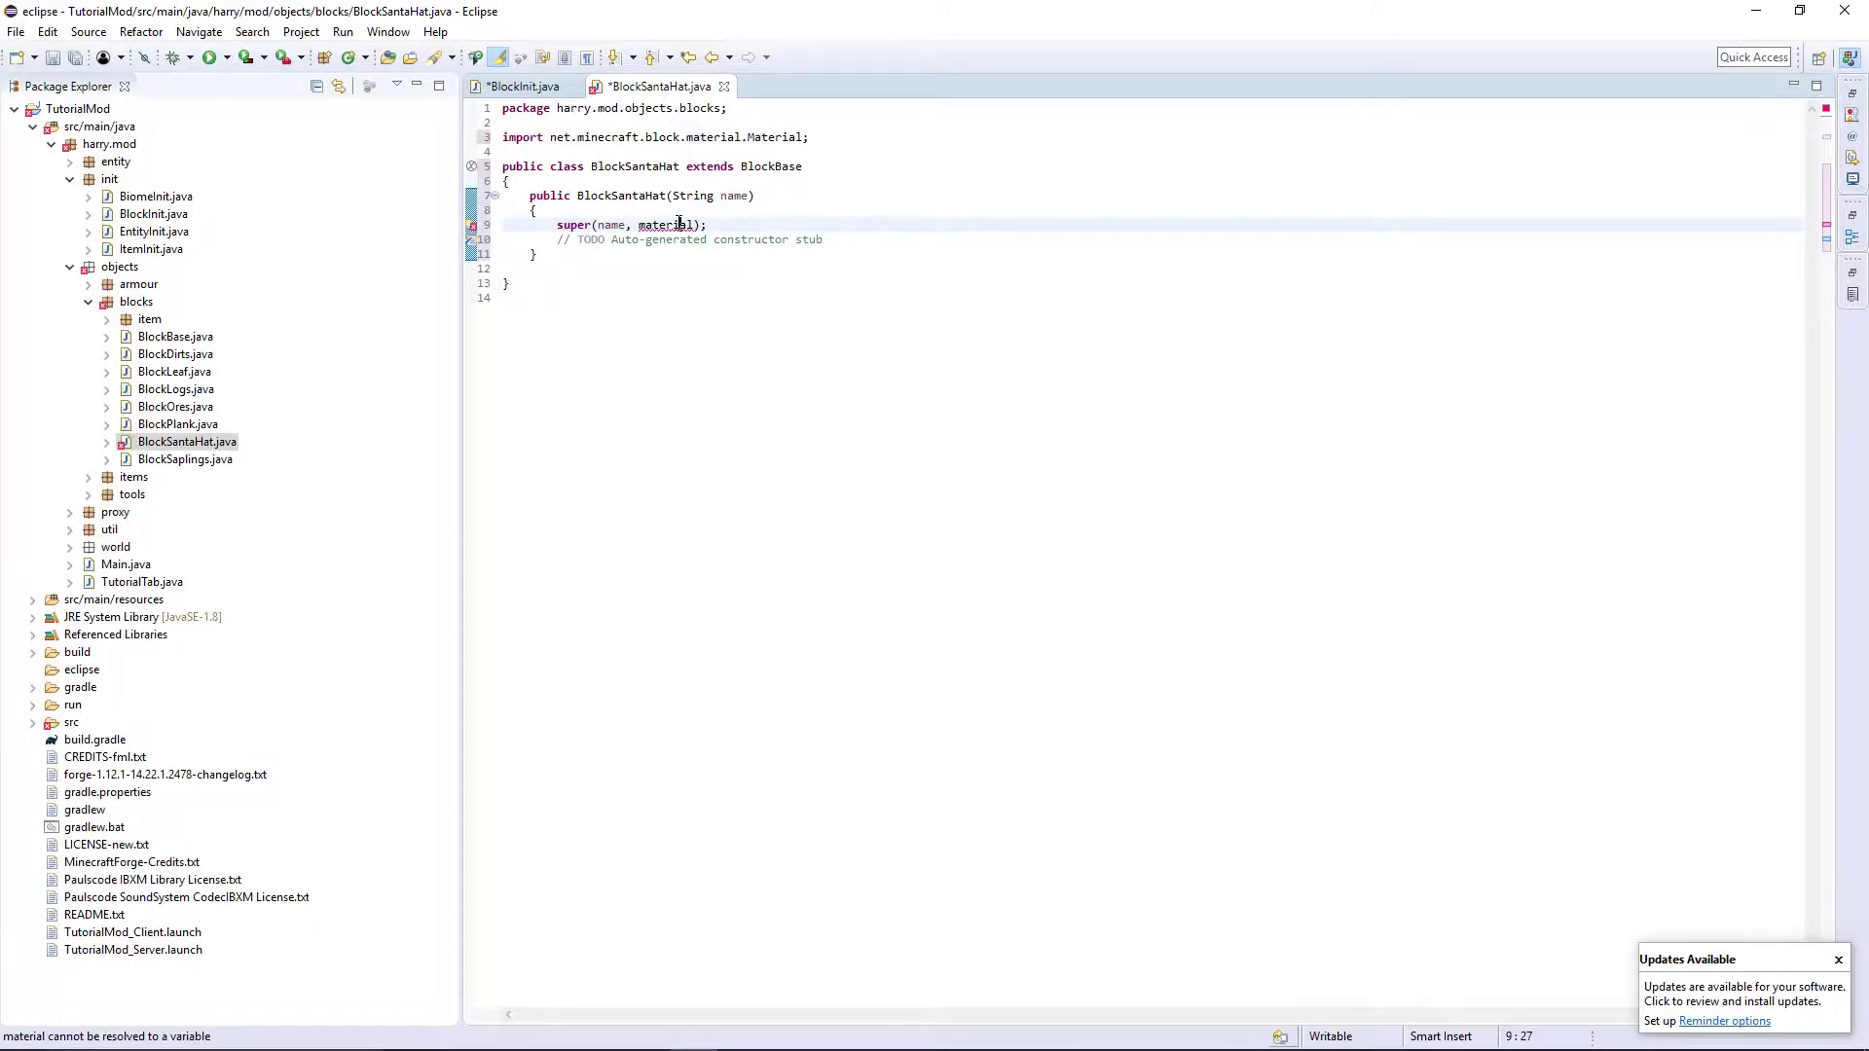
{"action": "double_click", "coordinate": [679, 225]}
{"action": "type", "text": "Material.w"}
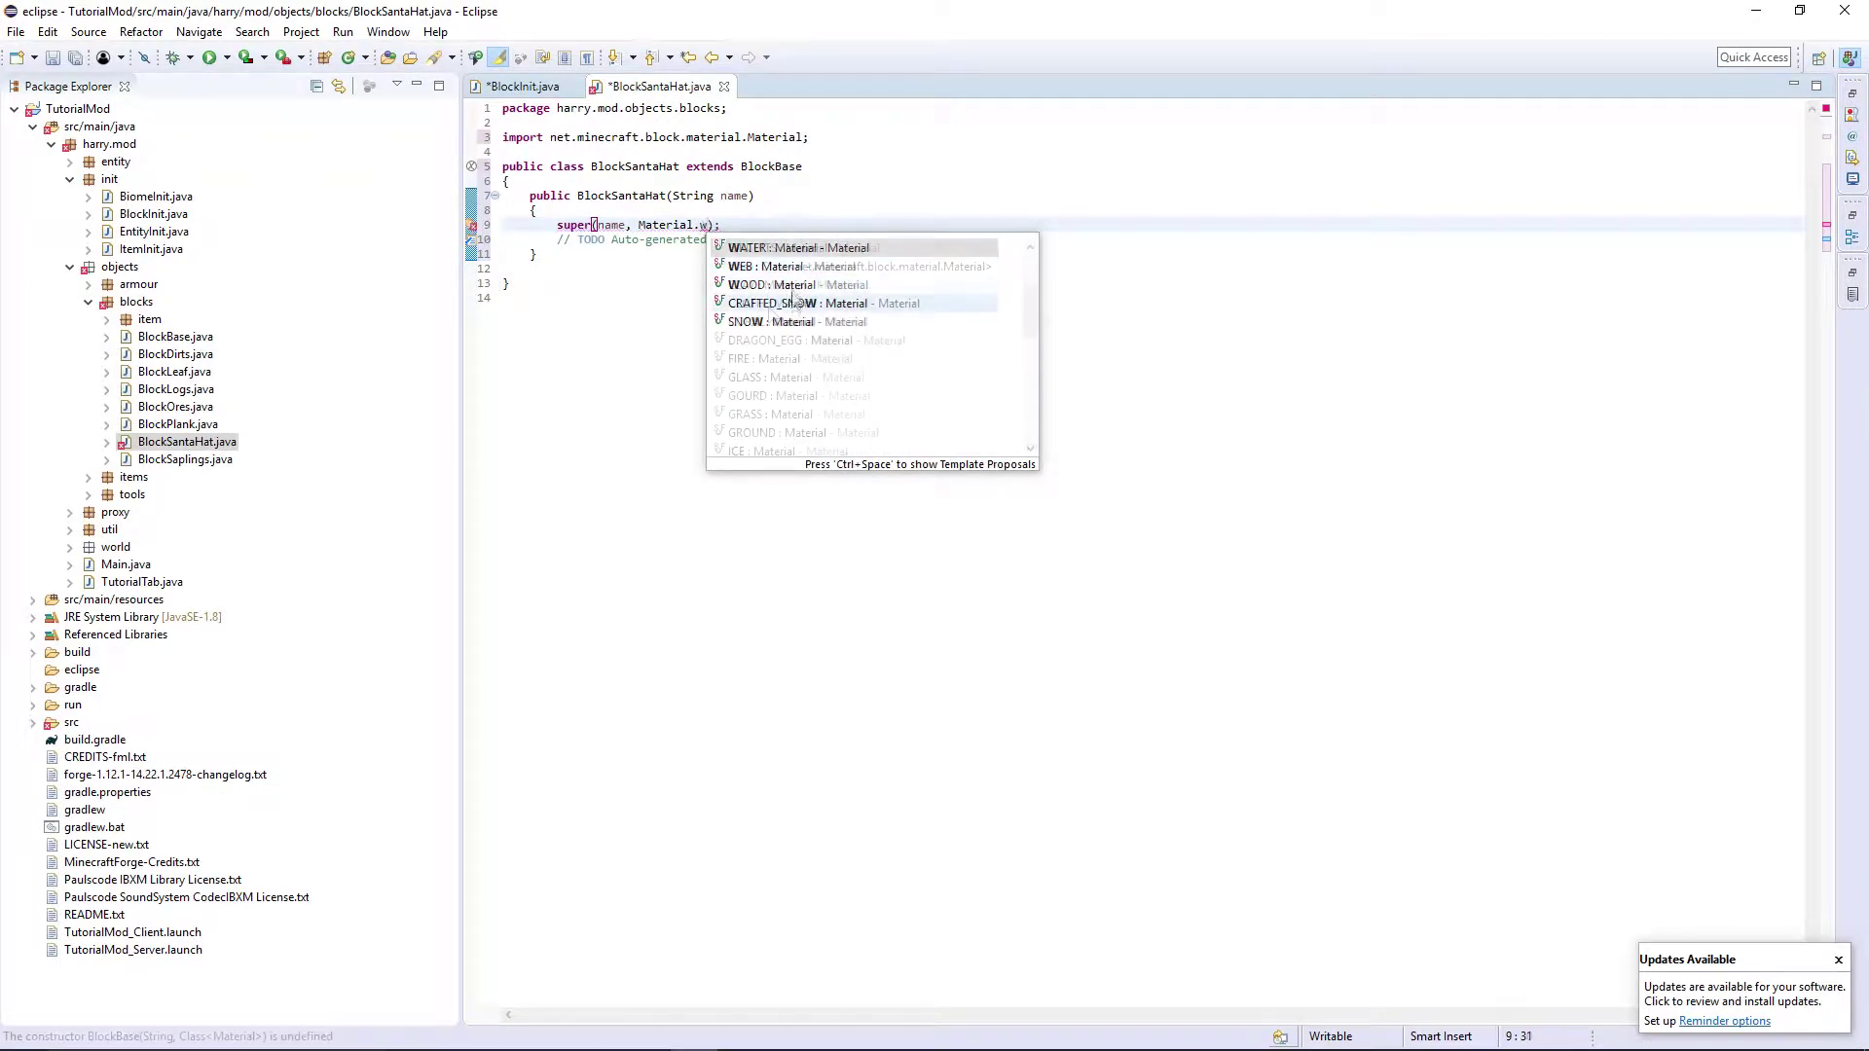
{"action": "scroll", "coordinate": [793, 302], "scroll_direction": "down", "scroll_amount": 2}
{"action": "double_click", "coordinate": [855, 300]}
{"action": "left_click", "coordinate": [828, 241]}
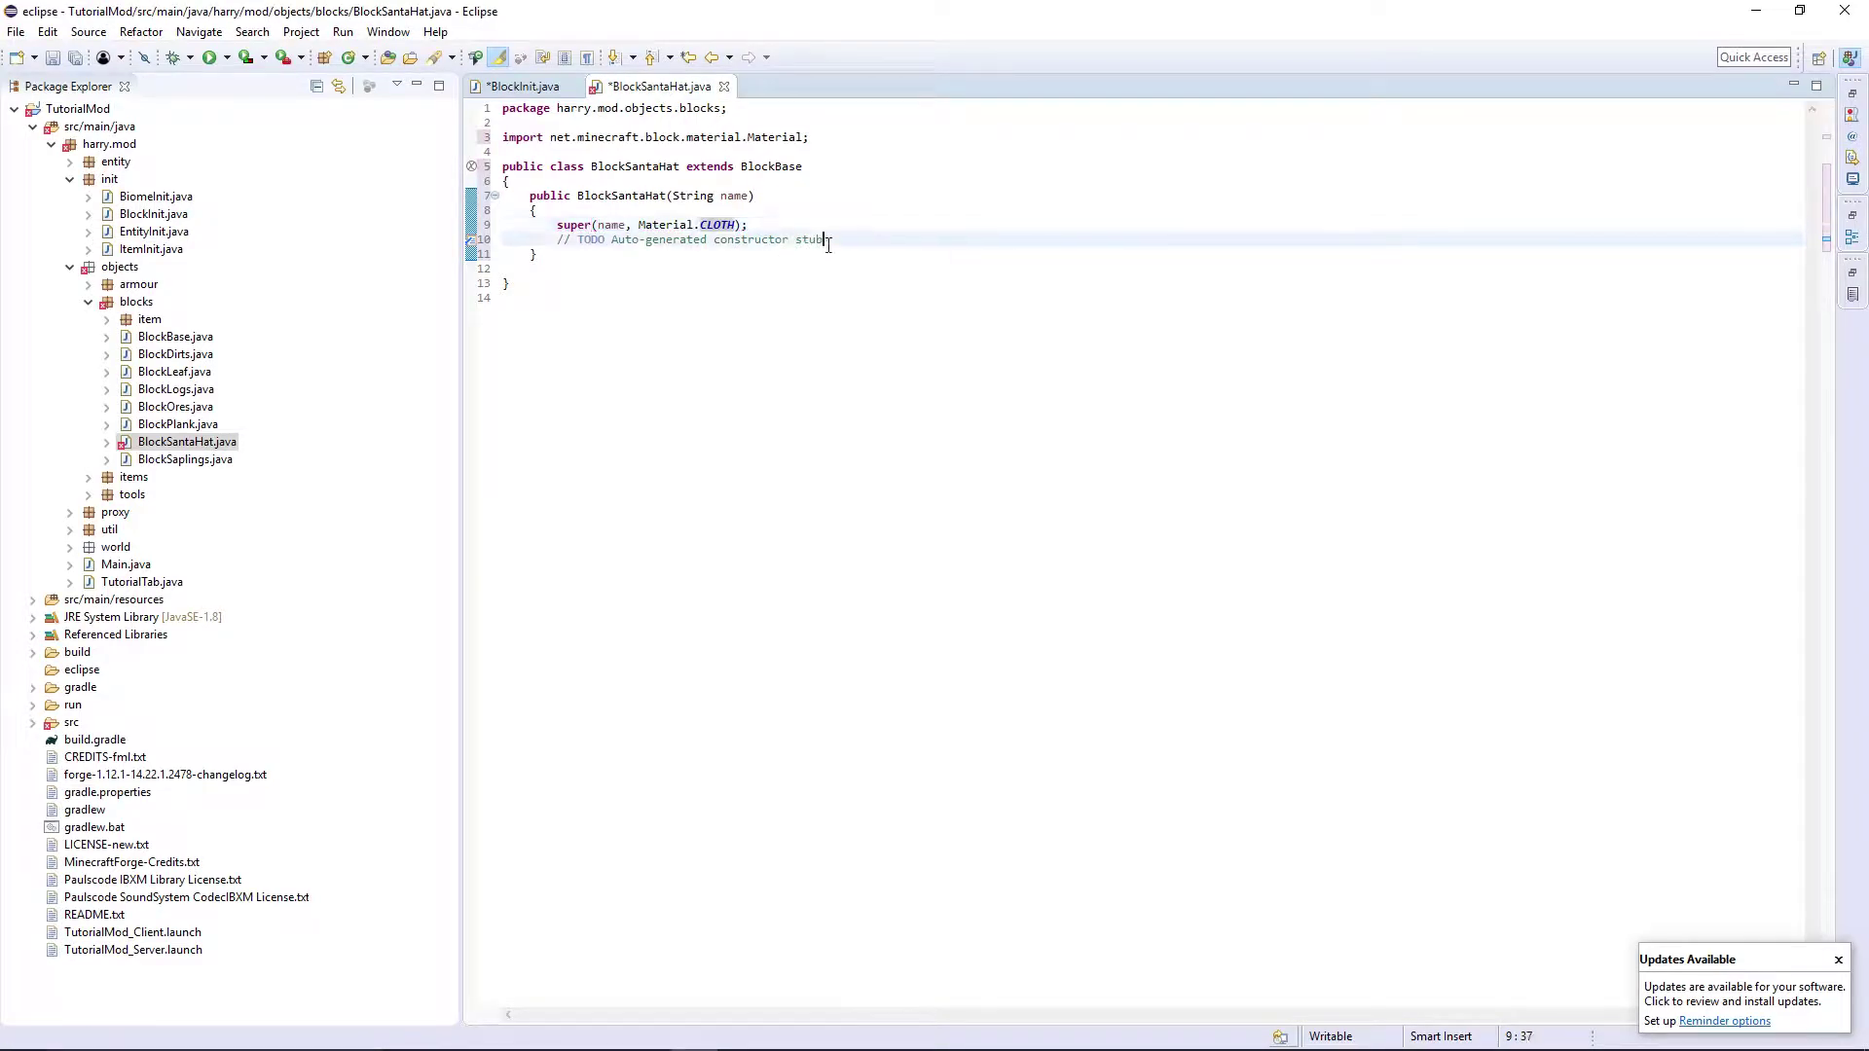
{"action": "left_click", "coordinate": [771, 166], "text": "ctrl"}
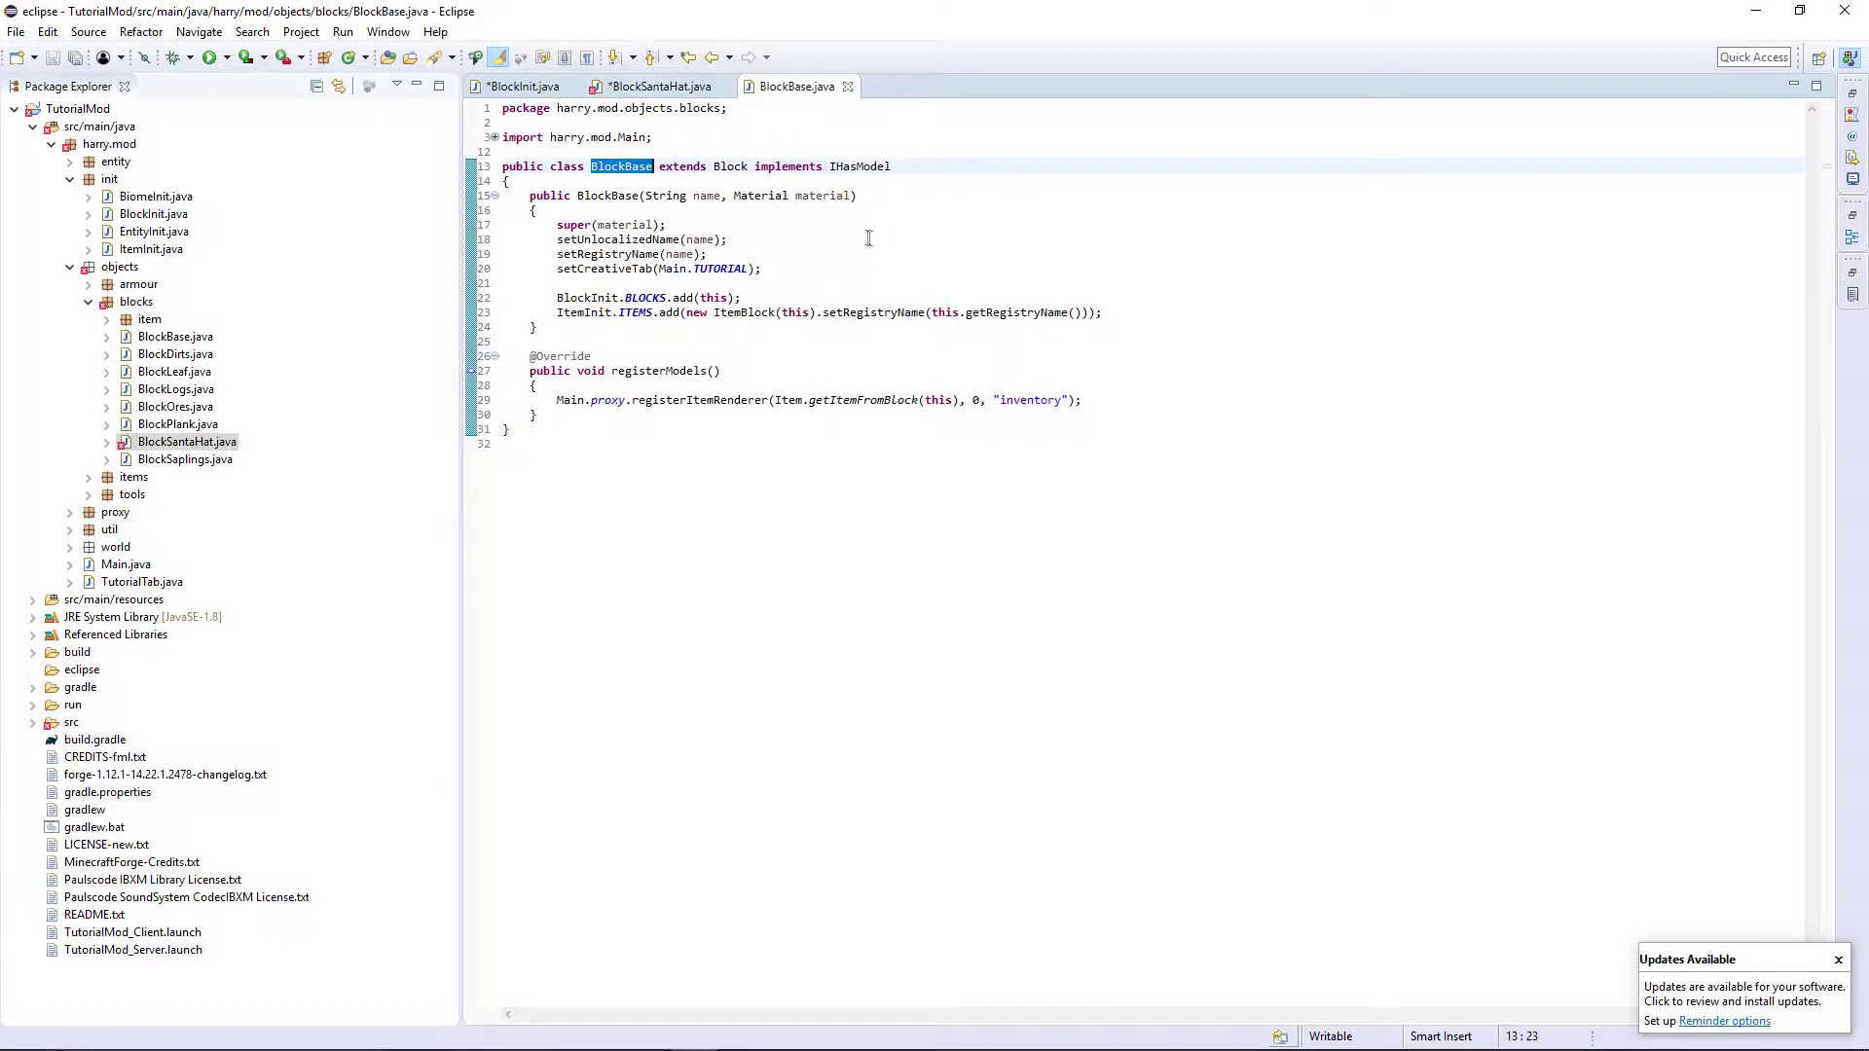
{"action": "left_click", "coordinate": [847, 85]}
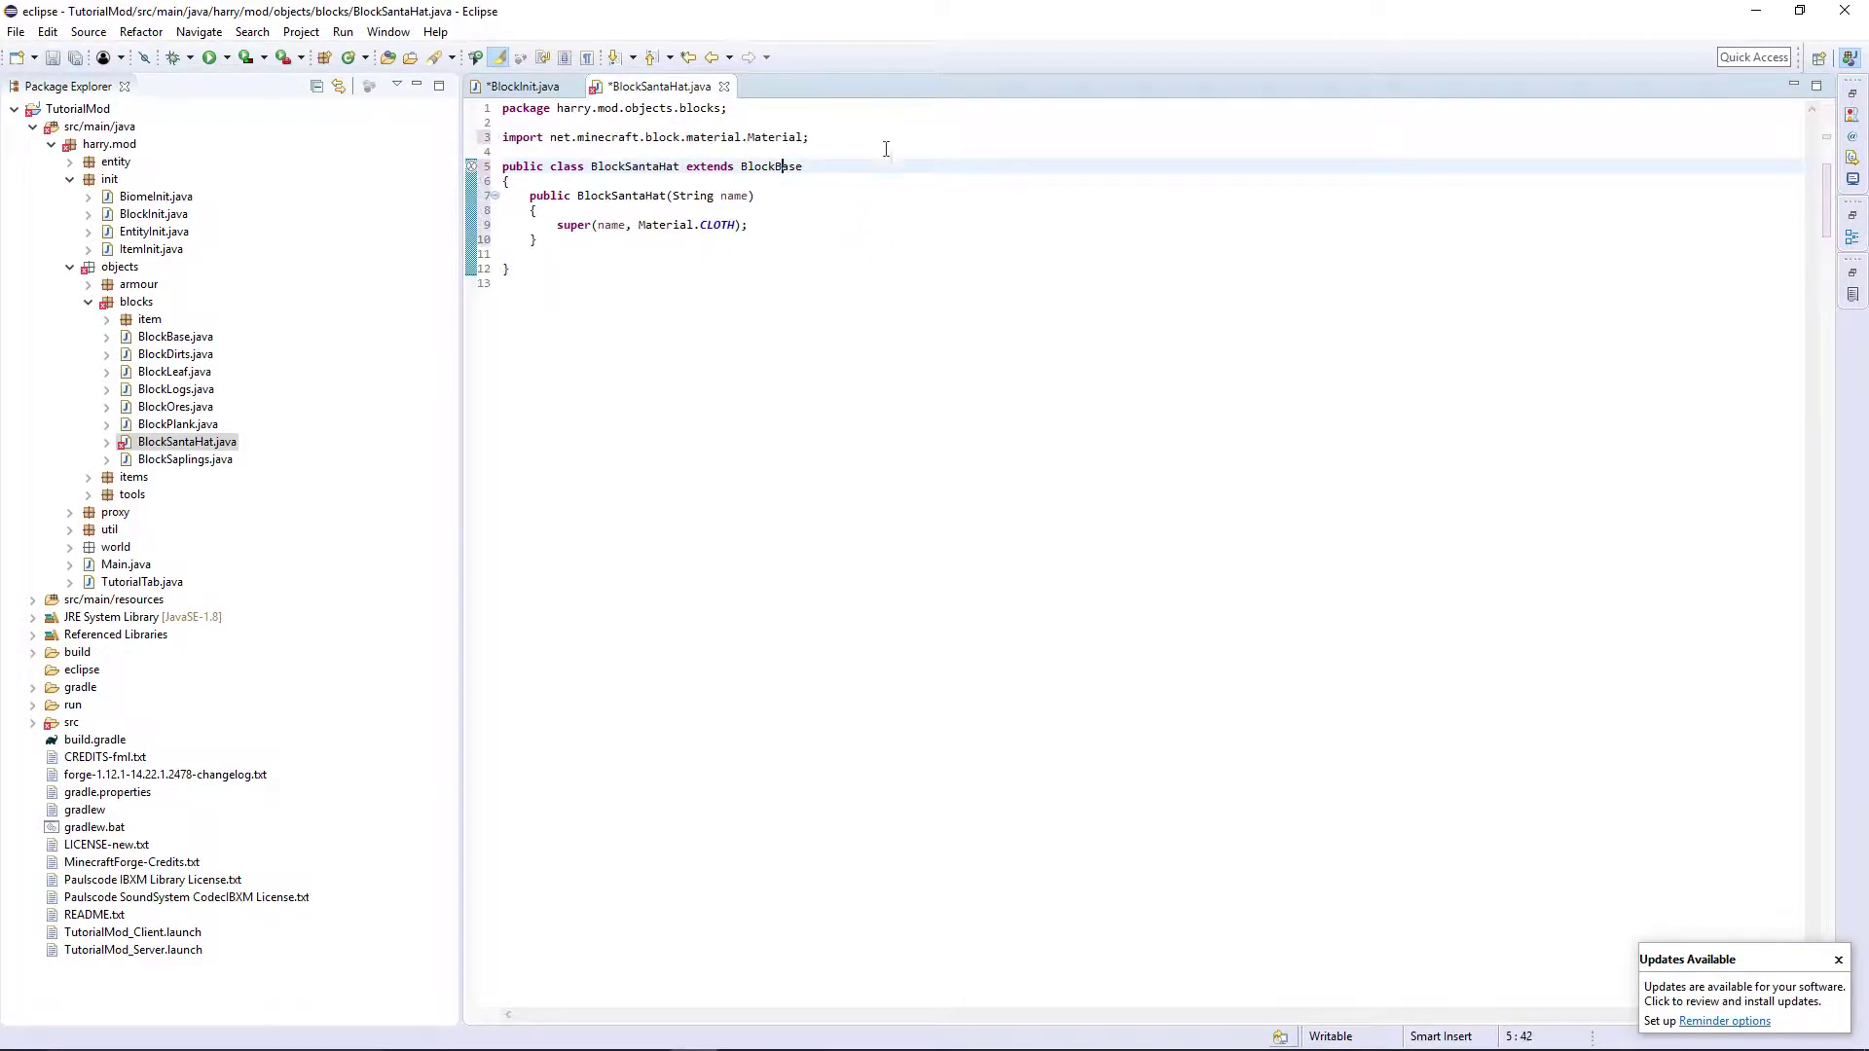
Step: Add an isOpaqueCube override that returns false
{"action": "left_click", "coordinate": [562, 255]}
{"action": "key", "text": "Return"}
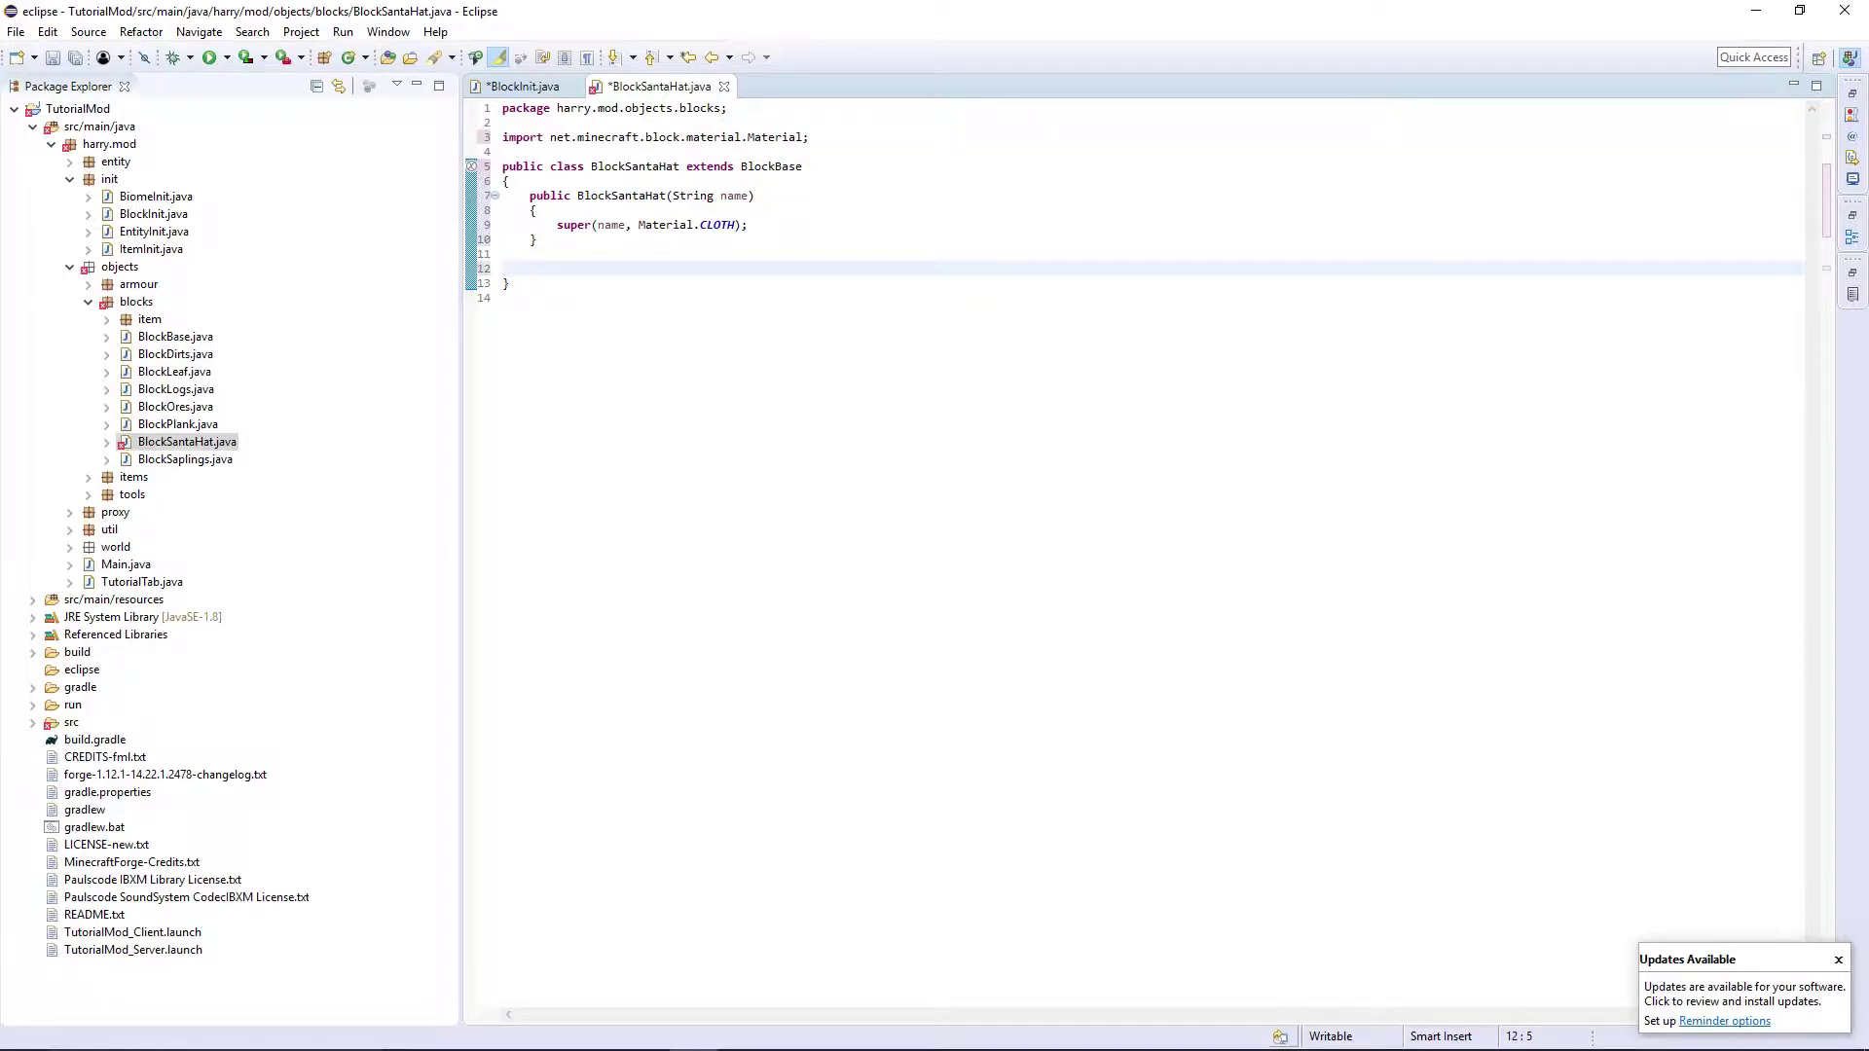
{"action": "key", "text": "ctrl+space"}
{"action": "type", "text": "iso"}
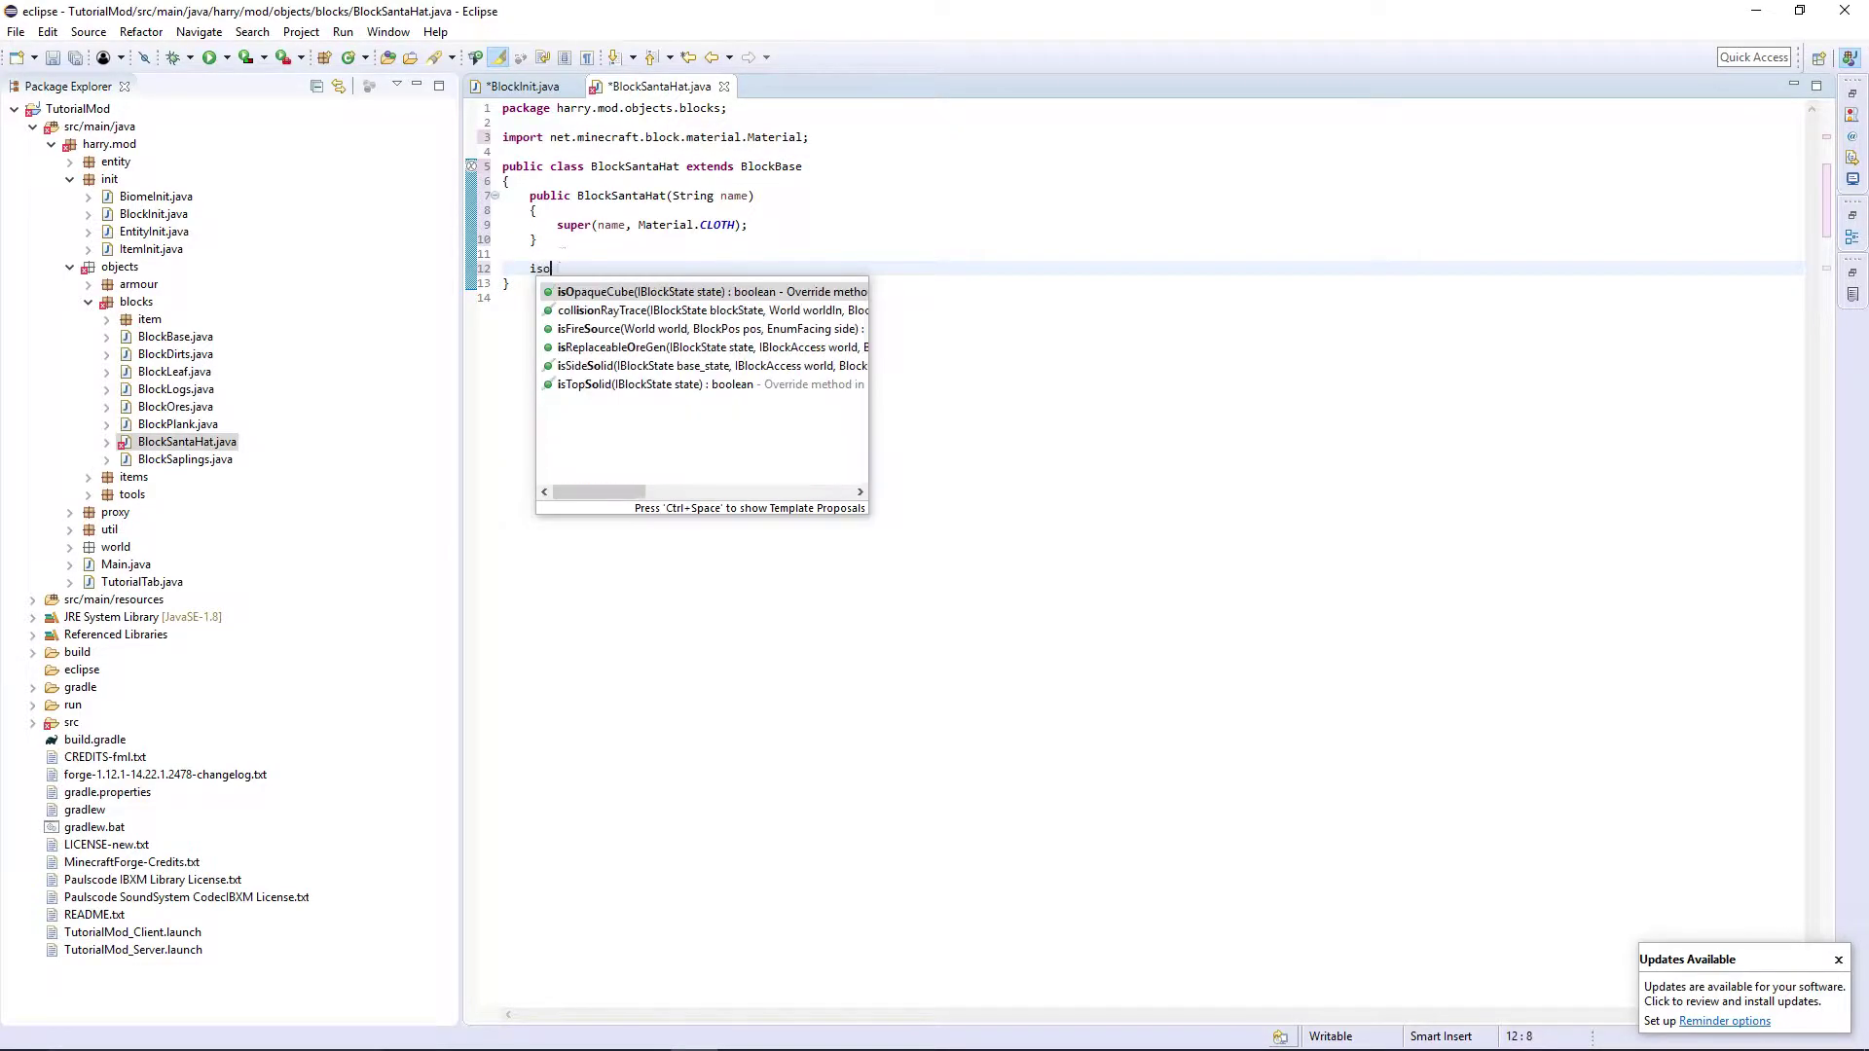
{"action": "key", "text": "Return"}
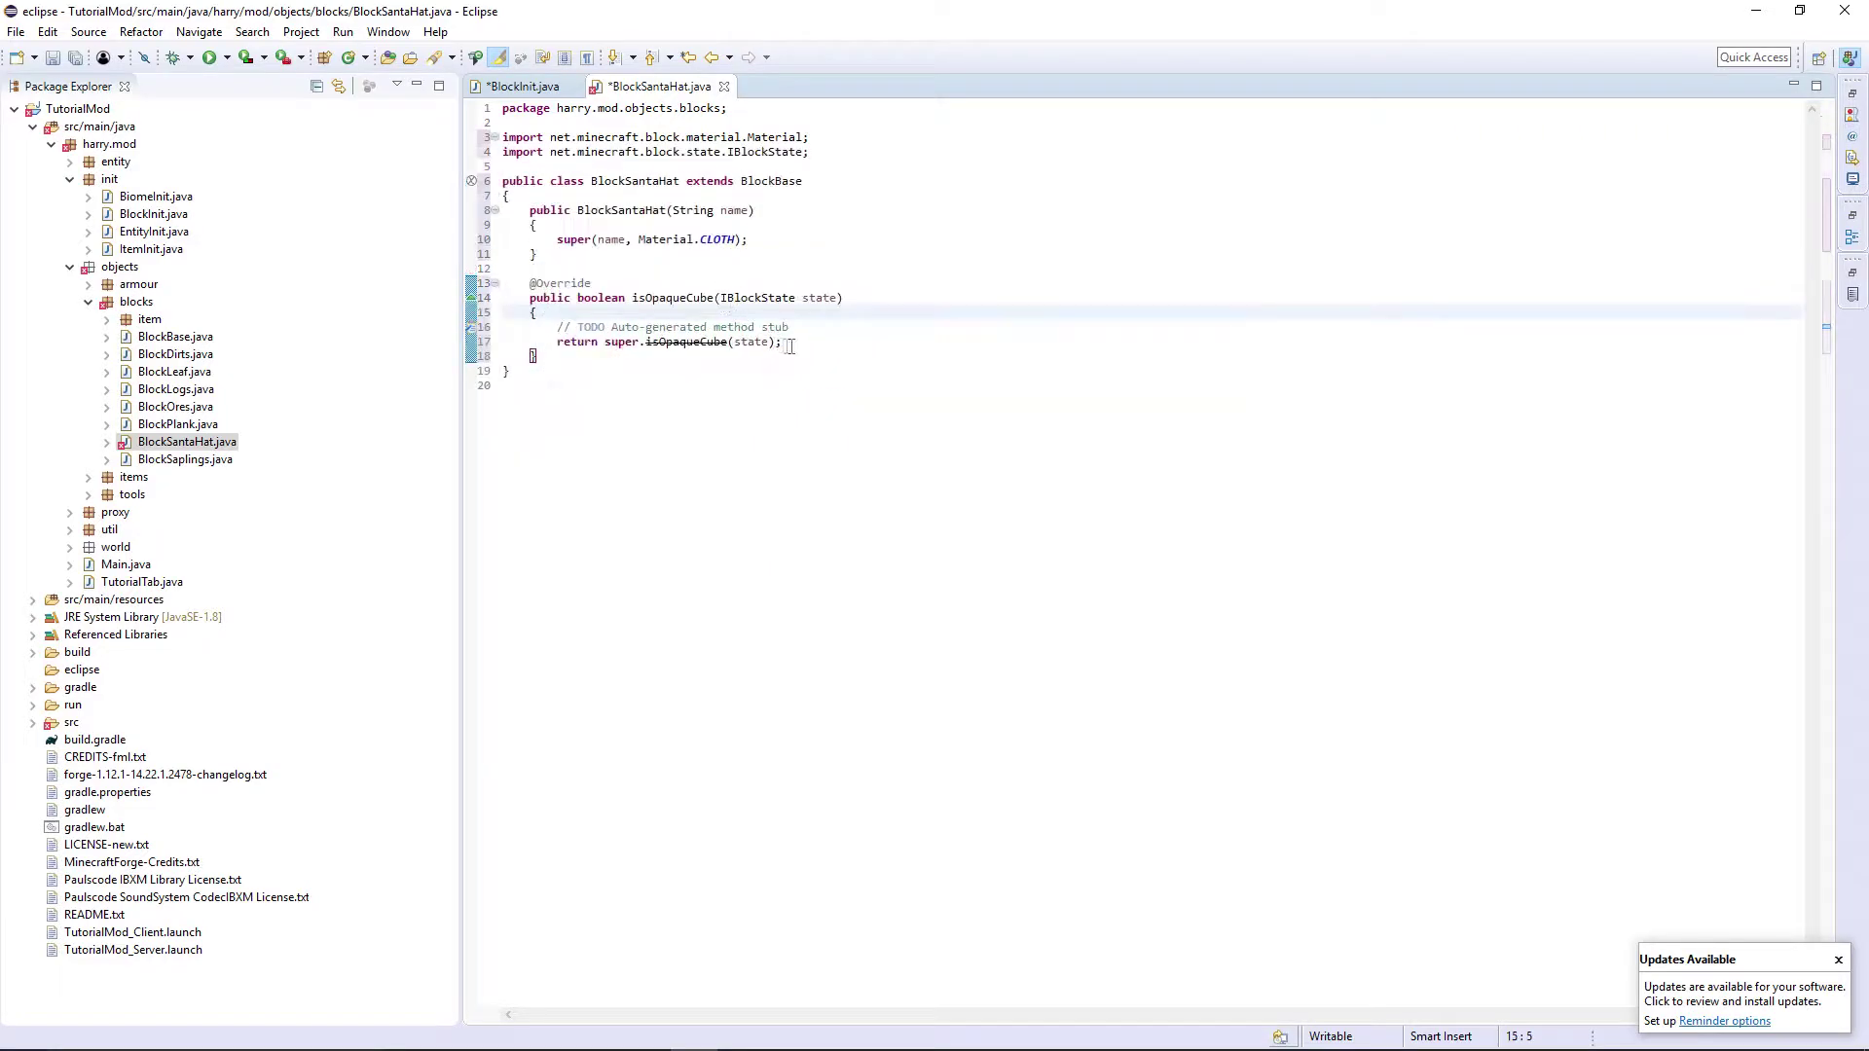
{"action": "left_click_drag", "start_coordinate": [784, 342], "coordinate": [555, 327]}
{"action": "type", "text": "return false;"}
{"action": "key", "text": "Down"}
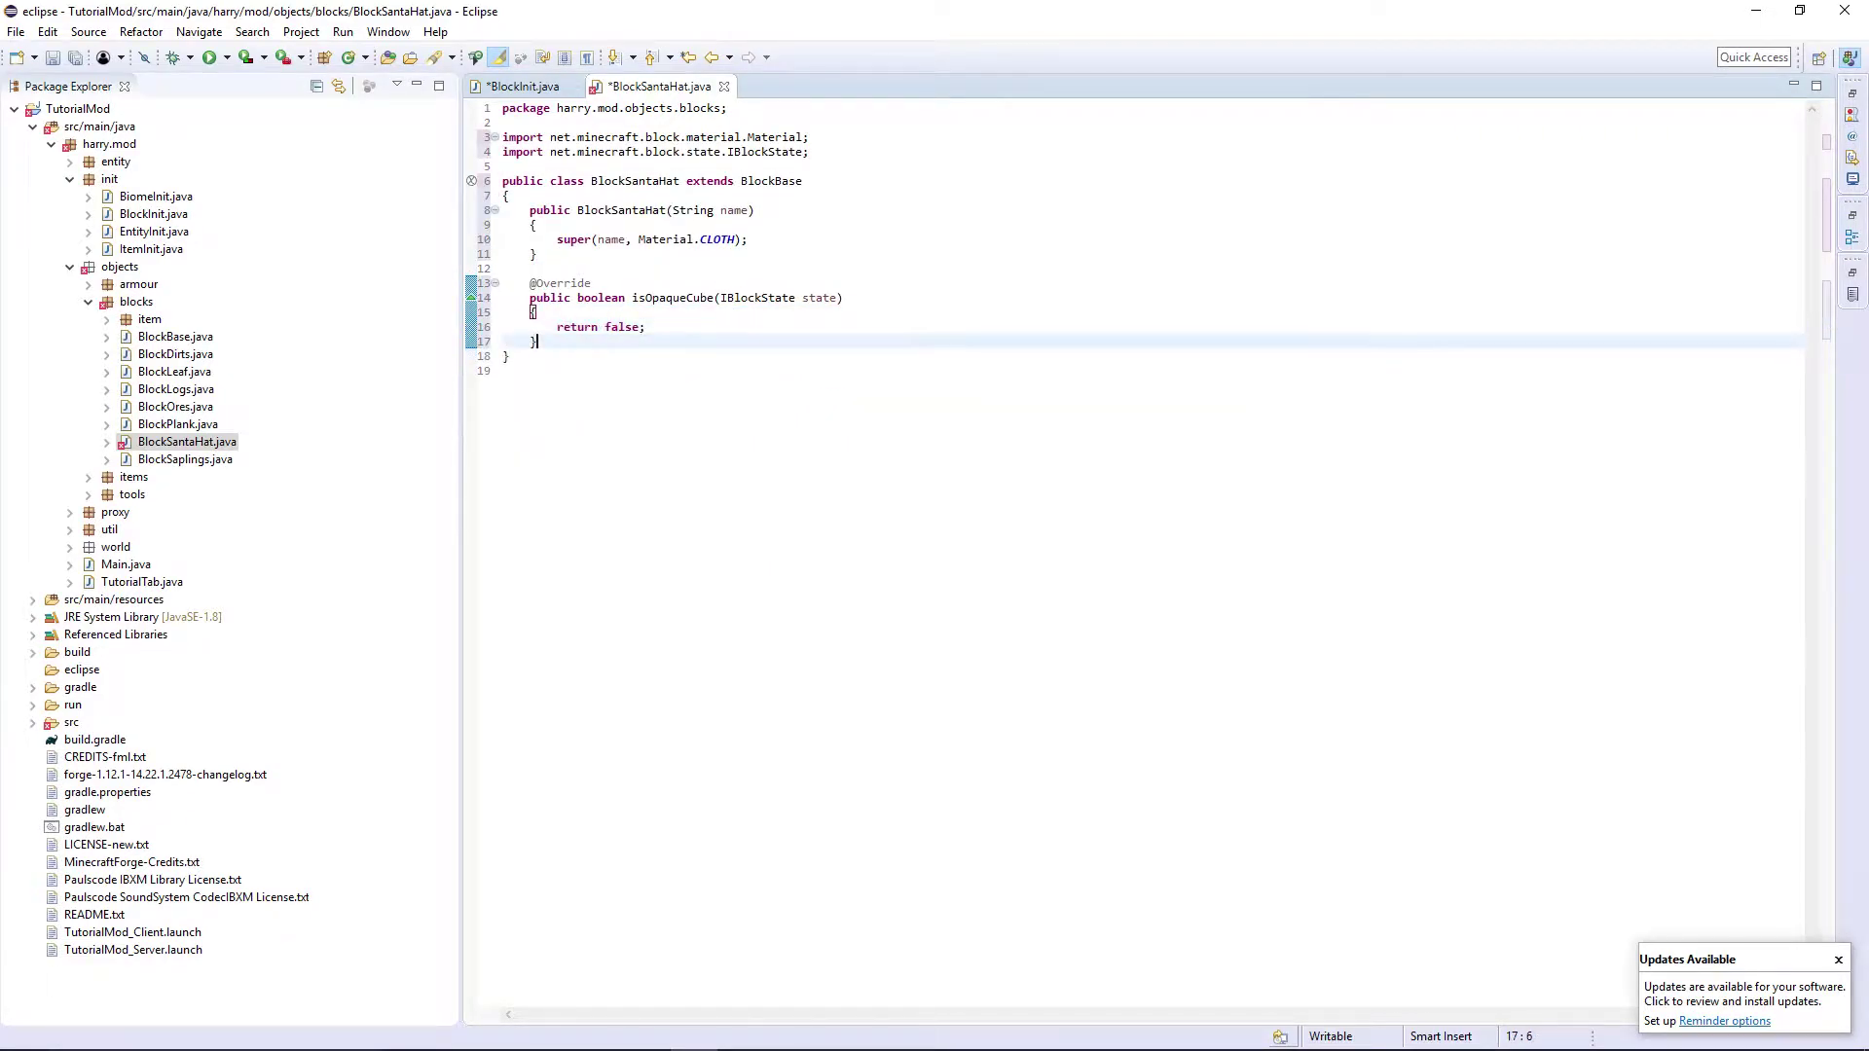
{"action": "key", "text": "Return"}
{"action": "key", "text": "Return"}
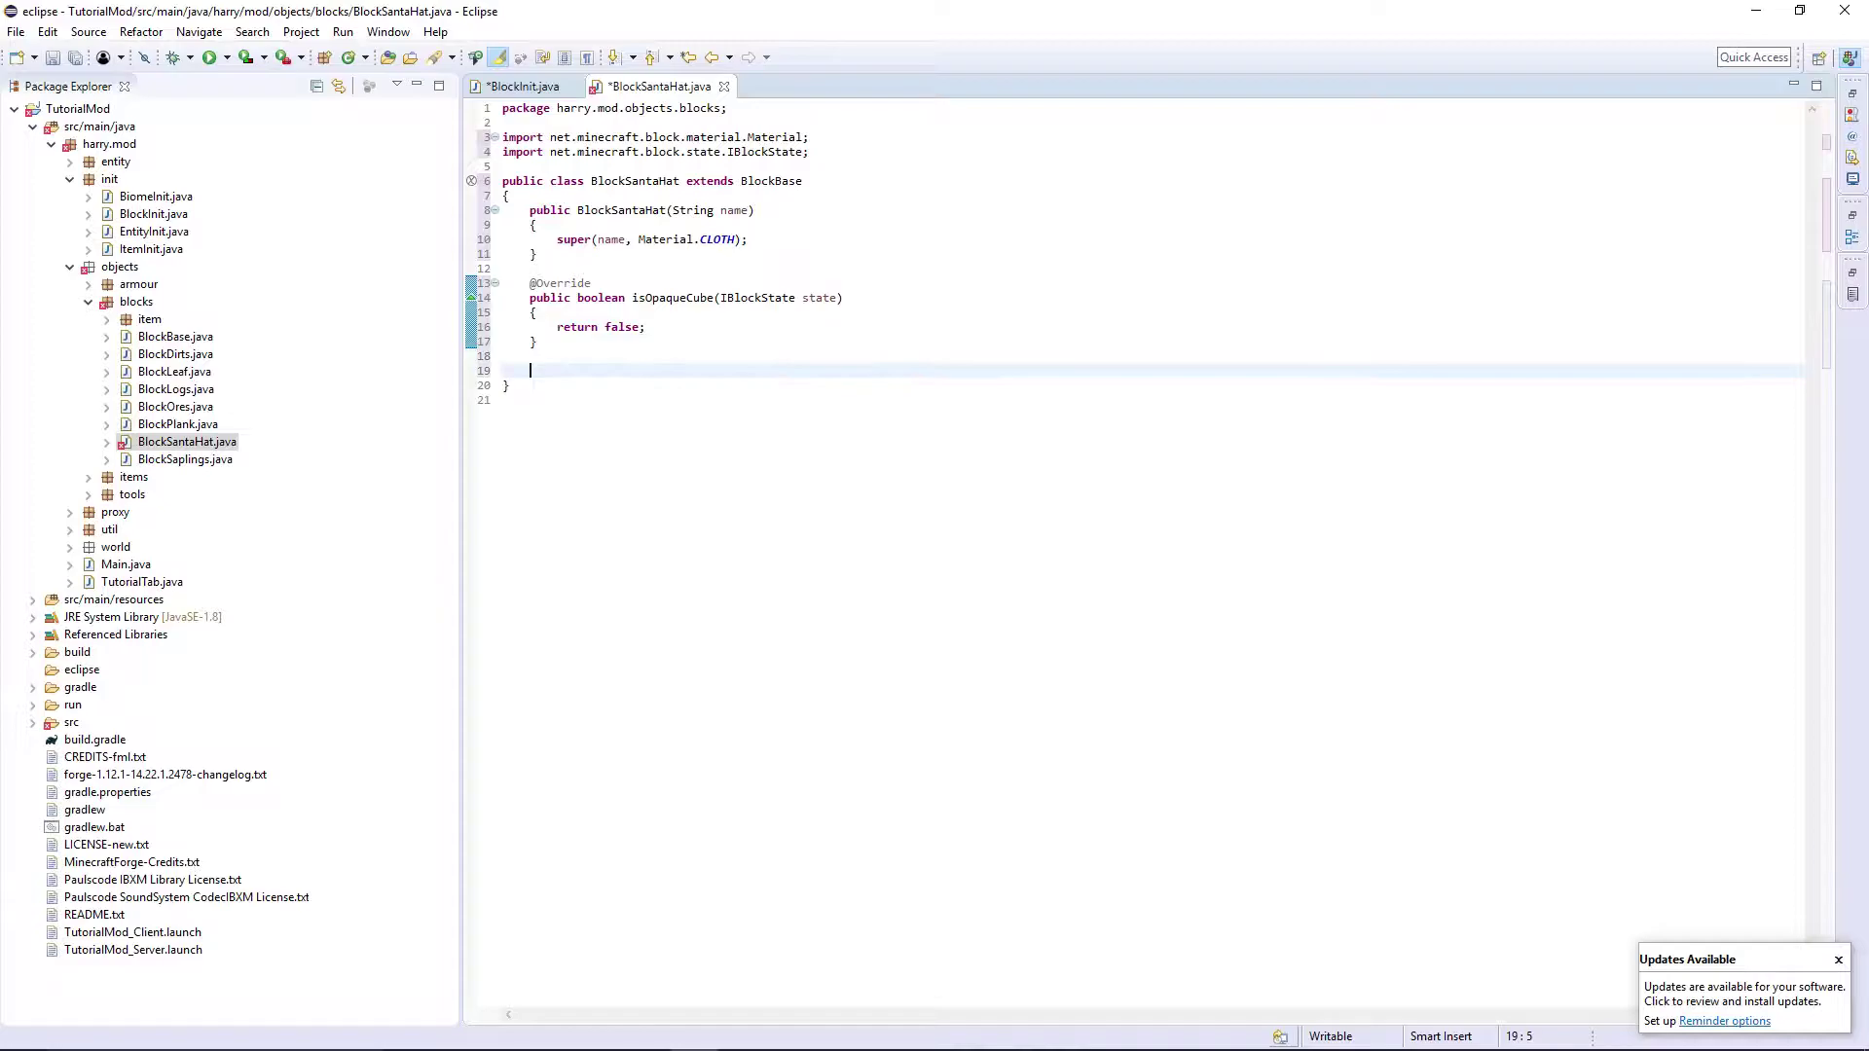
Step: Add an isFullCube override returning false and save BlockSantaHat.java
{"action": "key", "text": "ctrl+space"}
{"action": "type", "text": "isf"}
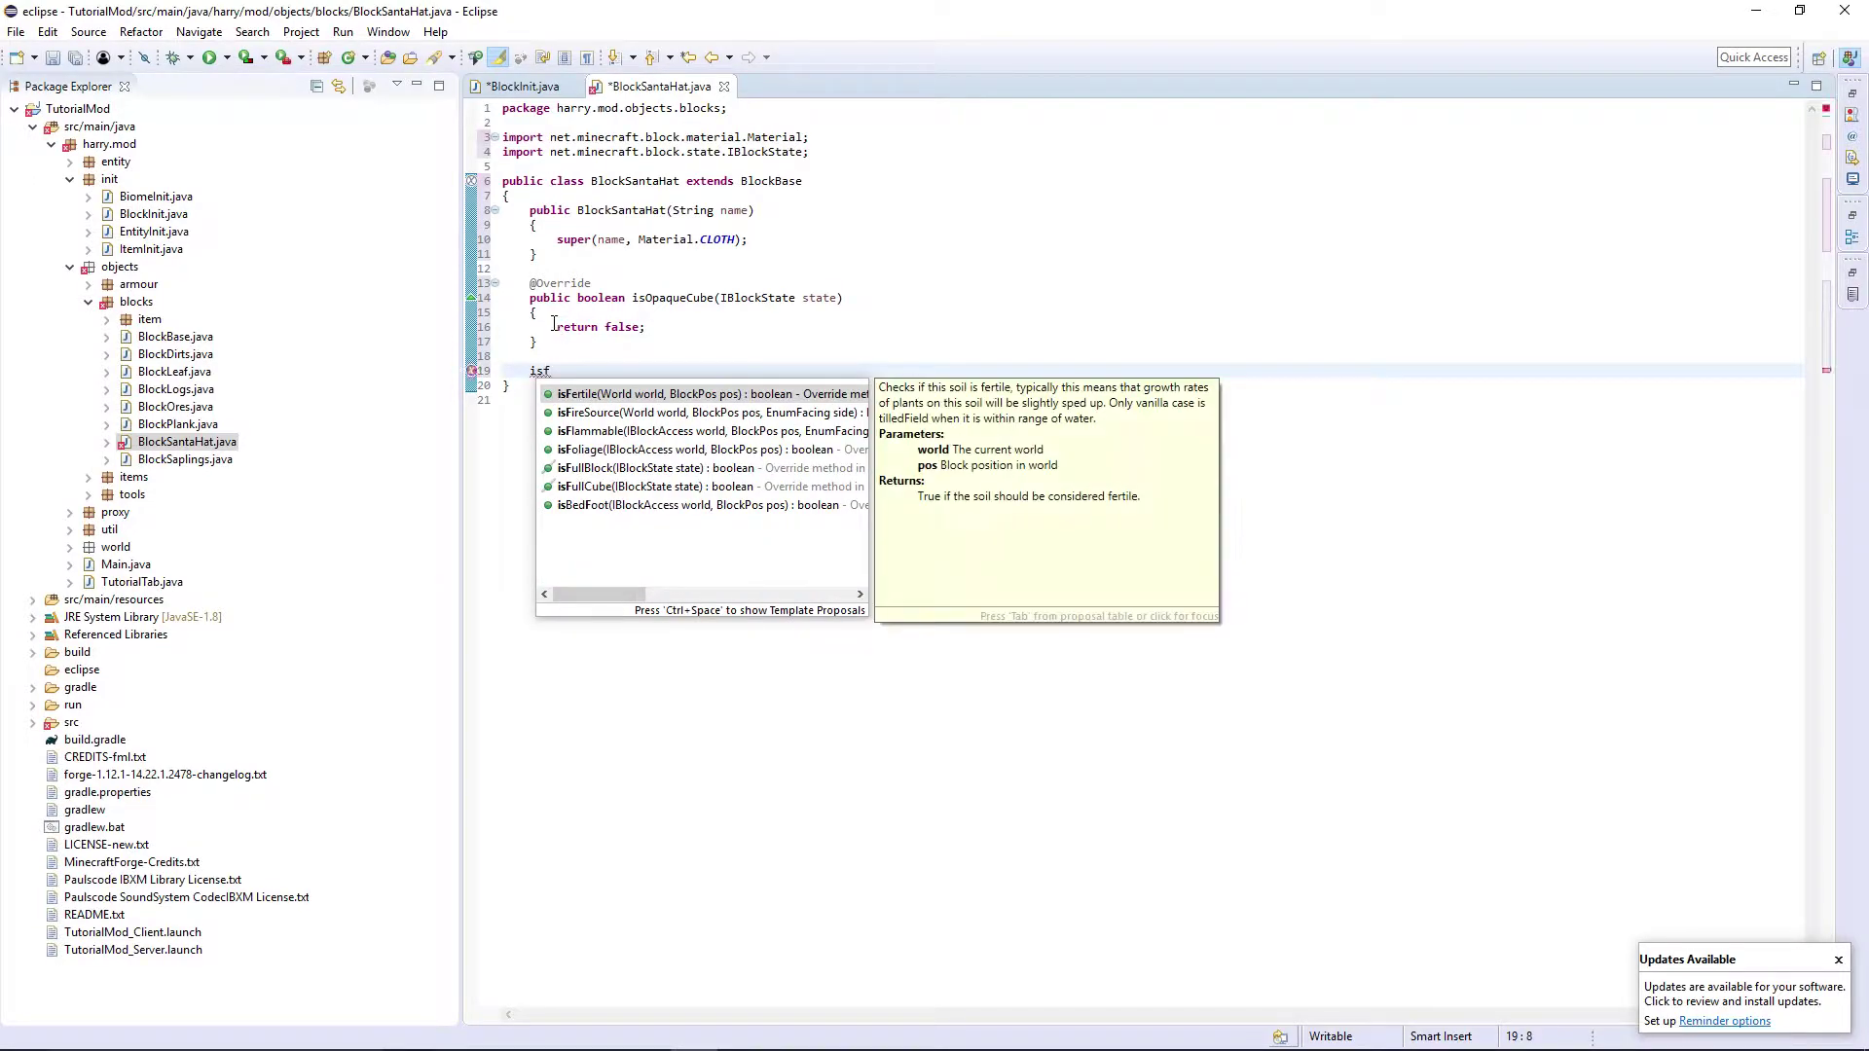
{"action": "type", "text": "ullc"}
{"action": "key", "text": "Return"}
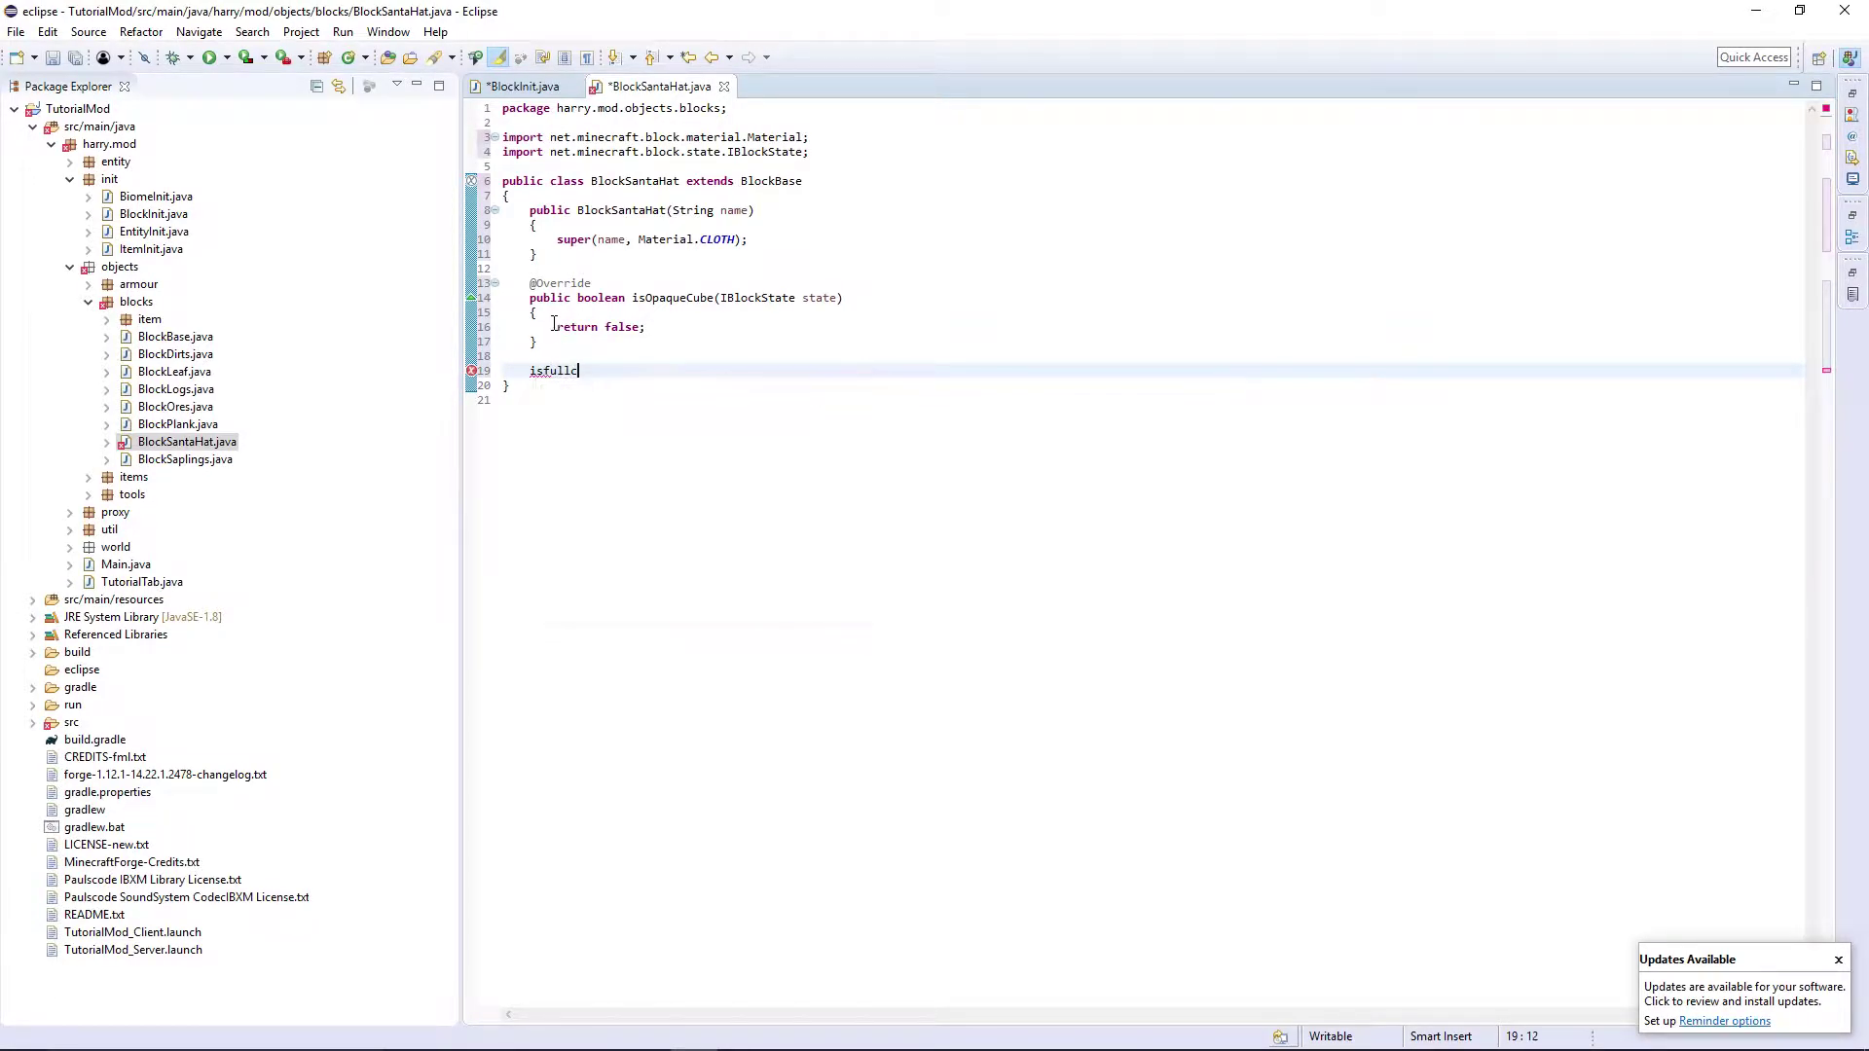
{"action": "left_click_drag", "start_coordinate": [768, 415], "coordinate": [829, 385]}
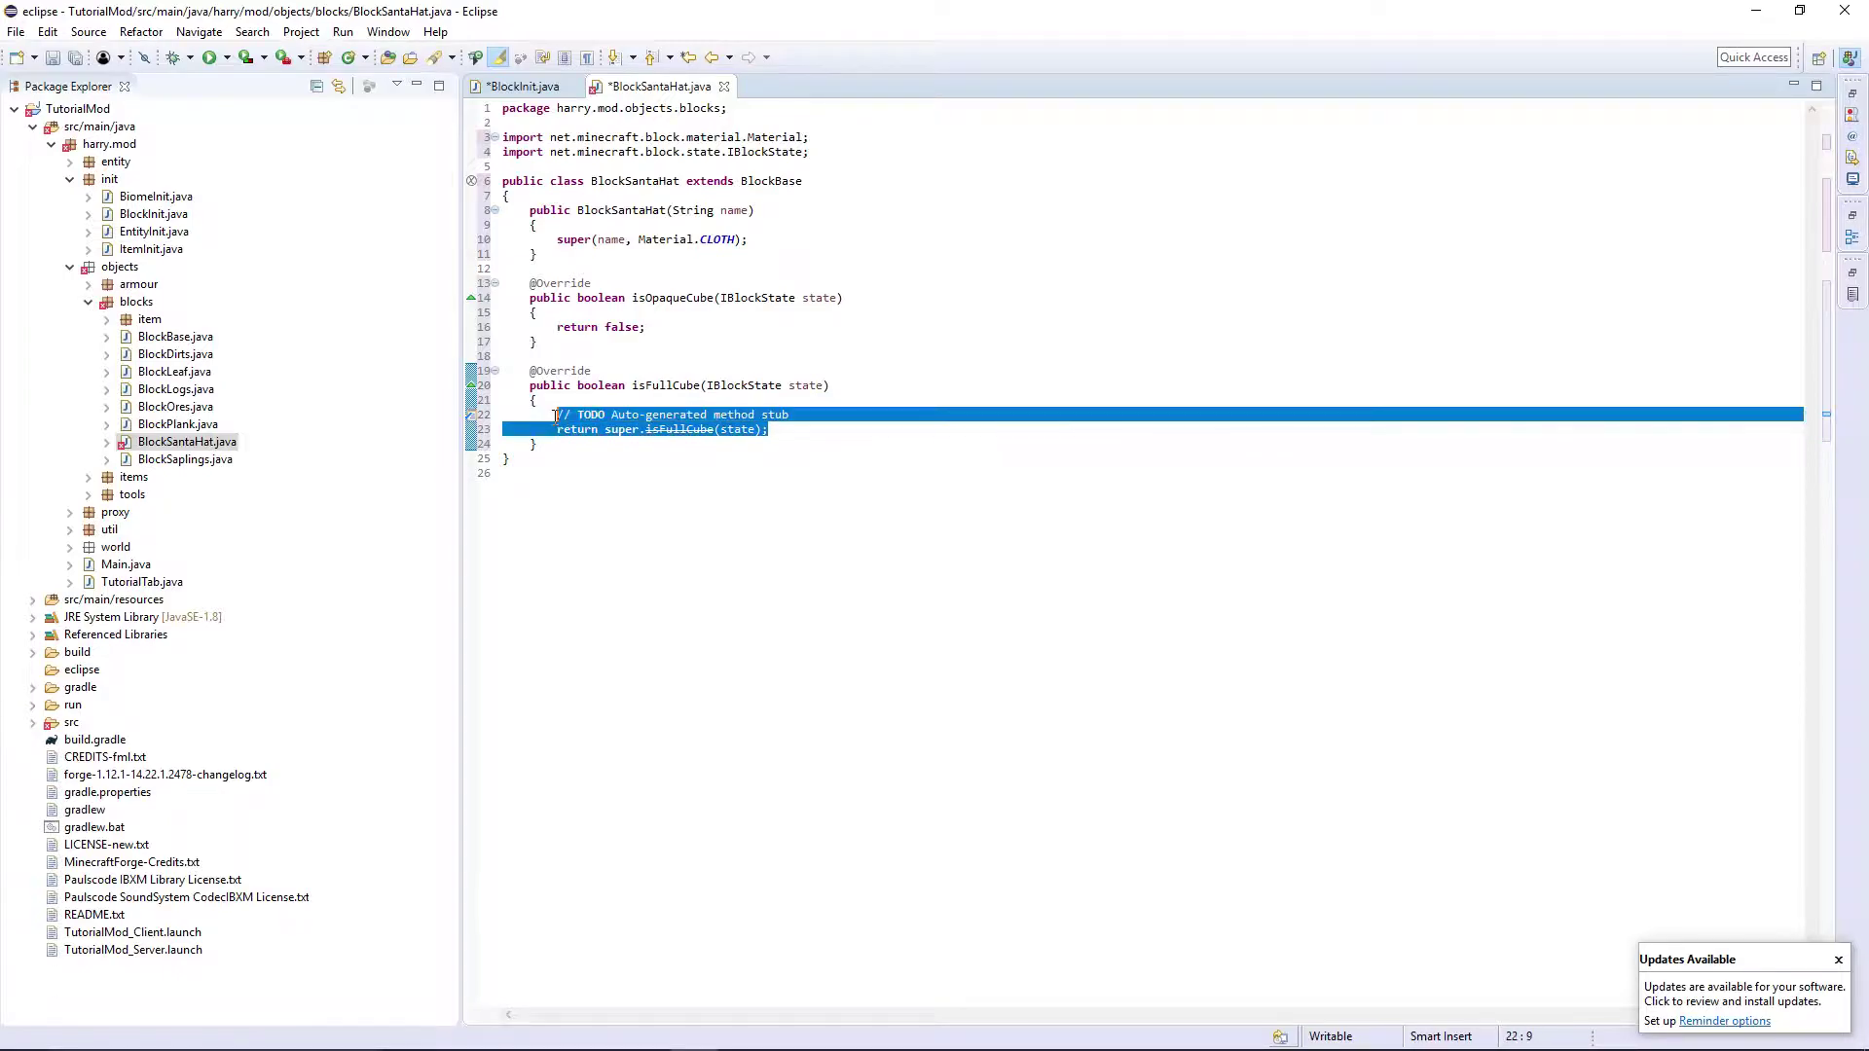
{"action": "key", "text": "Return"}
{"action": "type", "text": "{"}
{"action": "key", "text": "Return"}
{"action": "type", "text": "return false;"}
{"action": "key", "text": "ctrl+s"}
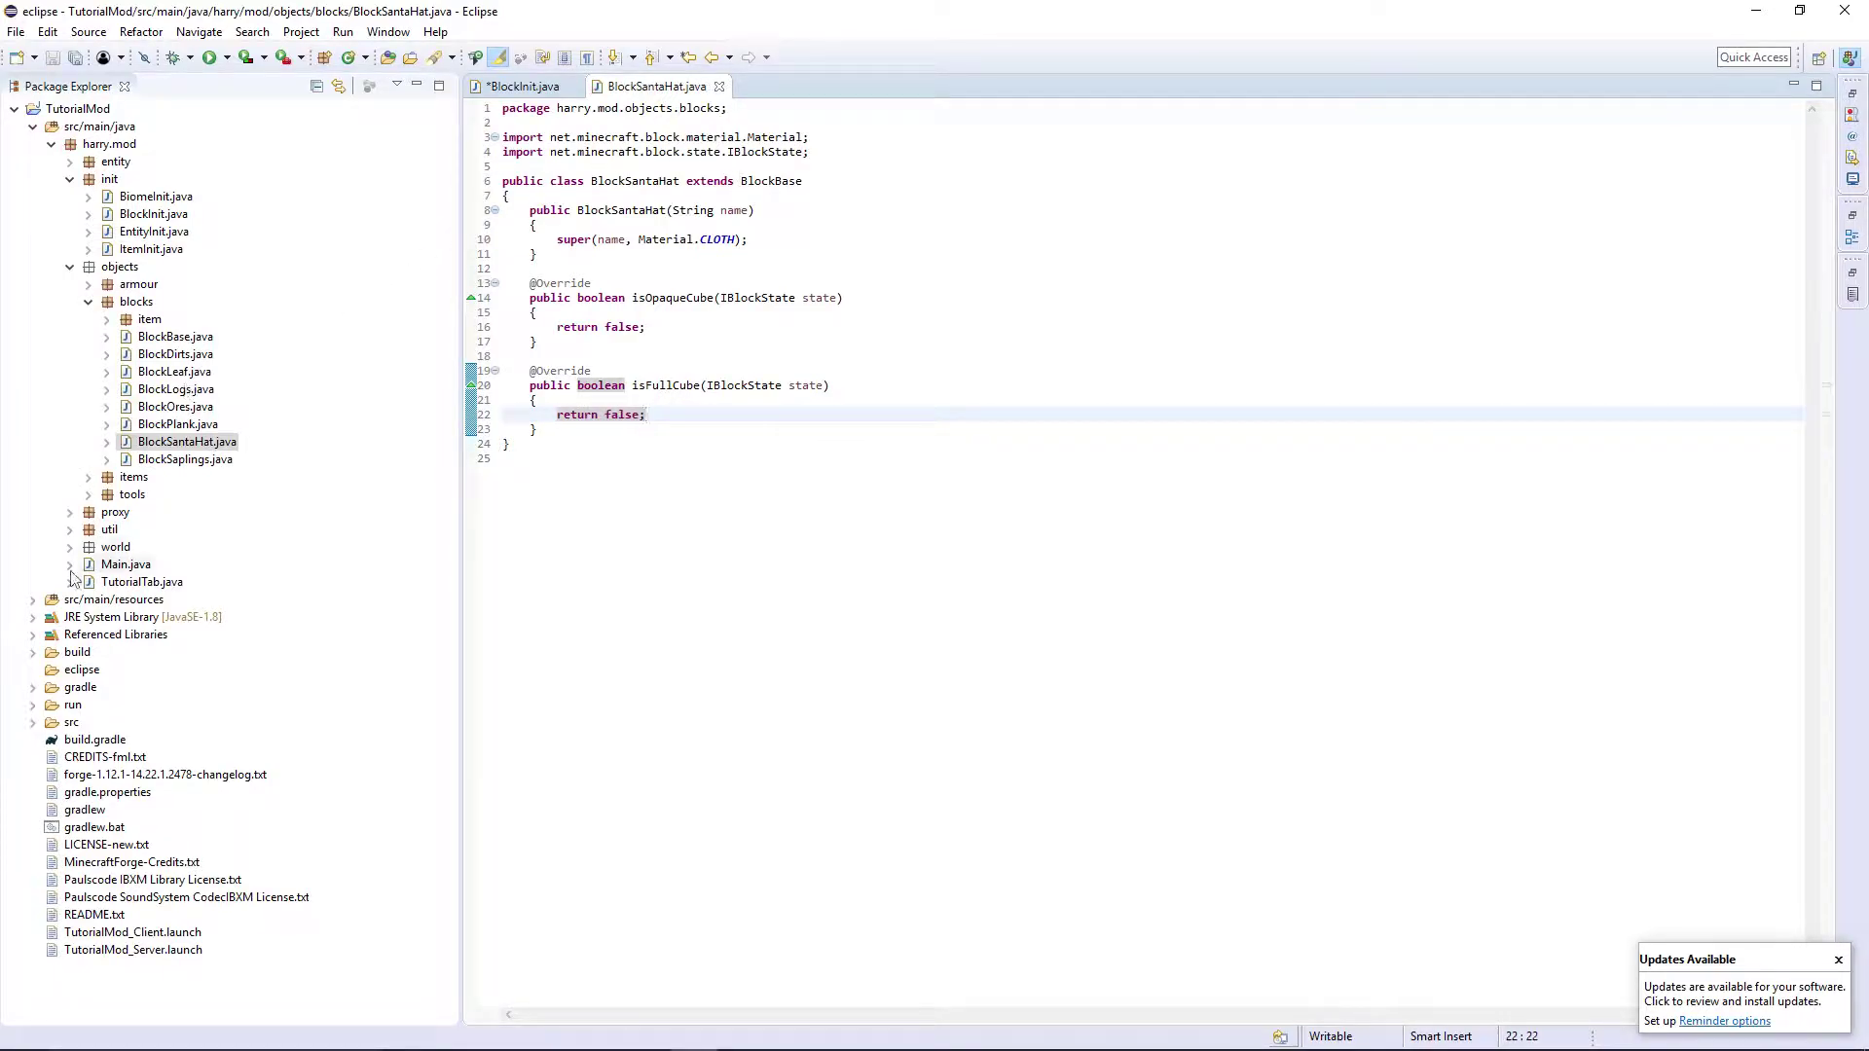
Step: Create a santa_hat.json blockstate from block_copper.json, pointing its model to santa_hat
{"action": "left_click", "coordinate": [32, 600]}
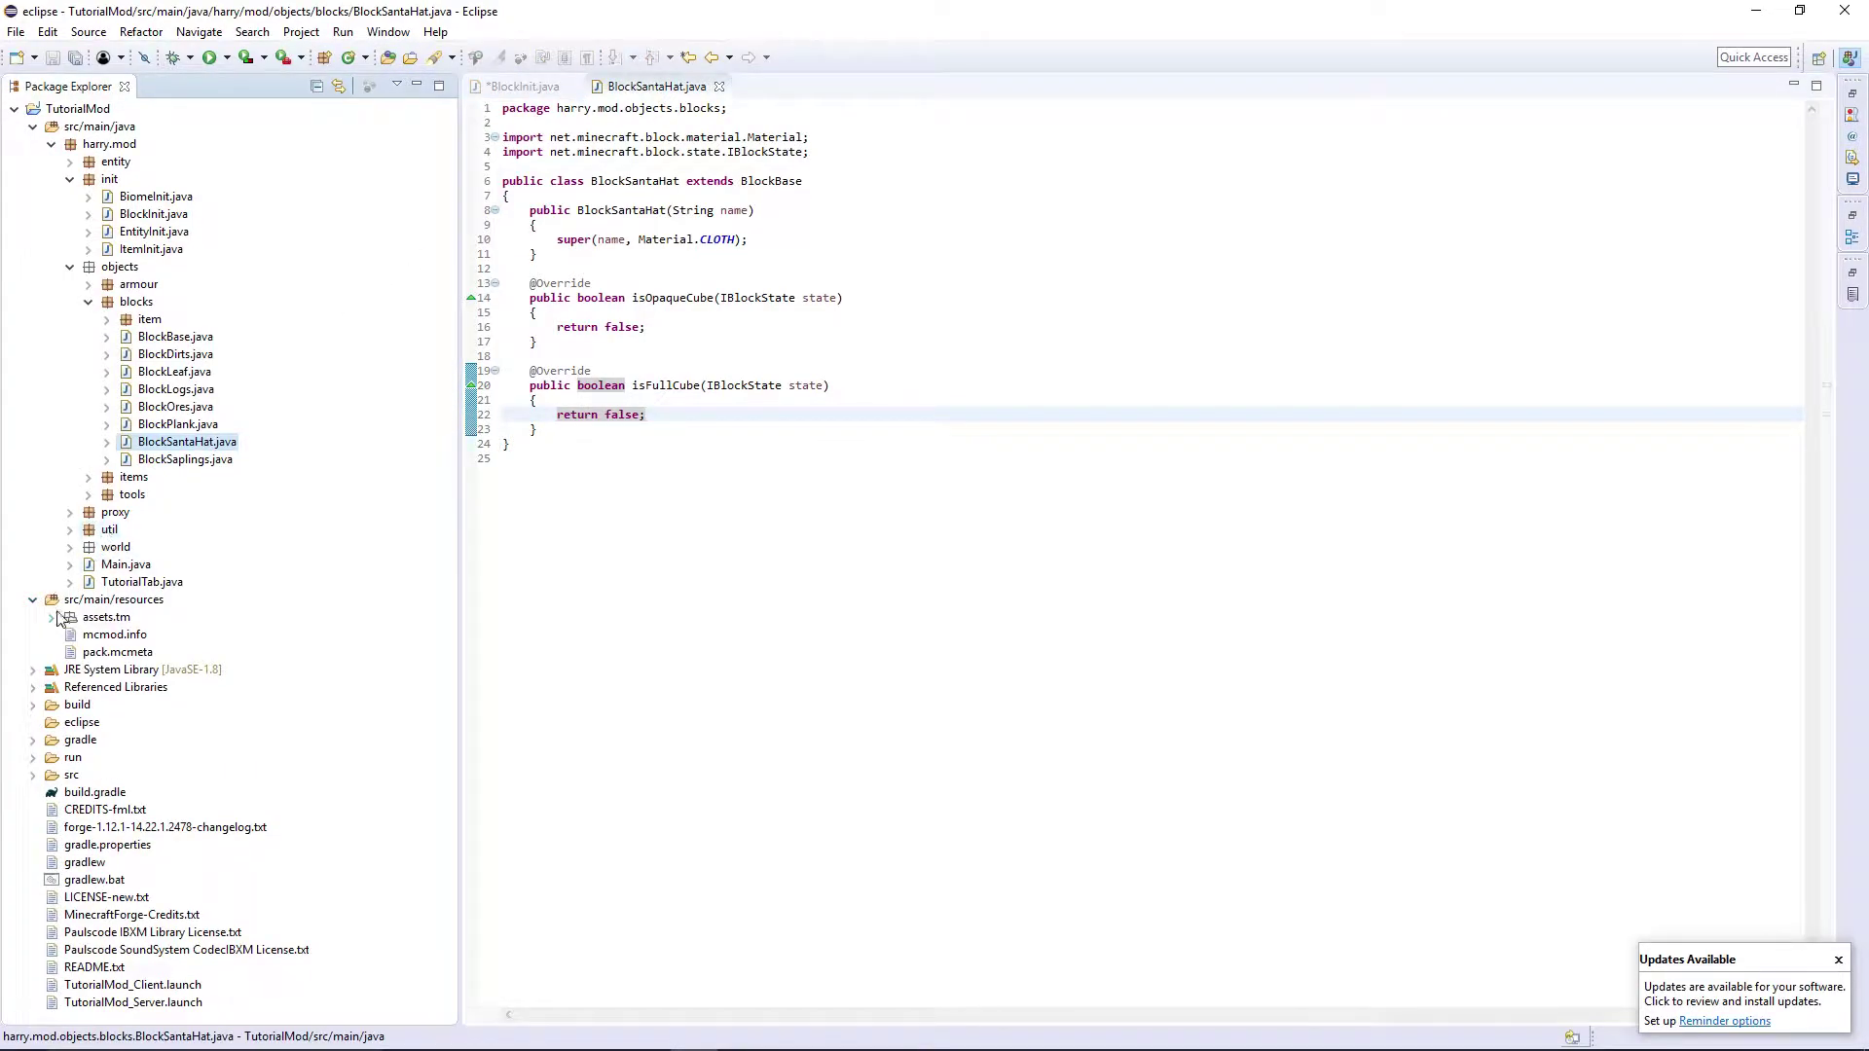
{"action": "left_click", "coordinate": [51, 617]}
{"action": "scroll", "coordinate": [81, 624], "scroll_direction": "down", "scroll_amount": 3}
{"action": "left_click", "coordinate": [70, 494]}
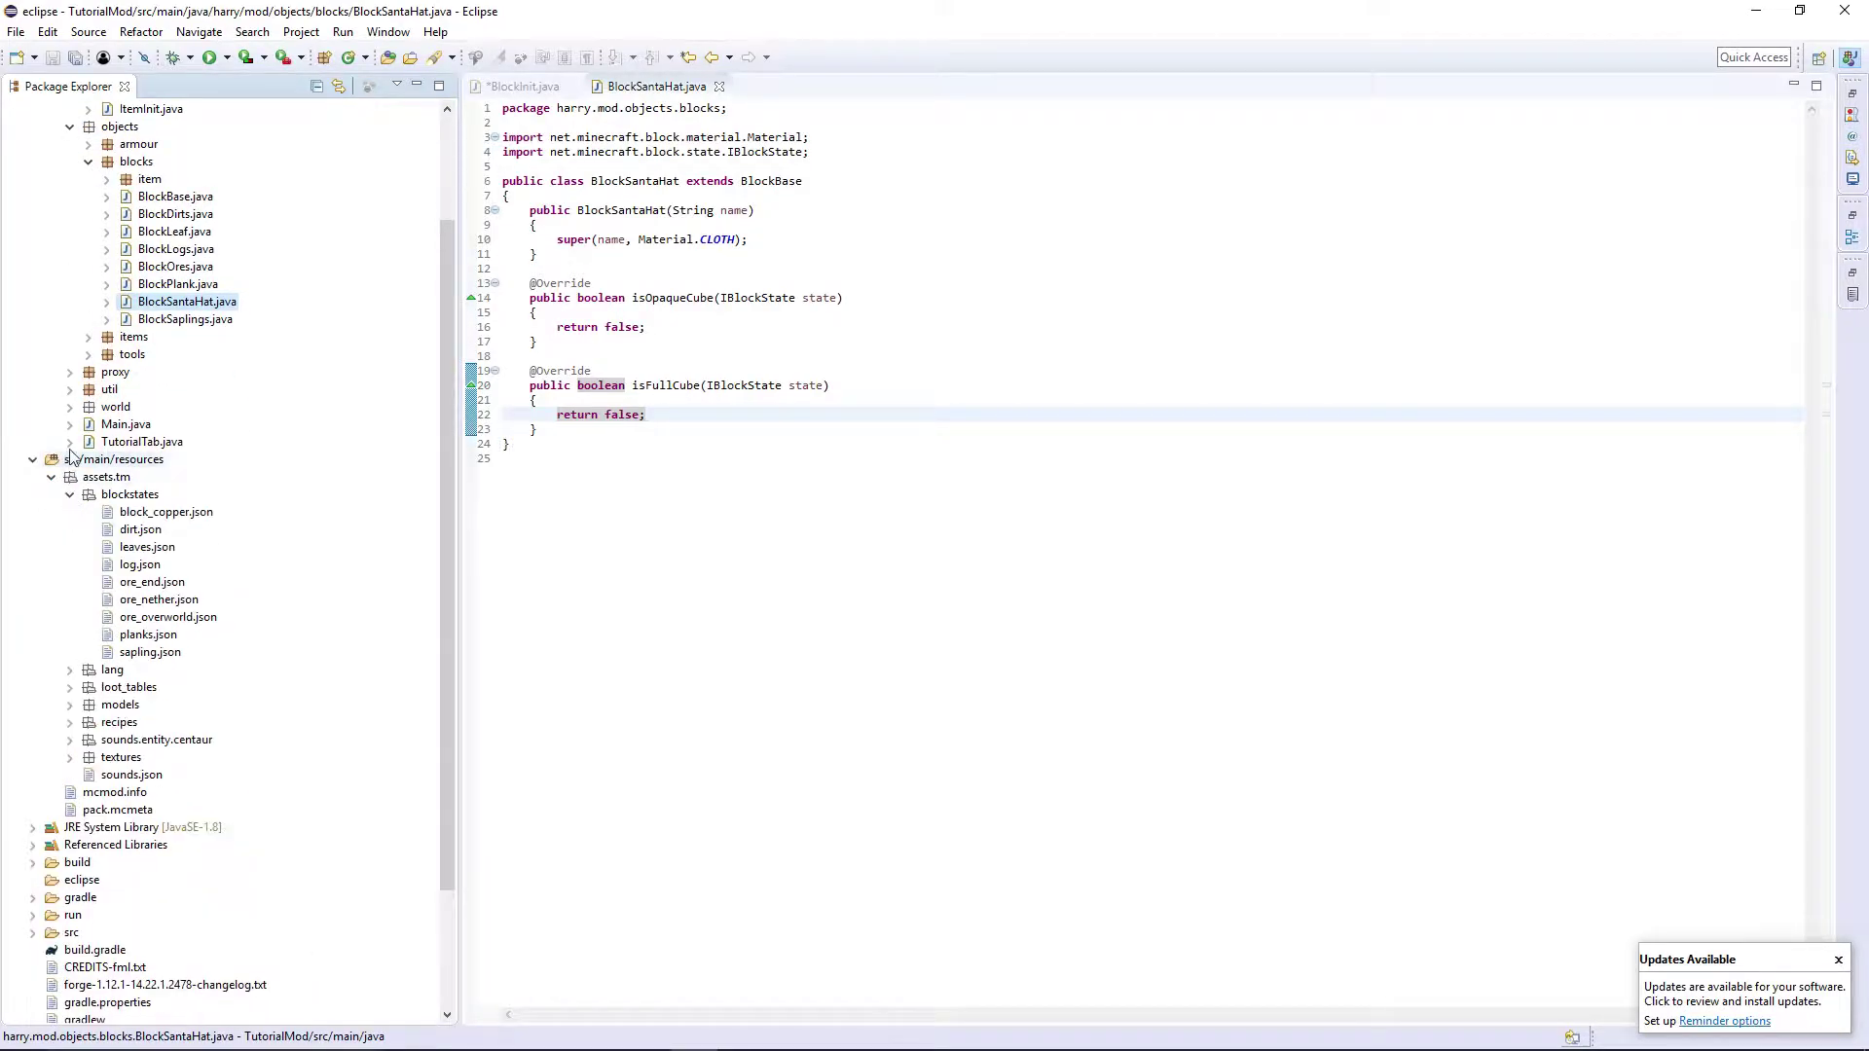
{"action": "left_click", "coordinate": [165, 511]}
{"action": "key", "text": "ctrl+v"}
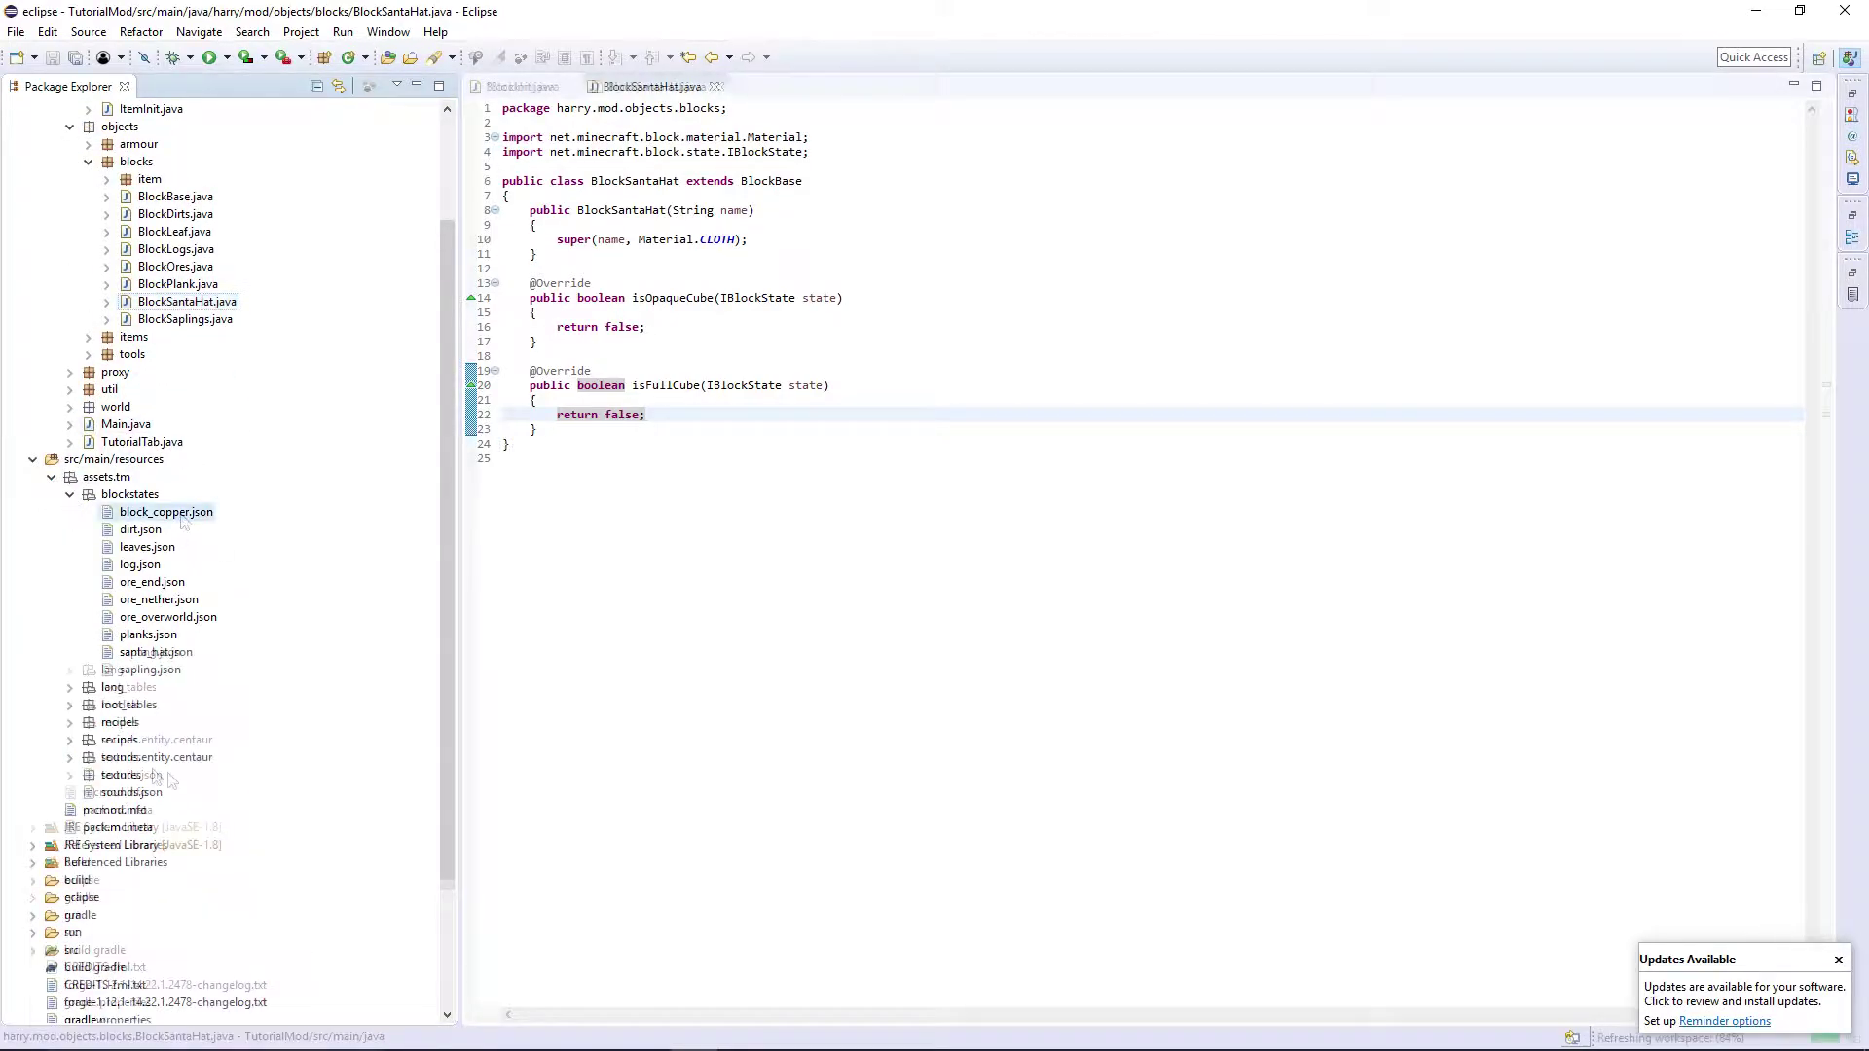
{"action": "double_click", "coordinate": [136, 653]}
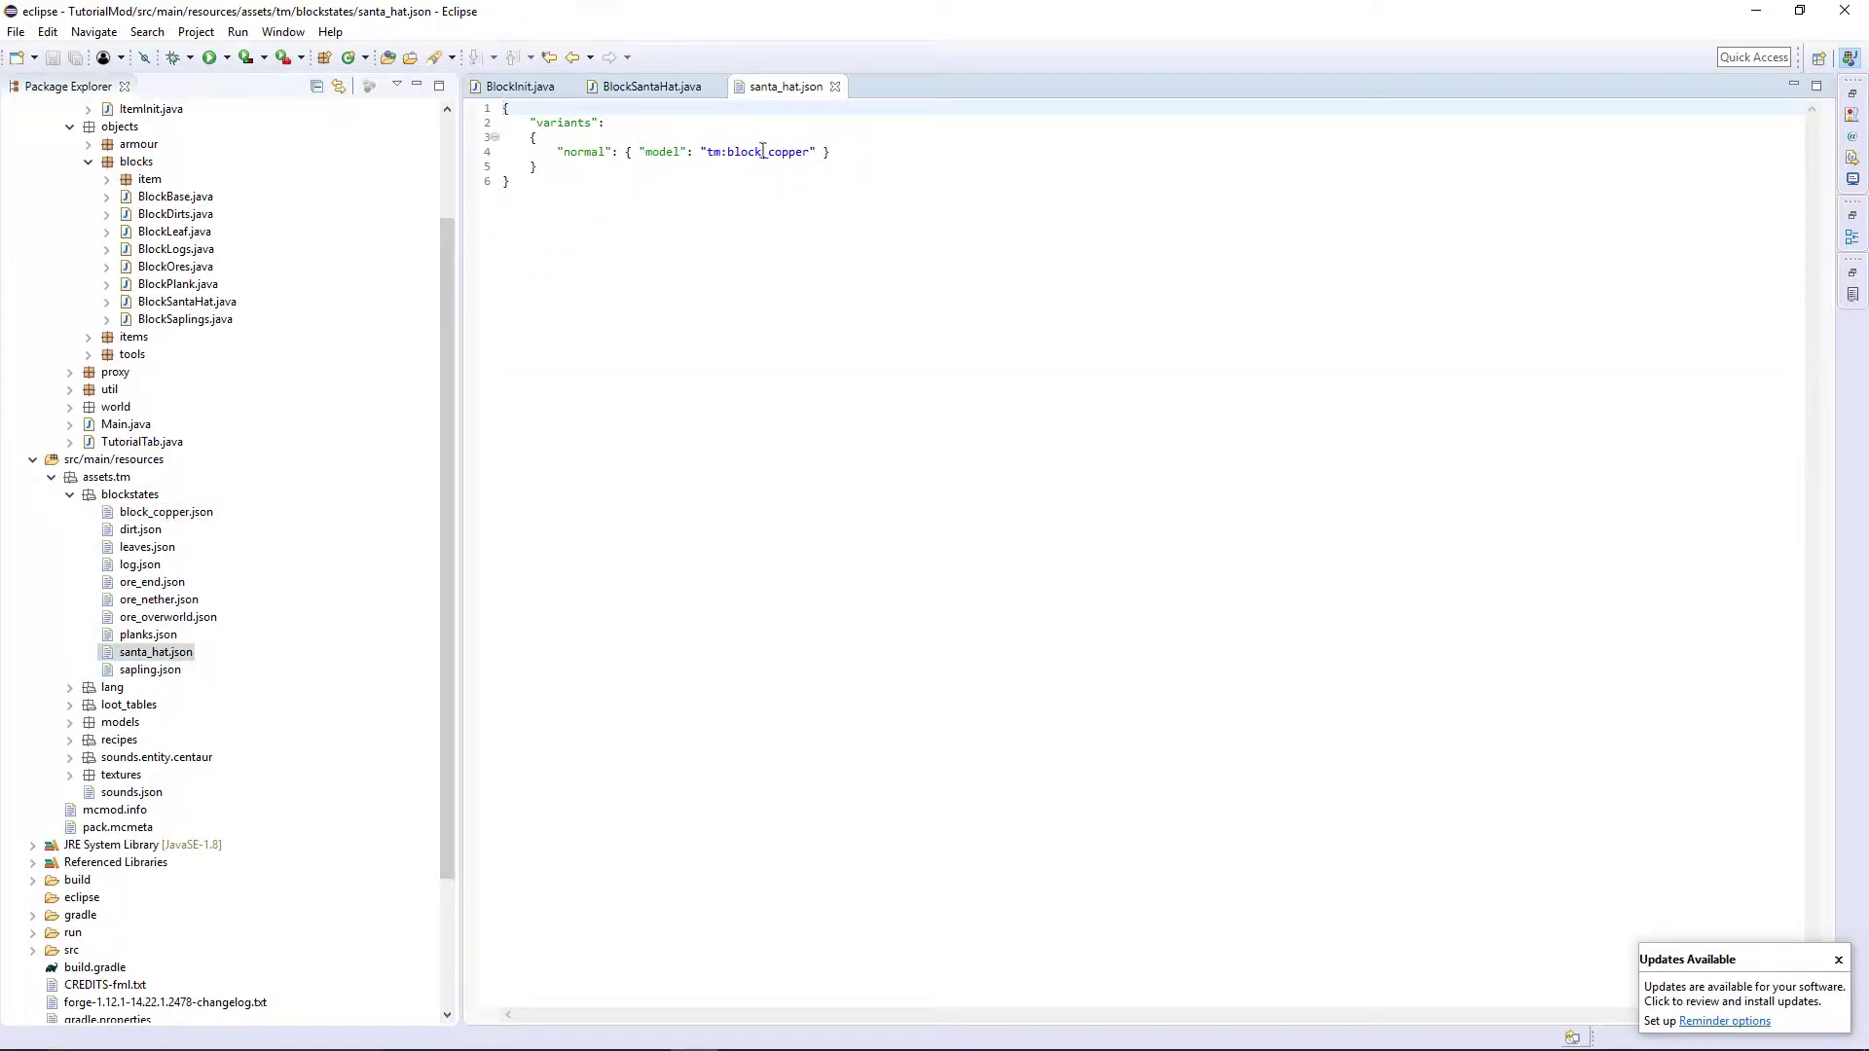
{"action": "left_click_drag", "start_coordinate": [732, 152], "coordinate": [819, 151]}
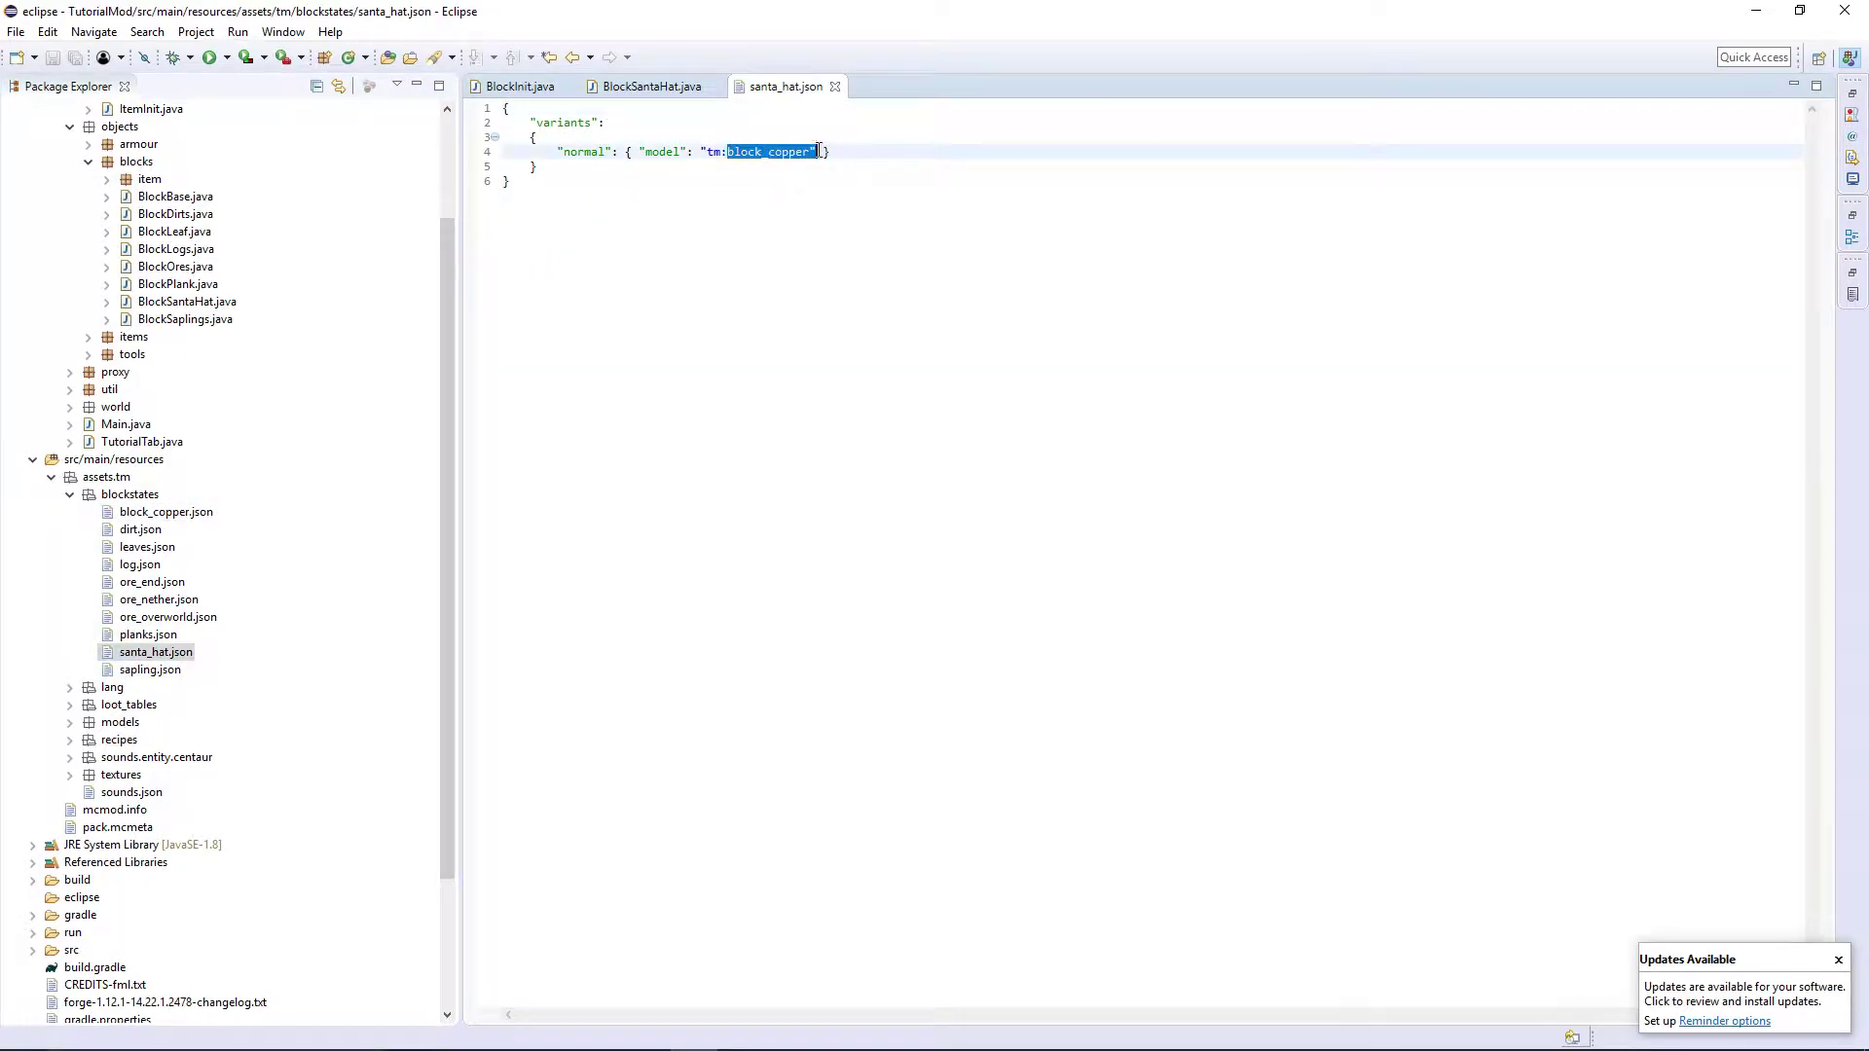
{"action": "type", "text": "santa_hat"}
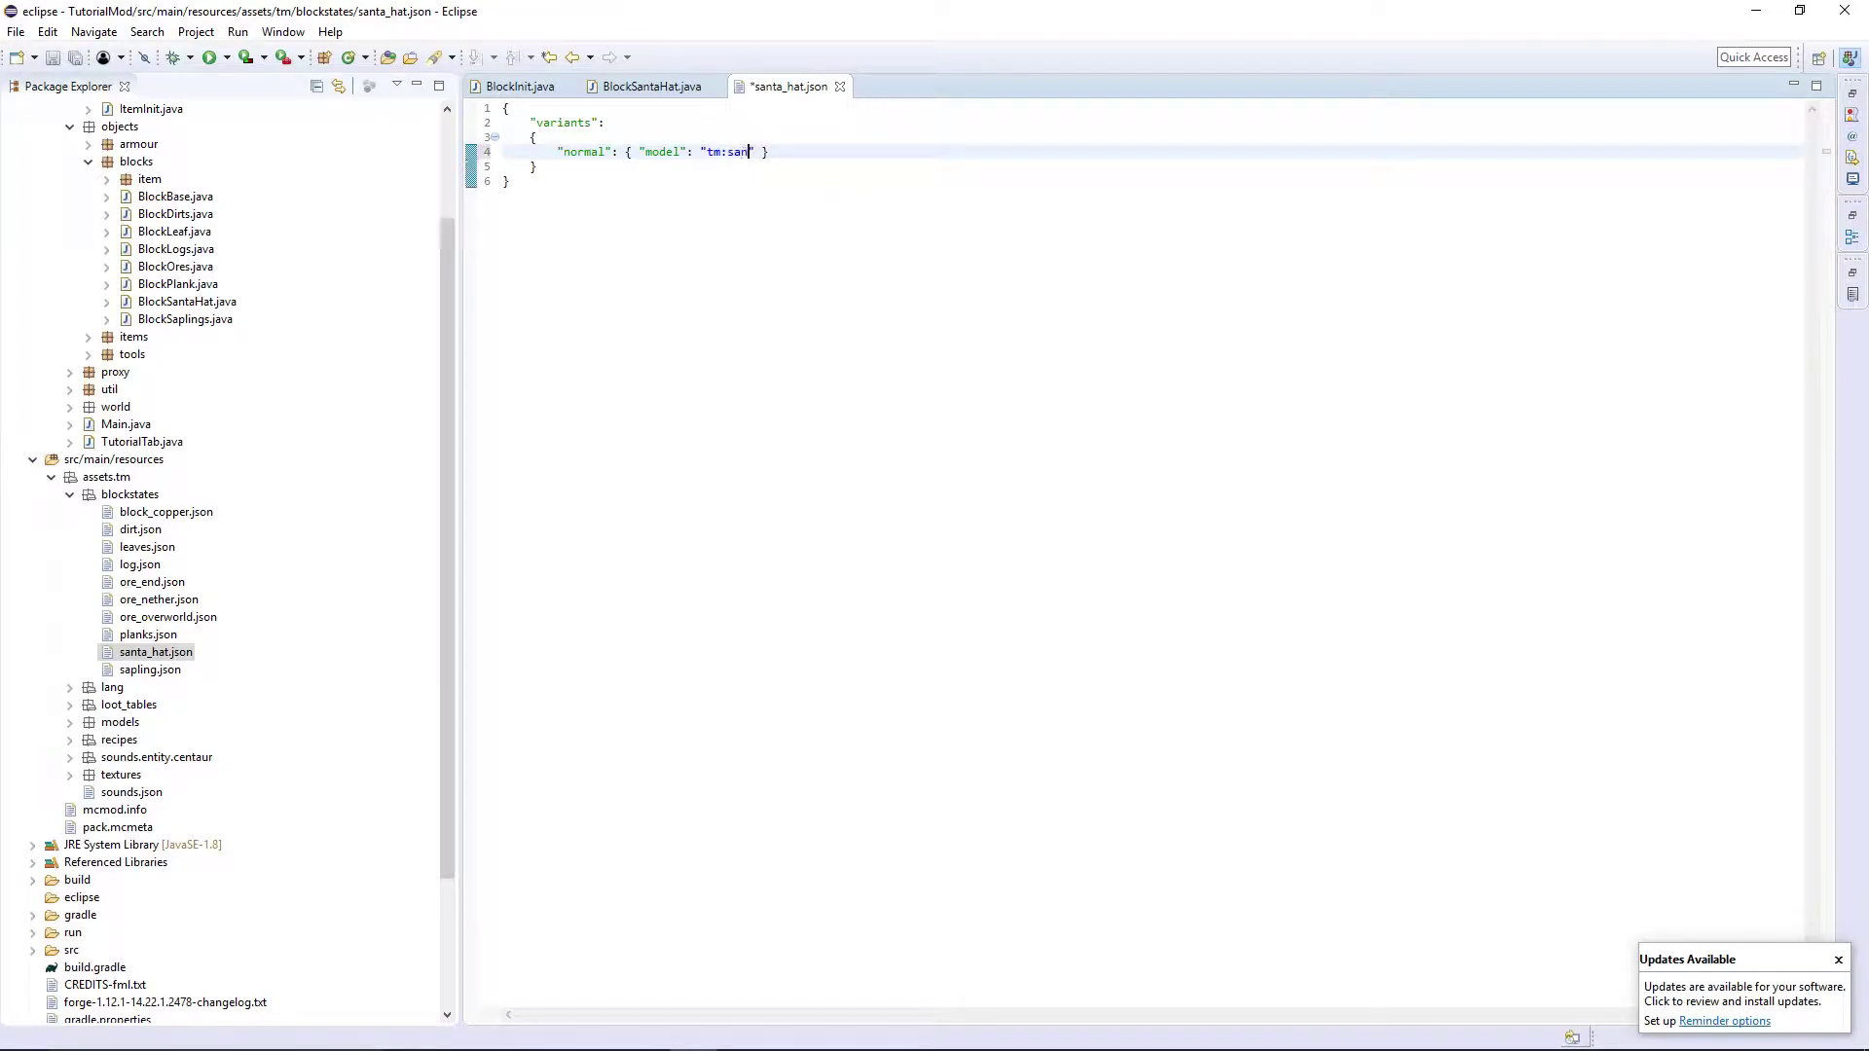
{"action": "left_click", "coordinate": [835, 86]}
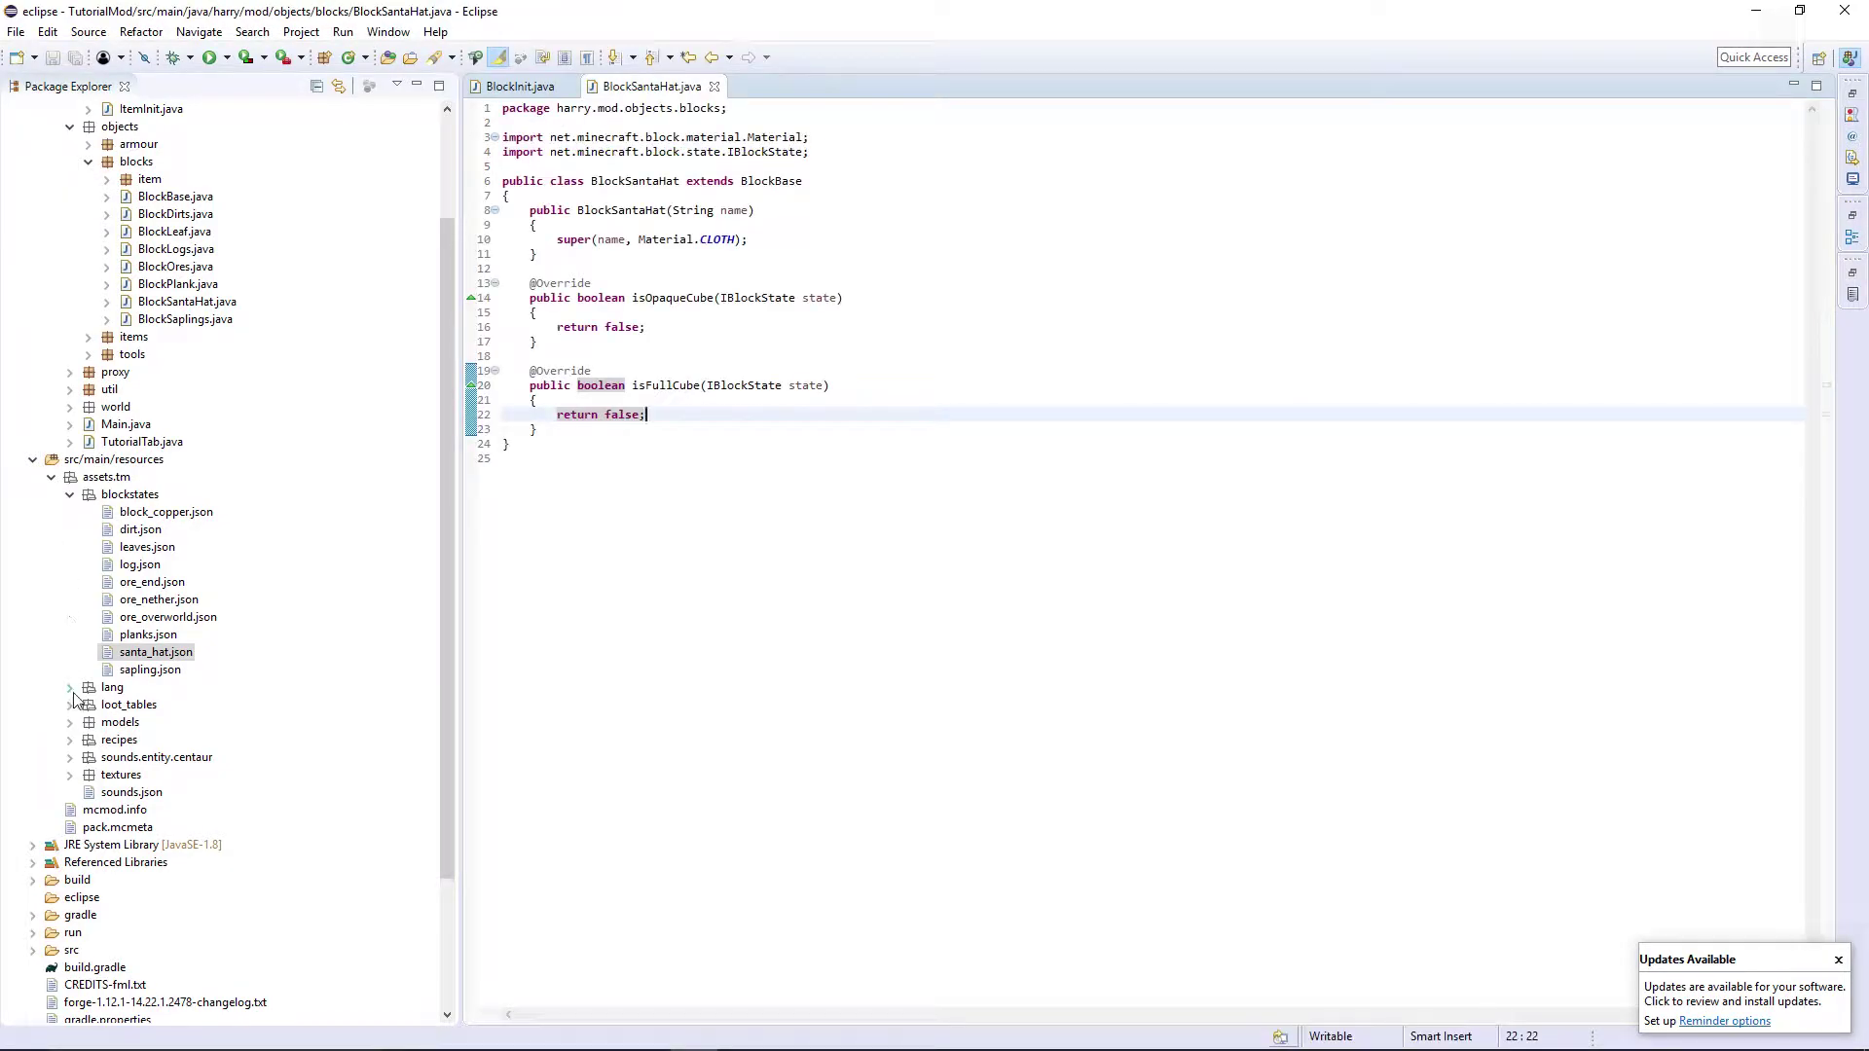
Step: Create a santa_hat.json item model with parent tm:block/santa_hat and save it
{"action": "left_click", "coordinate": [70, 723]}
{"action": "left_click", "coordinate": [185, 354]}
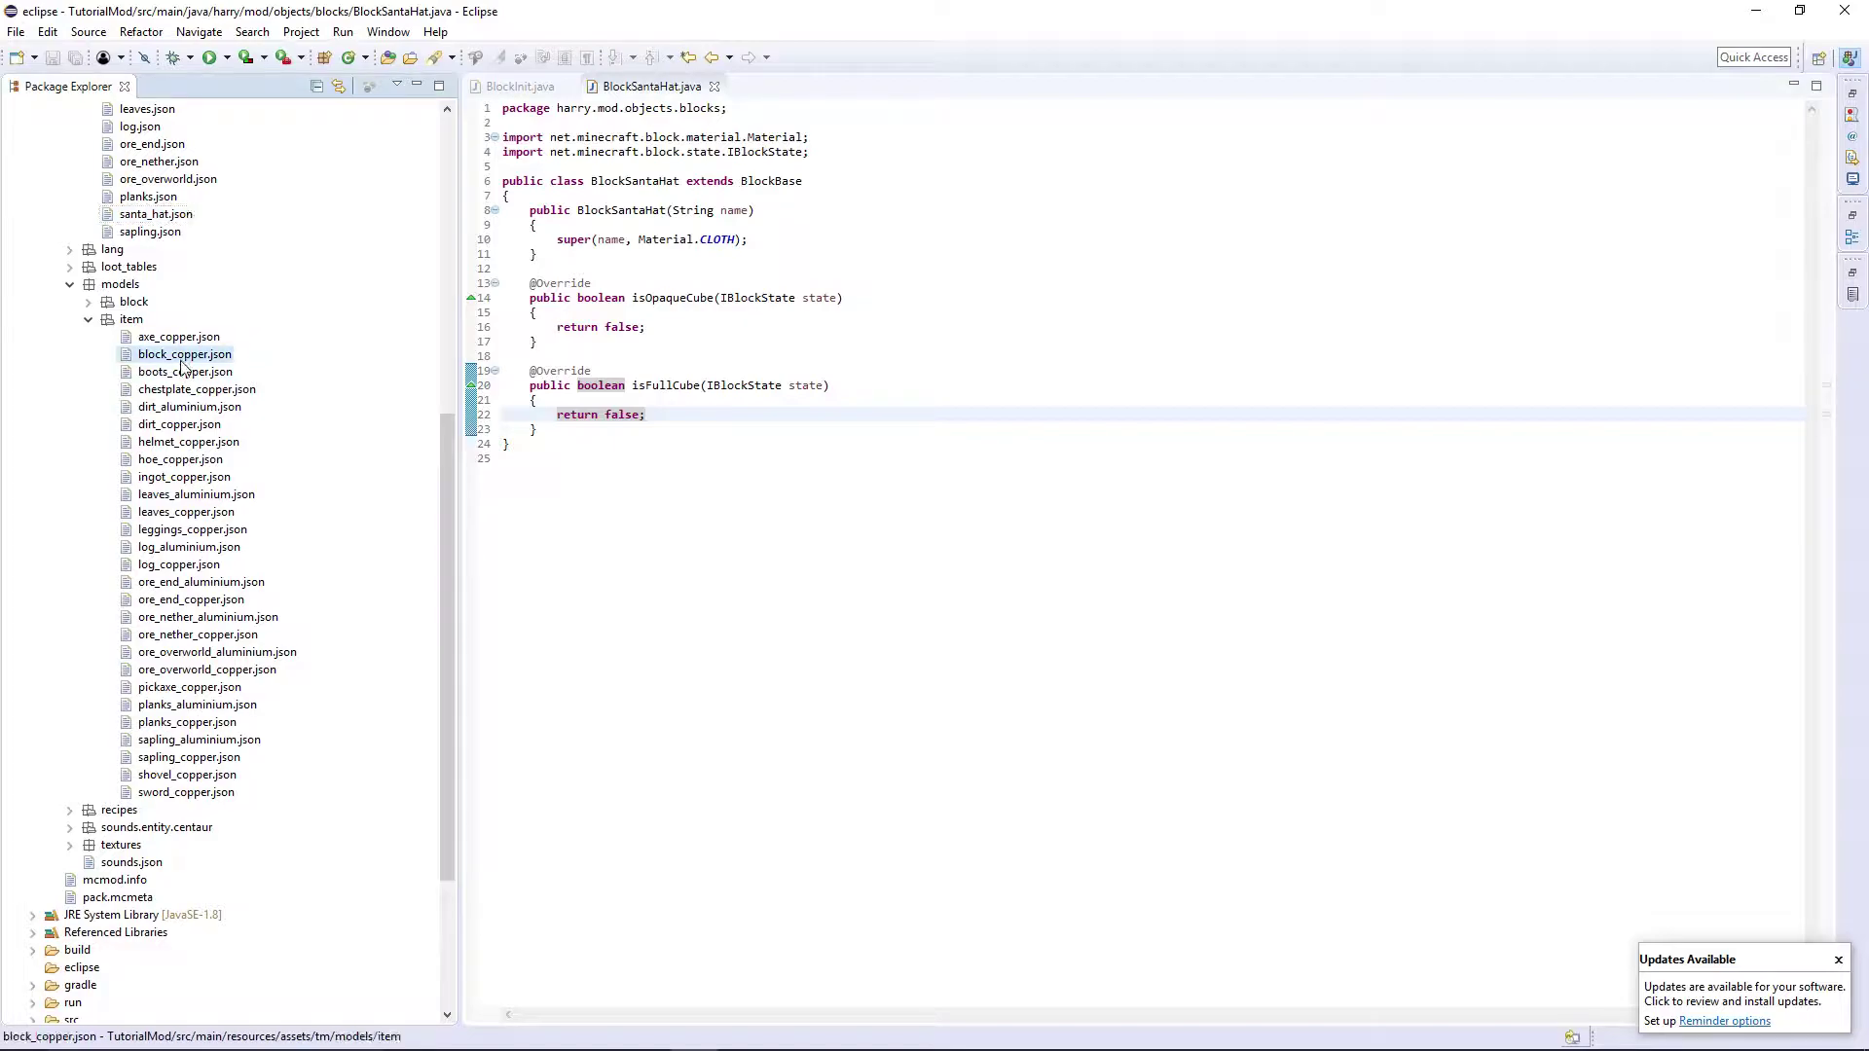
{"action": "key", "text": "ctrl+c"}
{"action": "key", "text": "ctrl+v"}
{"action": "left_click_drag", "start_coordinate": [740, 123], "coordinate": [667, 122]}
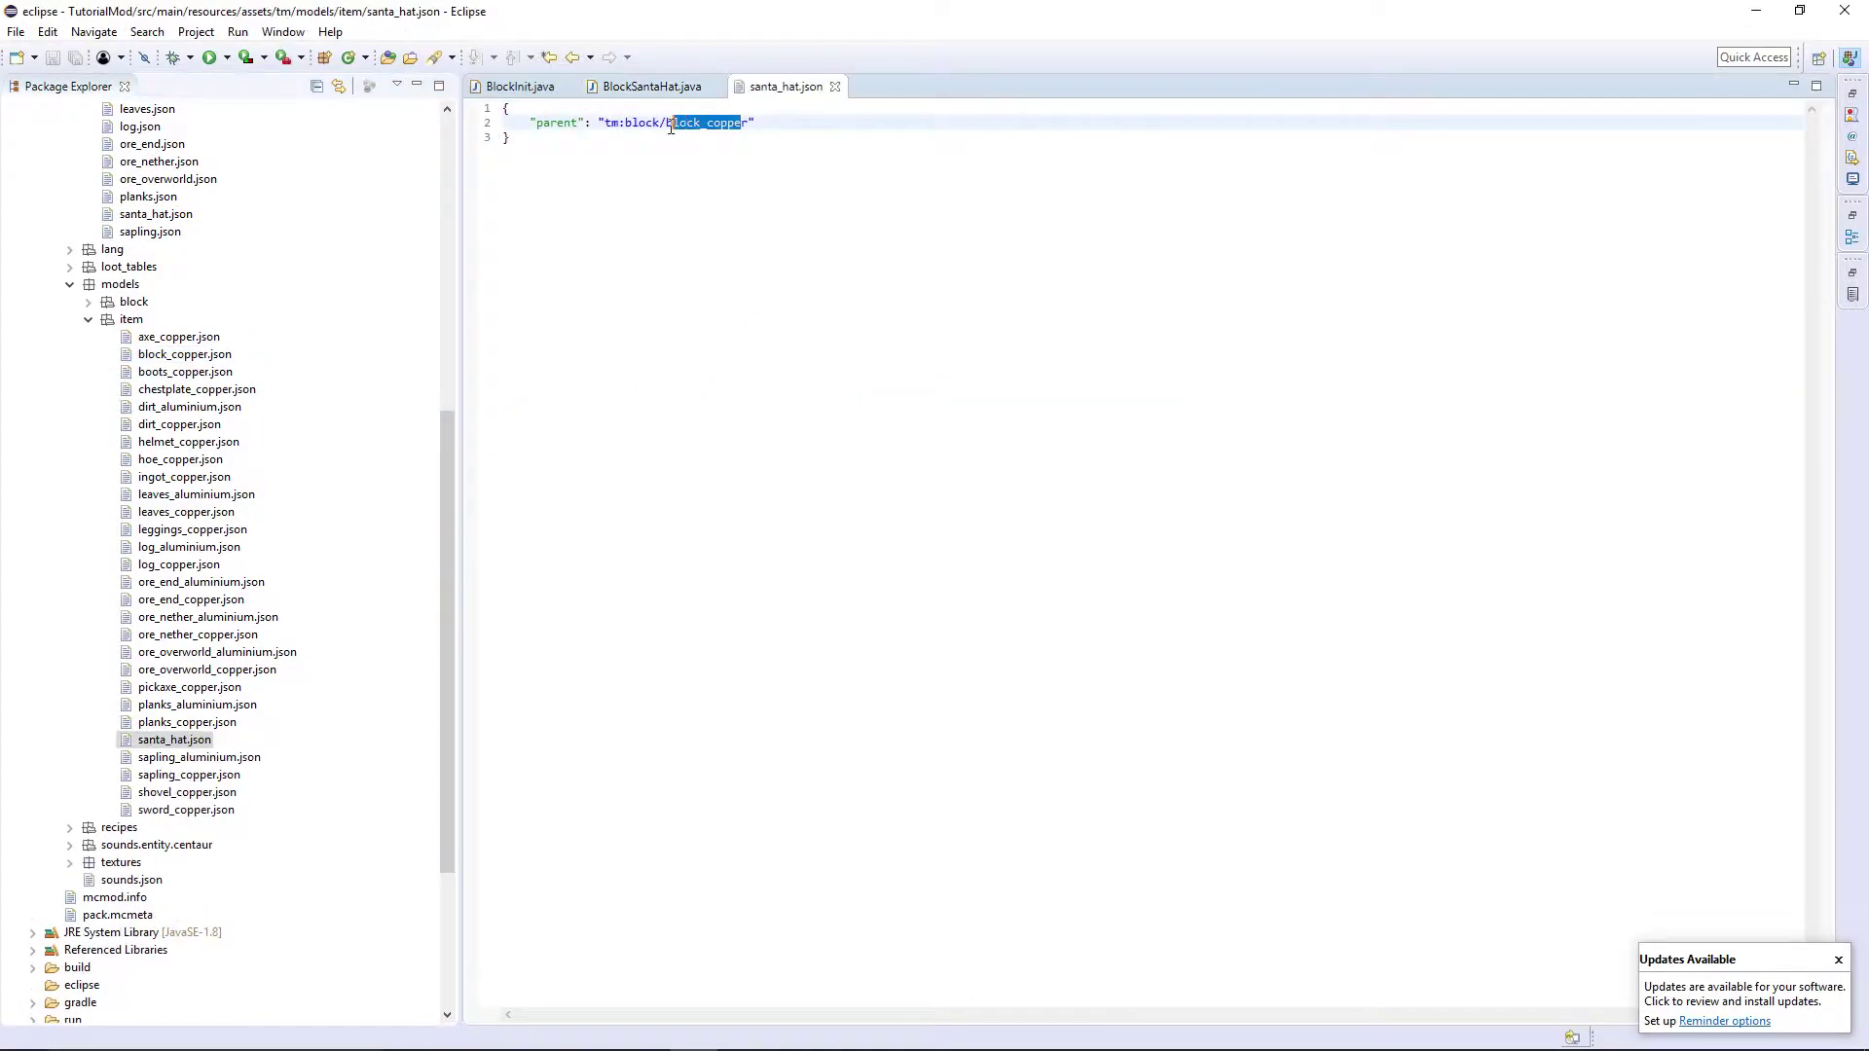
{"action": "type", "text": "s"}
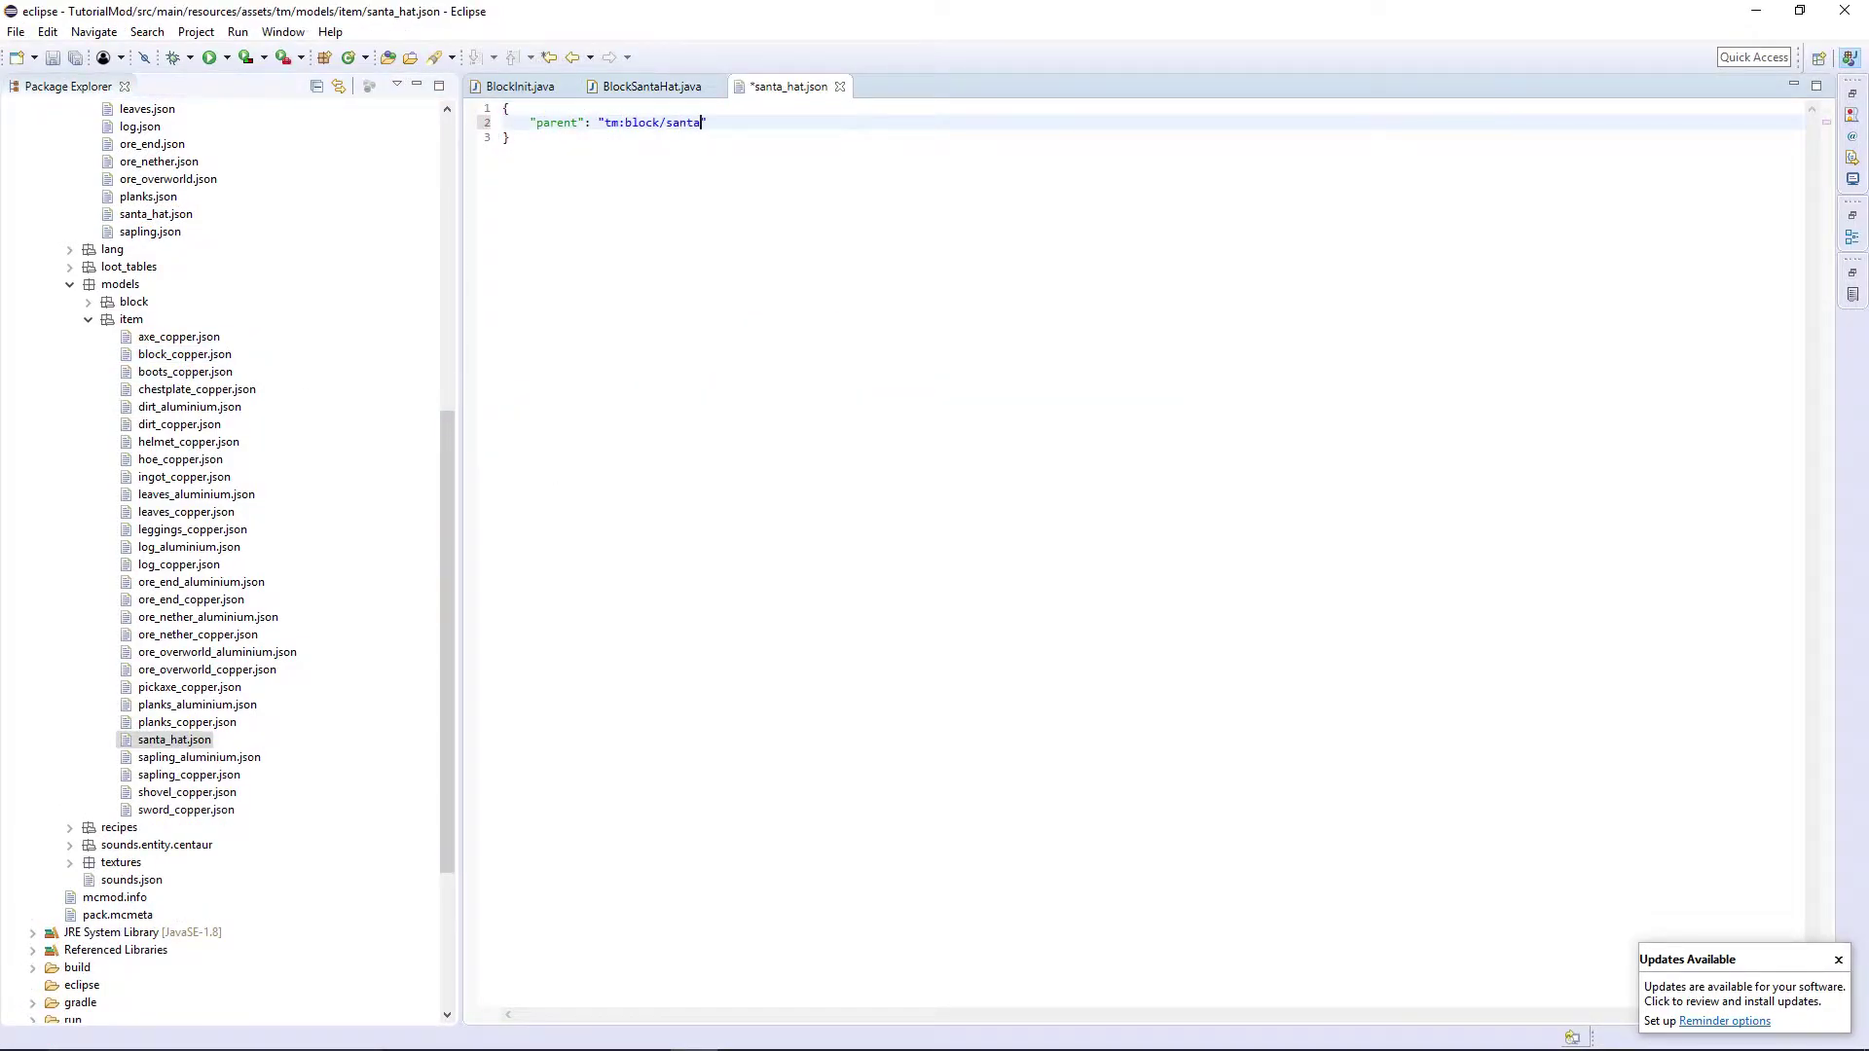
{"action": "type", "text": "anta_hat"}
{"action": "key", "text": "ctrl+s"}
{"action": "left_click", "coordinate": [839, 86]}
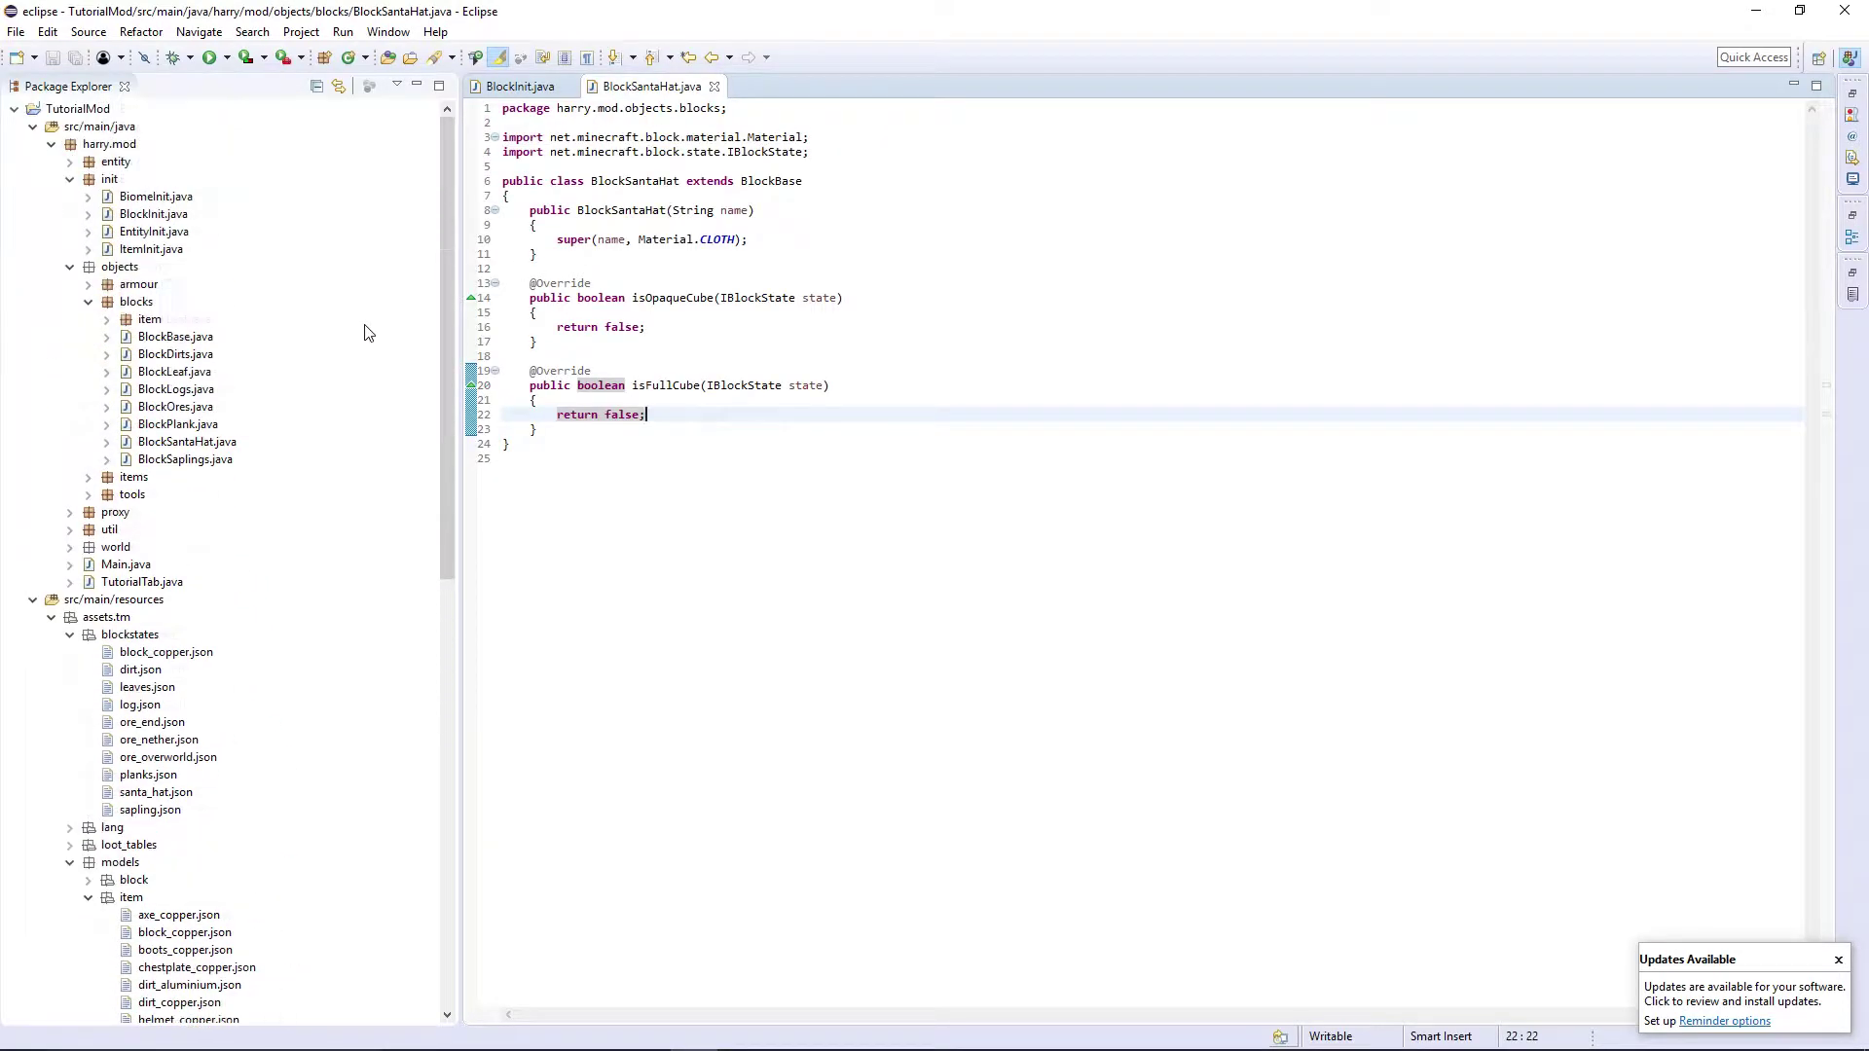
{"action": "scroll", "coordinate": [389, 360], "scroll_direction": "up", "scroll_amount": 5}
Step: Browse File Explorer to C:\Minecraft Modding\2. Tools
{"action": "key", "text": "super+e"}
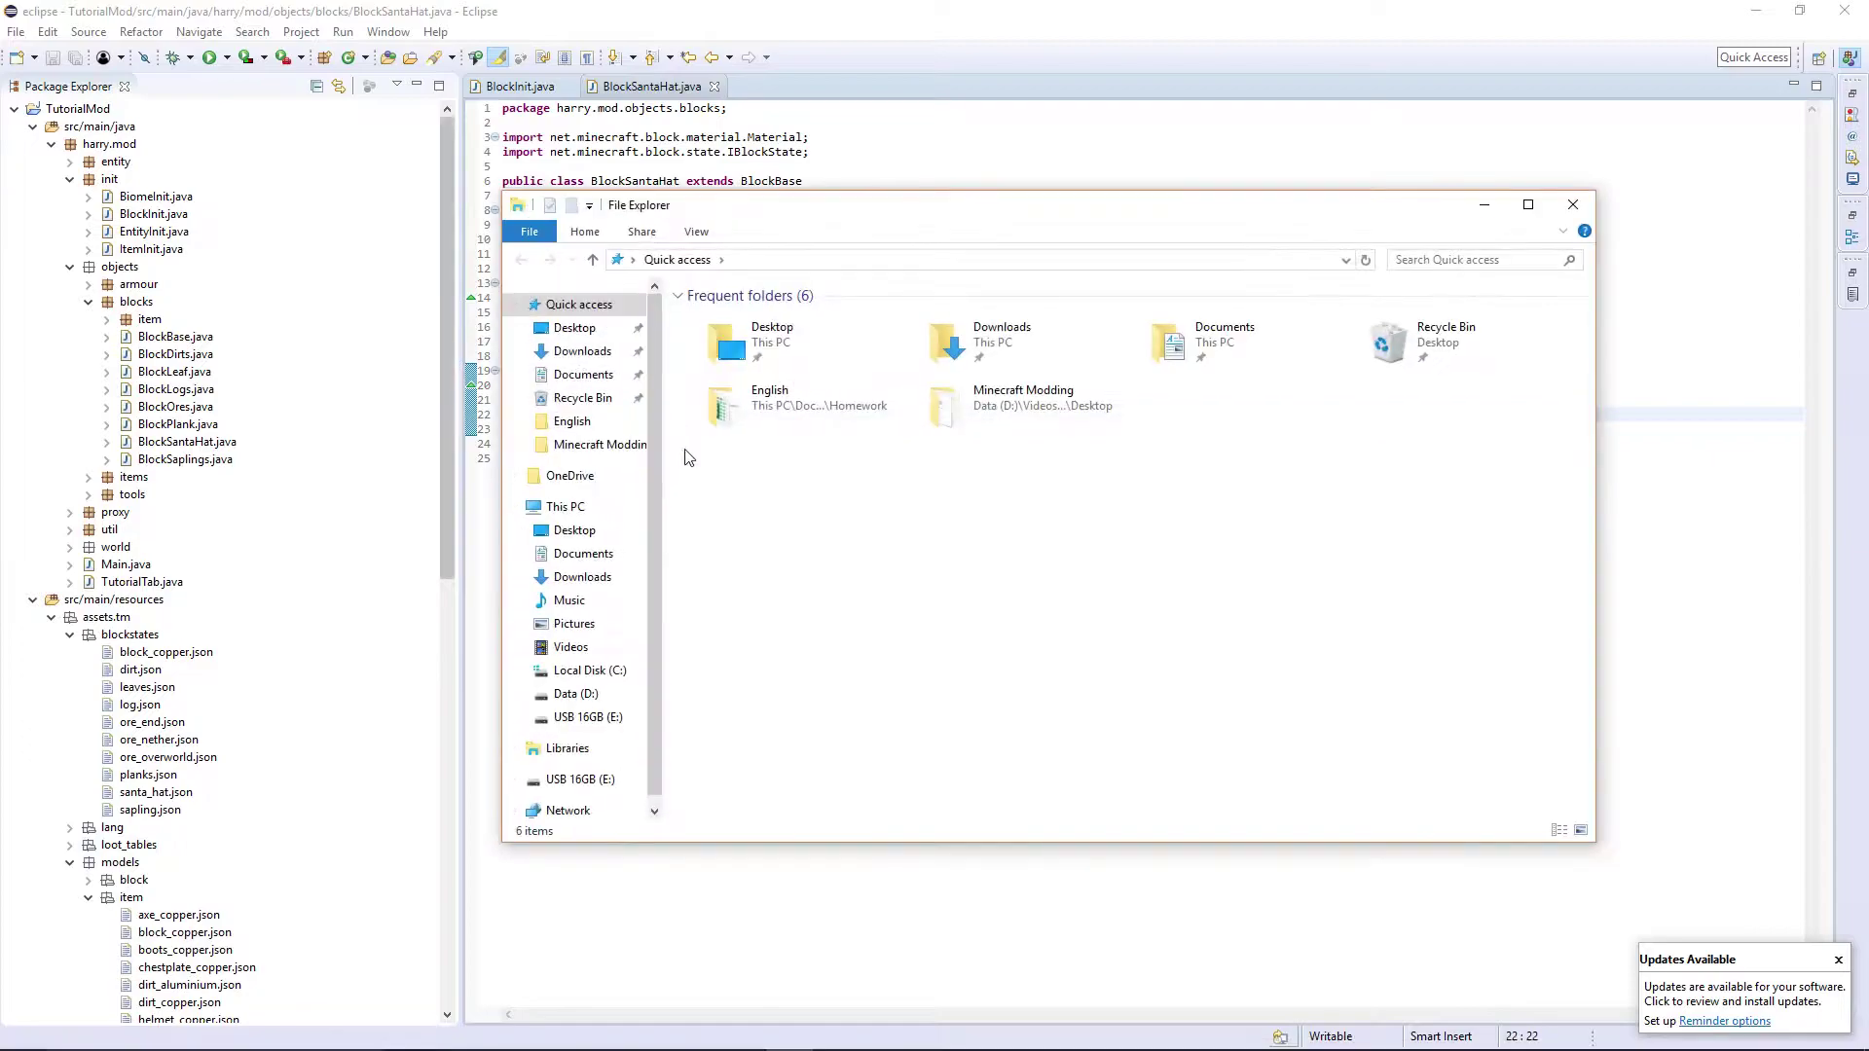
{"action": "left_click", "coordinate": [589, 669]}
{"action": "double_click", "coordinate": [761, 357]}
{"action": "double_click", "coordinate": [763, 338]}
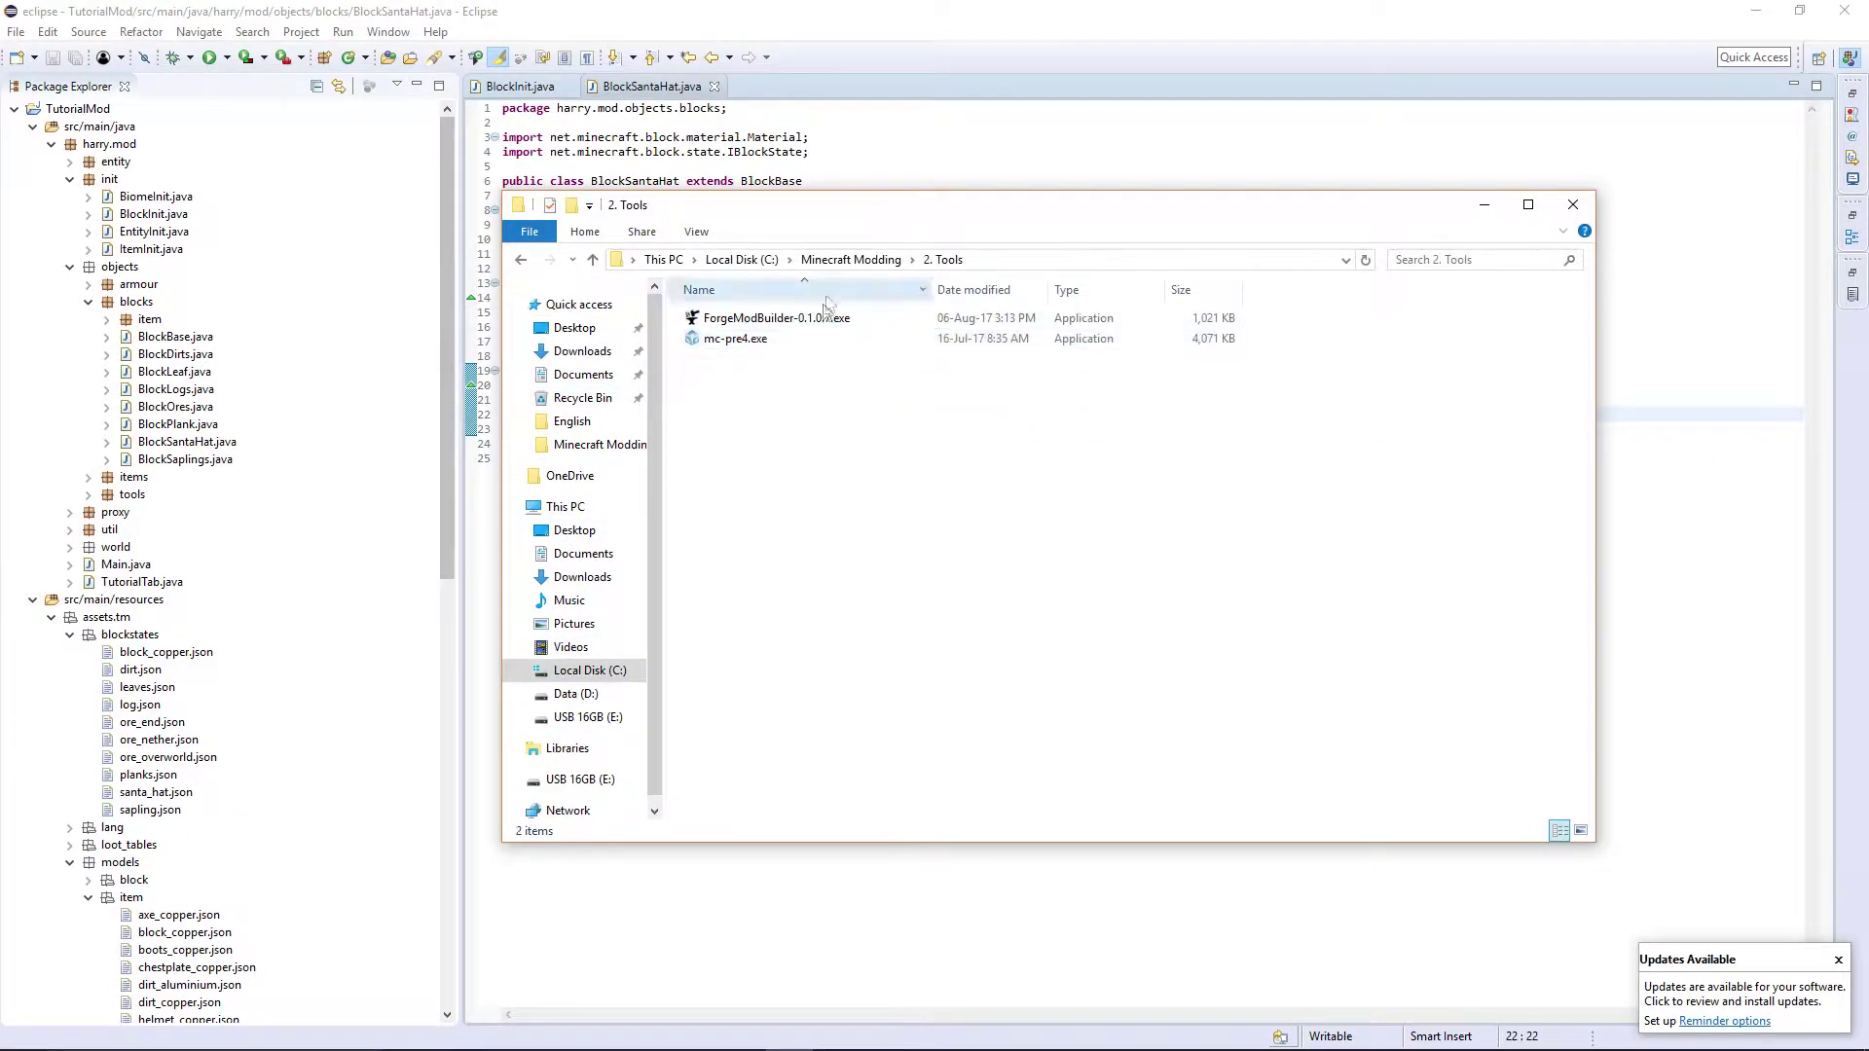
{"action": "left_click", "coordinate": [763, 339]}
{"action": "left_click", "coordinate": [796, 398]}
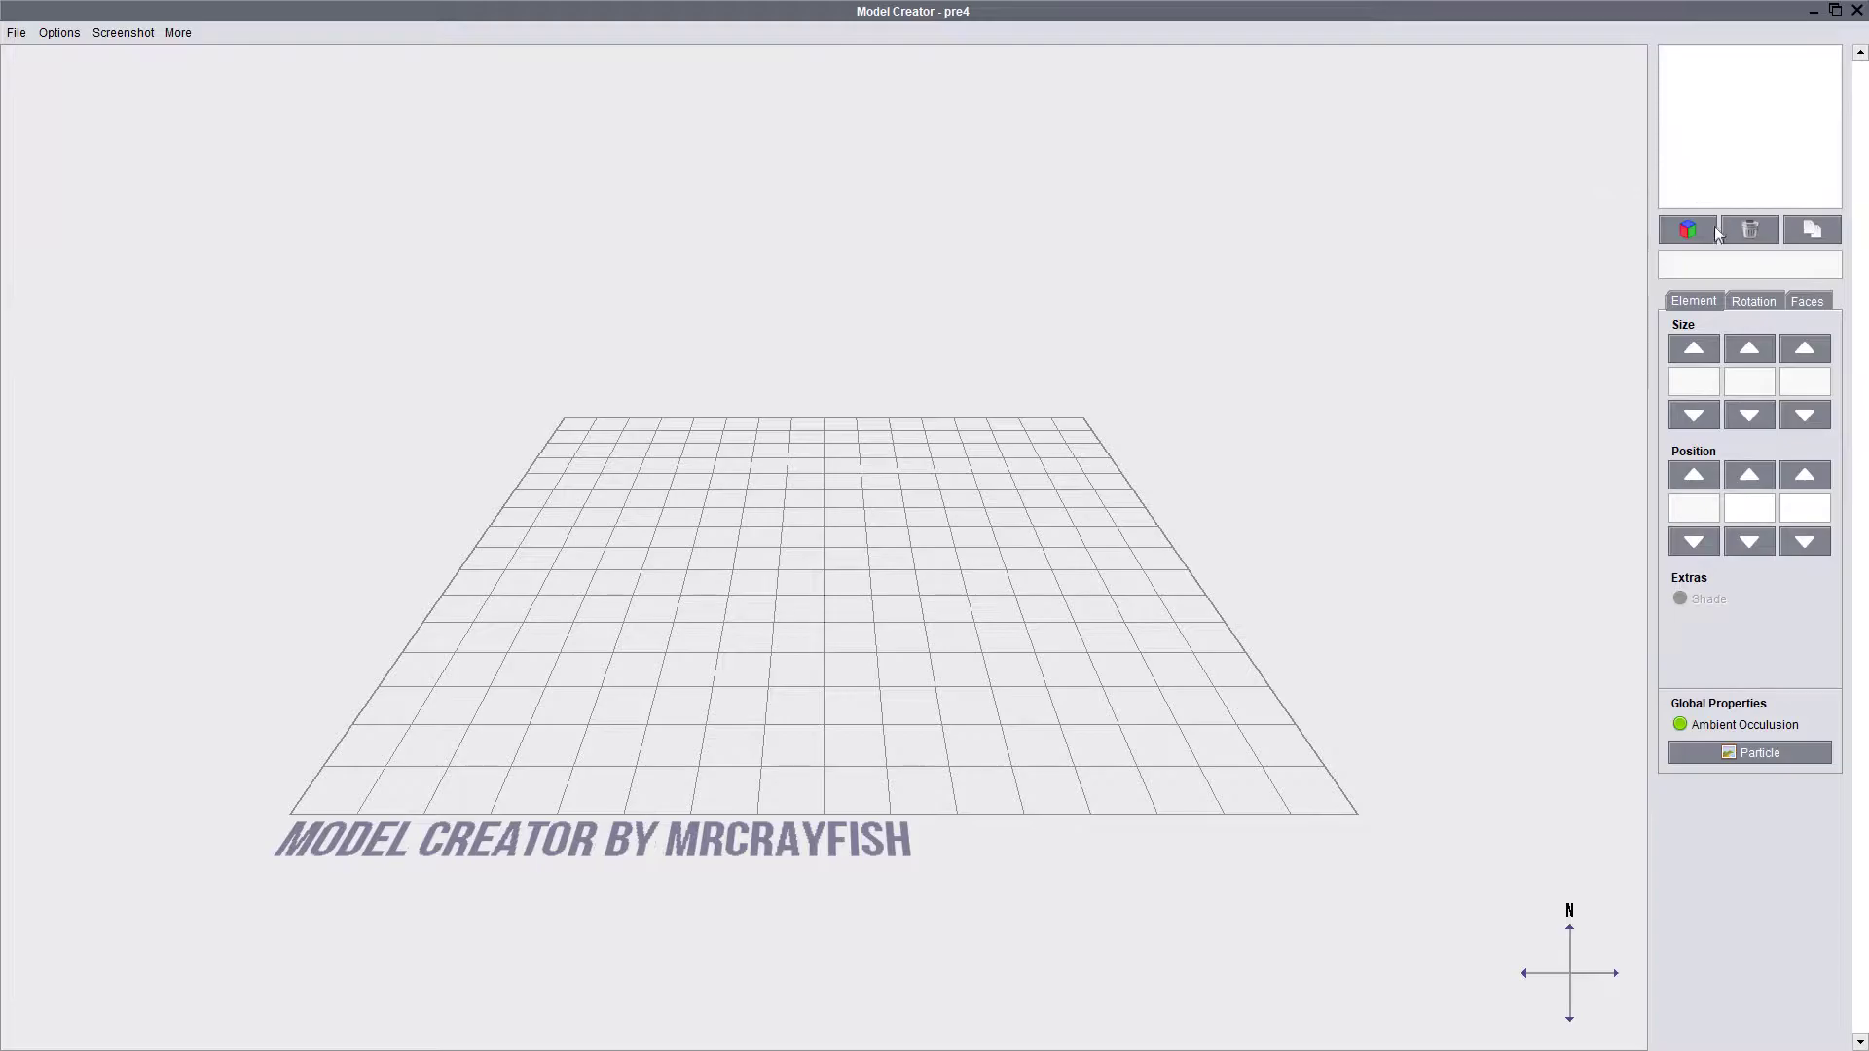
Step: Add a Cube element and try larger X, Y, Z sizes before returning it to 1×1×1
{"action": "left_click", "coordinate": [1689, 231]}
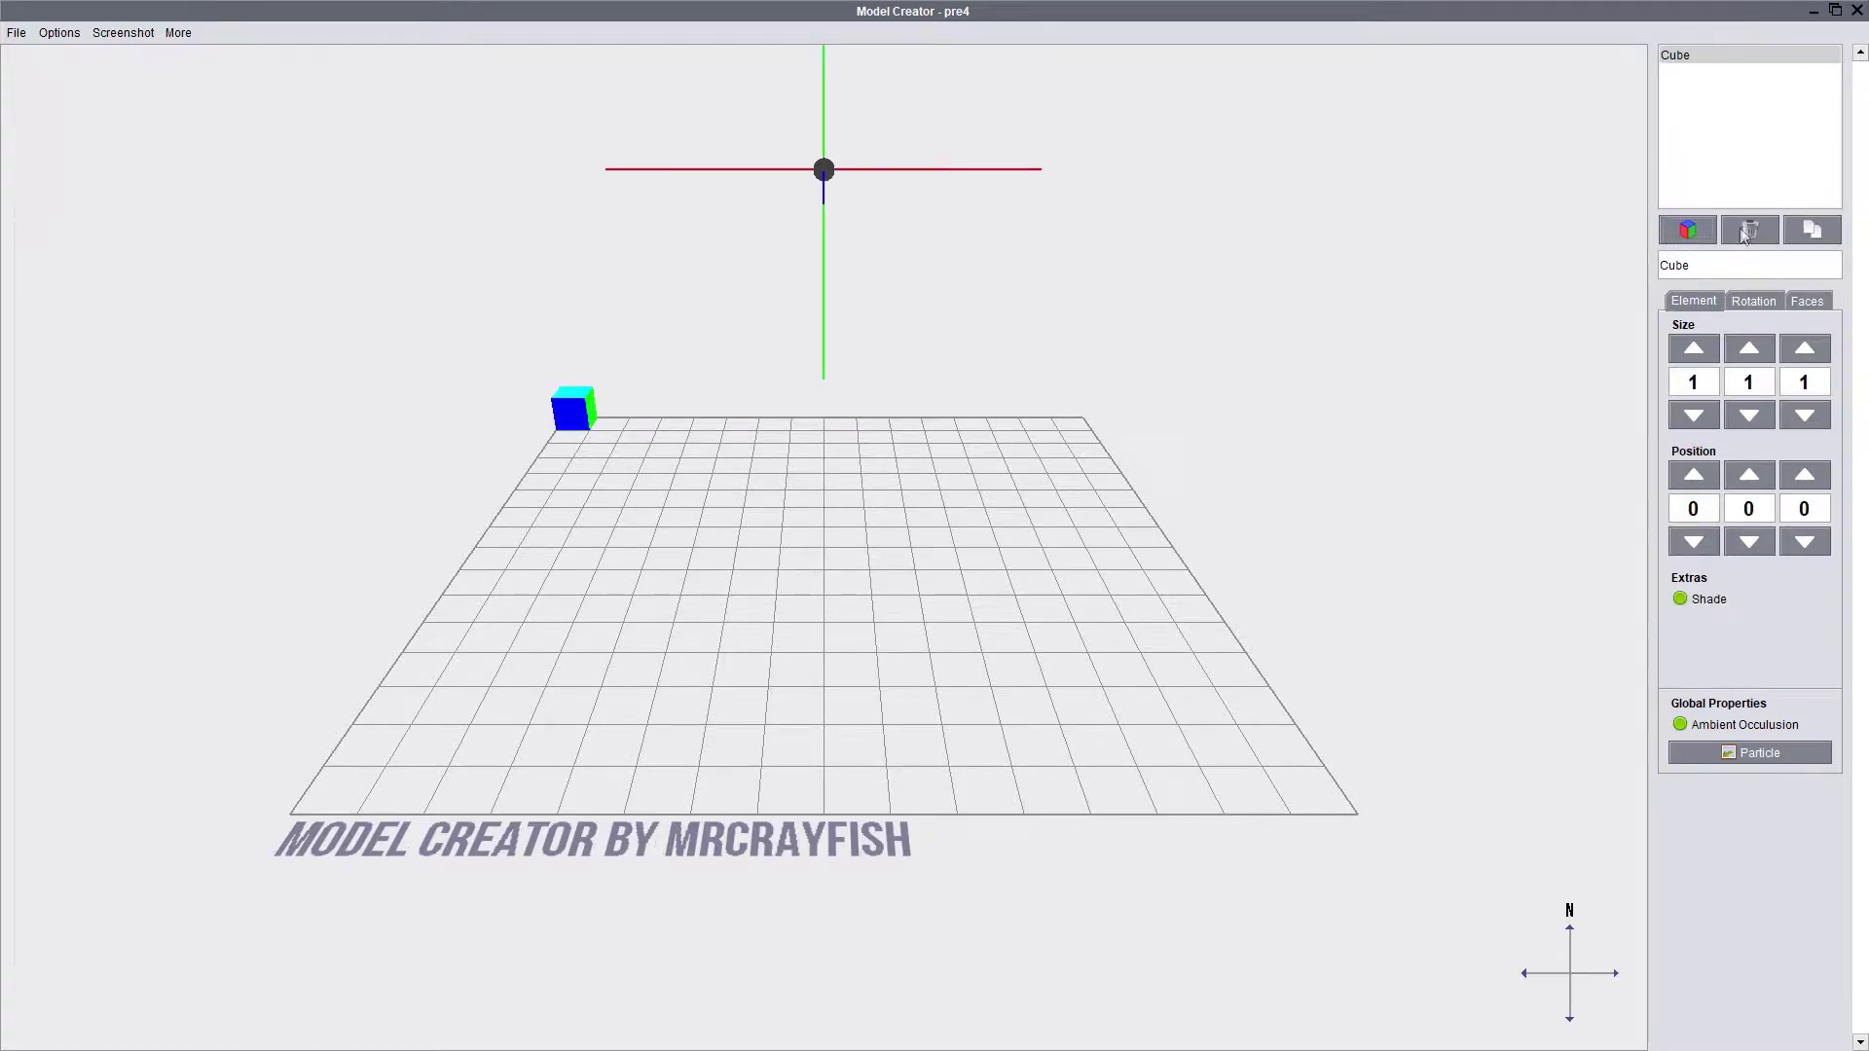
{"action": "left_click_drag", "start_coordinate": [1201, 451], "coordinate": [1214, 531]}
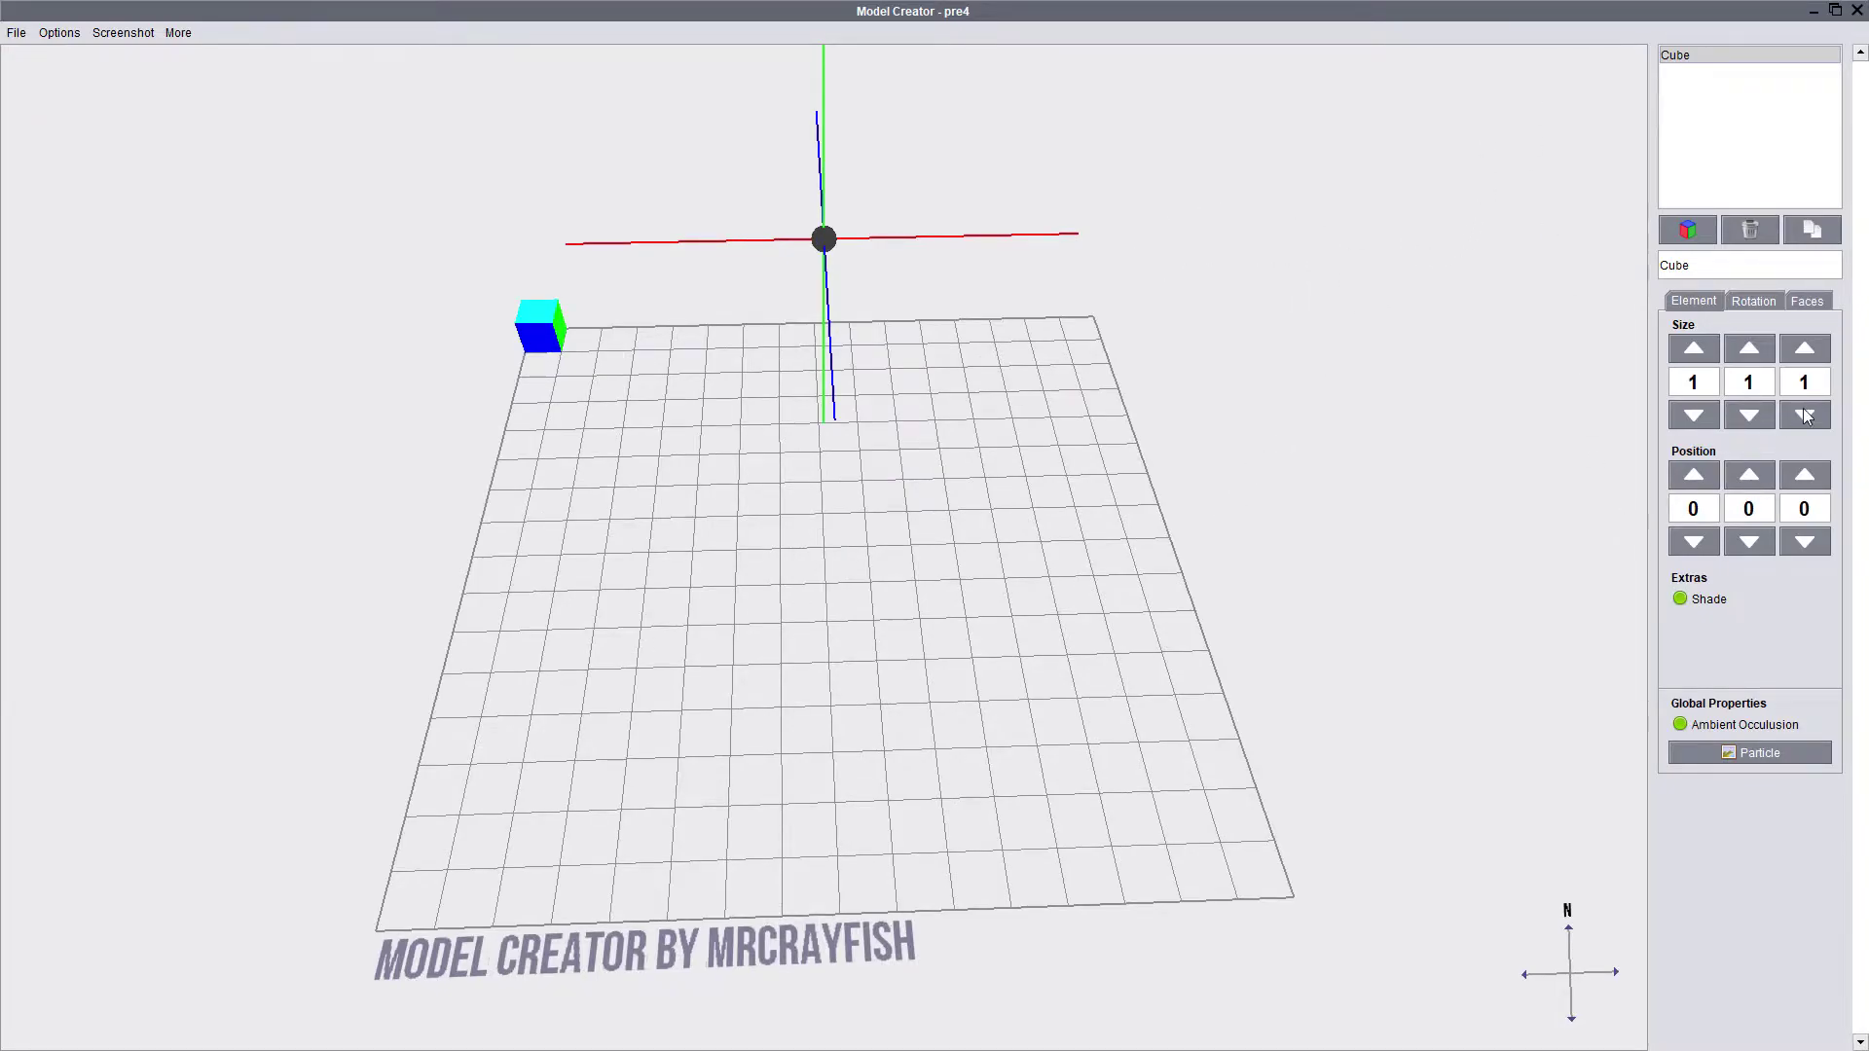
{"action": "left_click_drag", "start_coordinate": [1217, 399], "coordinate": [934, 455]}
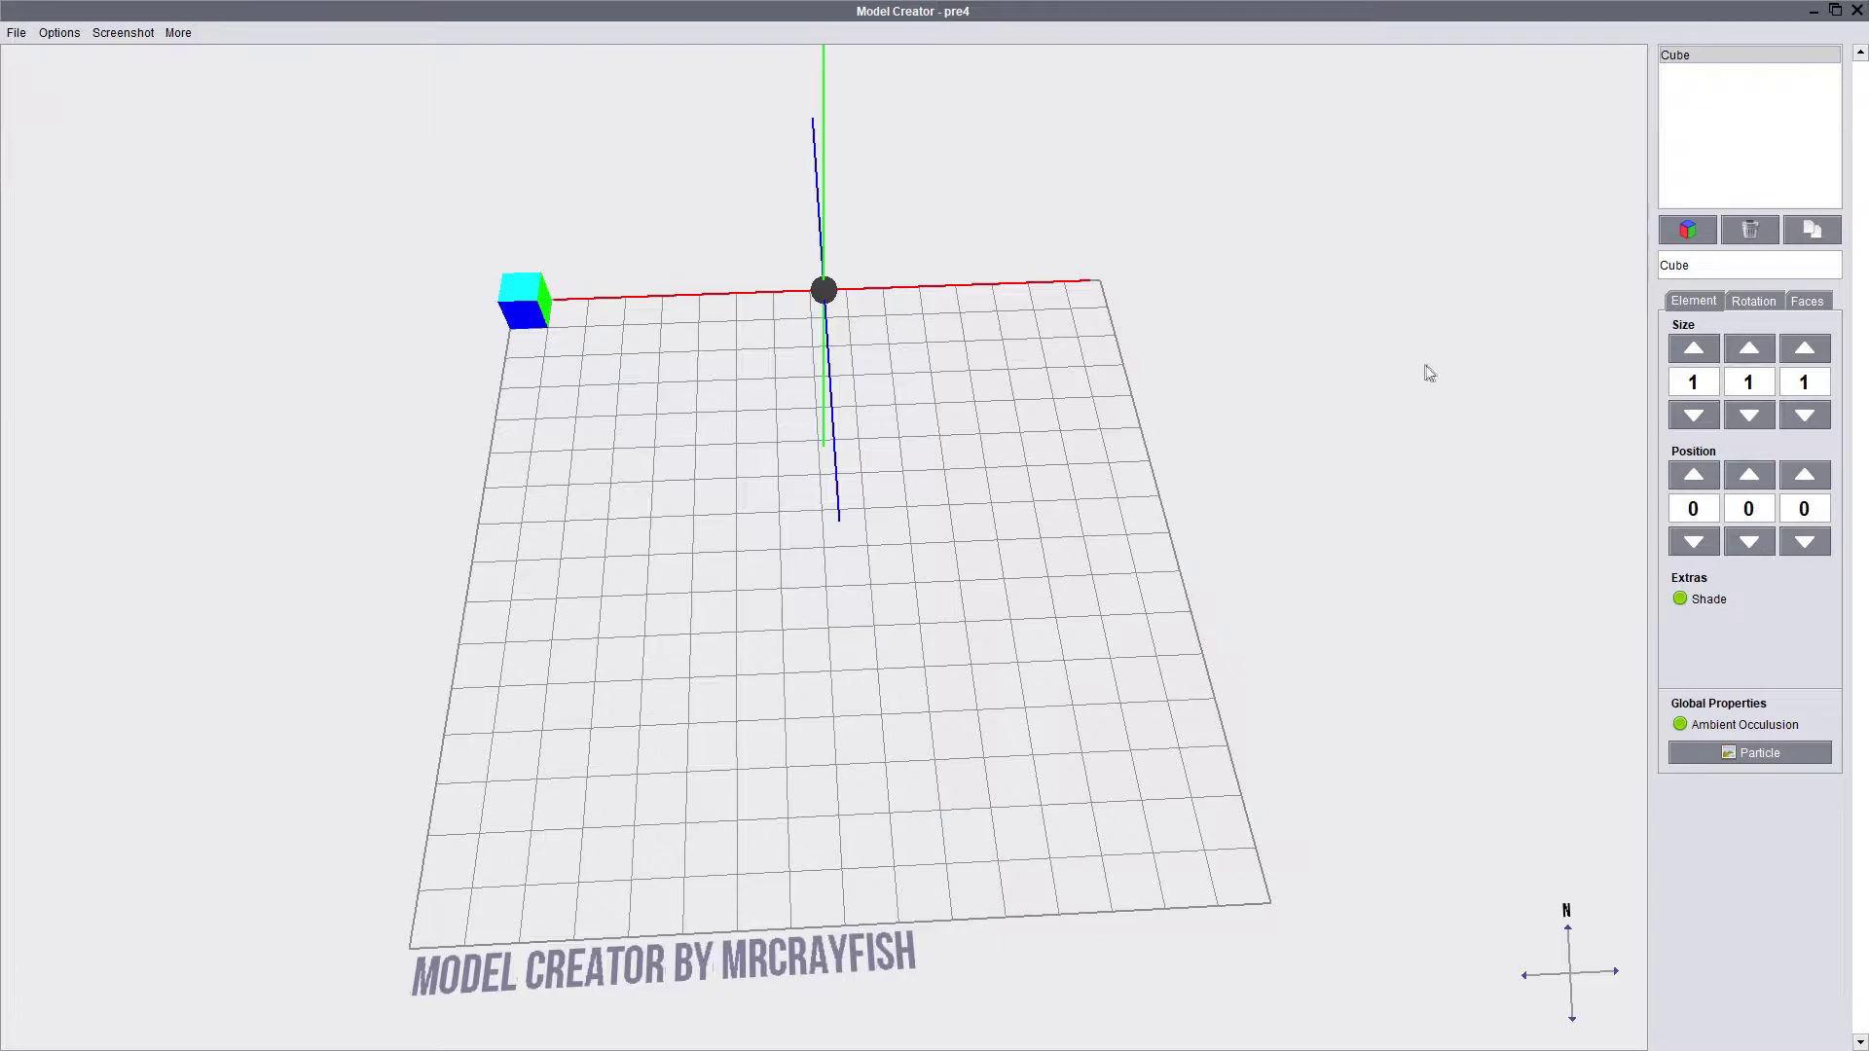
{"action": "left_click", "coordinate": [1694, 349]}
{"action": "left_click", "coordinate": [1693, 348]}
{"action": "left_click", "coordinate": [1693, 348]}
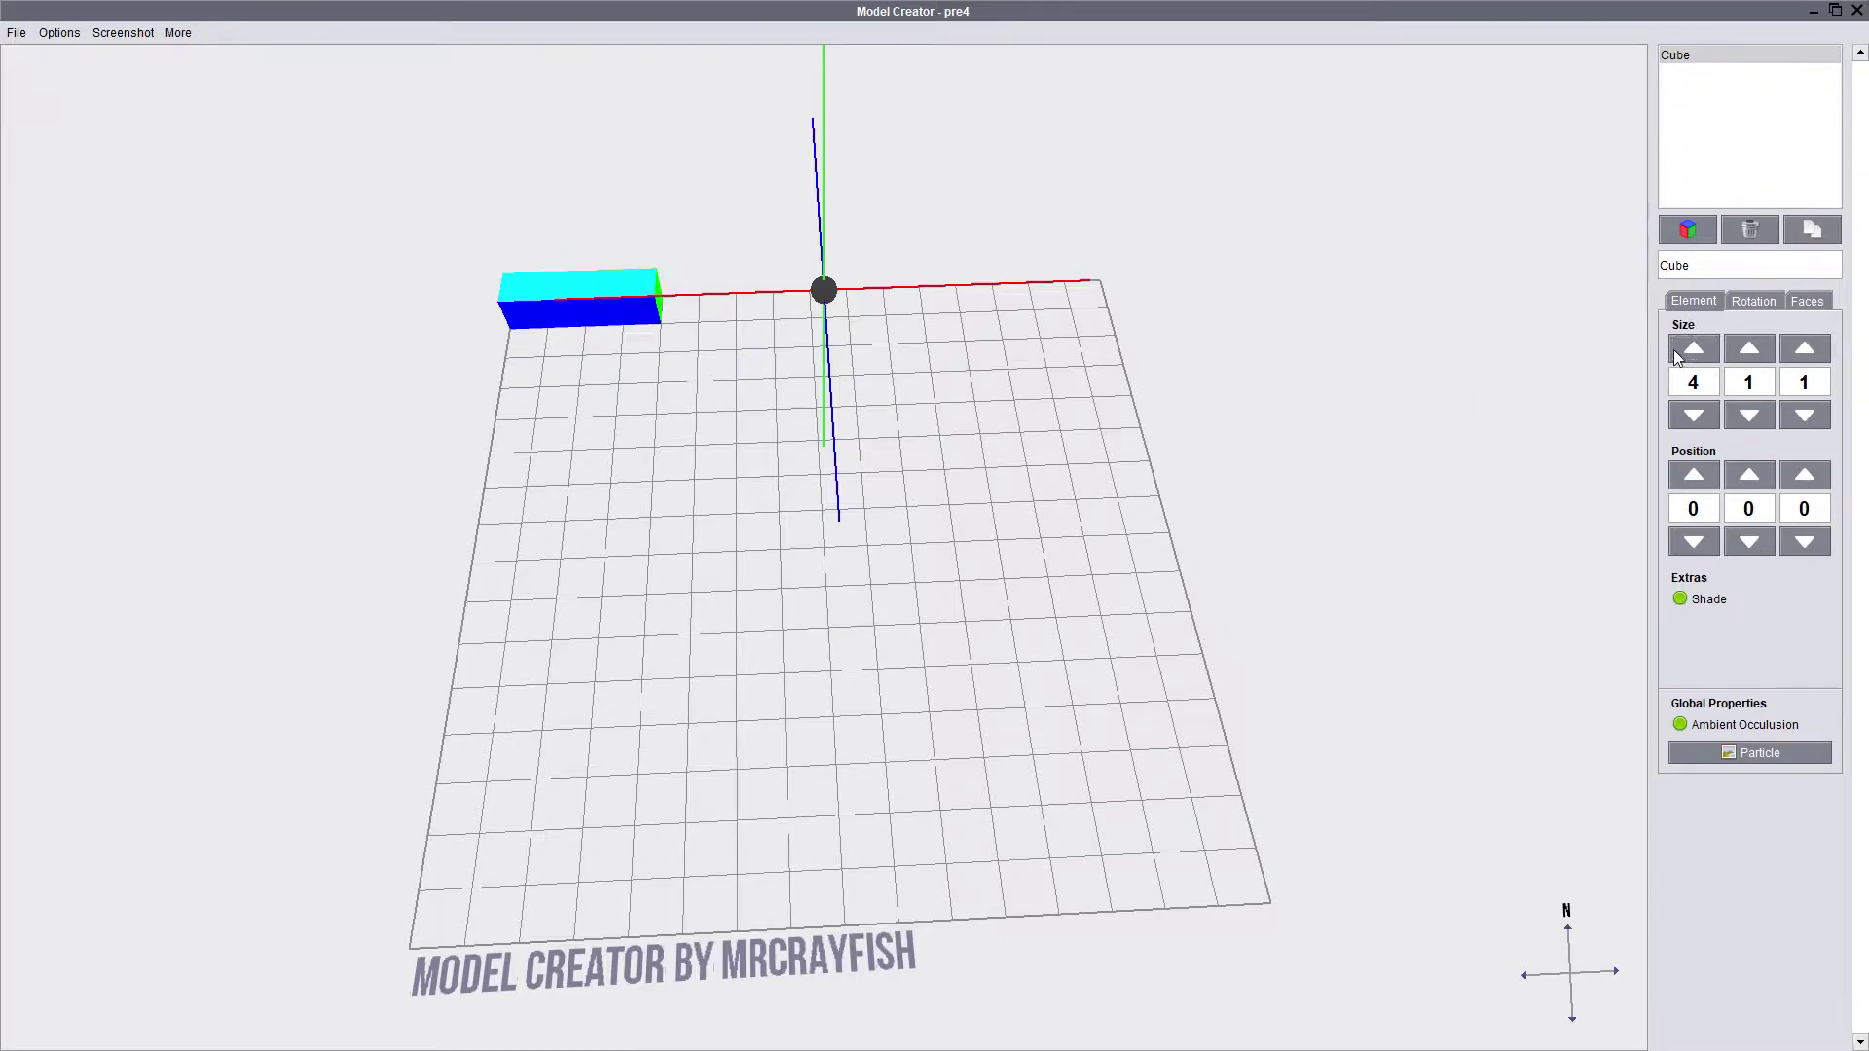
{"action": "left_click", "coordinate": [1695, 417]}
{"action": "left_click", "coordinate": [1695, 416]}
{"action": "left_click", "coordinate": [1695, 416]}
{"action": "double_click", "coordinate": [1749, 349]}
{"action": "double_click", "coordinate": [1749, 348]}
{"action": "double_click", "coordinate": [1757, 416]}
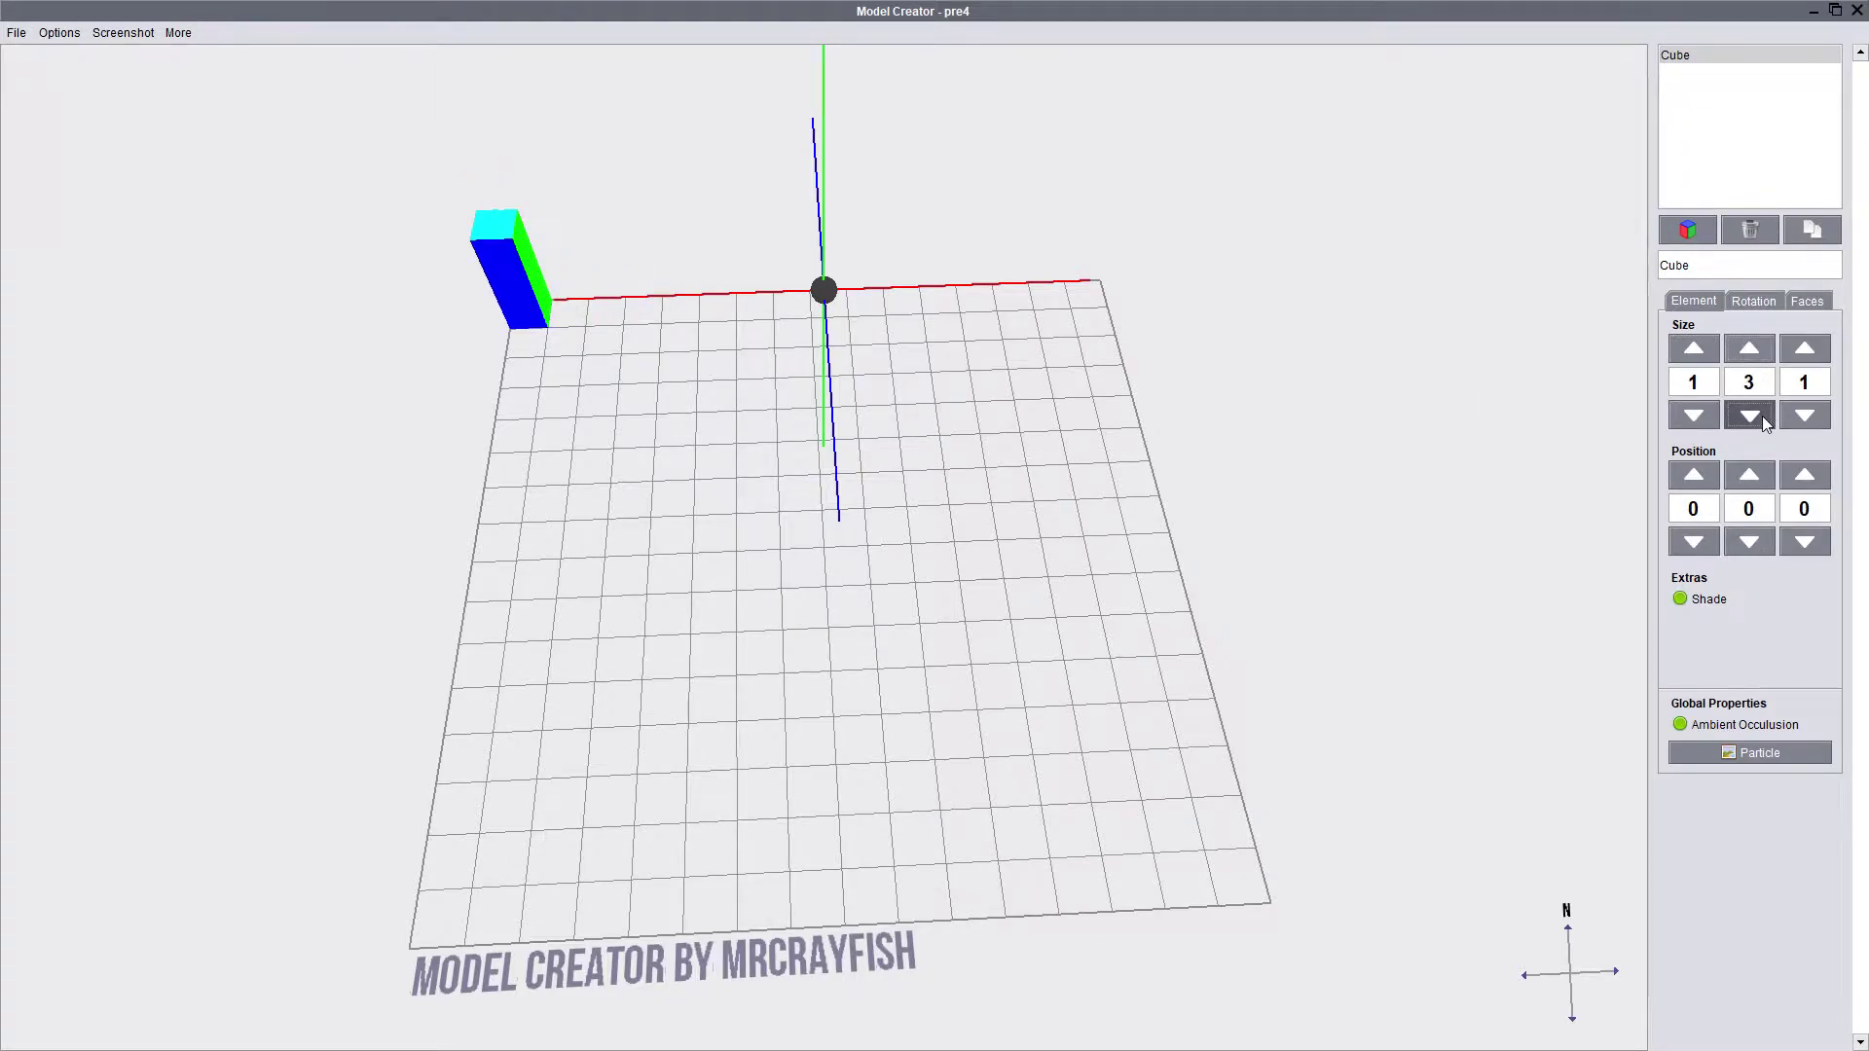
{"action": "left_click", "coordinate": [1761, 416]}
{"action": "left_click", "coordinate": [1761, 416]}
{"action": "left_click", "coordinate": [1804, 349]}
{"action": "left_click", "coordinate": [1804, 348]}
{"action": "left_click", "coordinate": [1805, 349]}
{"action": "left_click", "coordinate": [1804, 348]}
{"action": "left_click", "coordinate": [1805, 348]}
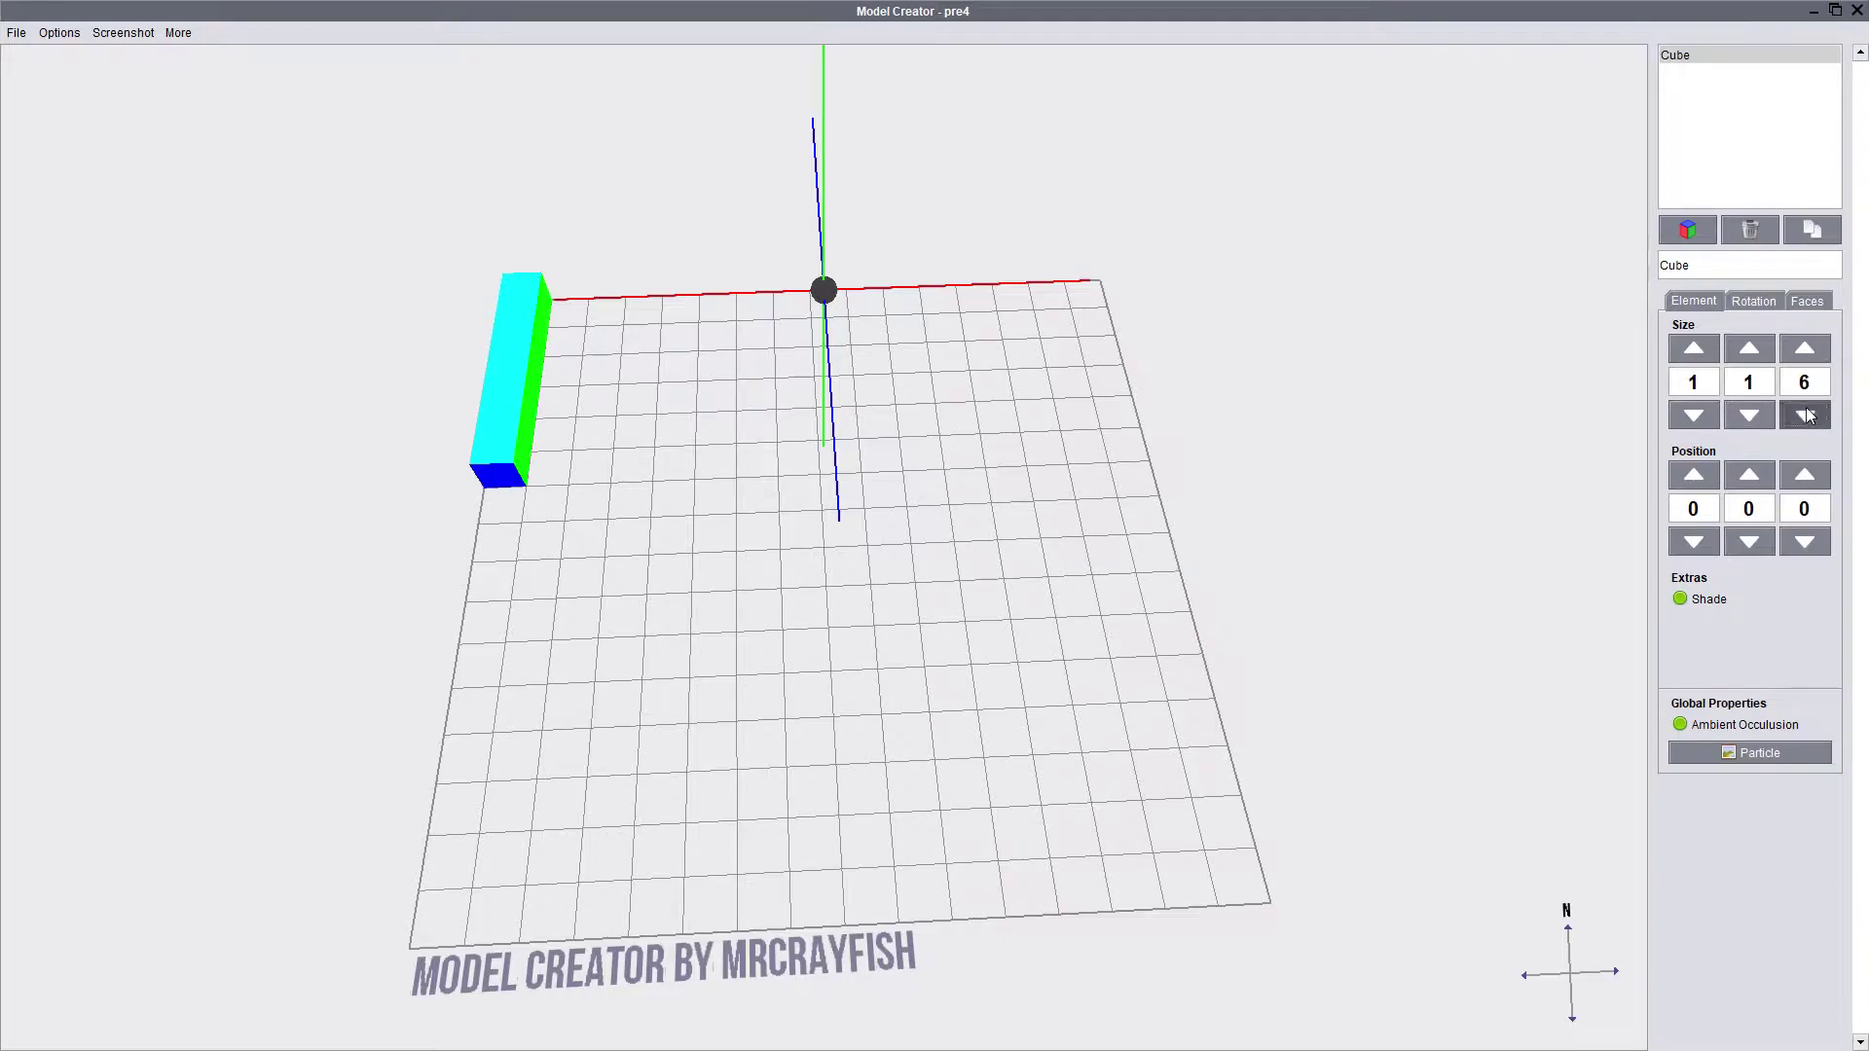
{"action": "left_click", "coordinate": [1806, 415]}
{"action": "left_click", "coordinate": [1805, 415]}
{"action": "left_click", "coordinate": [1805, 415]}
{"action": "left_click", "coordinate": [1806, 415]}
{"action": "left_click", "coordinate": [1805, 416]}
Step: Move the cube to X position 4, then back to 0
{"action": "left_click", "coordinate": [1705, 475]}
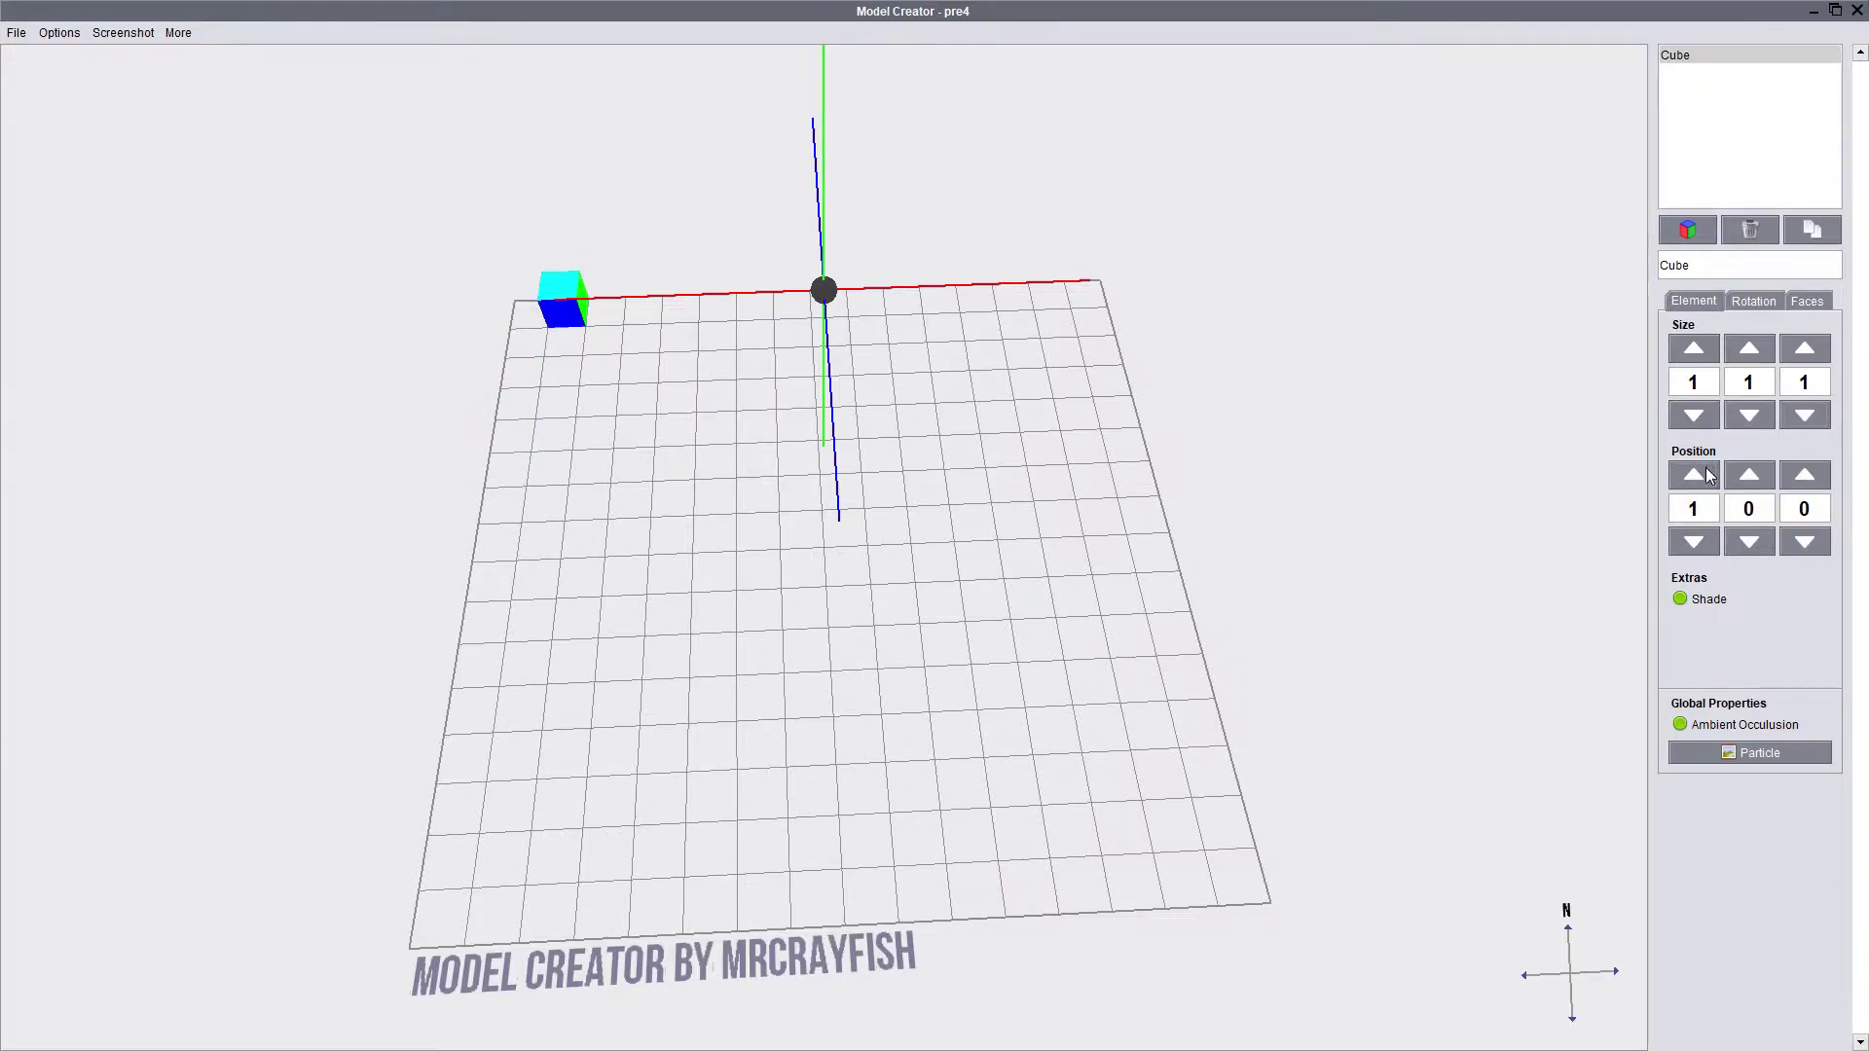
{"action": "left_click", "coordinate": [1705, 475]}
{"action": "left_click", "coordinate": [1705, 475]}
{"action": "left_click", "coordinate": [1706, 475]}
{"action": "left_click", "coordinate": [1692, 542]}
{"action": "left_click", "coordinate": [1692, 542]}
{"action": "left_click", "coordinate": [1691, 542]}
{"action": "left_click", "coordinate": [1692, 542]}
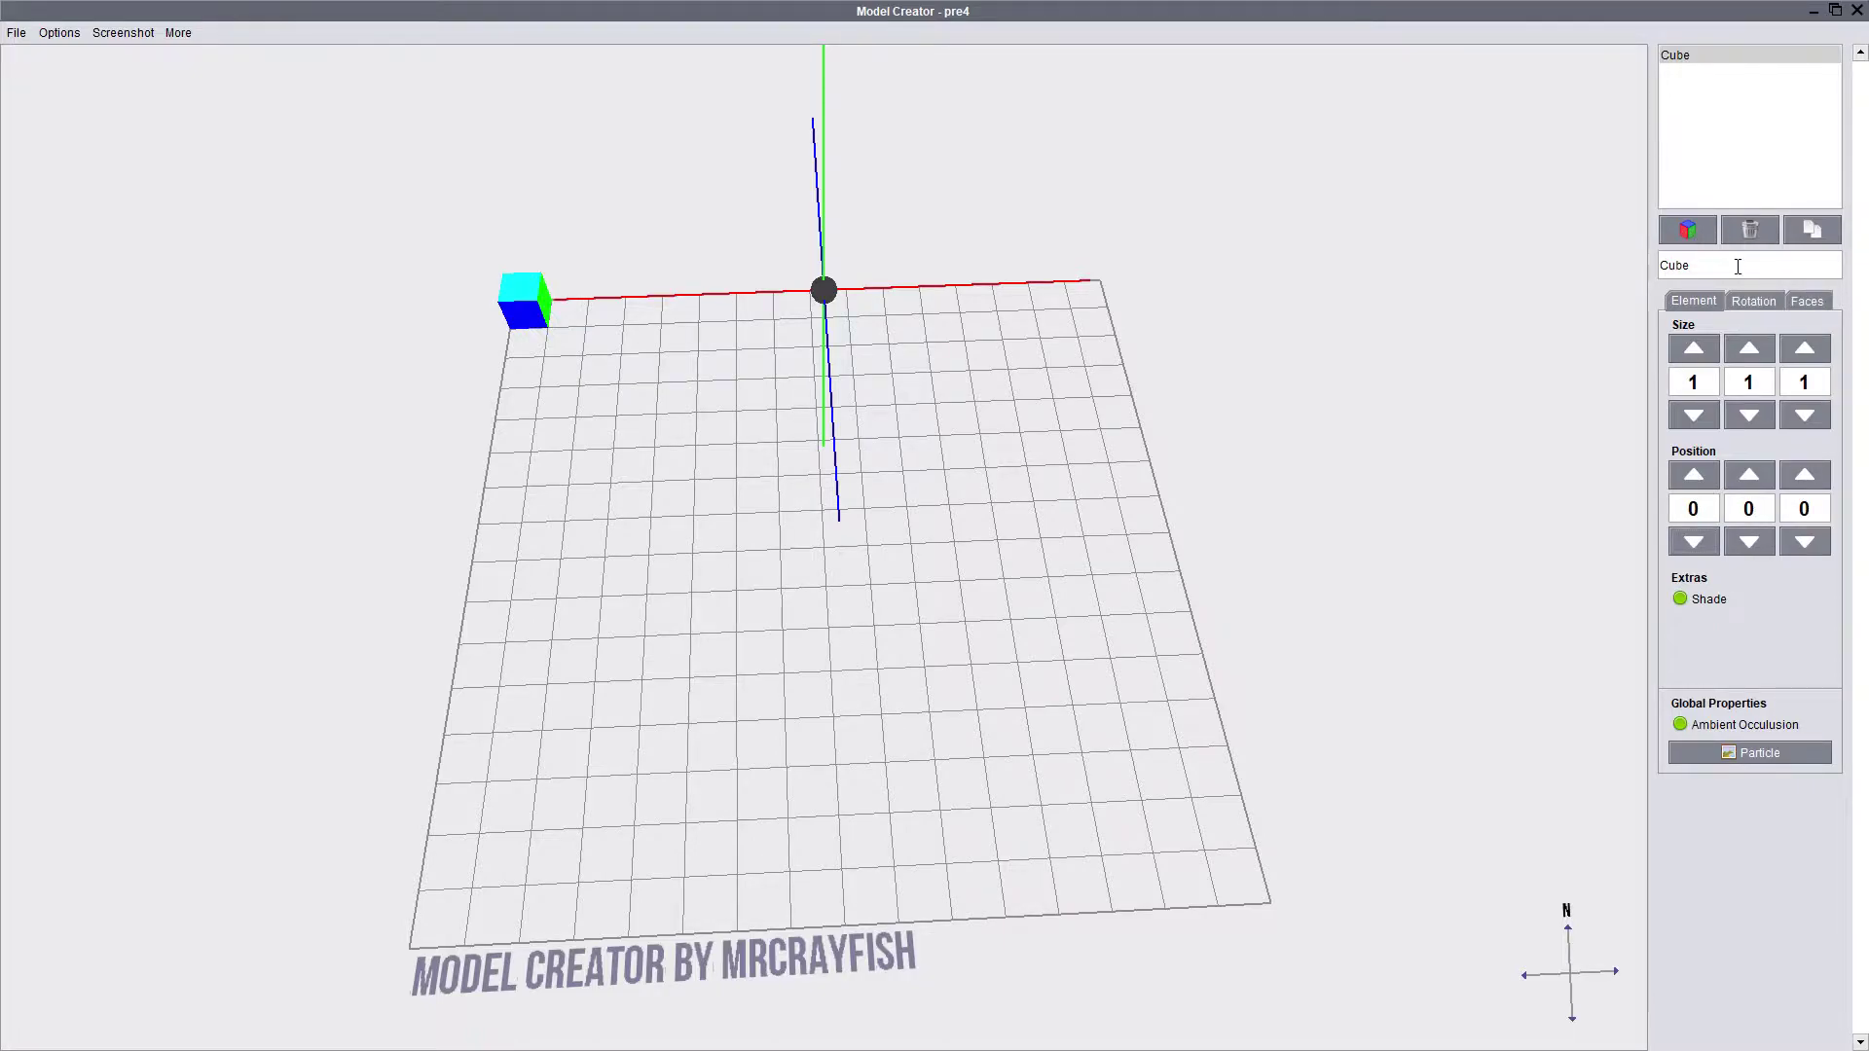
Step: Show the Faces settings for the BottomLeft element and orbit to view the bottom frame
{"action": "left_click_drag", "start_coordinate": [1518, 263], "coordinate": [1151, 209]}
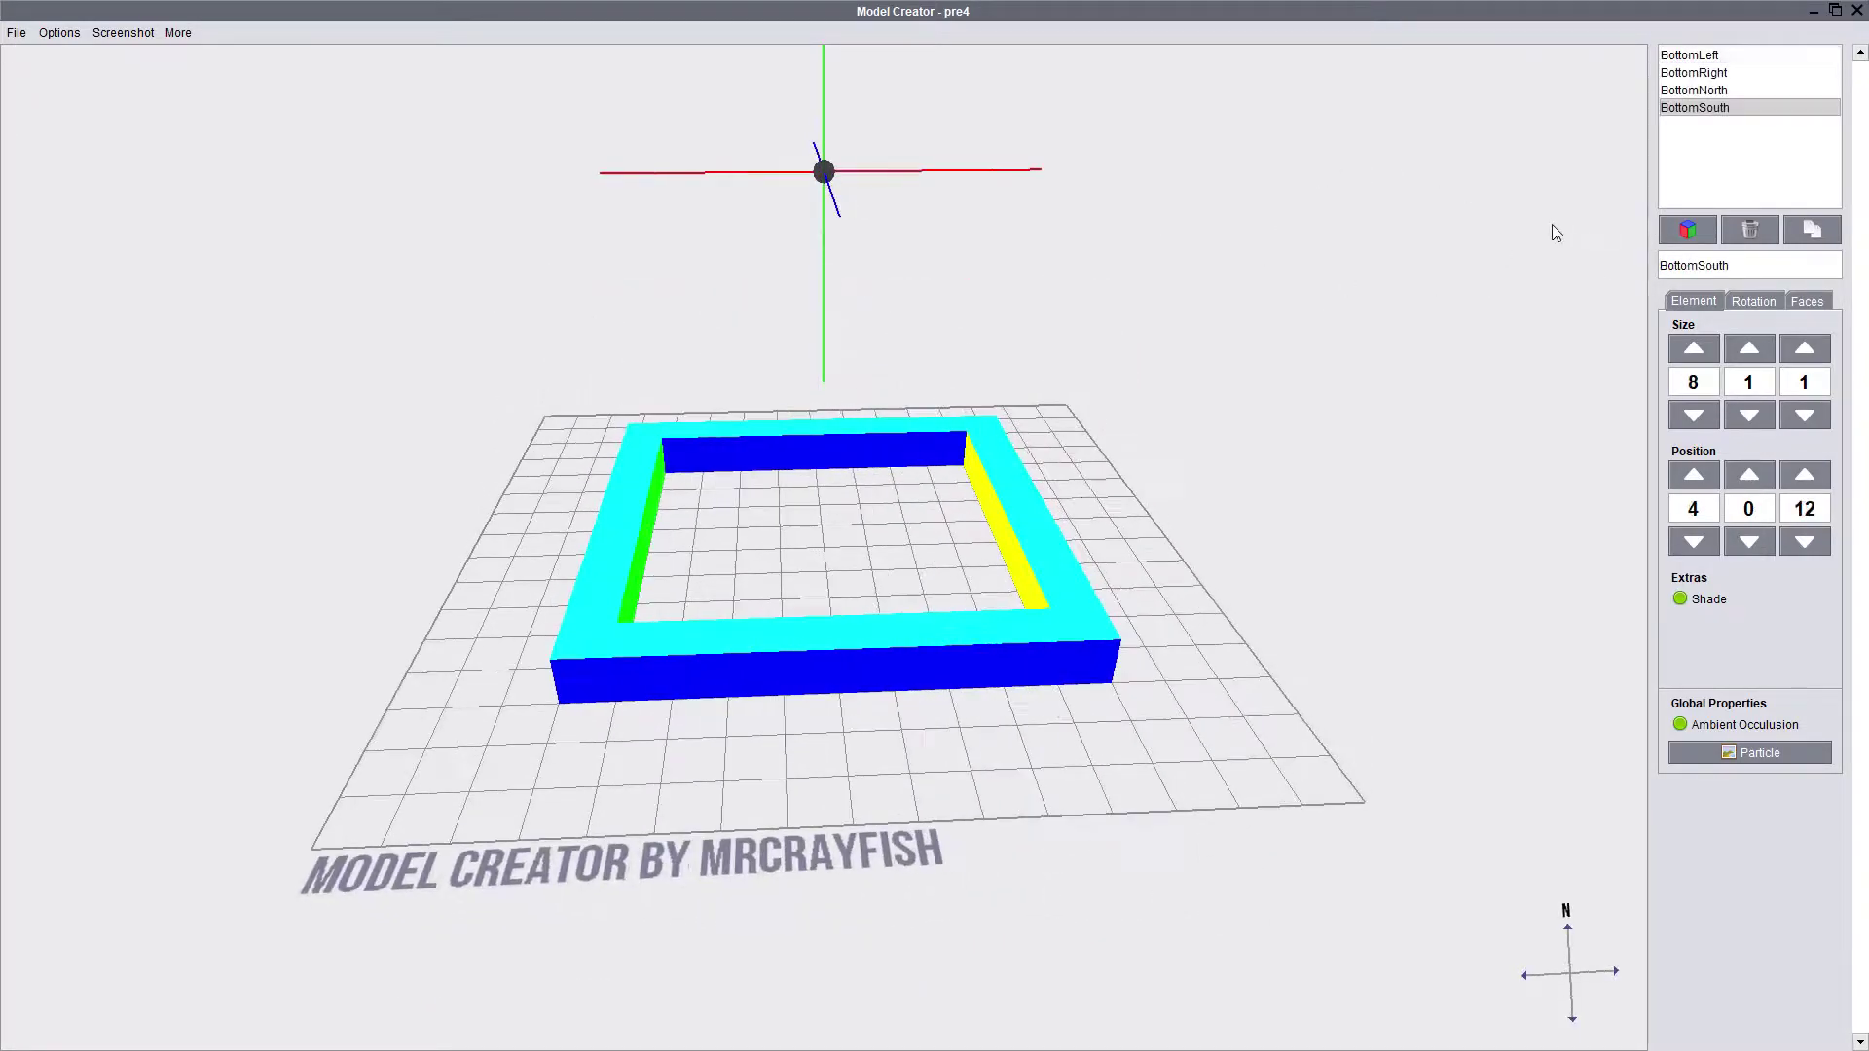
{"action": "left_click", "coordinate": [1808, 302]}
{"action": "left_click_drag", "start_coordinate": [1573, 340], "coordinate": [1292, 349]}
{"action": "left_click", "coordinate": [1692, 56]}
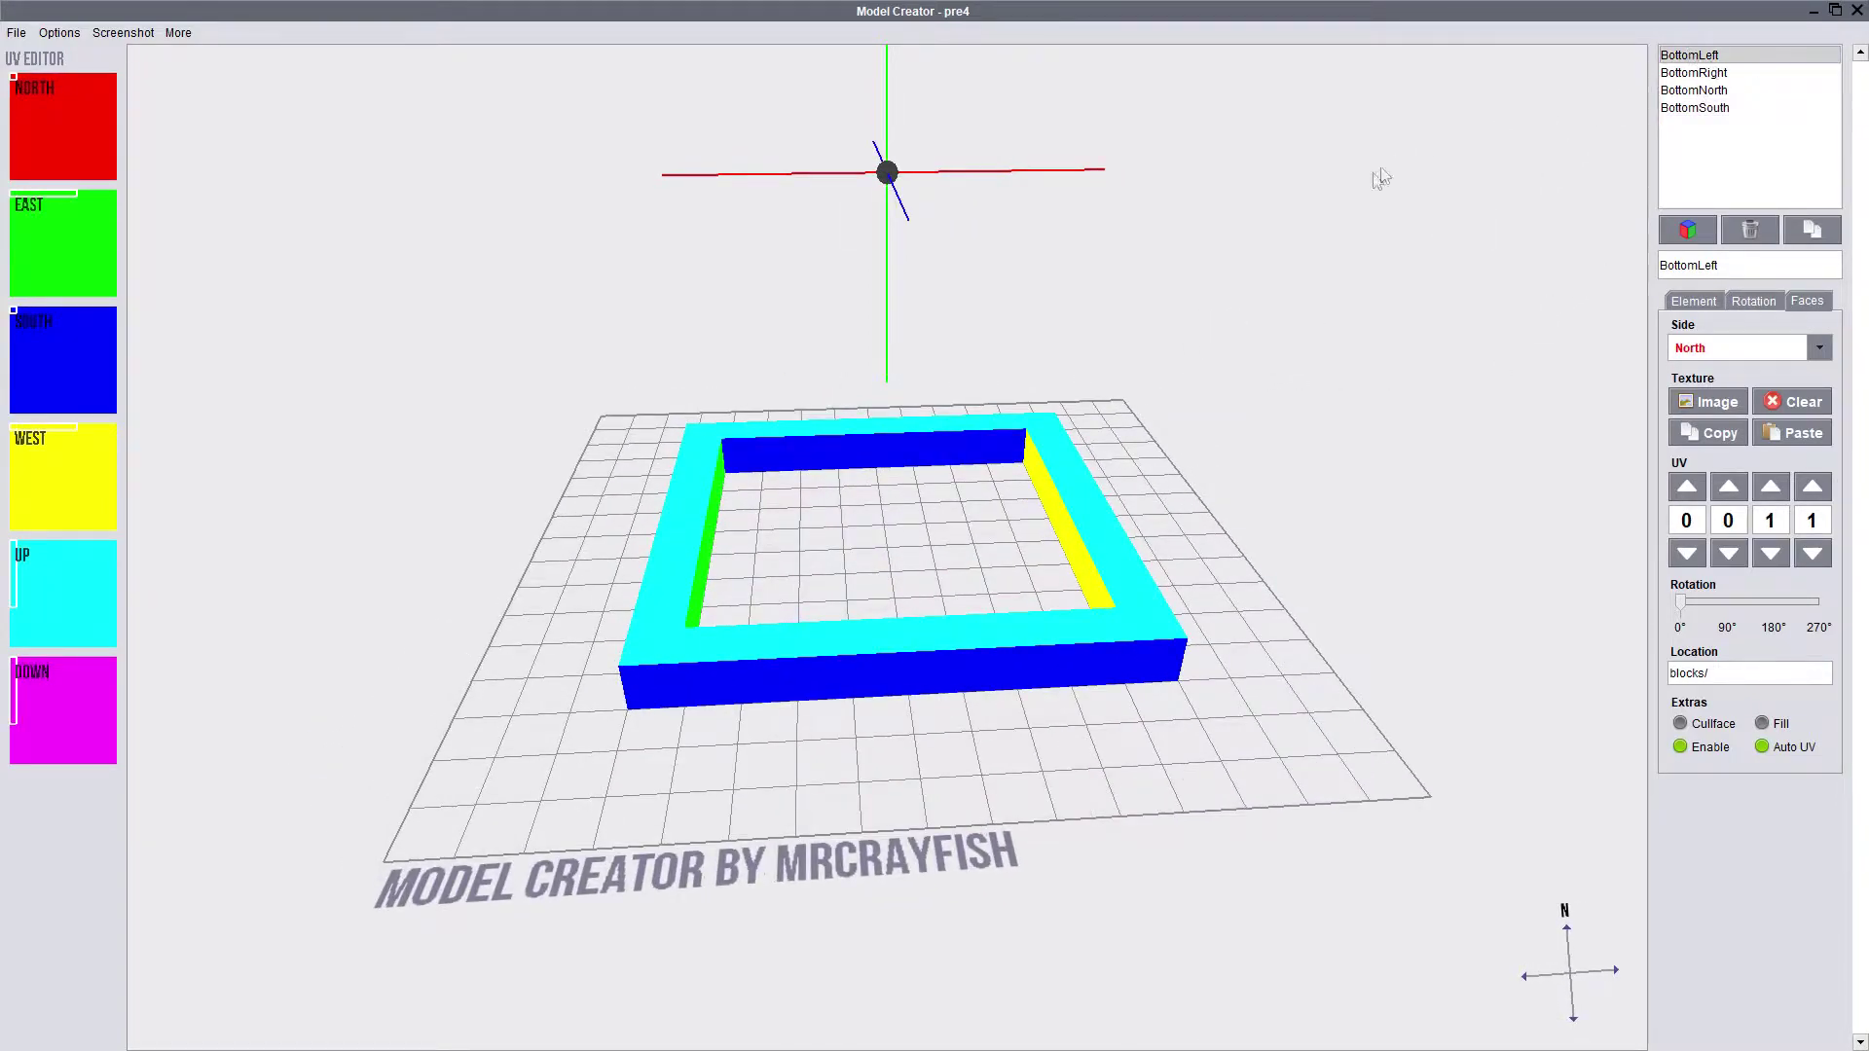
{"action": "left_click_drag", "start_coordinate": [1376, 179], "coordinate": [1427, 220]}
{"action": "left_click_drag", "start_coordinate": [718, 571], "coordinate": [1329, 423]}
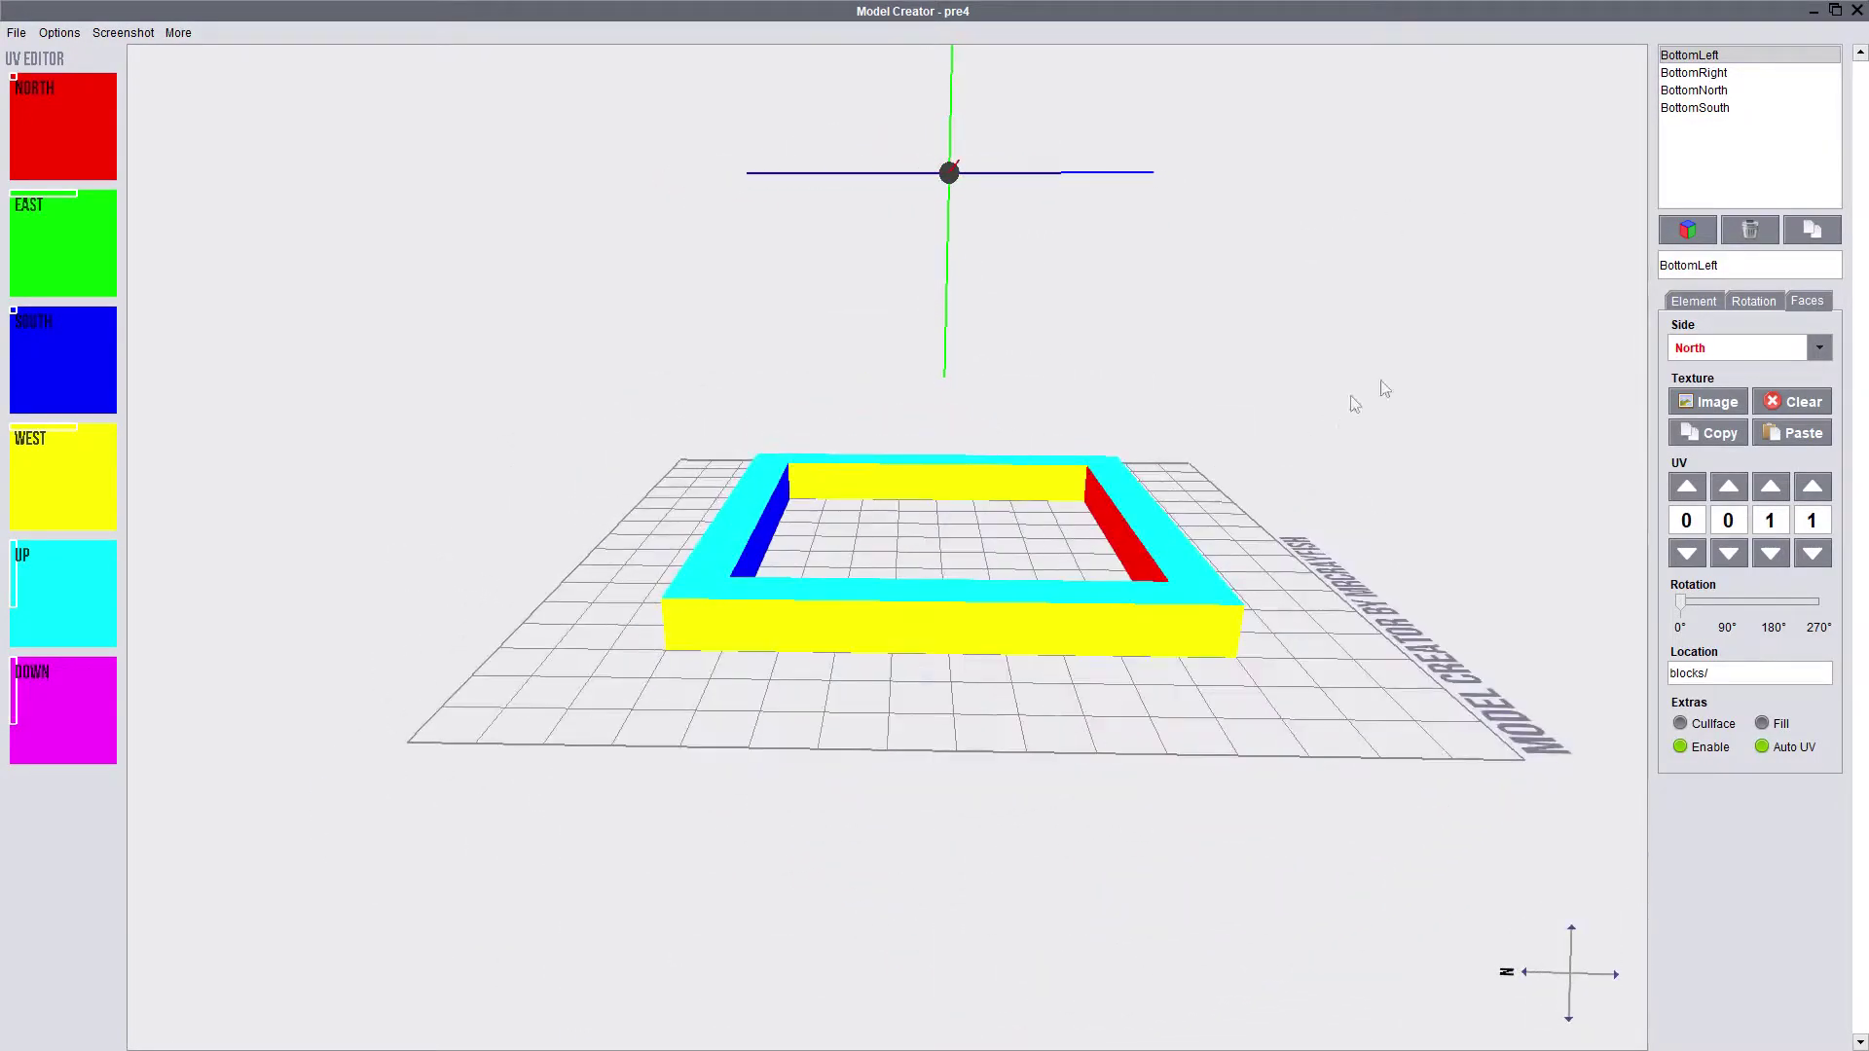
Step: Import wool_colored_red.png from D:\Default Textures\blocks and apply it to BottomLeft's North face
{"action": "left_click", "coordinate": [1710, 402]}
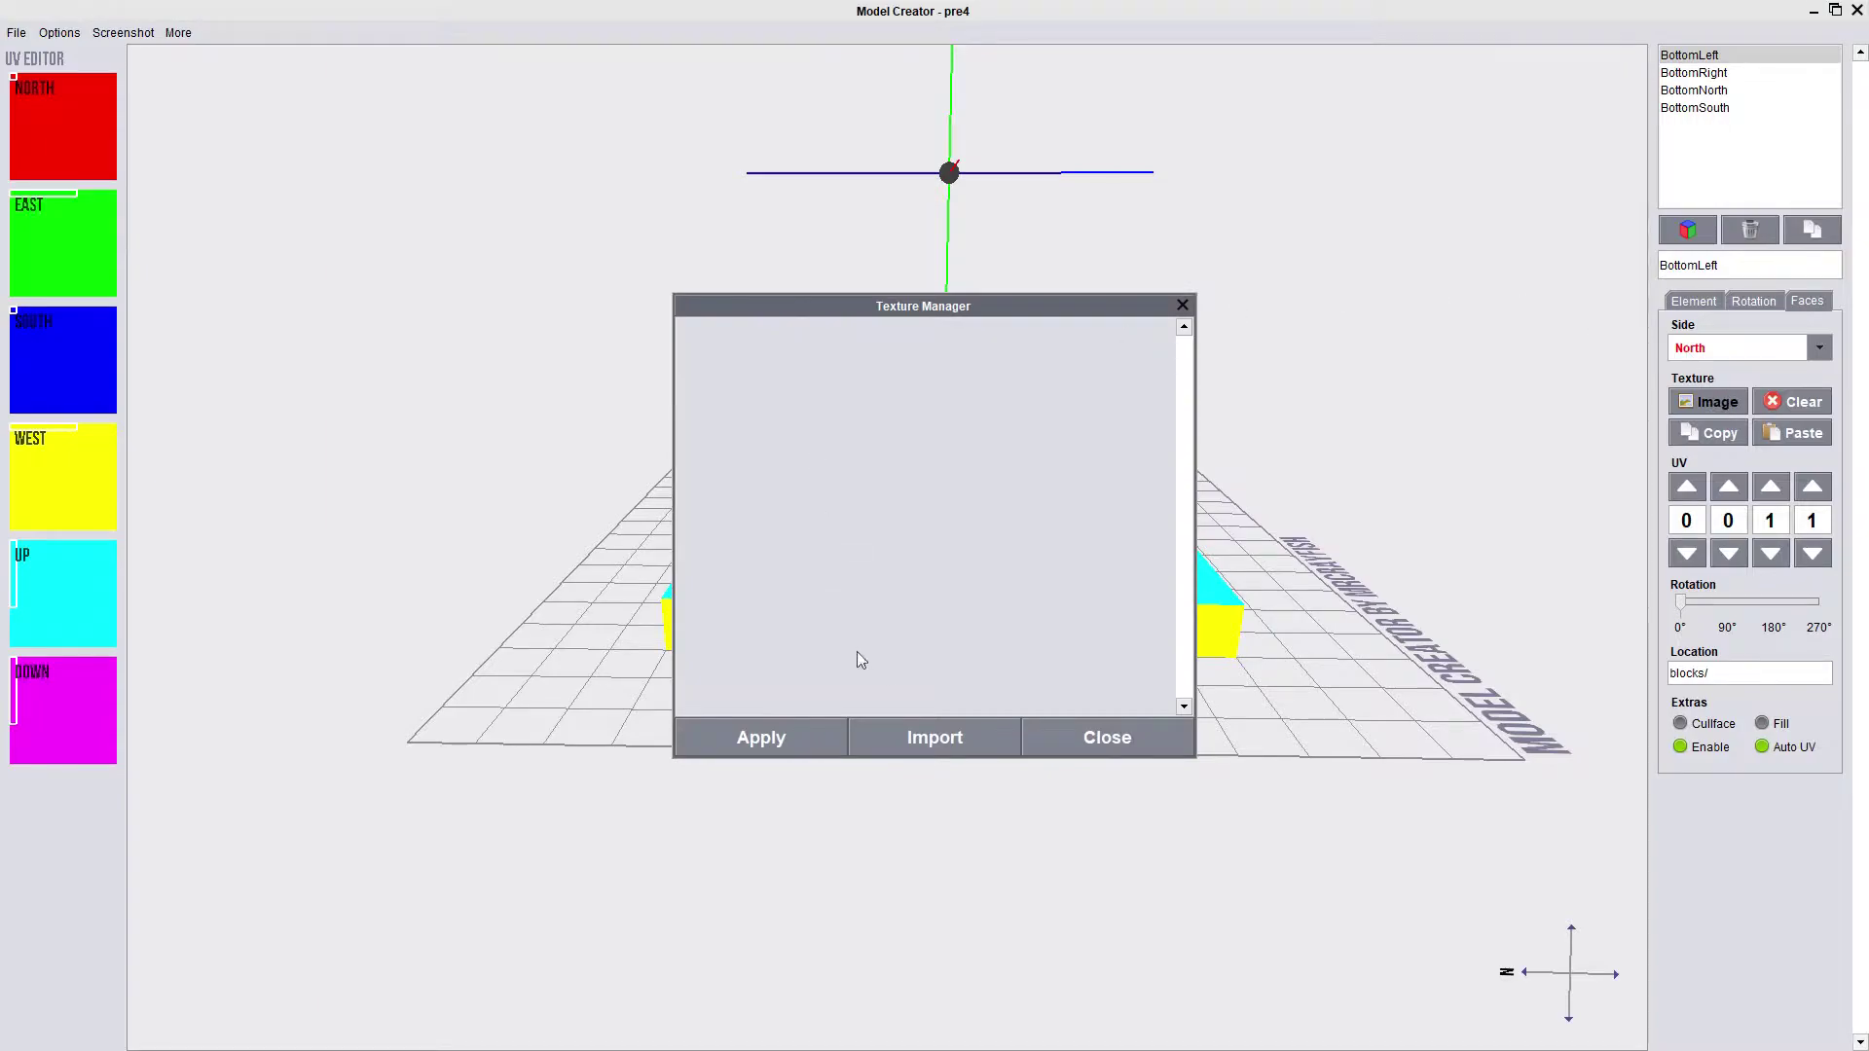
{"action": "left_click", "coordinate": [949, 733]}
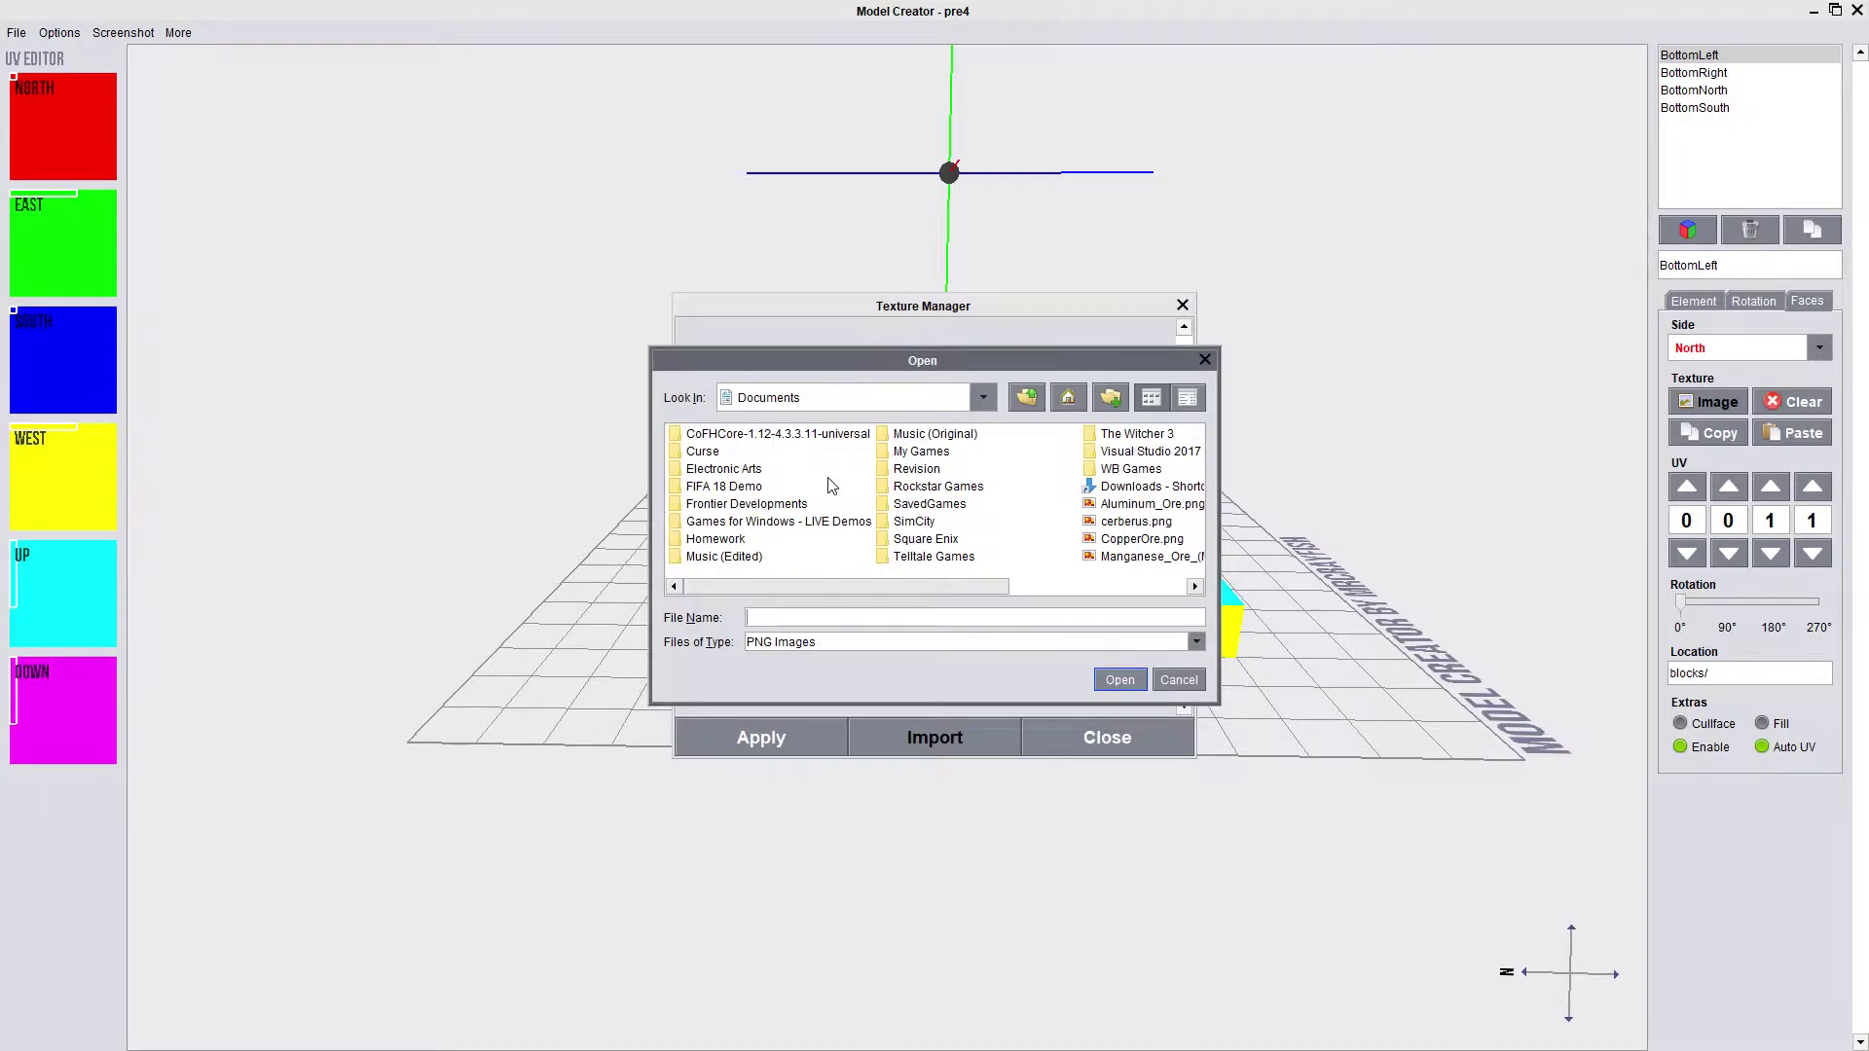
{"action": "left_click", "coordinate": [1025, 397]}
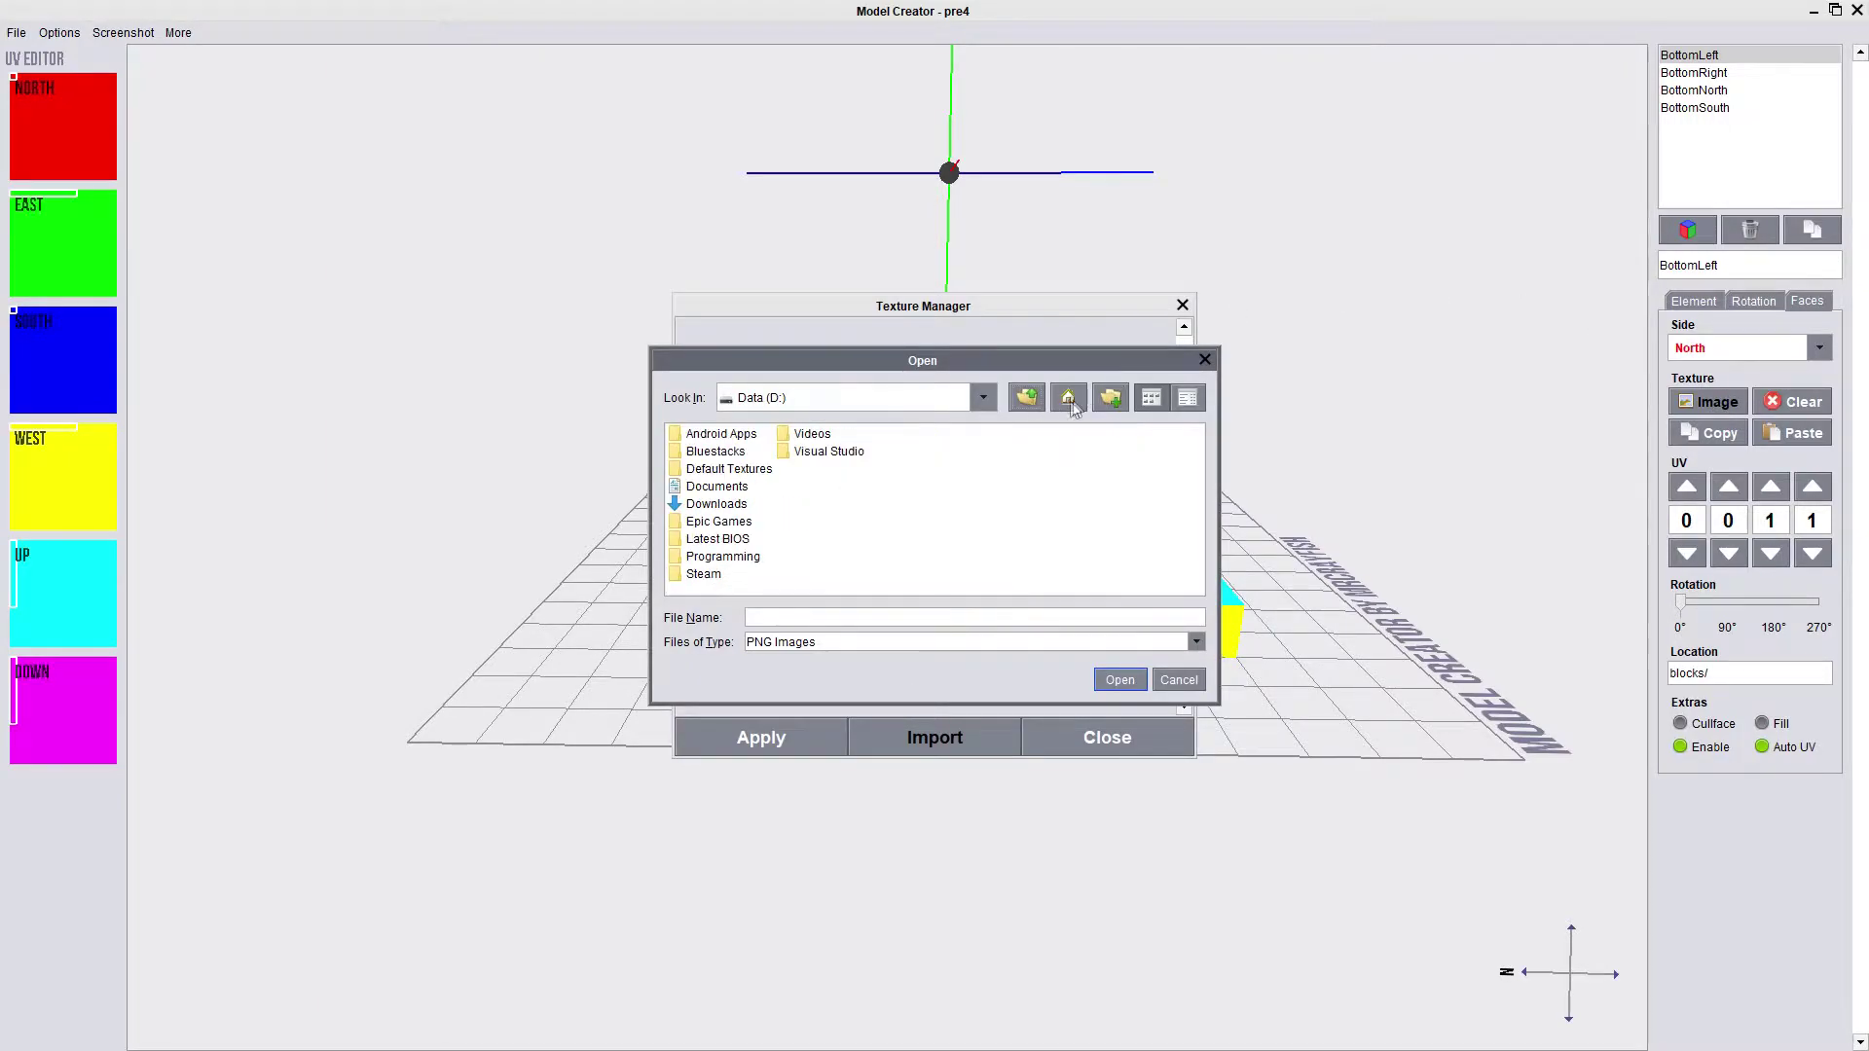
{"action": "double_click", "coordinate": [742, 469]}
{"action": "double_click", "coordinate": [707, 436]}
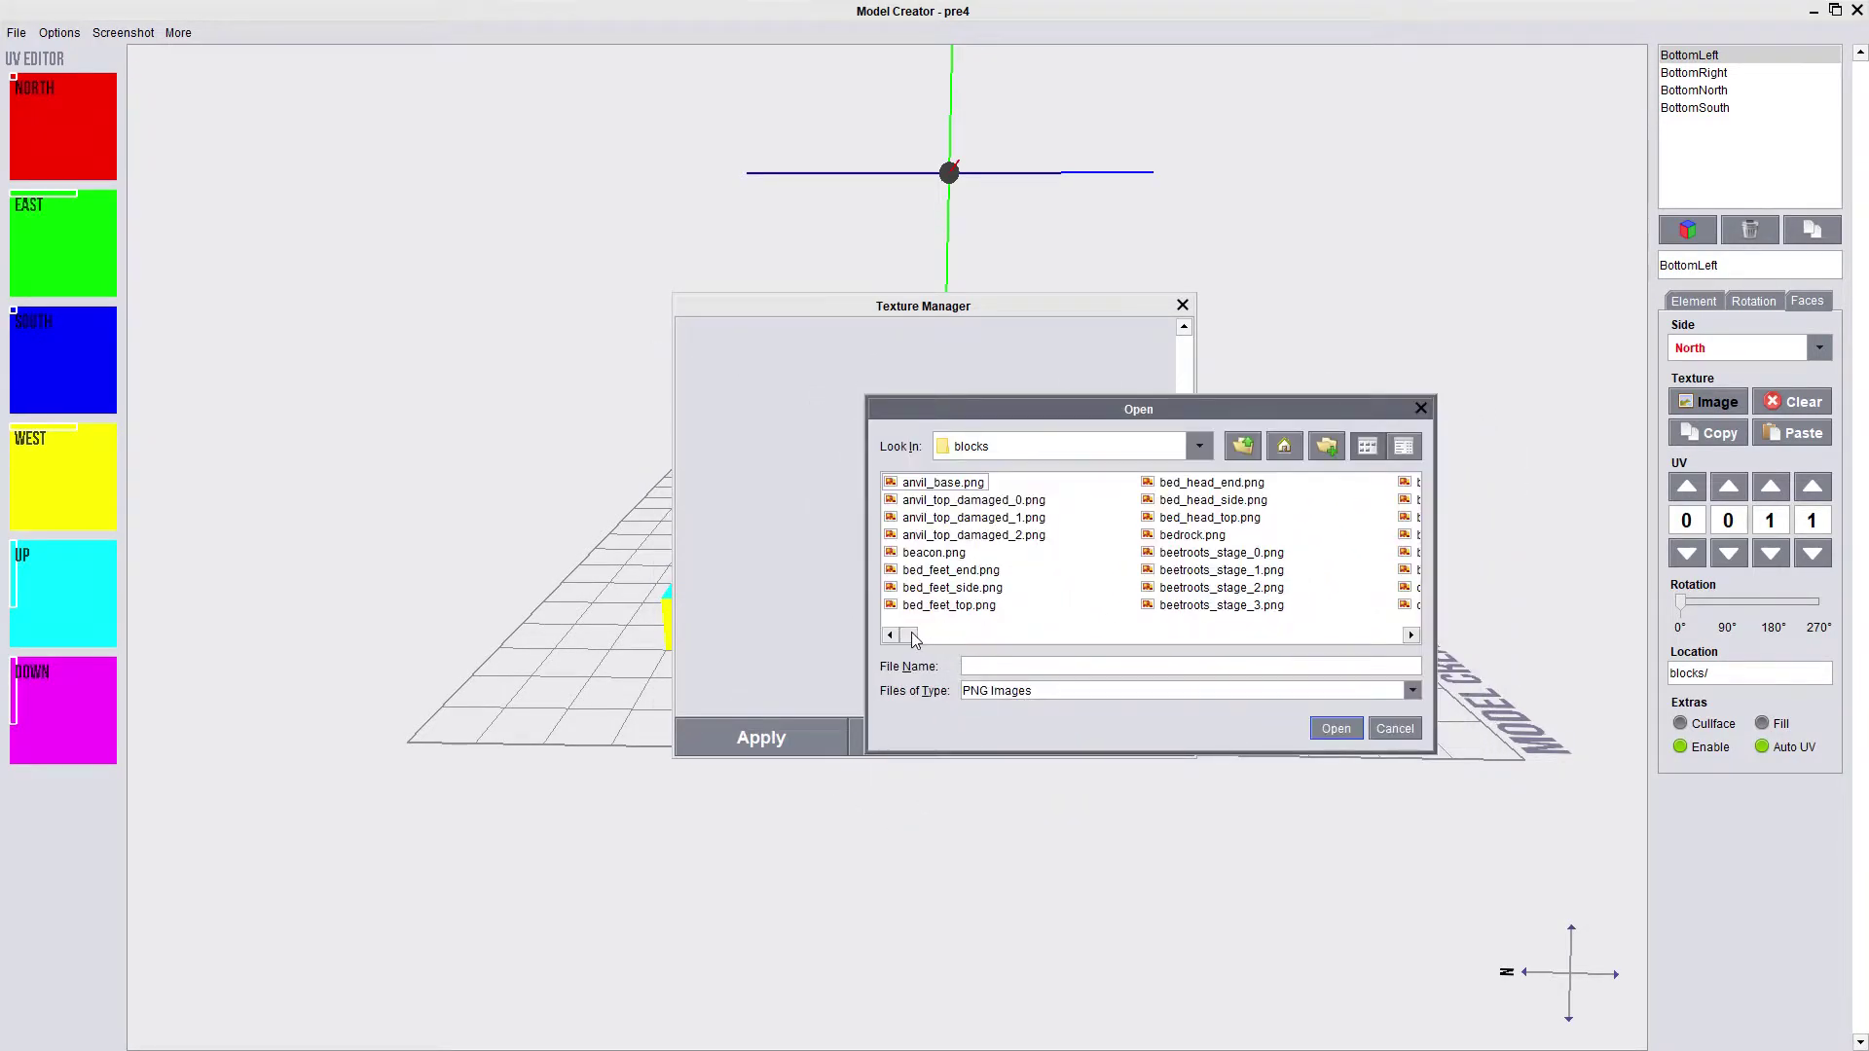
{"action": "left_click_drag", "start_coordinate": [915, 634], "coordinate": [1398, 638]}
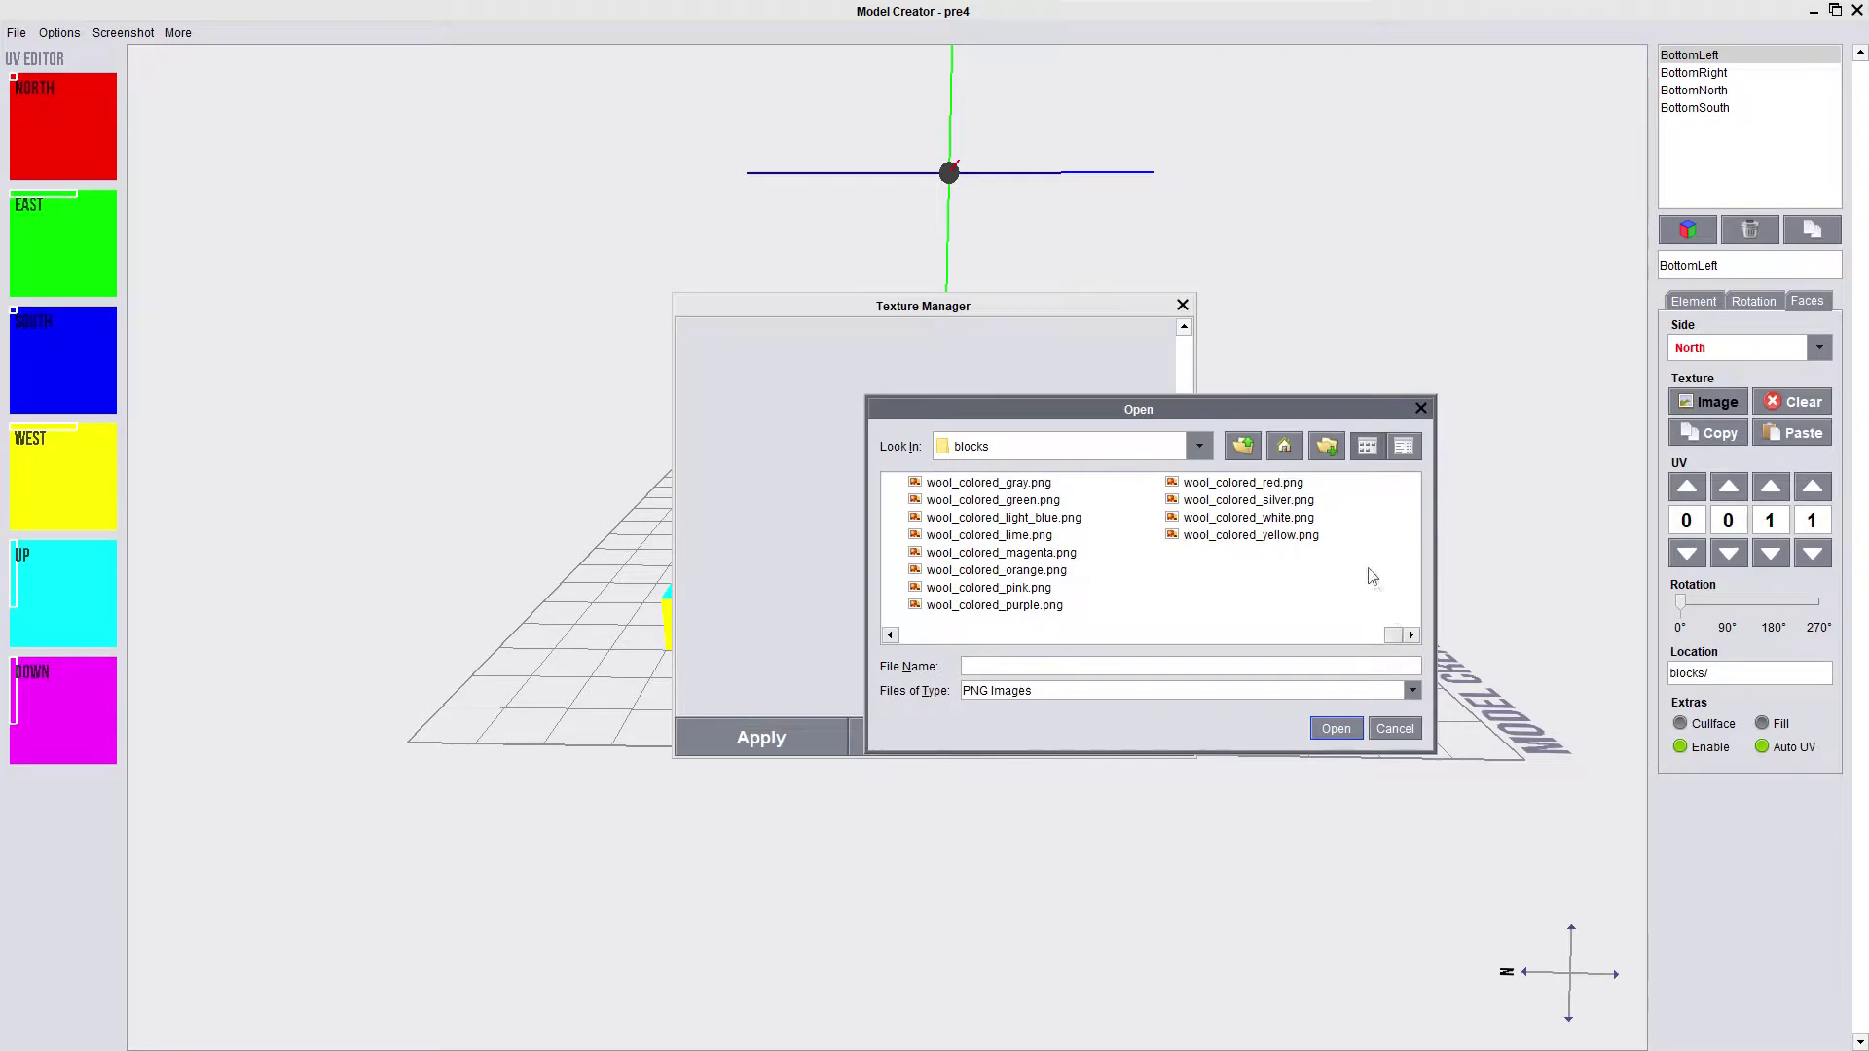
{"action": "double_click", "coordinate": [1287, 484]}
{"action": "left_click", "coordinate": [884, 456]}
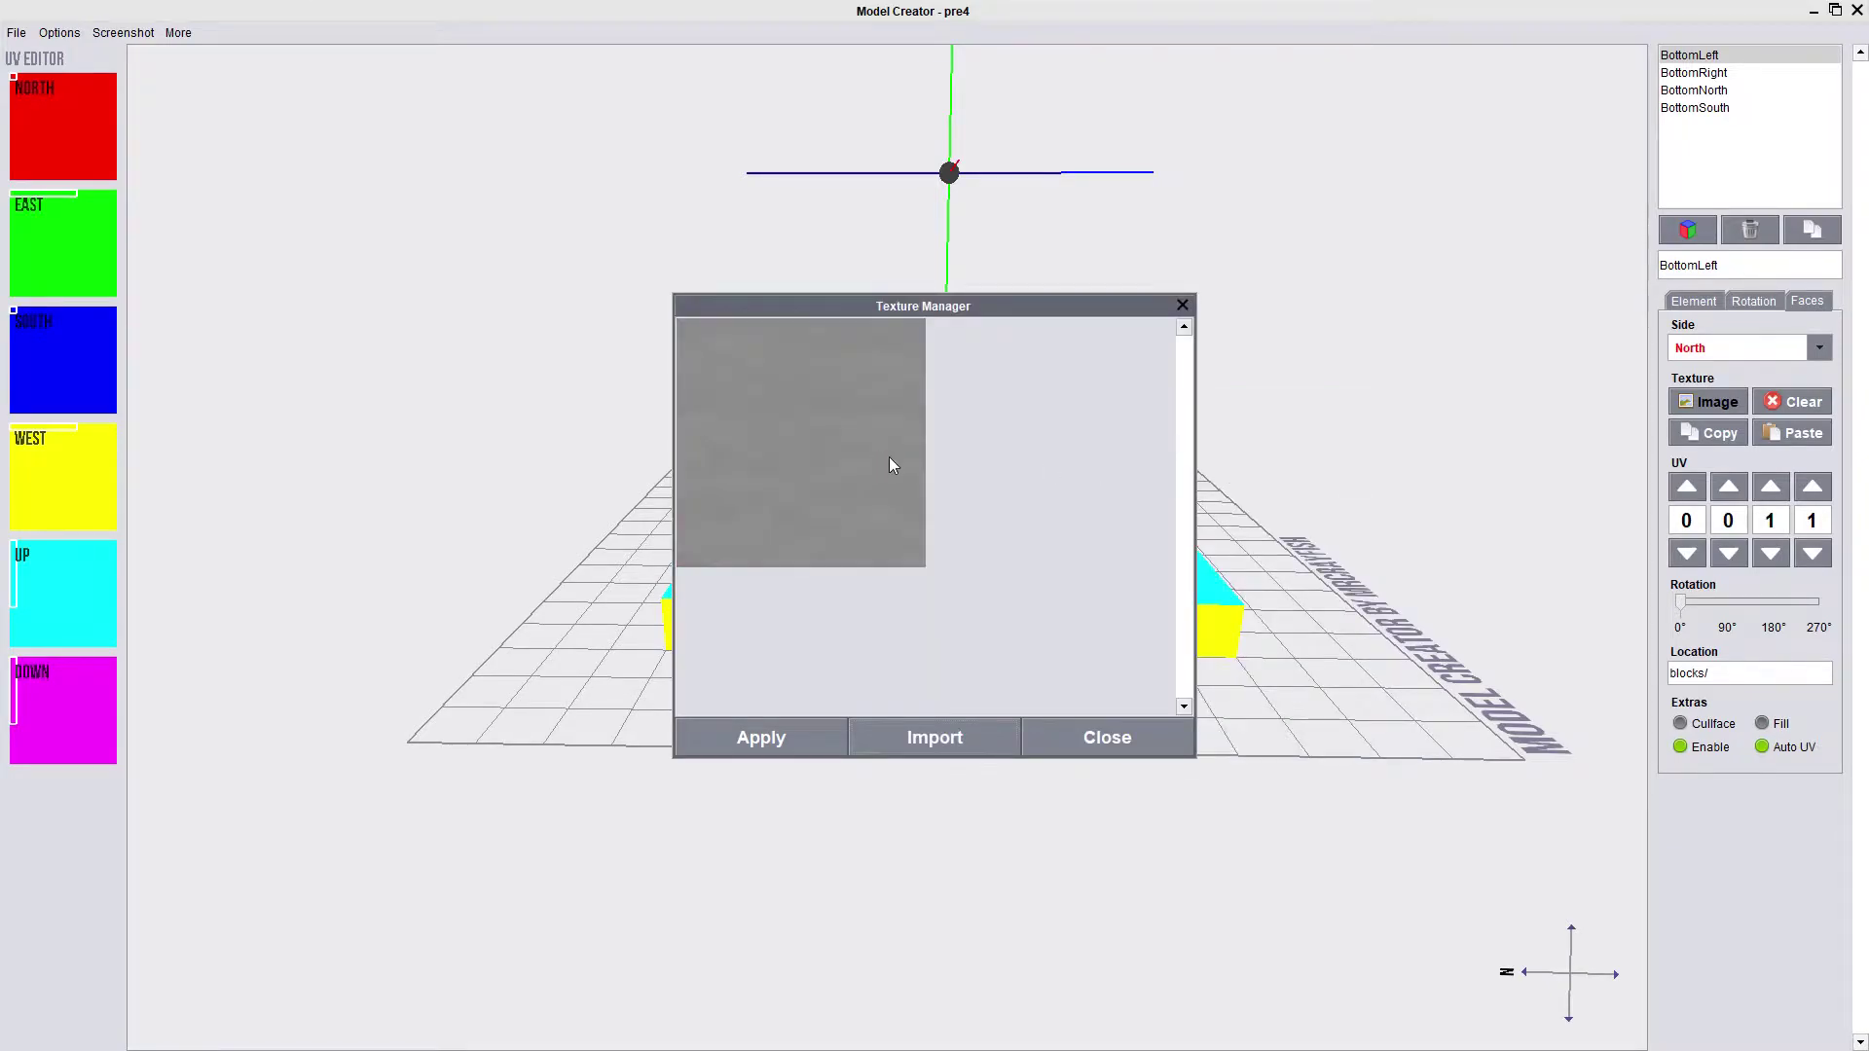
{"action": "left_click", "coordinate": [796, 737]}
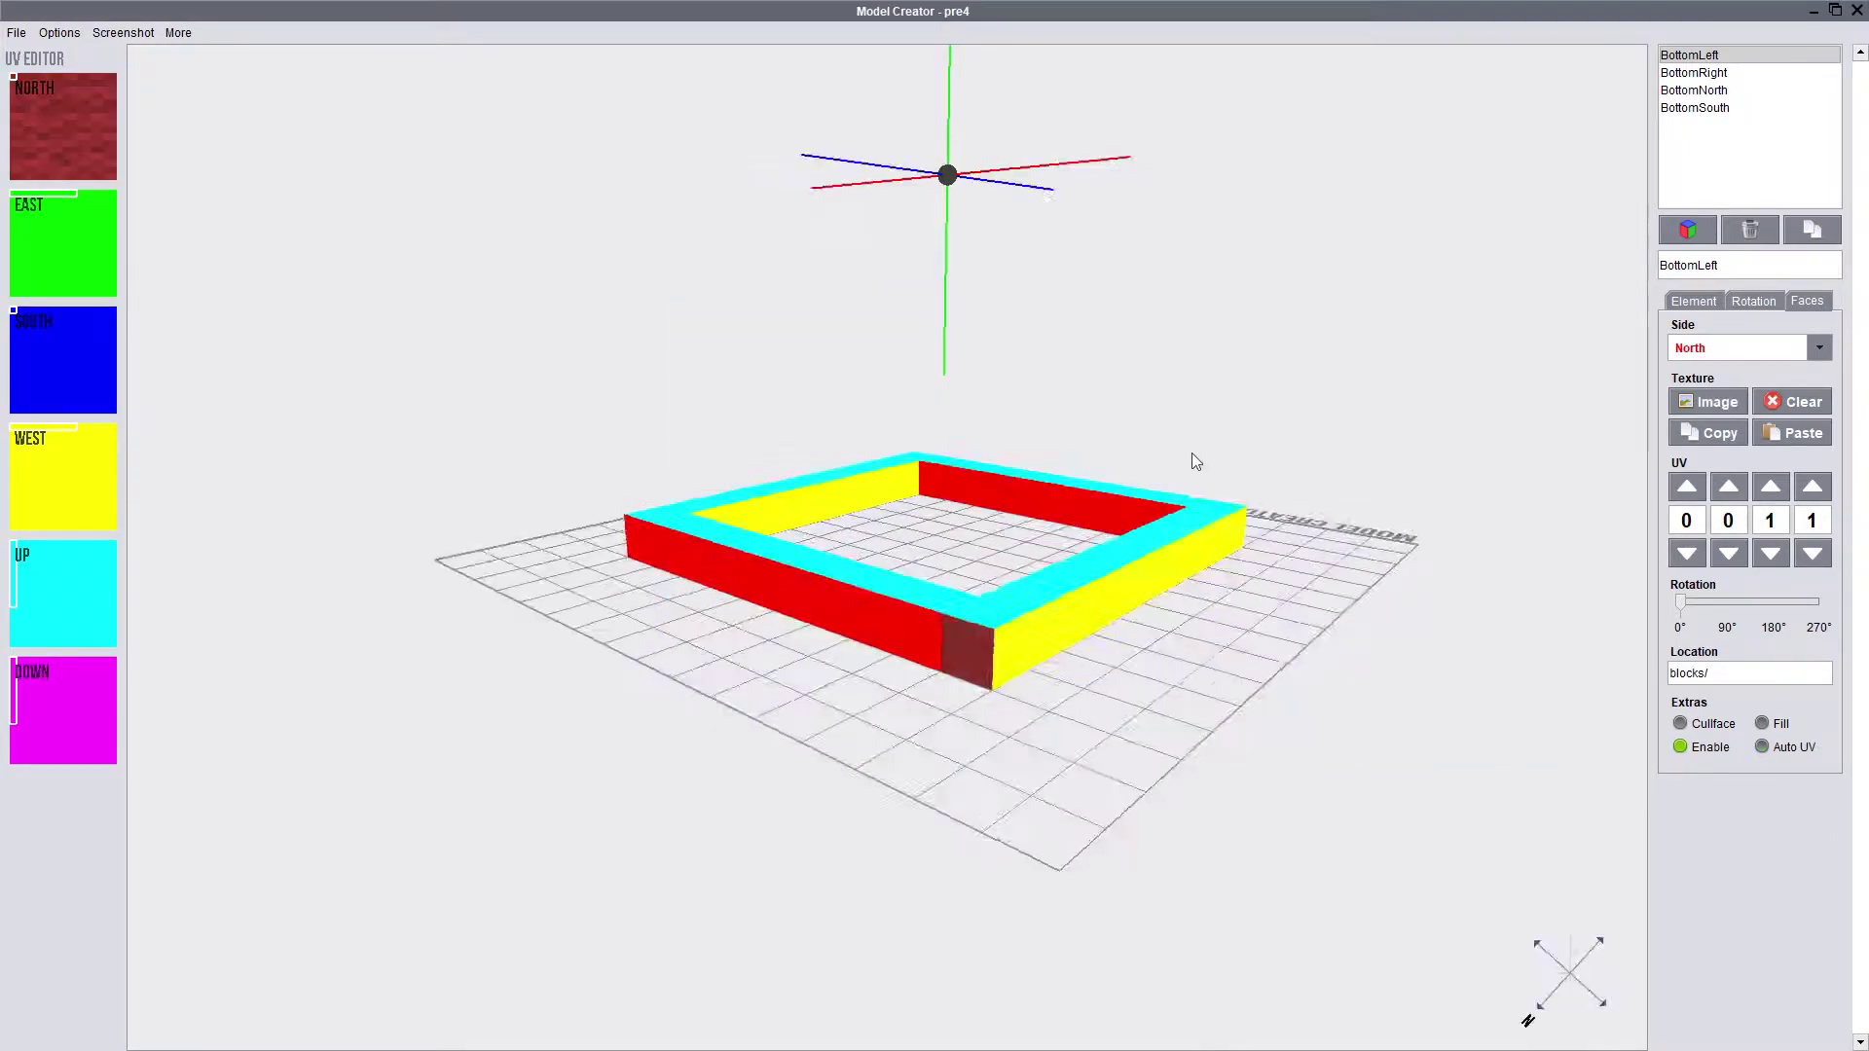
Step: Widen the North face's UV width step by step, orbiting to a side view
{"action": "left_click", "coordinate": [1774, 486]}
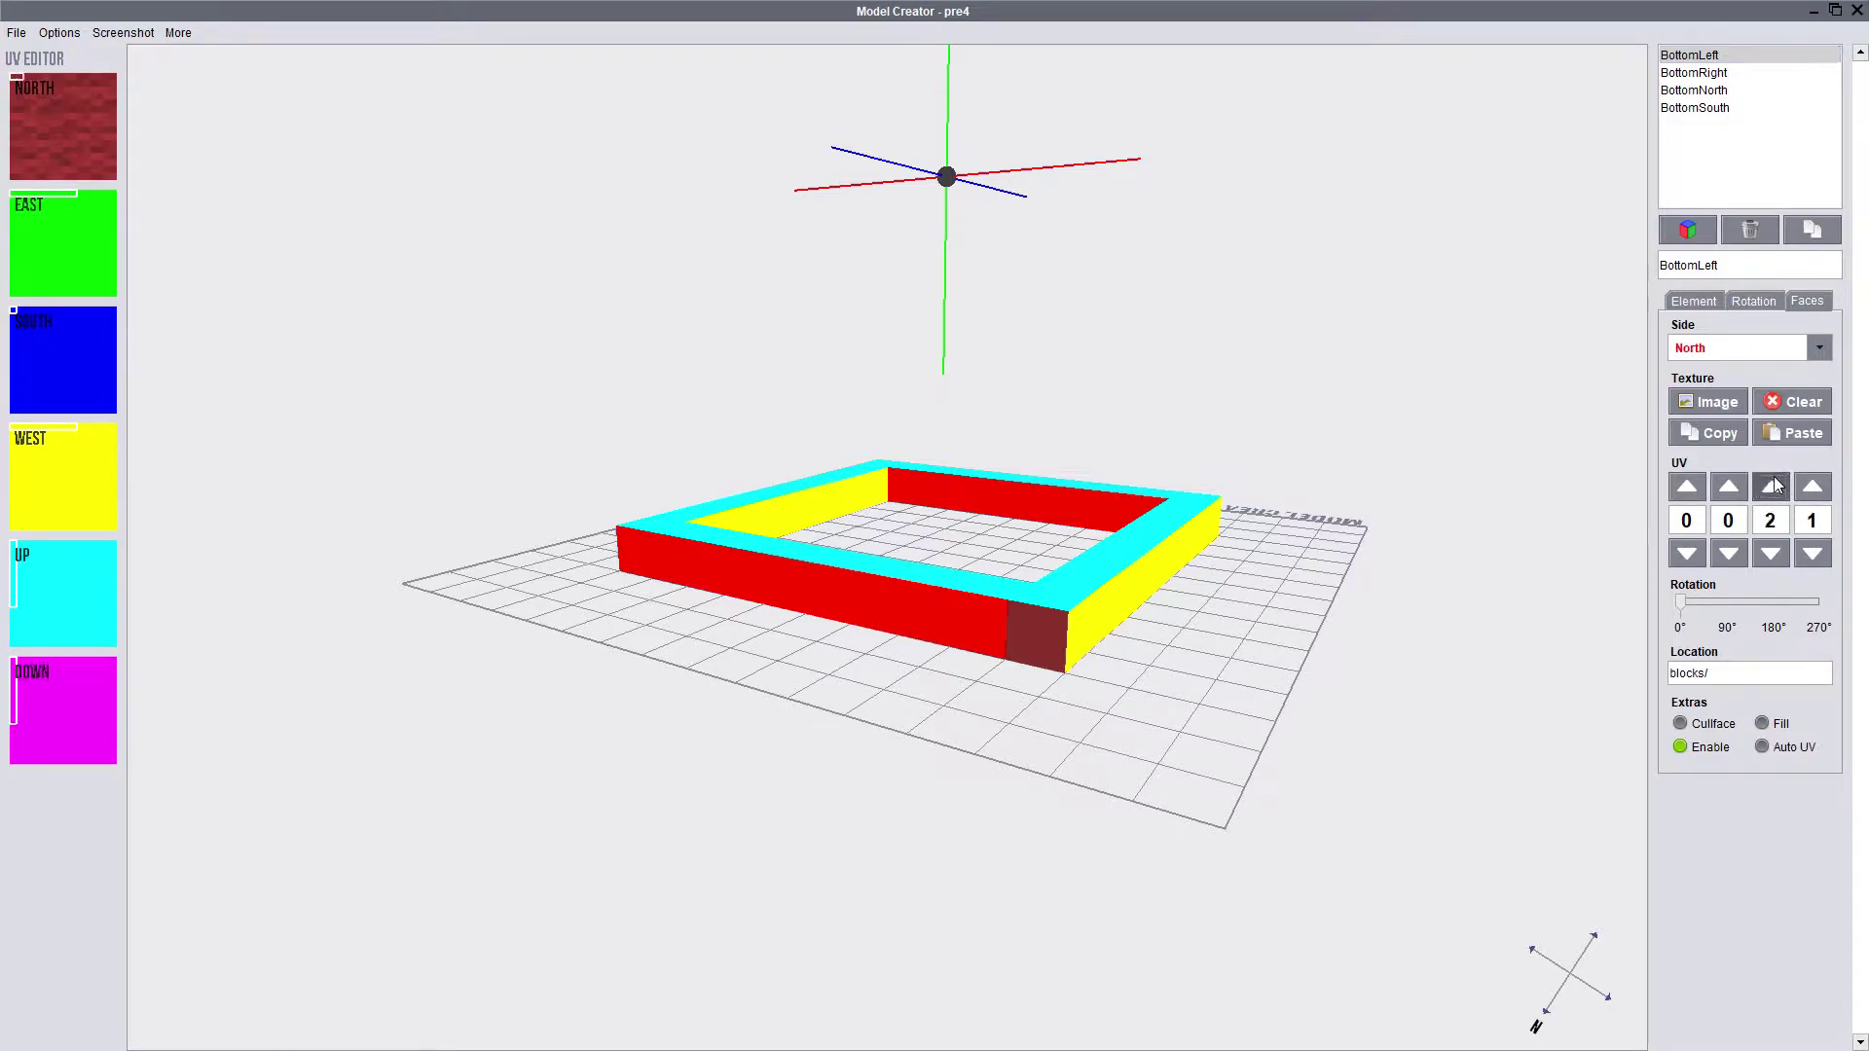
{"action": "left_click", "coordinate": [1773, 487]}
{"action": "left_click", "coordinate": [1773, 486]}
{"action": "left_click", "coordinate": [1773, 486]}
{"action": "left_click", "coordinate": [1773, 486]}
{"action": "left_click", "coordinate": [1773, 487]}
{"action": "left_click", "coordinate": [1773, 487]}
{"action": "left_click", "coordinate": [1773, 487]}
{"action": "left_click", "coordinate": [1773, 487]}
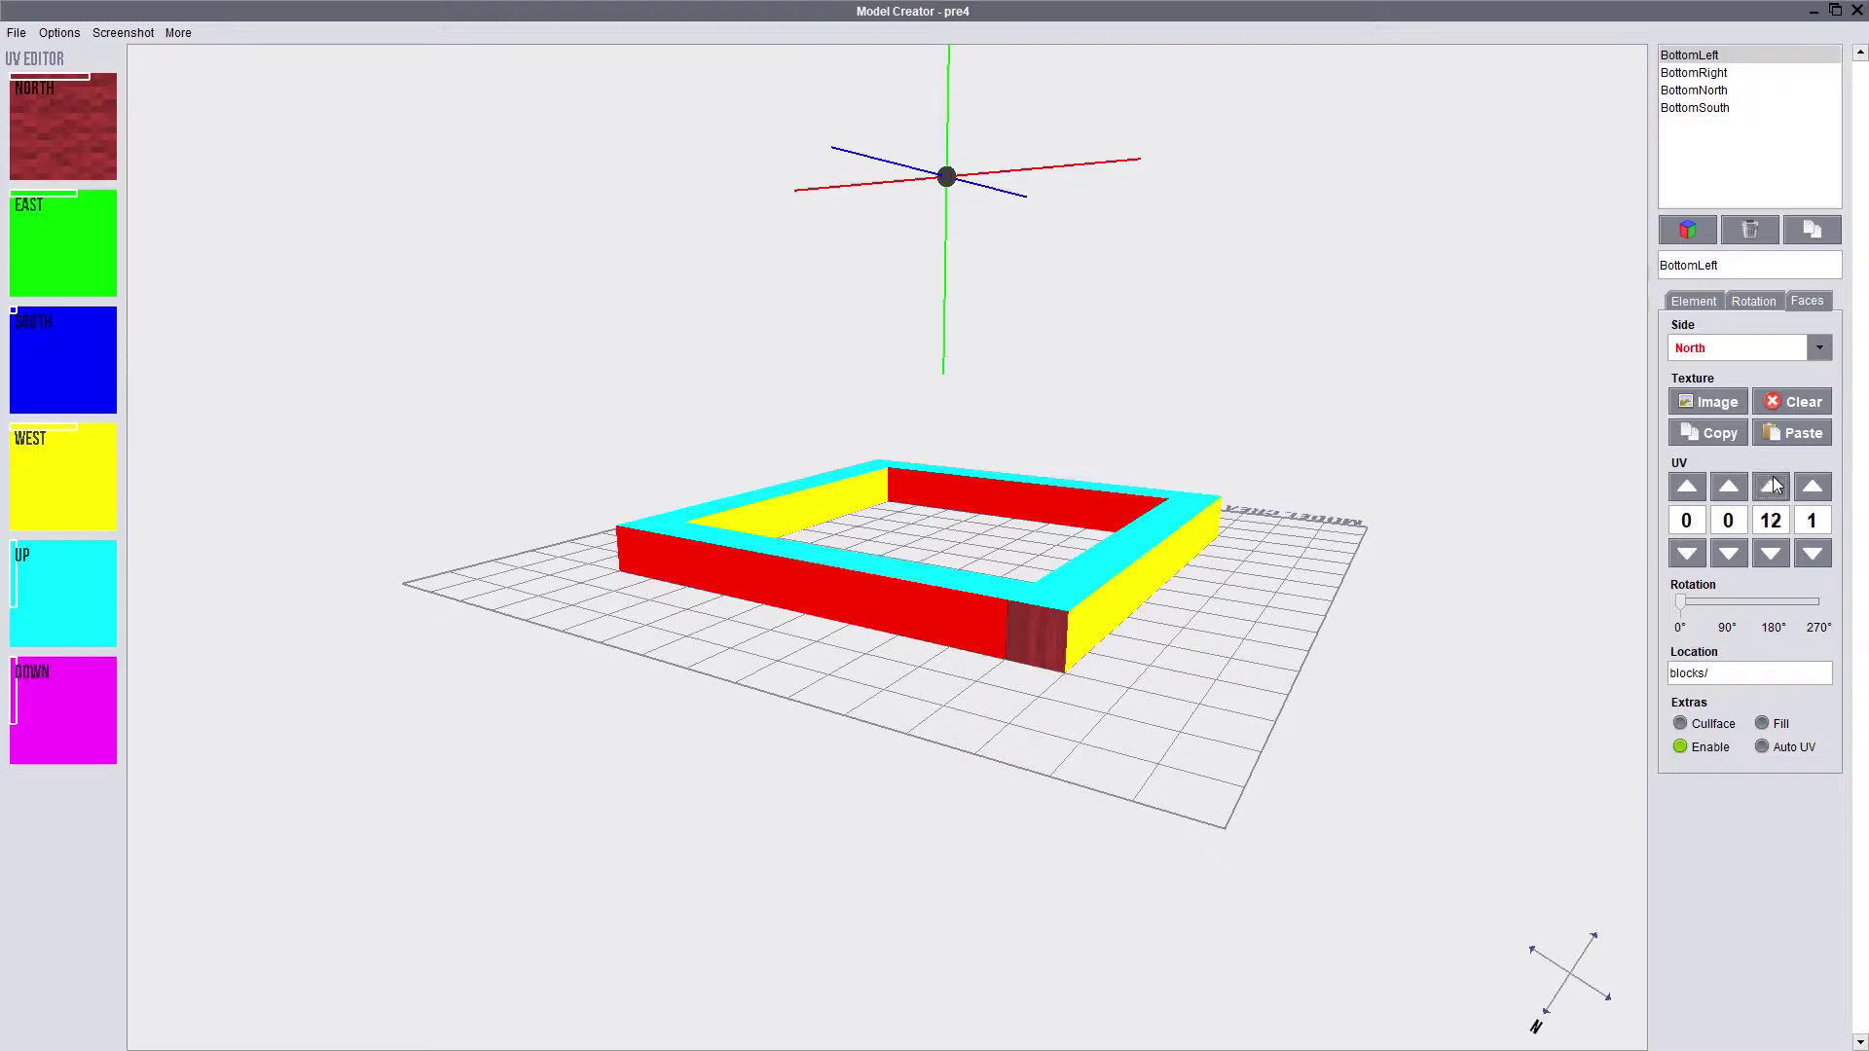
{"action": "left_click", "coordinate": [1773, 487]}
{"action": "left_click", "coordinate": [1773, 486]}
{"action": "left_click", "coordinate": [1773, 486]}
{"action": "left_click", "coordinate": [1773, 486]}
{"action": "left_click_drag", "start_coordinate": [1141, 506], "coordinate": [1258, 543]}
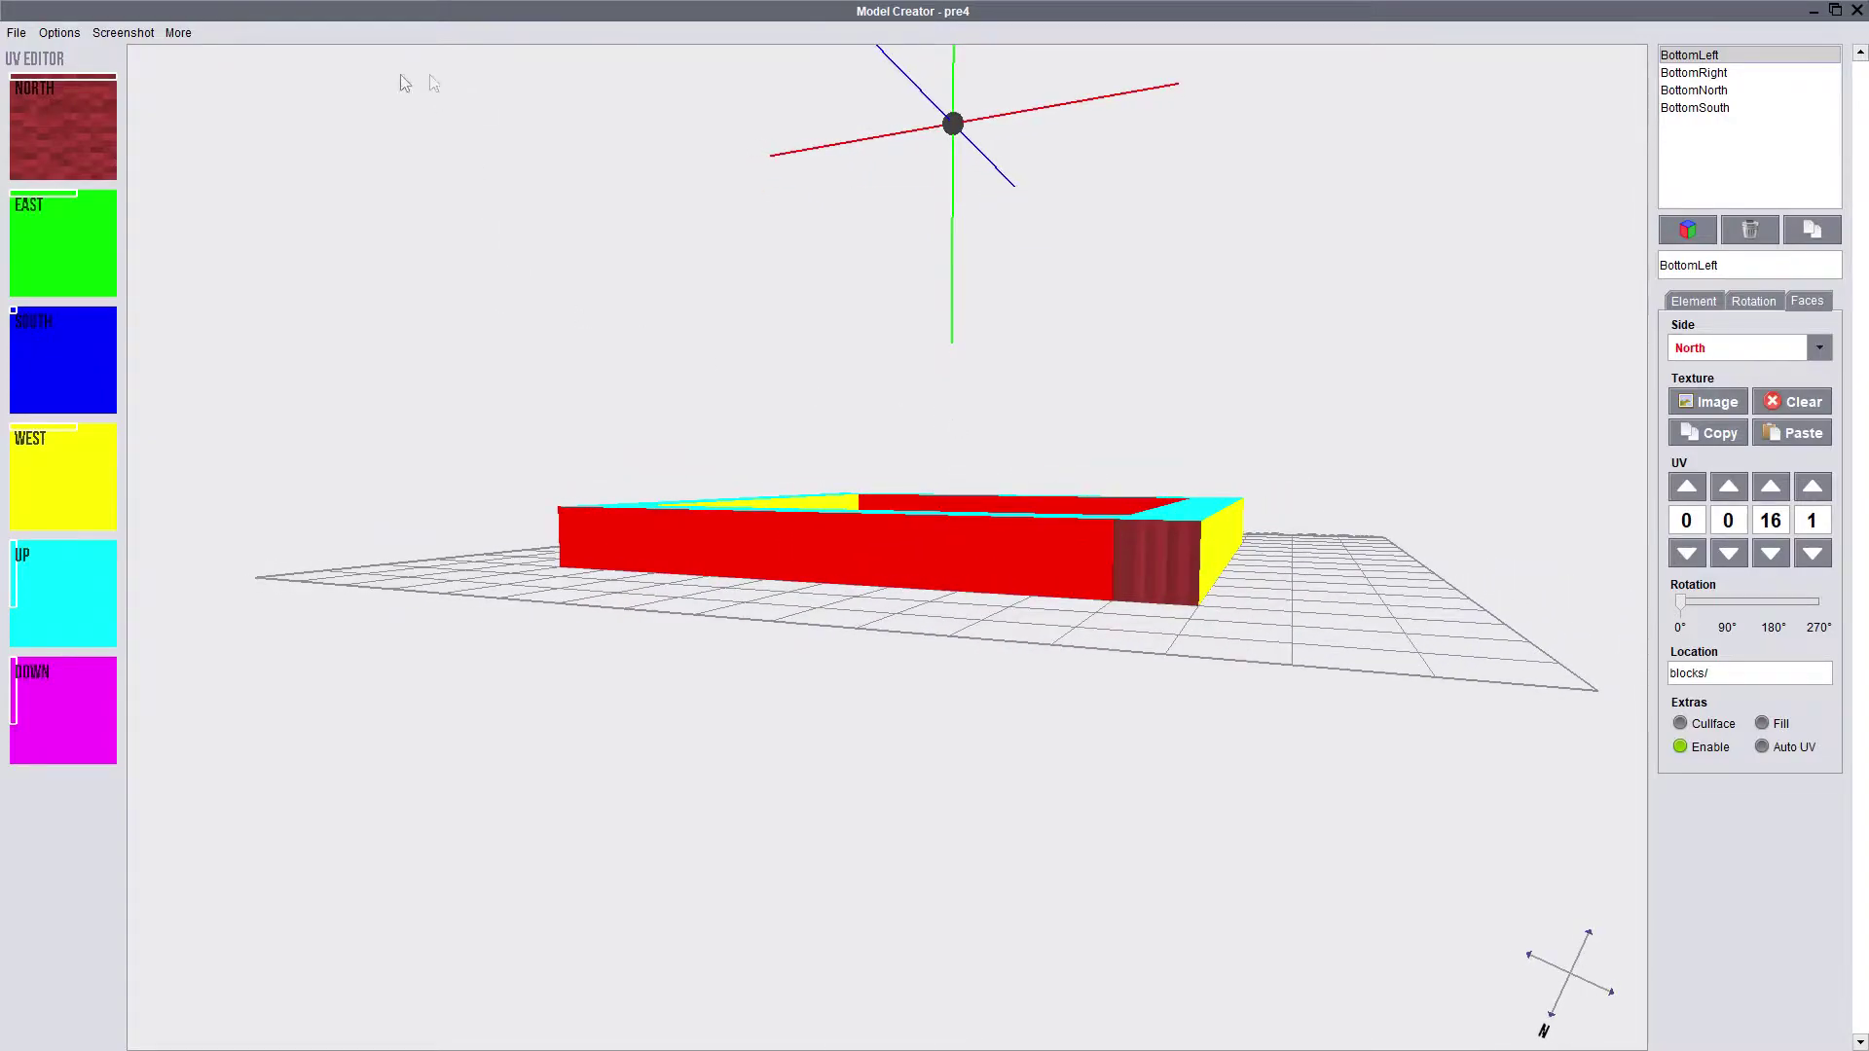
{"action": "left_click_drag", "start_coordinate": [1568, 505], "coordinate": [1757, 551]}
Step: Narrow the North face's UV width back down to 3
{"action": "left_click", "coordinate": [1761, 551]}
{"action": "left_click", "coordinate": [1761, 551]}
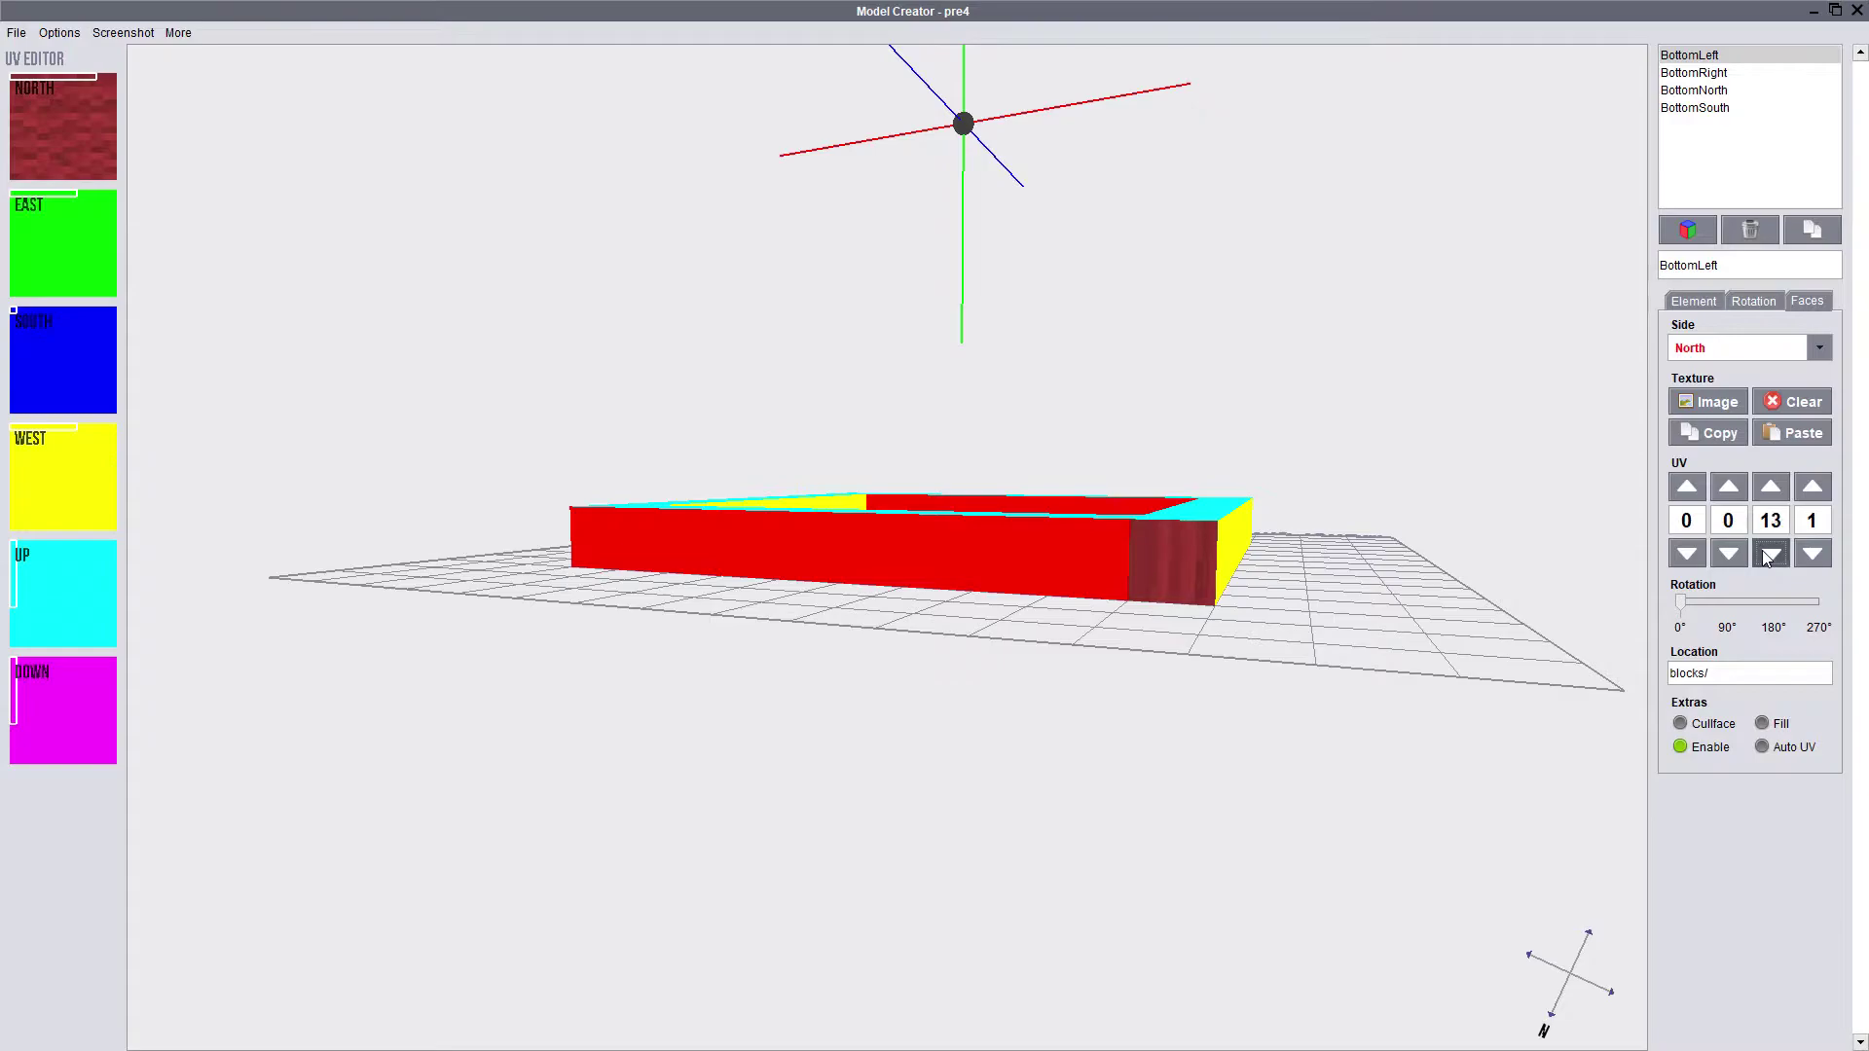
{"action": "left_click", "coordinate": [1761, 550]}
{"action": "left_click", "coordinate": [1762, 551]}
{"action": "left_click", "coordinate": [1762, 551]}
{"action": "left_click", "coordinate": [1761, 551]}
Step: Reset the face UV width to 1 and paste the red wool texture onto every face of the left bottom piece
{"action": "left_click", "coordinate": [1770, 553]}
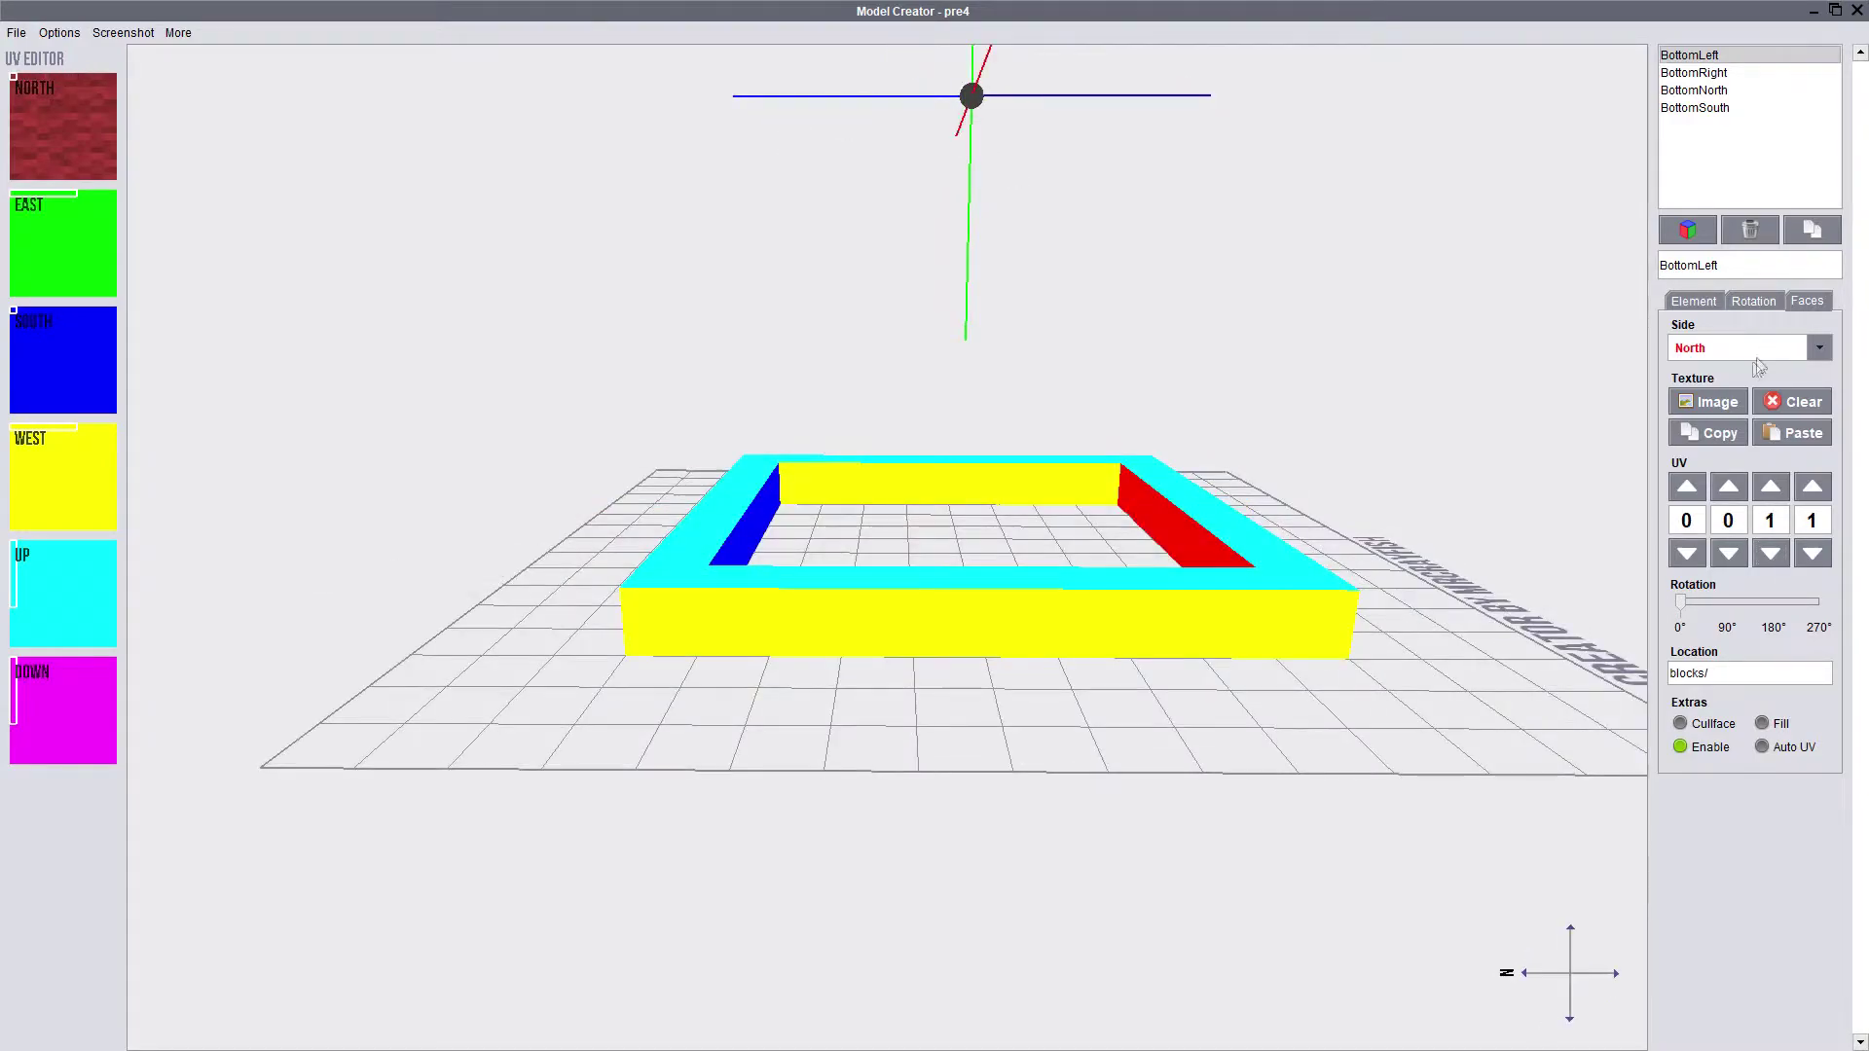
{"action": "left_click", "coordinate": [1723, 435]}
{"action": "left_click", "coordinate": [1747, 348]}
{"action": "left_click", "coordinate": [1721, 394]}
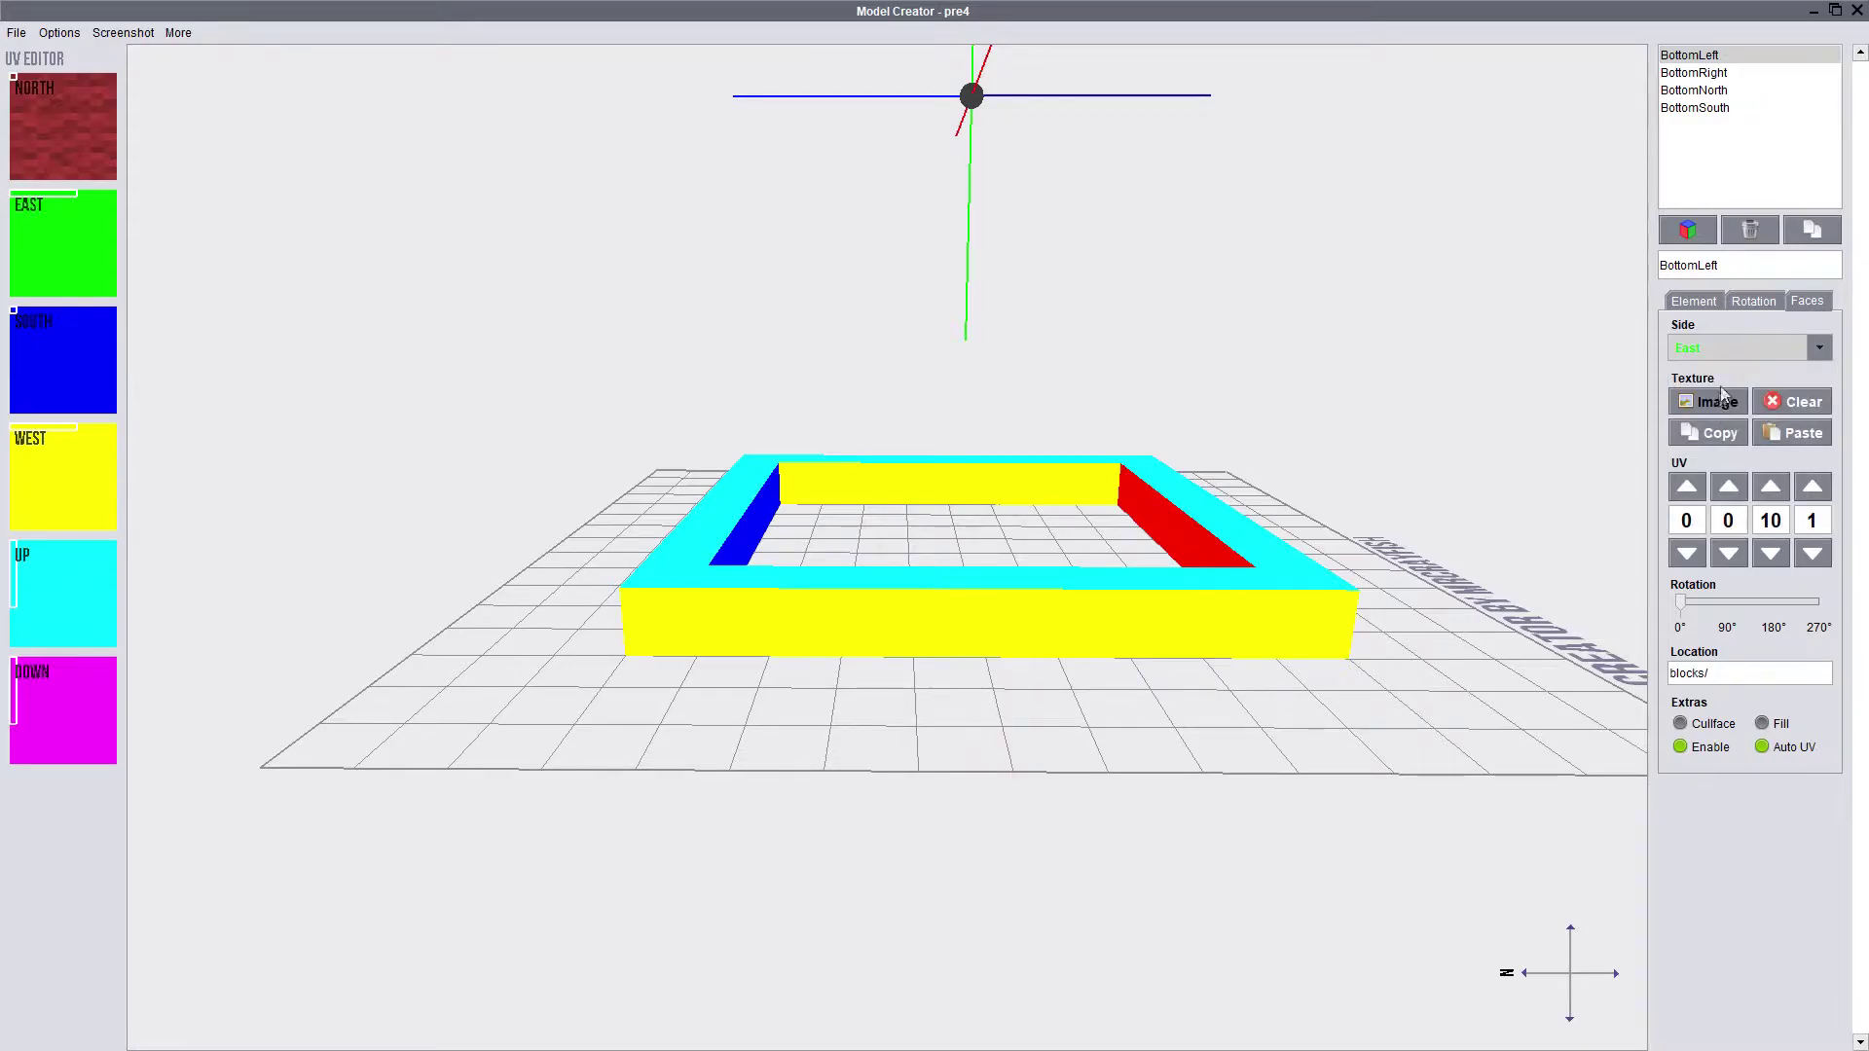
{"action": "left_click", "coordinate": [1790, 433]}
{"action": "left_click", "coordinate": [1817, 348]}
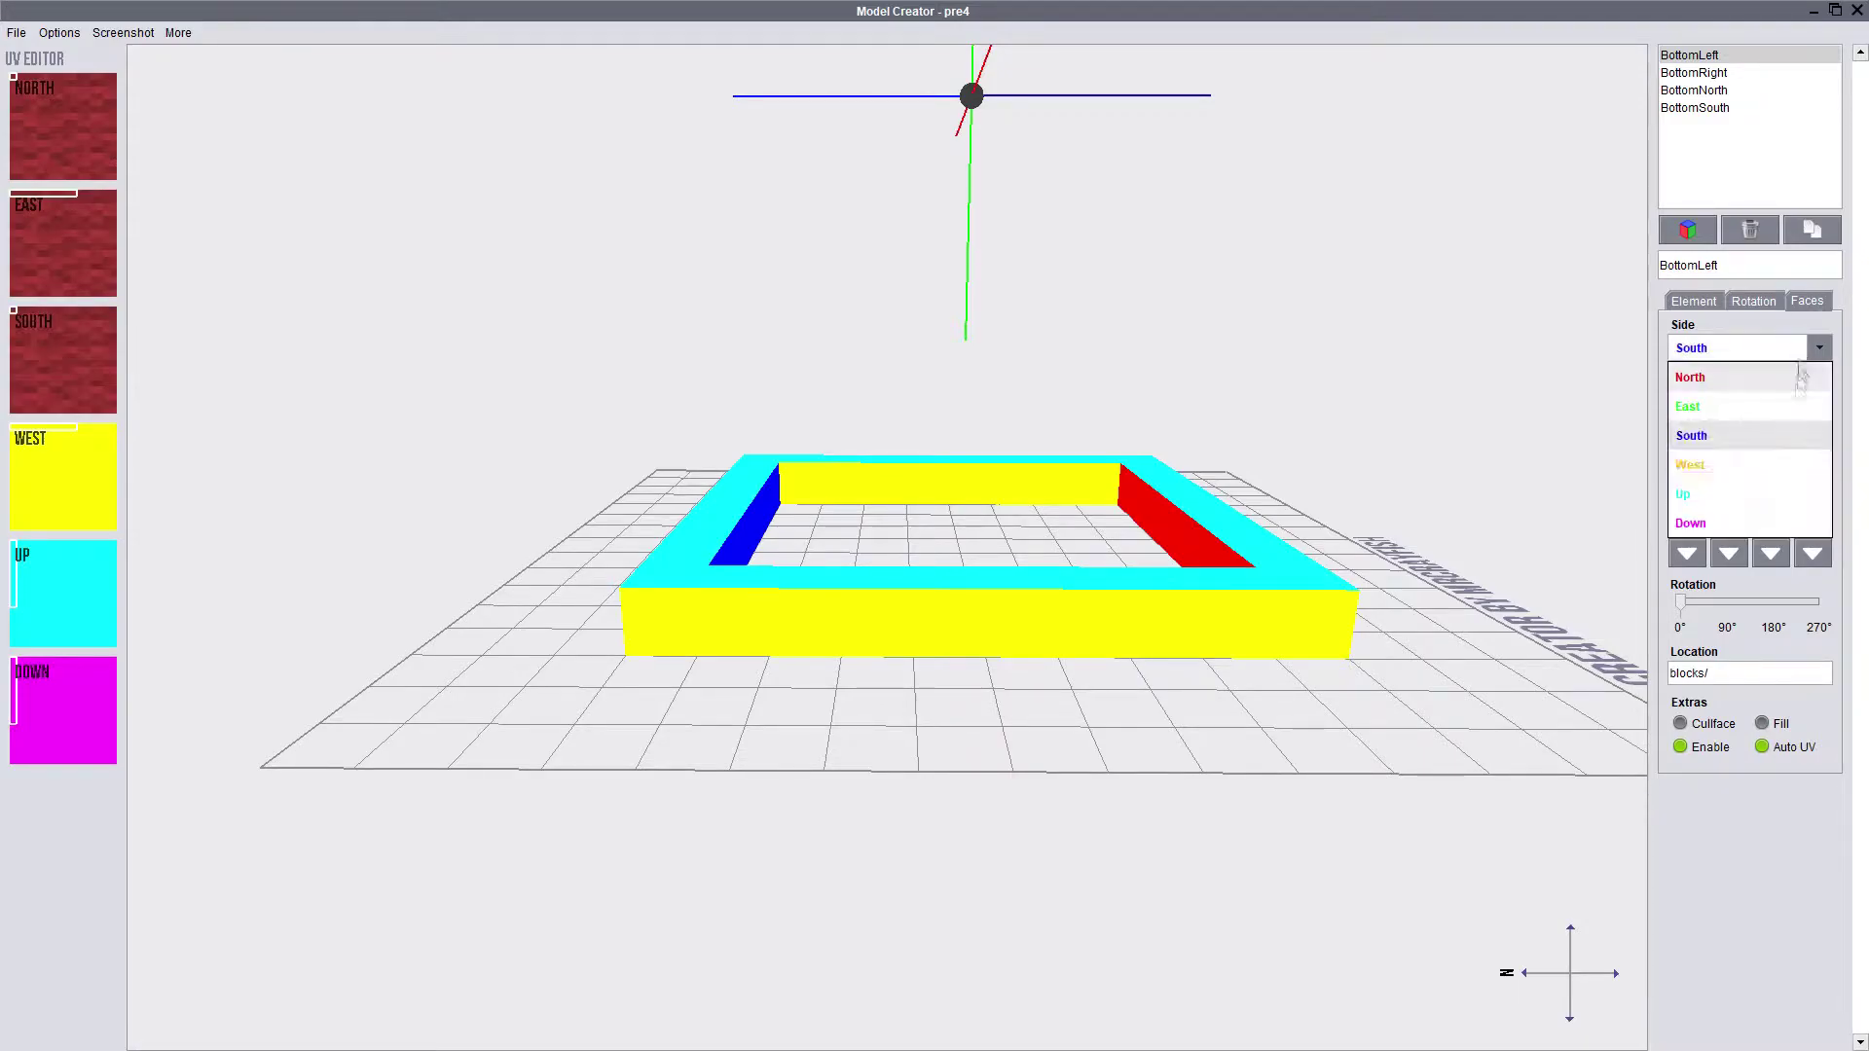
{"action": "left_click", "coordinate": [1690, 464]}
{"action": "left_click", "coordinate": [1790, 433]}
{"action": "left_click", "coordinate": [1817, 348]}
{"action": "left_click", "coordinate": [1681, 493]}
{"action": "left_click", "coordinate": [1791, 433]}
{"action": "left_click", "coordinate": [1769, 347]}
{"action": "left_click", "coordinate": [1689, 522]}
{"action": "left_click", "coordinate": [1791, 433]}
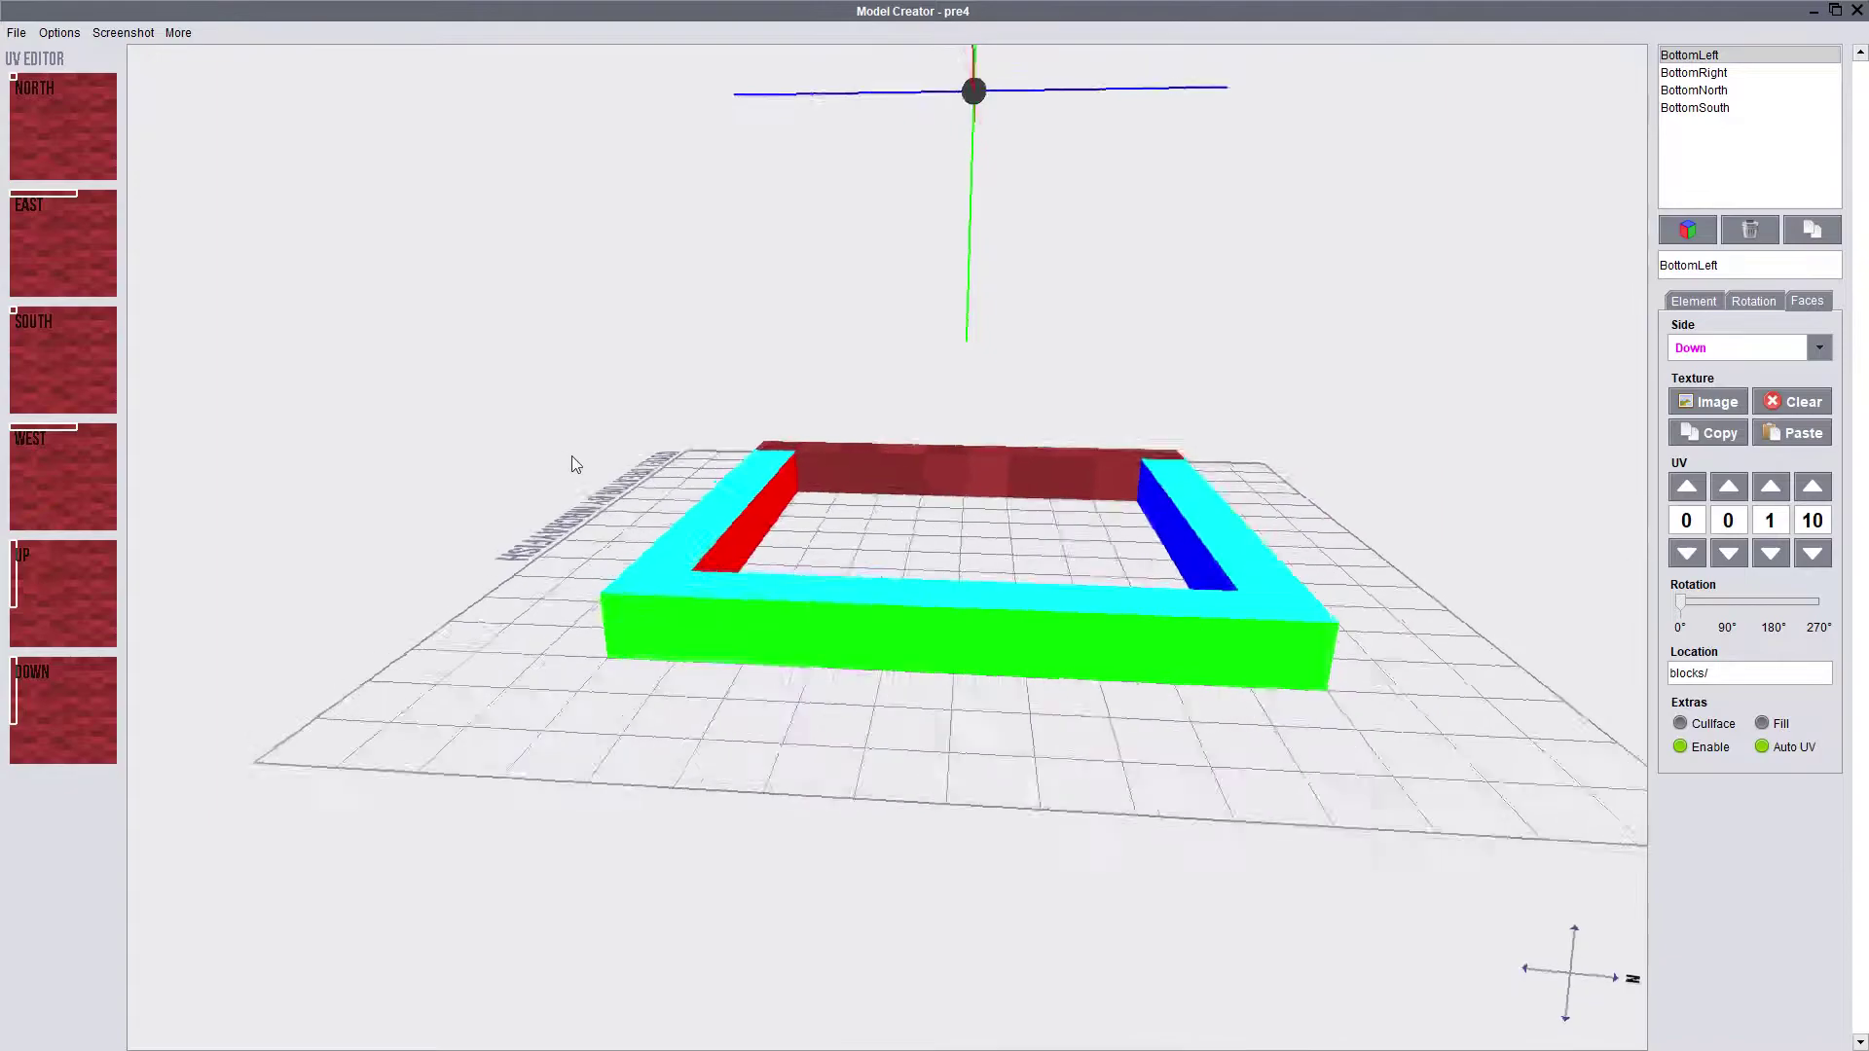
Step: Give every face of the right bottom piece the red wool texture
{"action": "left_click_drag", "start_coordinate": [576, 465], "coordinate": [1022, 516]}
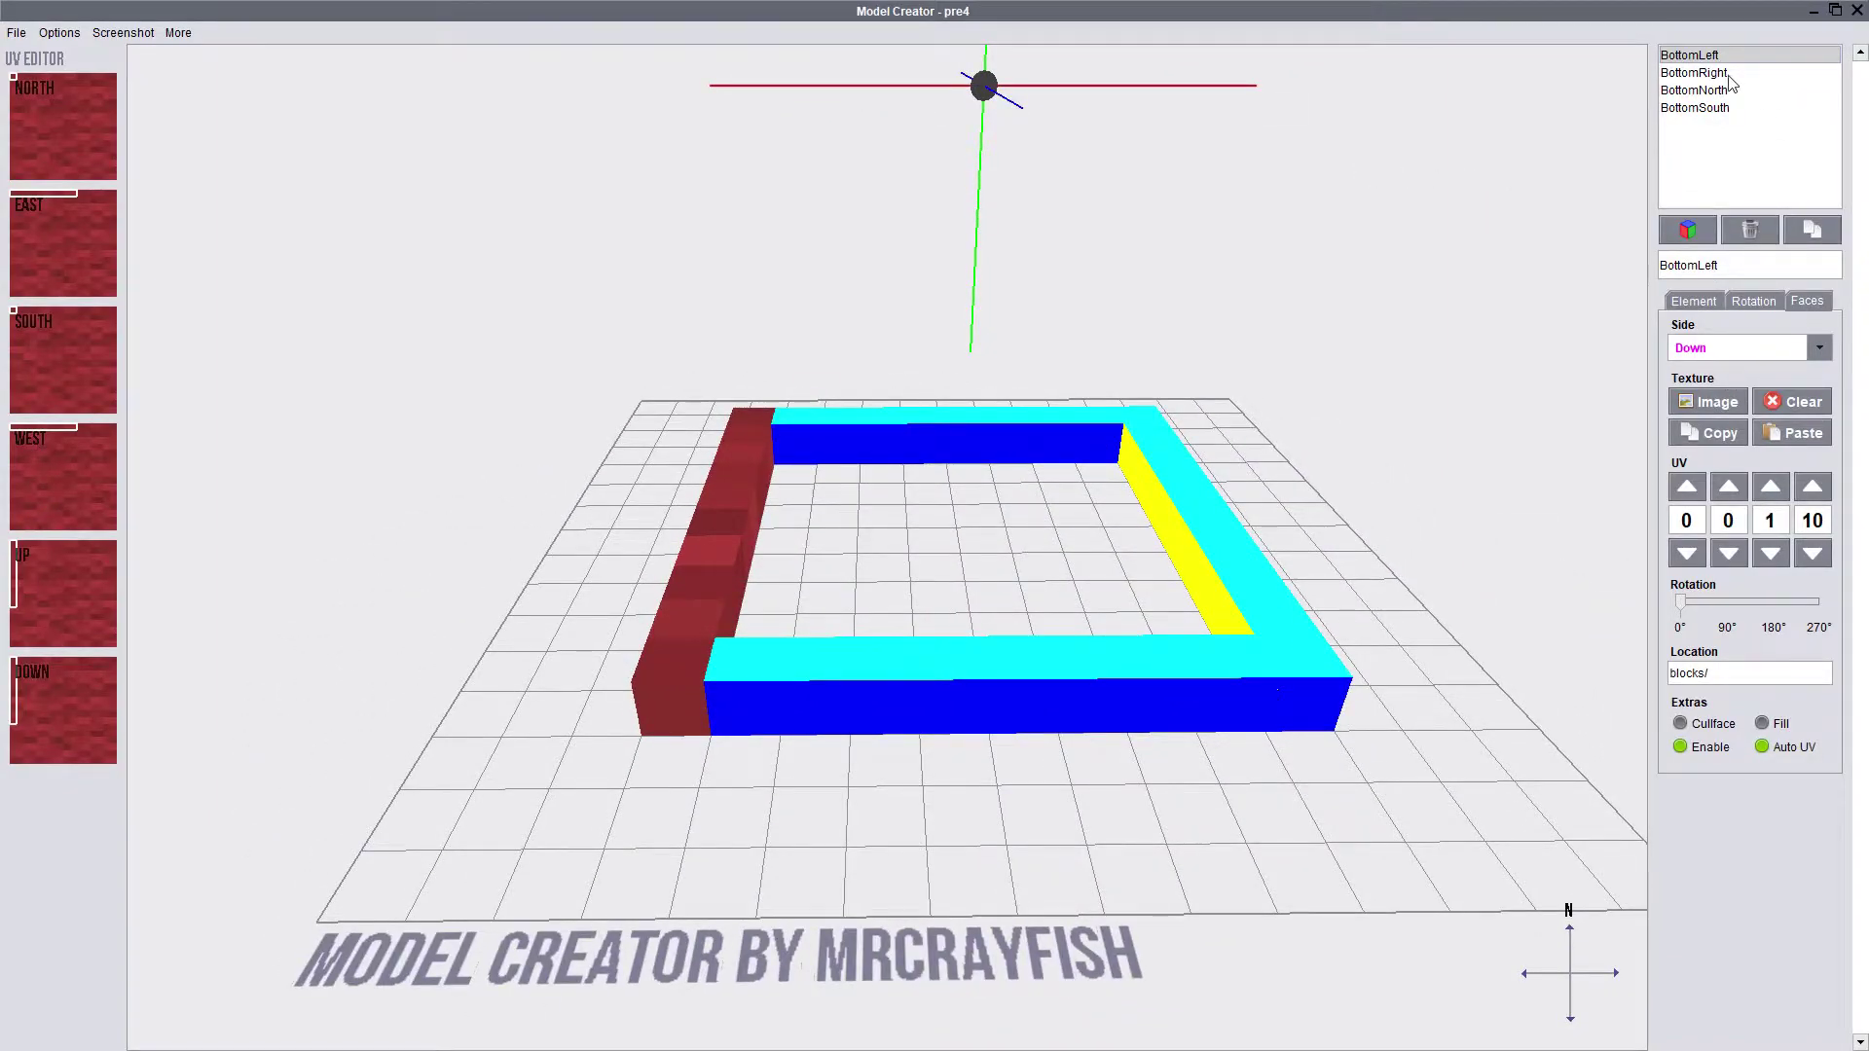
{"action": "left_click", "coordinate": [1698, 73]}
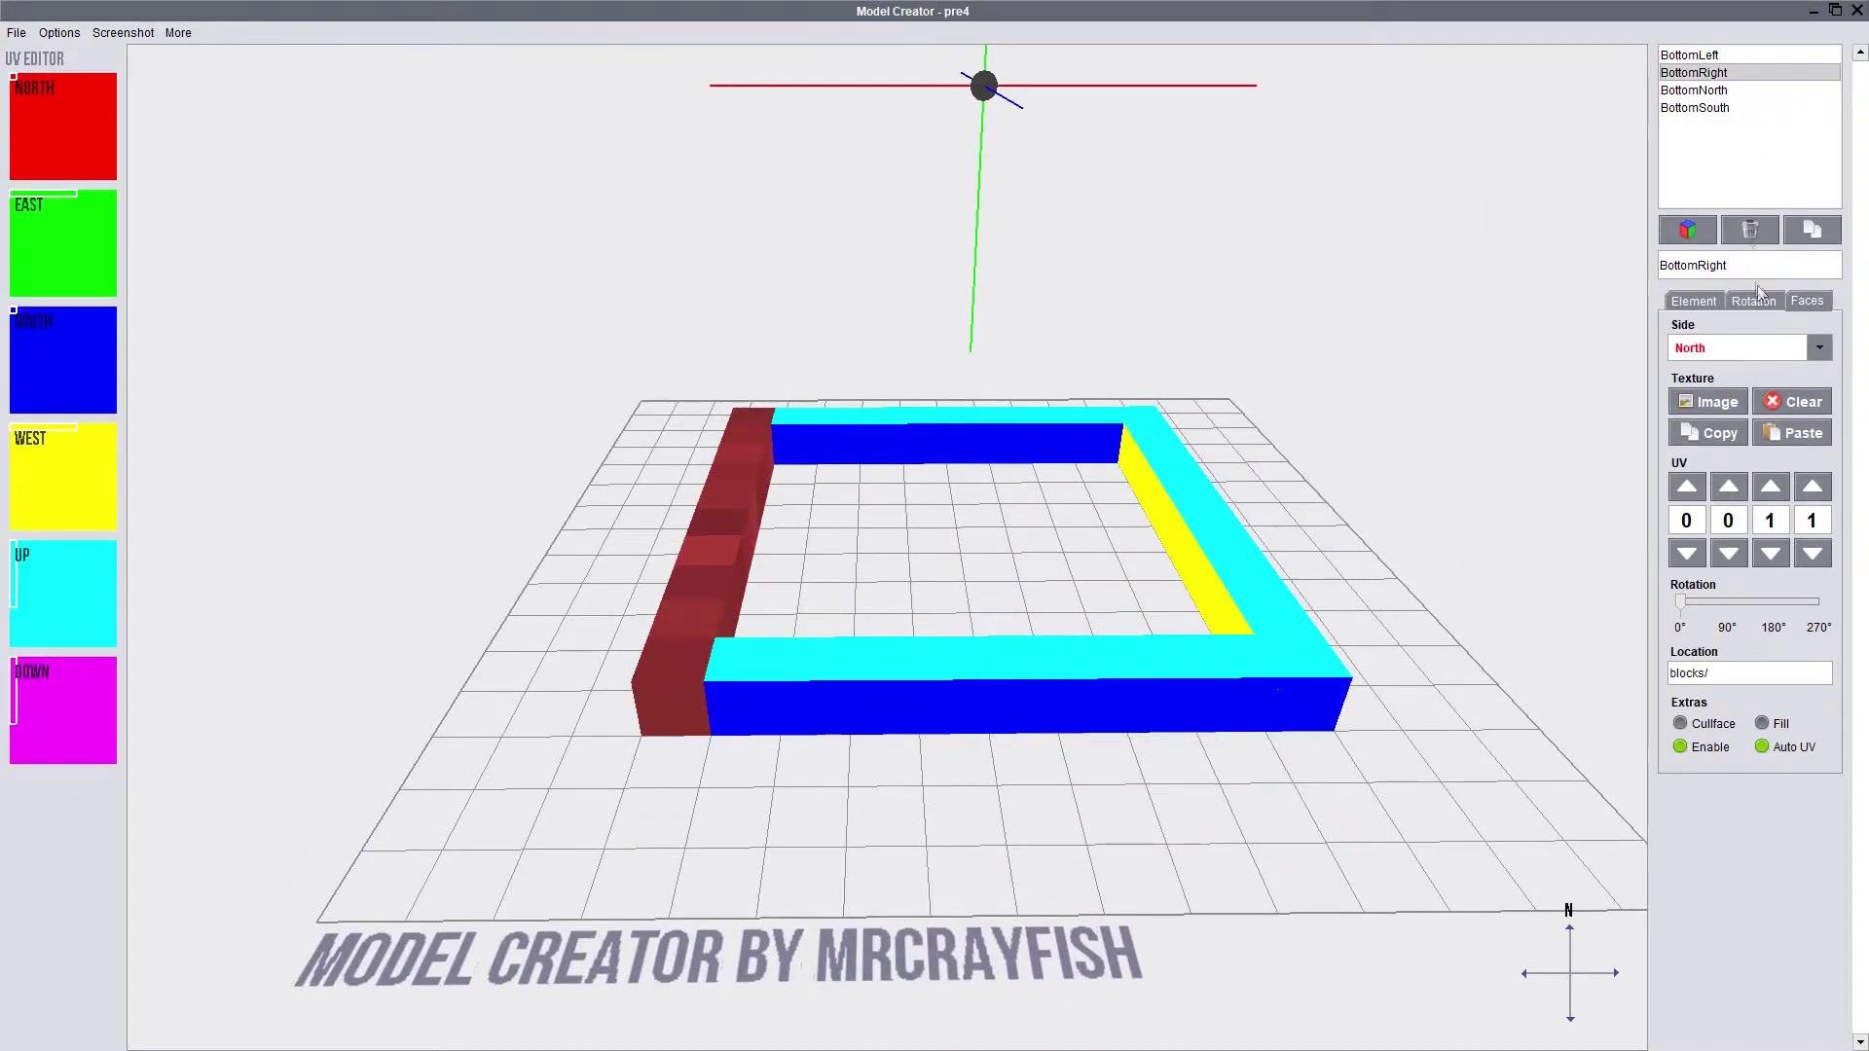
{"action": "left_click", "coordinate": [1786, 431]}
{"action": "left_click", "coordinate": [1819, 347]}
{"action": "left_click", "coordinate": [1688, 406]}
{"action": "left_click", "coordinate": [1791, 432]}
{"action": "left_click", "coordinate": [1790, 433]}
{"action": "left_click", "coordinate": [1791, 432]}
{"action": "left_click", "coordinate": [1791, 432]}
{"action": "left_click", "coordinate": [1819, 347]}
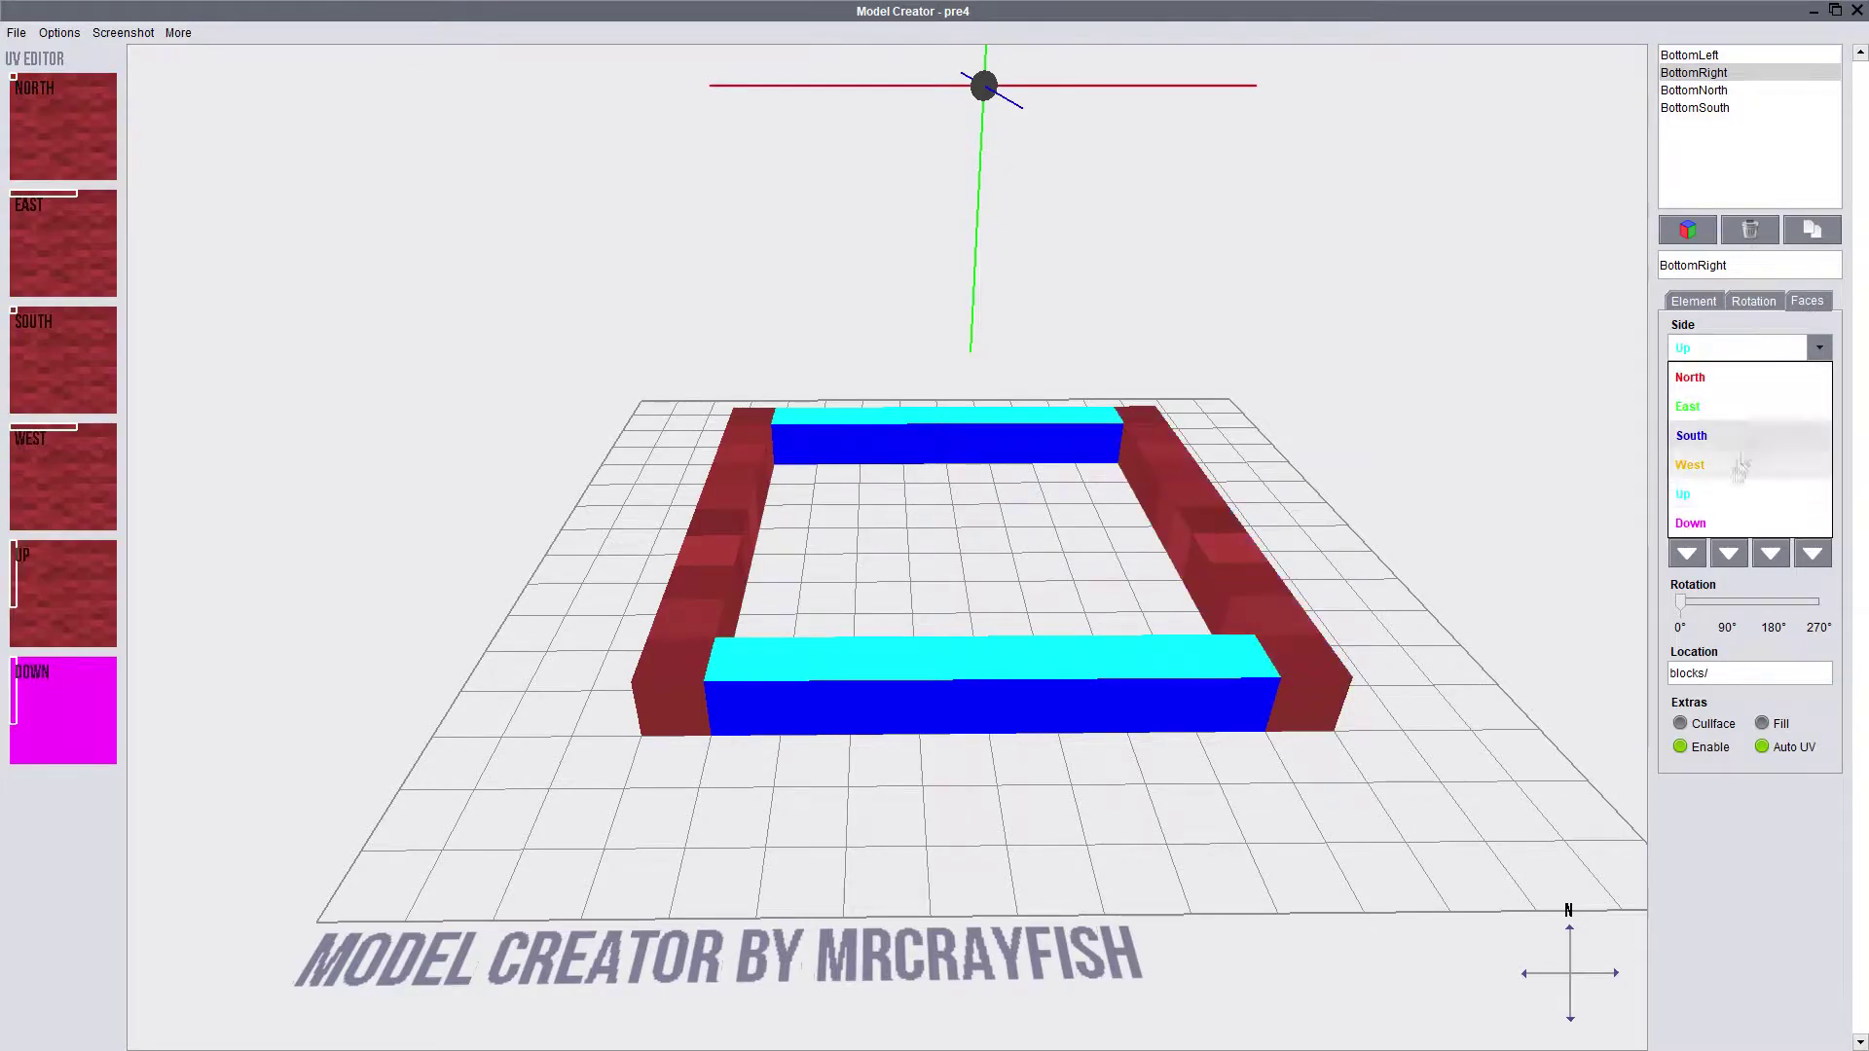
{"action": "left_click", "coordinate": [1690, 523]}
Step: Paste the red wool texture onto each face of the north bottom piece
{"action": "left_click", "coordinate": [1791, 432]}
{"action": "left_click_drag", "start_coordinate": [1616, 389], "coordinate": [1502, 354]}
{"action": "left_click", "coordinate": [1693, 90]}
{"action": "left_click", "coordinate": [1819, 347]}
{"action": "left_click", "coordinate": [1688, 406]}
{"action": "left_click", "coordinate": [1791, 432]}
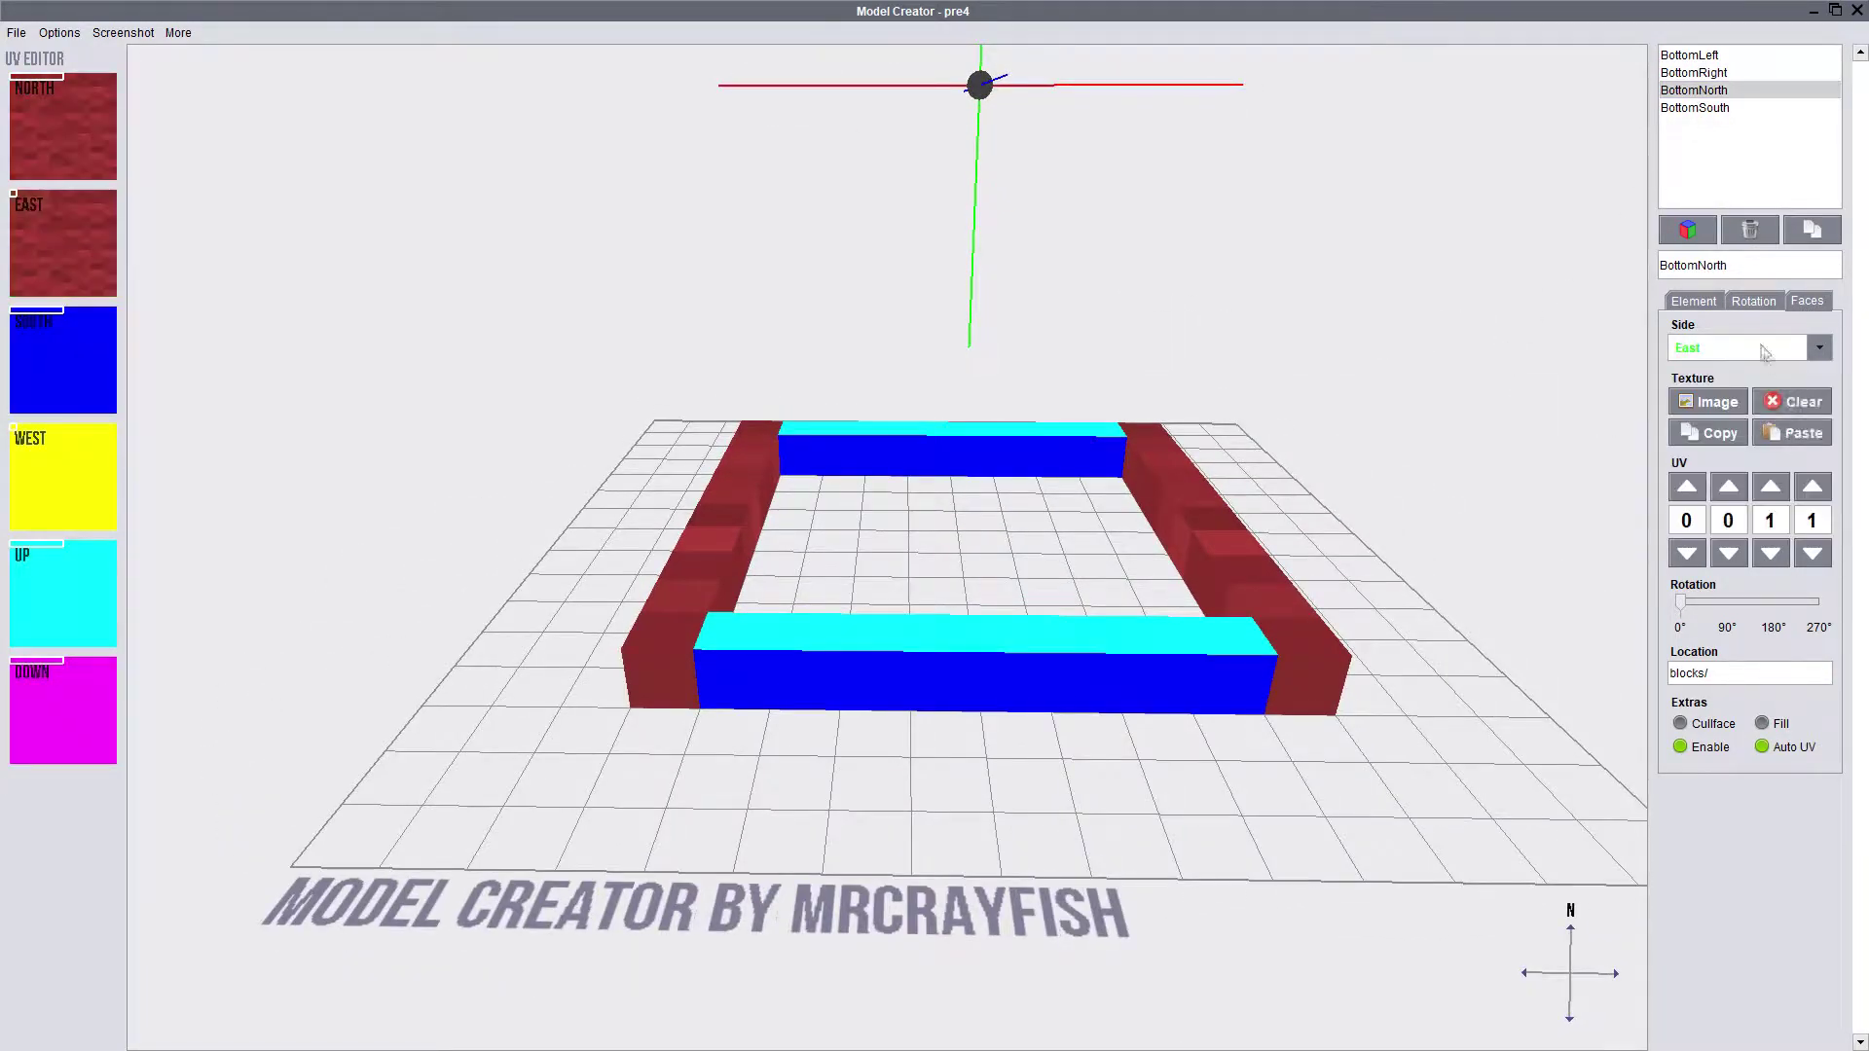
{"action": "left_click", "coordinate": [1764, 352]}
{"action": "left_click", "coordinate": [1690, 433]}
{"action": "left_click", "coordinate": [1790, 432]}
{"action": "left_click", "coordinate": [1691, 465]}
{"action": "left_click", "coordinate": [1791, 432]}
{"action": "left_click", "coordinate": [1690, 522]}
Step: Texture the south bottom piece red on all faces, check the ring, and add a new cube
{"action": "left_click", "coordinate": [1791, 432]}
{"action": "left_click_drag", "start_coordinate": [1557, 321], "coordinate": [1635, 253]}
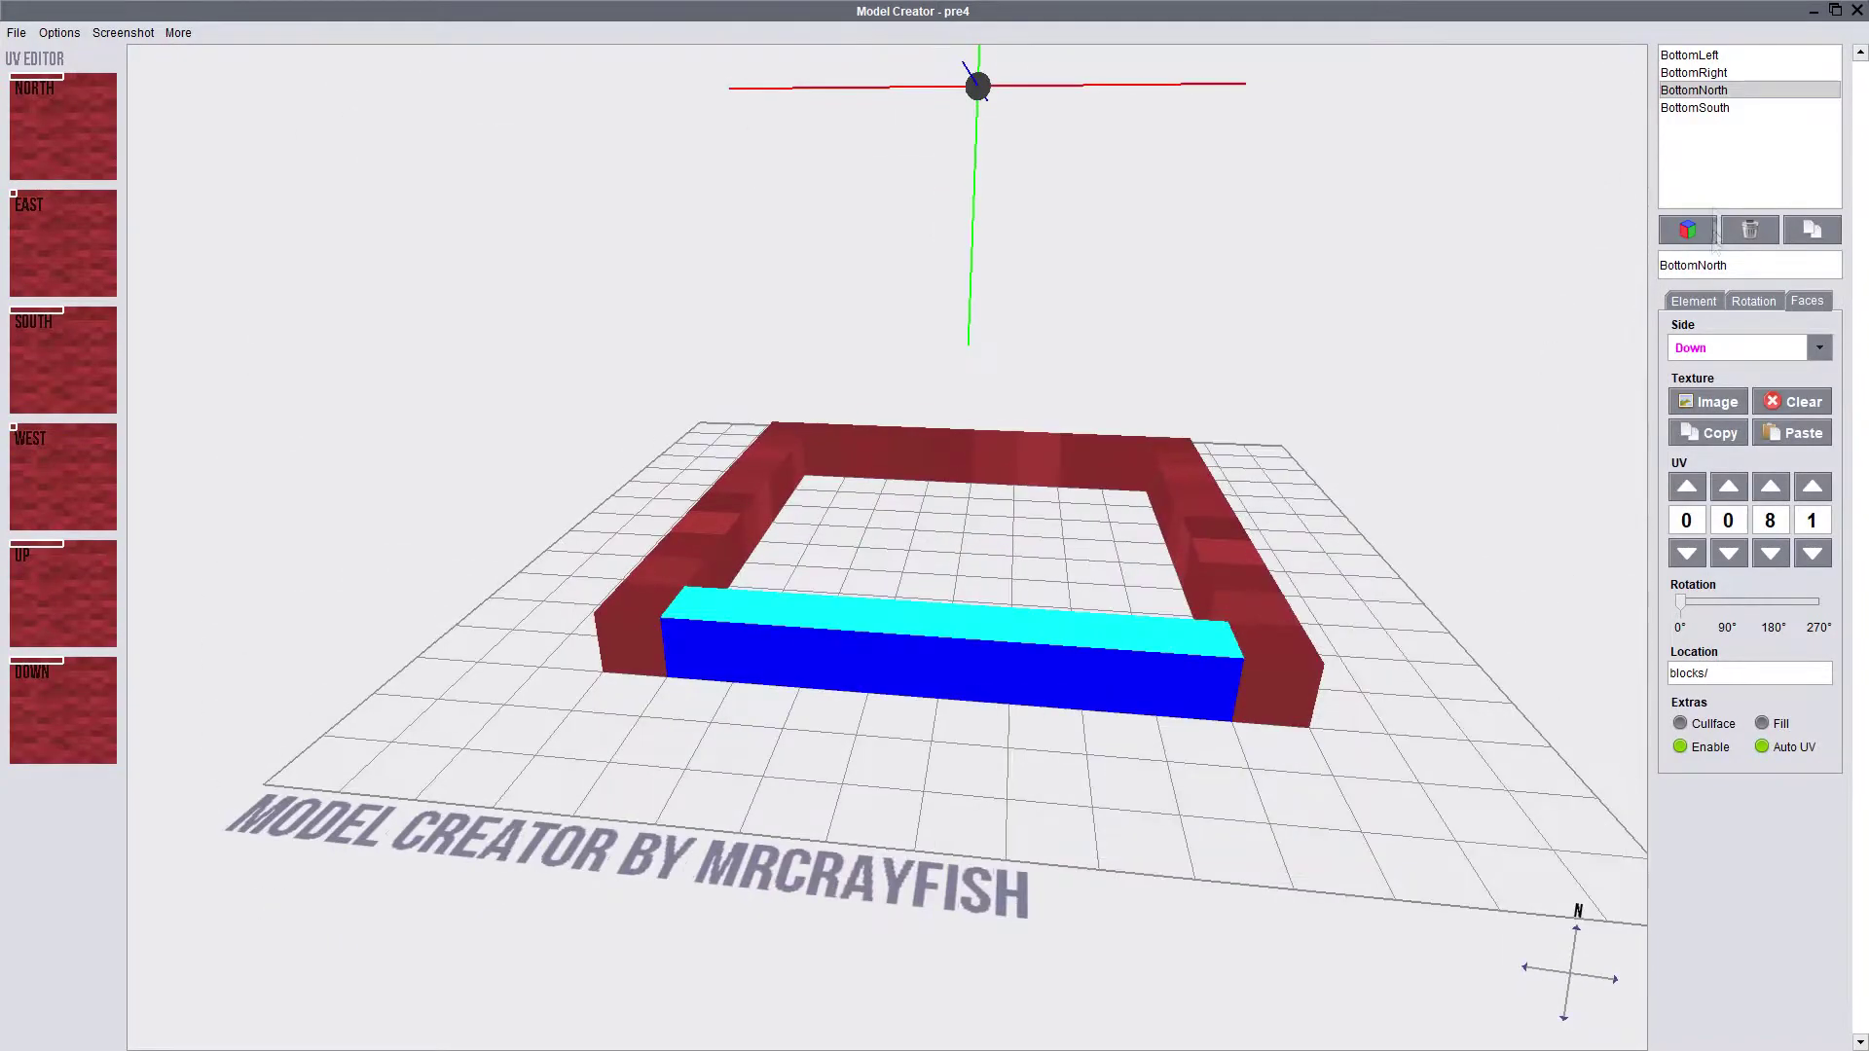
{"action": "left_click", "coordinate": [1694, 107]}
{"action": "left_click", "coordinate": [1791, 432]}
{"action": "left_click", "coordinate": [1691, 435]}
{"action": "left_click", "coordinate": [1791, 432]}
{"action": "left_click", "coordinate": [1690, 465]}
{"action": "left_click", "coordinate": [1791, 432]}
{"action": "left_click", "coordinate": [1791, 432]}
{"action": "left_click", "coordinate": [1819, 347]}
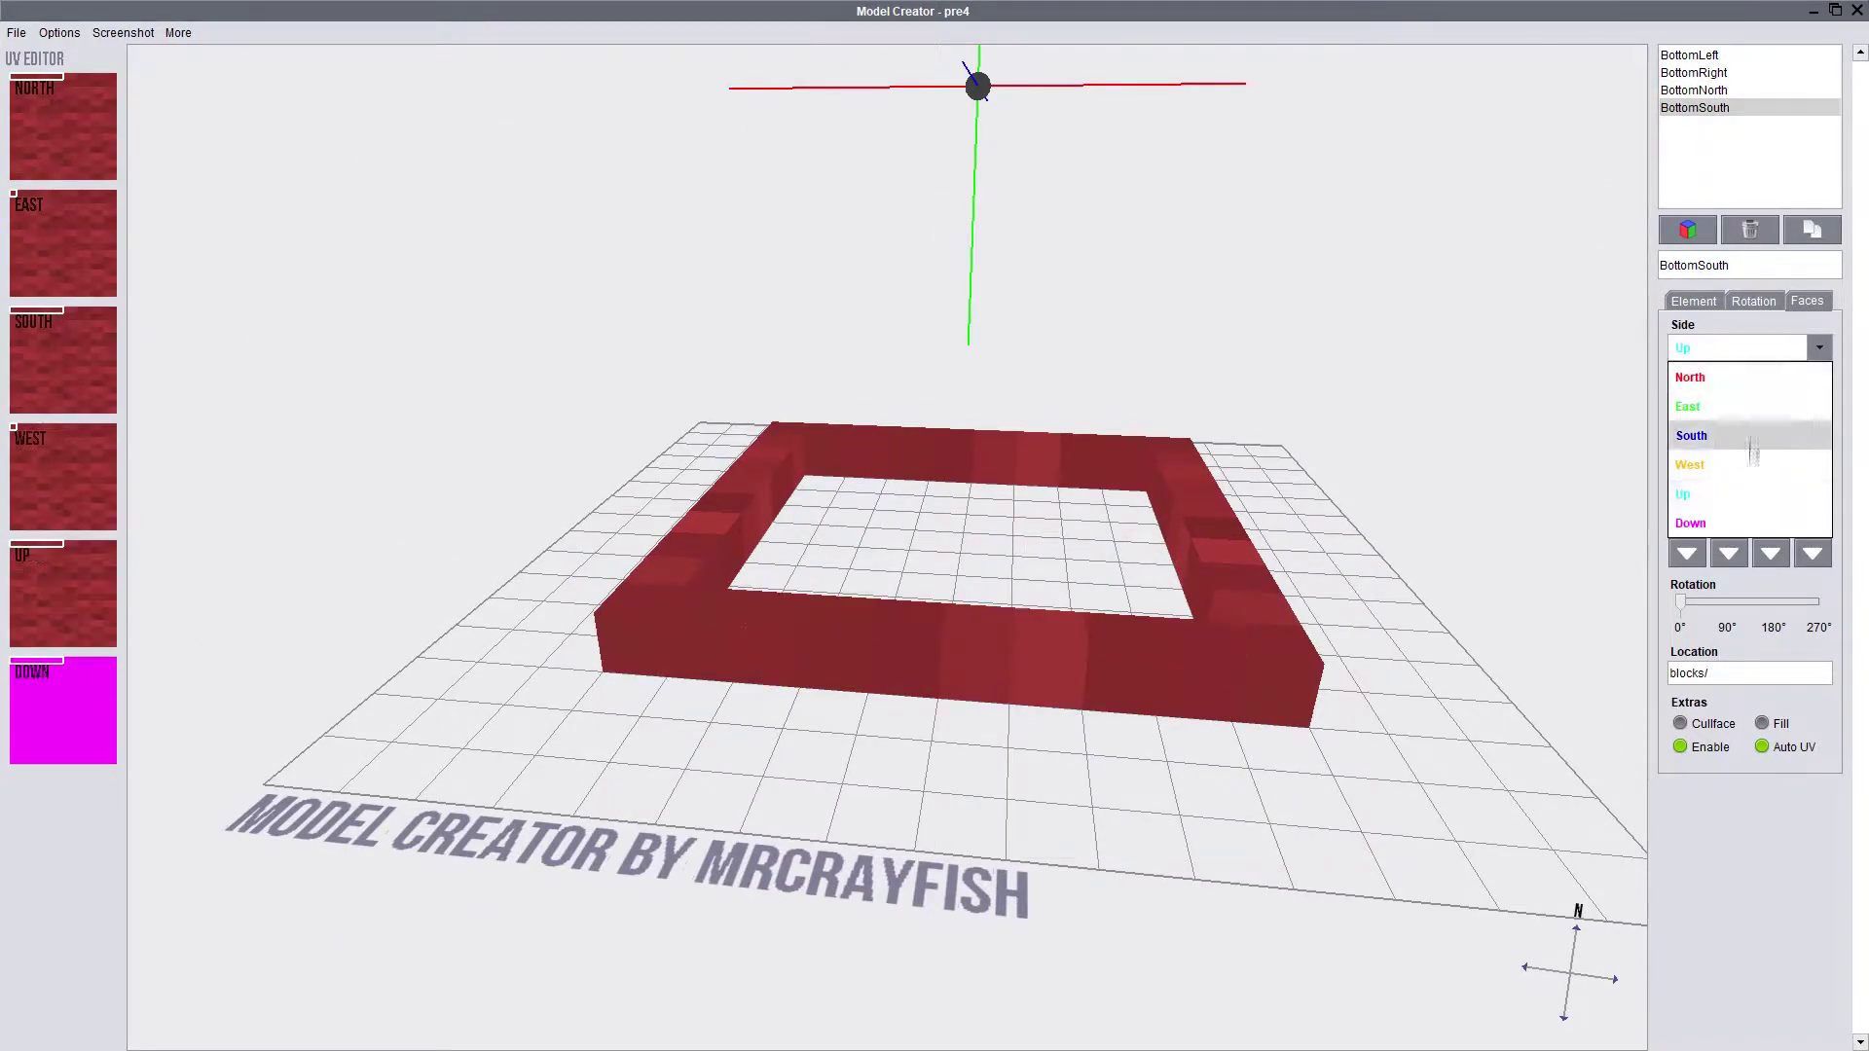
{"action": "left_click", "coordinate": [1690, 523]}
{"action": "left_click", "coordinate": [1791, 432]}
{"action": "left_click_drag", "start_coordinate": [1206, 457], "coordinate": [962, 441]}
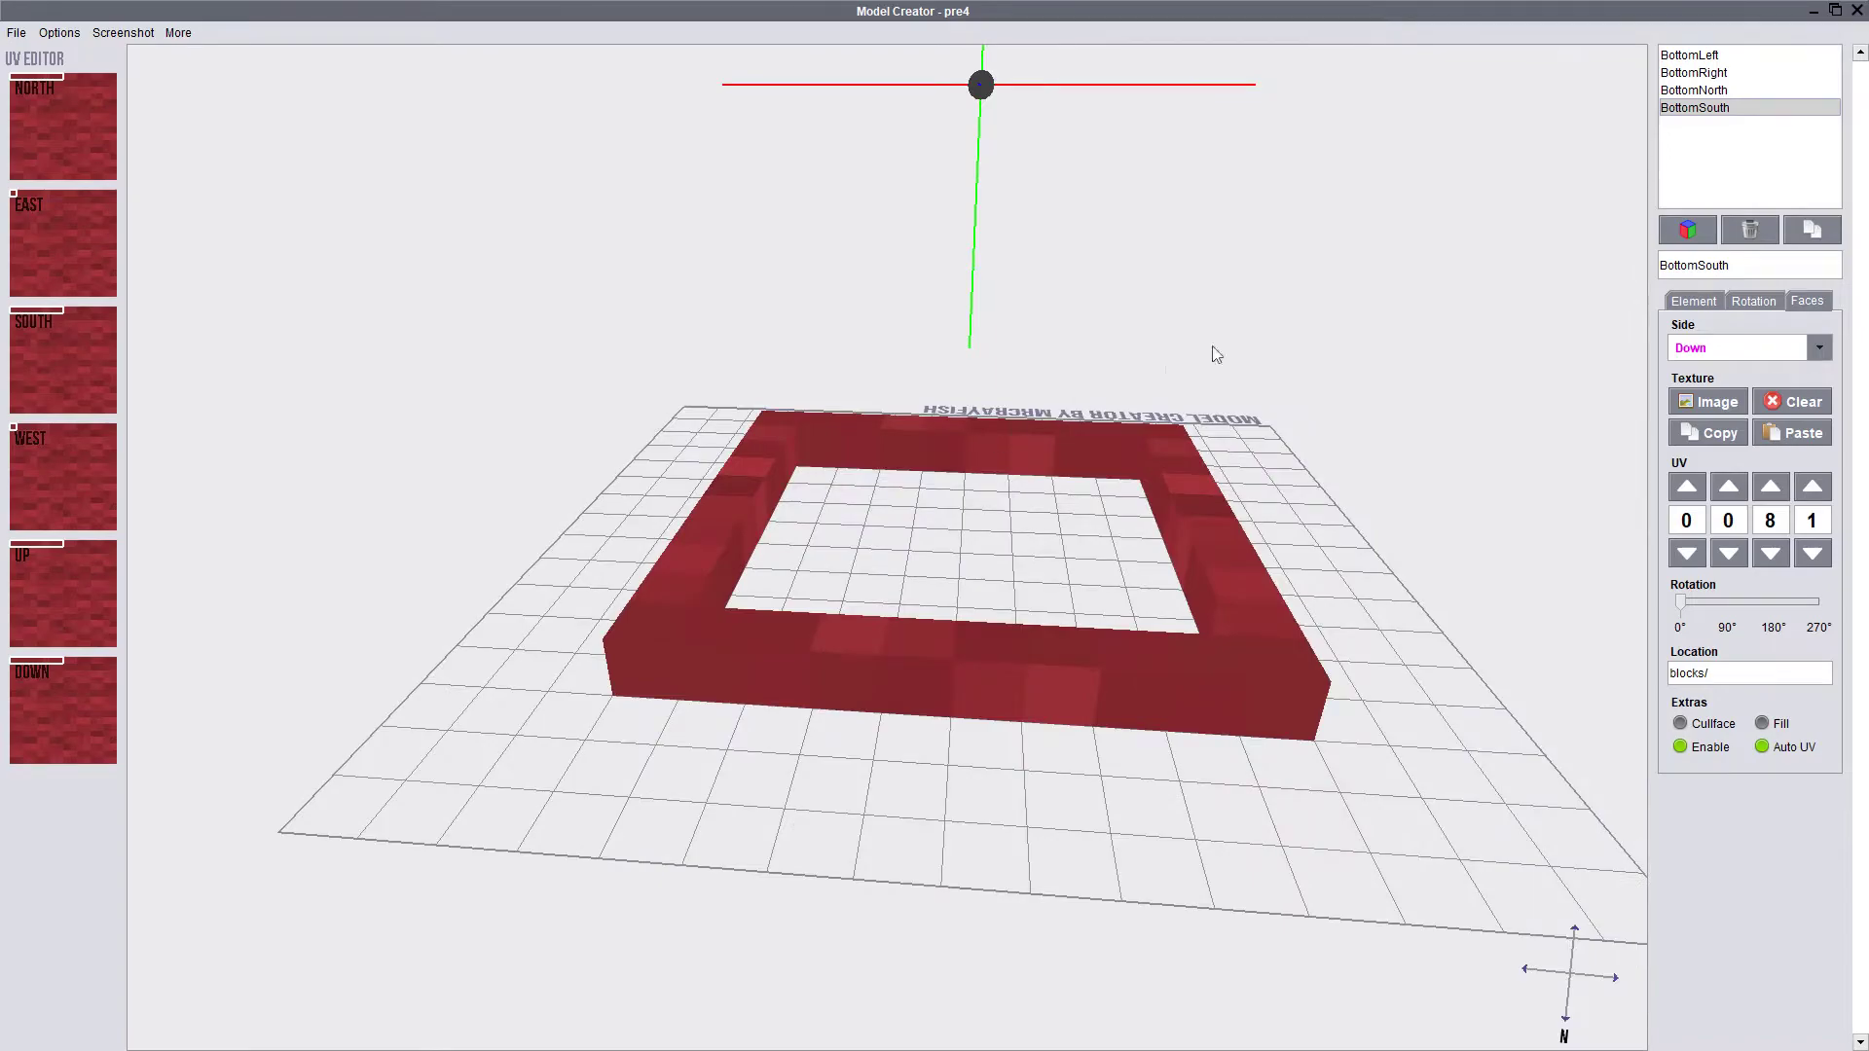
{"action": "left_click_drag", "start_coordinate": [1636, 61], "coordinate": [1105, 280]}
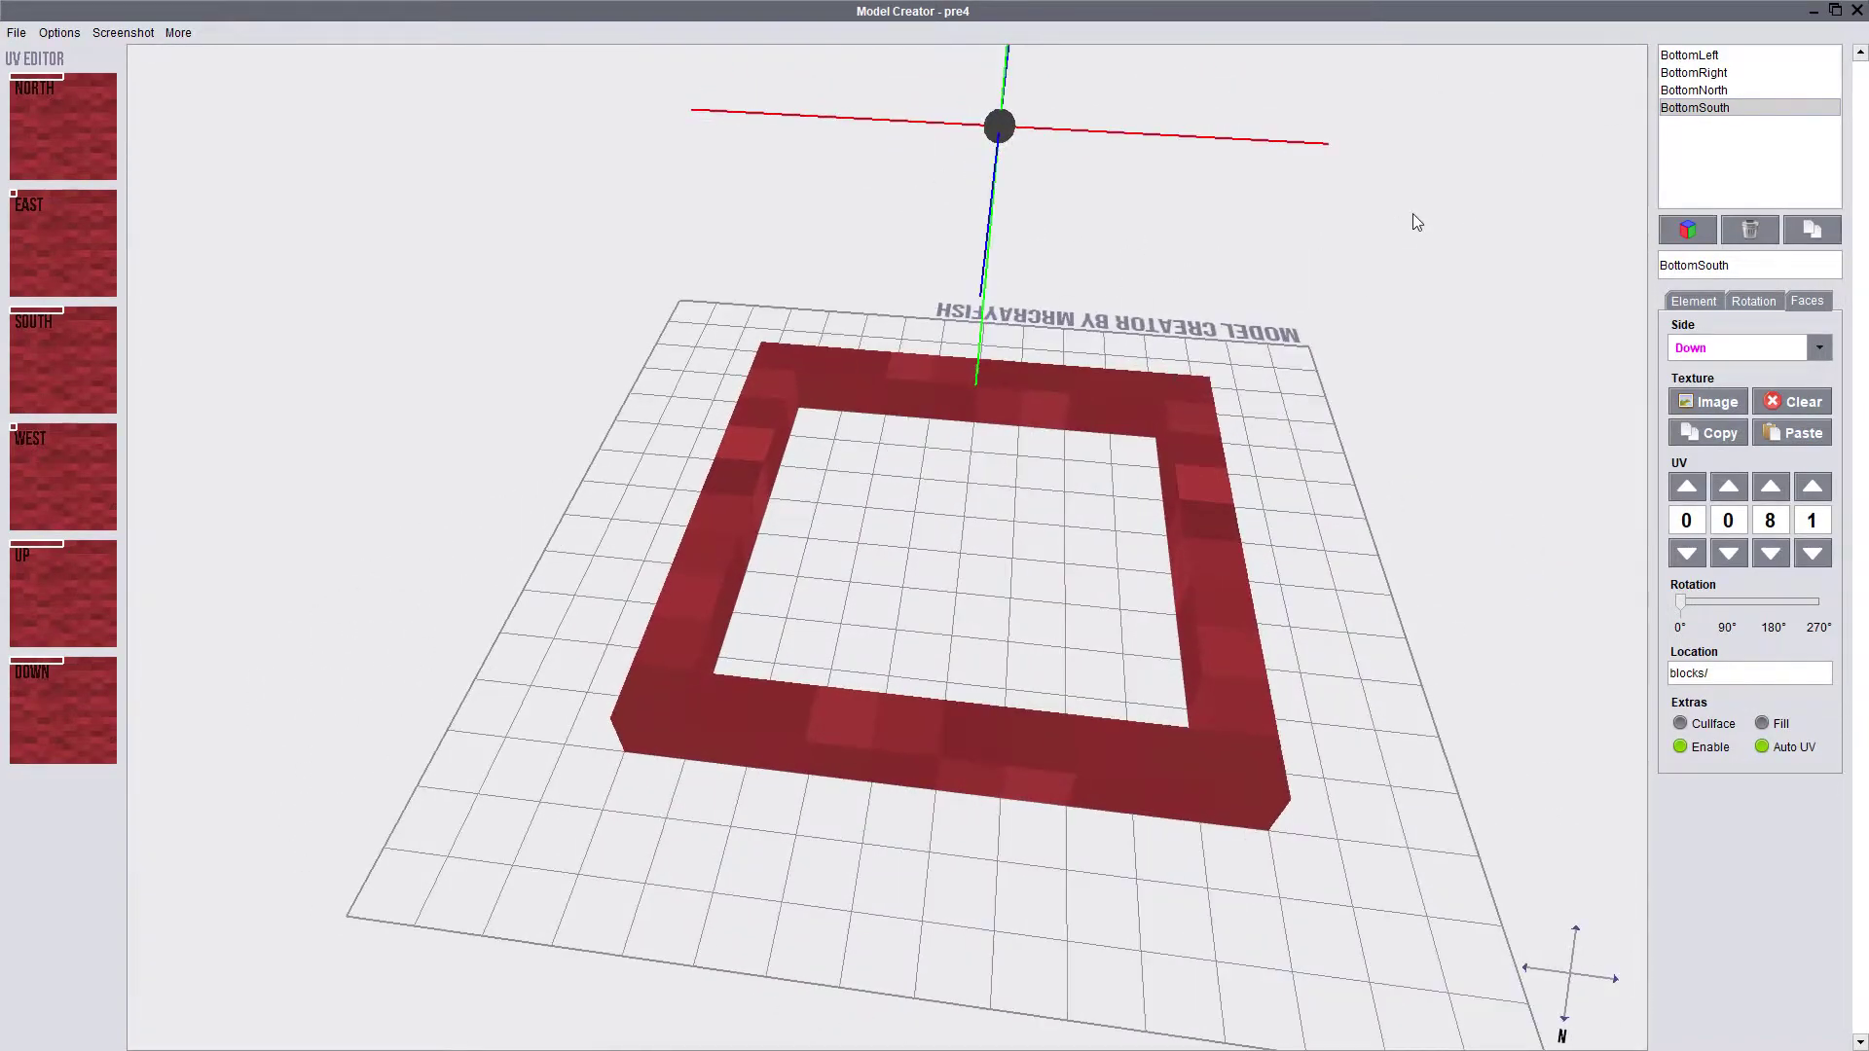
{"action": "left_click", "coordinate": [1811, 230]}
Step: Raise the new cube one unit and name it Bottom1South
{"action": "left_click", "coordinate": [1749, 475]}
{"action": "left_click_drag", "start_coordinate": [938, 238], "coordinate": [1071, 243]}
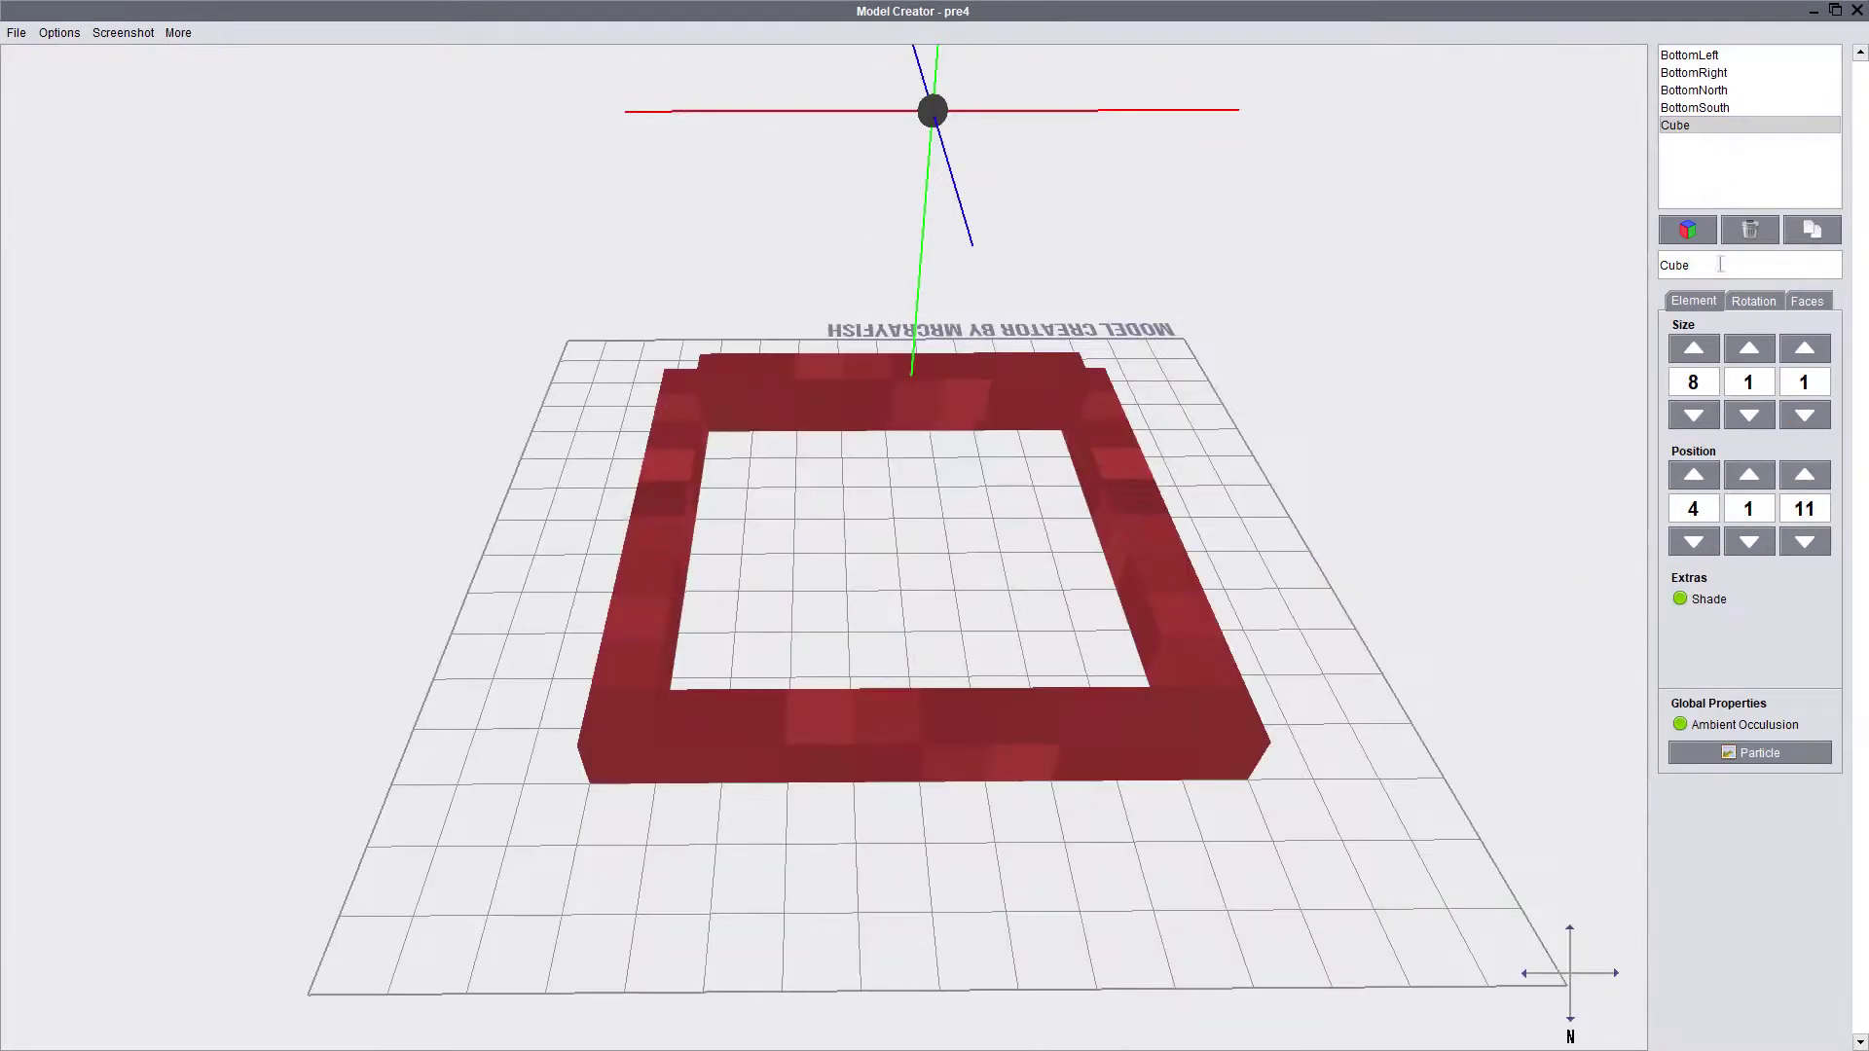
{"action": "type", "text": "Bottom1"}
{"action": "left_click_drag", "start_coordinate": [1530, 296], "coordinate": [1265, 389]}
{"action": "type", "text": "South"}
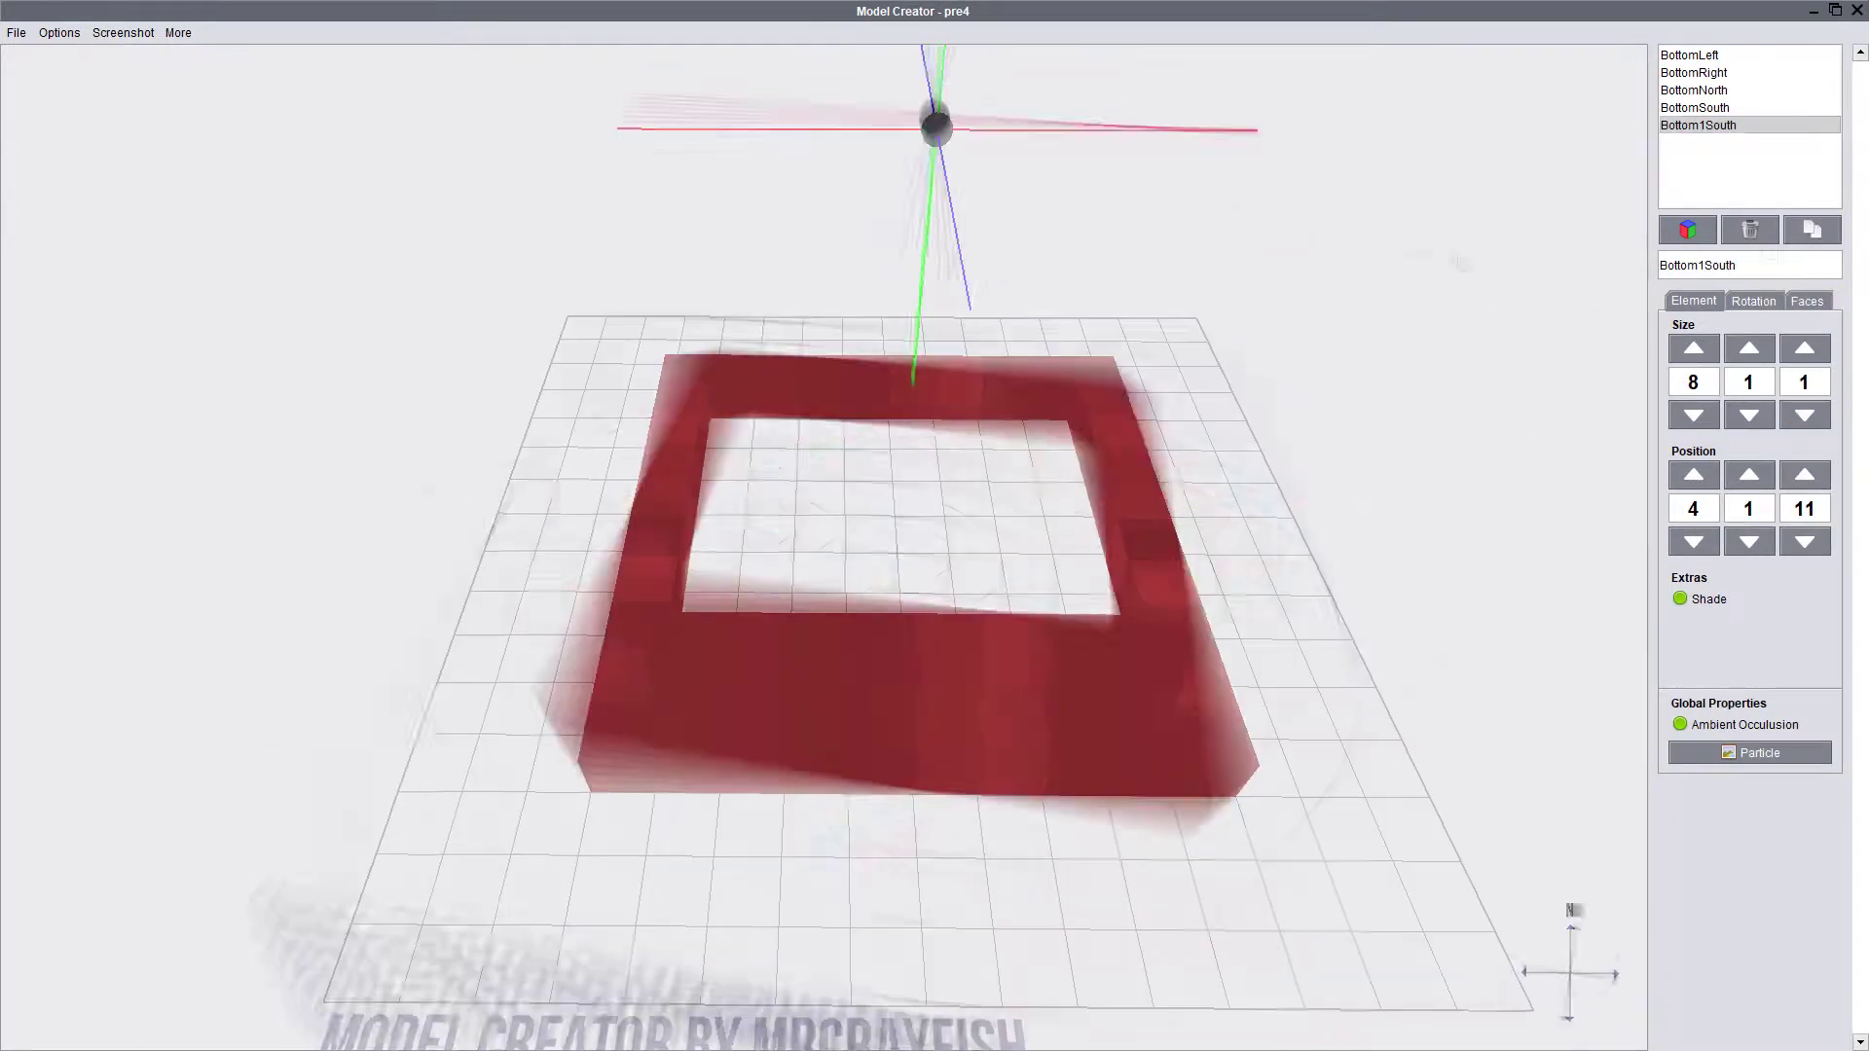
Step: Add and position Bottom1North and Bottom1Right cubes to complete the second ring, then add another cube
{"action": "left_click", "coordinate": [1811, 230]}
{"action": "left_click", "coordinate": [1805, 541]}
{"action": "left_click_drag", "start_coordinate": [1596, 418], "coordinate": [1522, 272]}
{"action": "type", "text": "Bottom1North"}
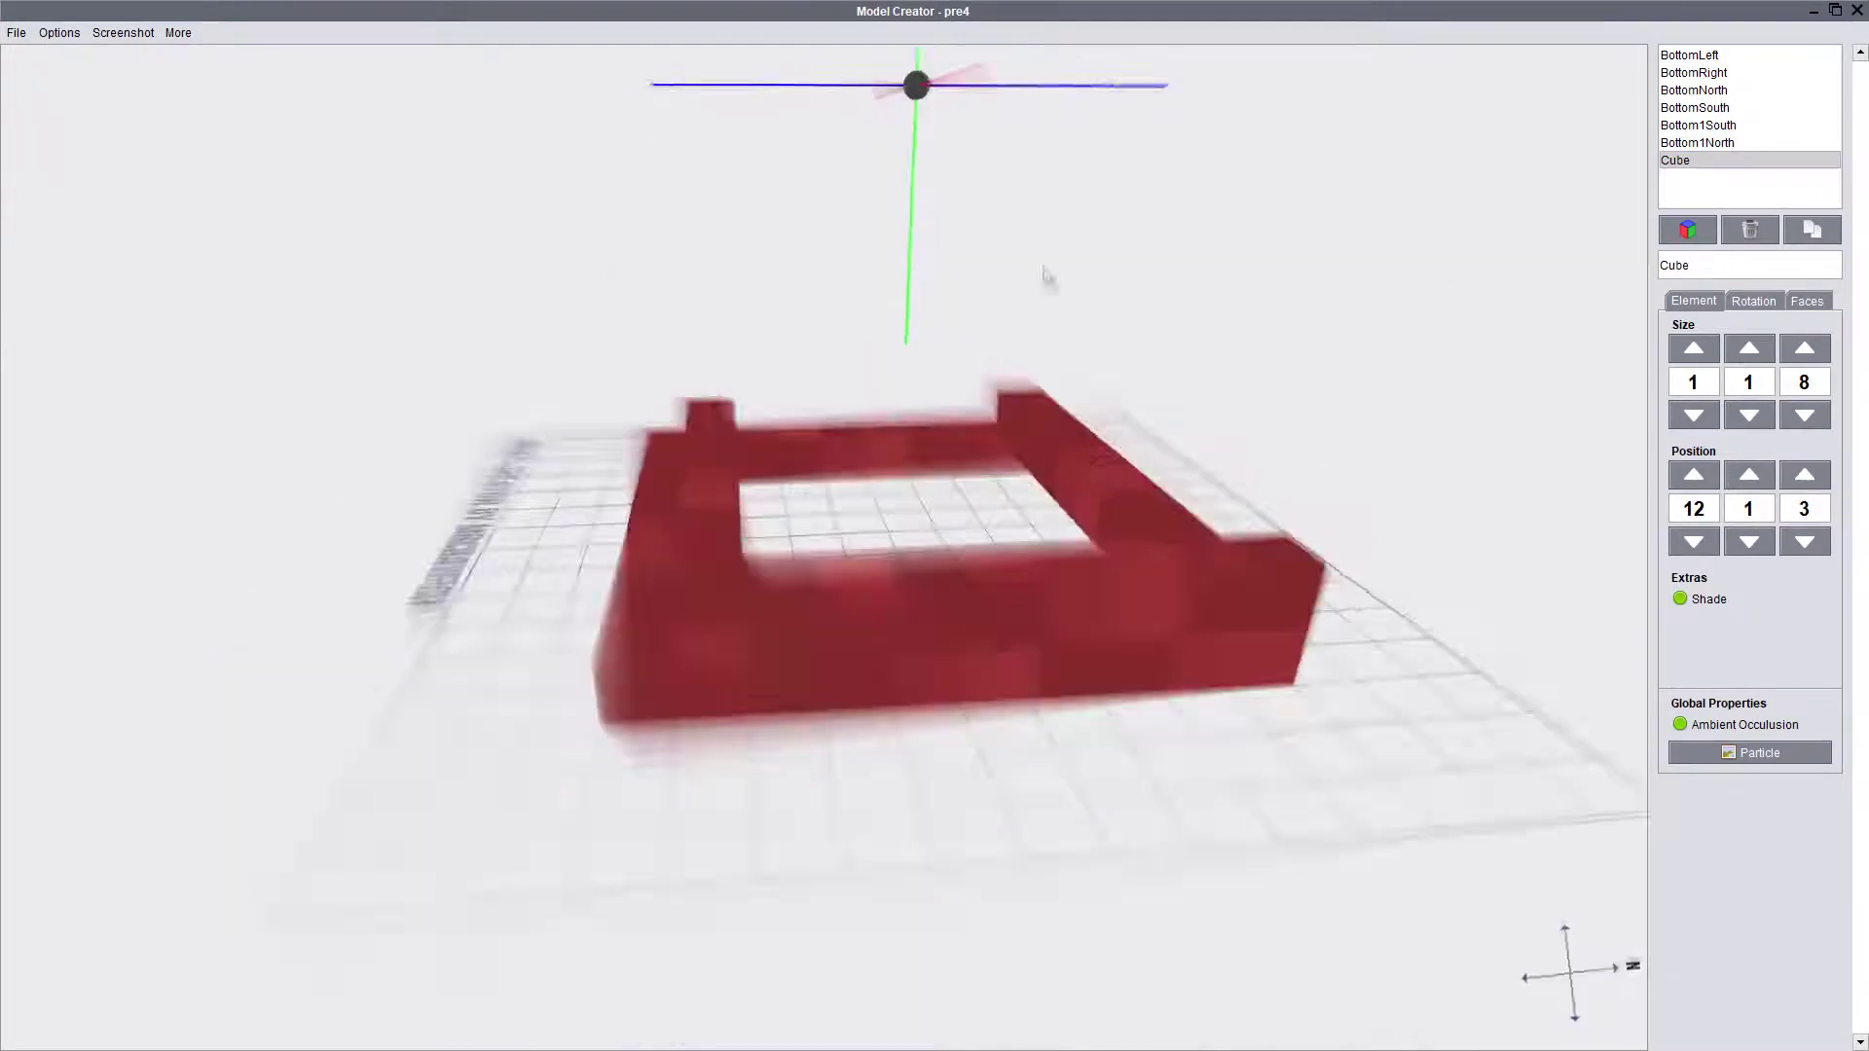
{"action": "left_click", "coordinate": [1694, 542]}
{"action": "left_click", "coordinate": [1805, 475]}
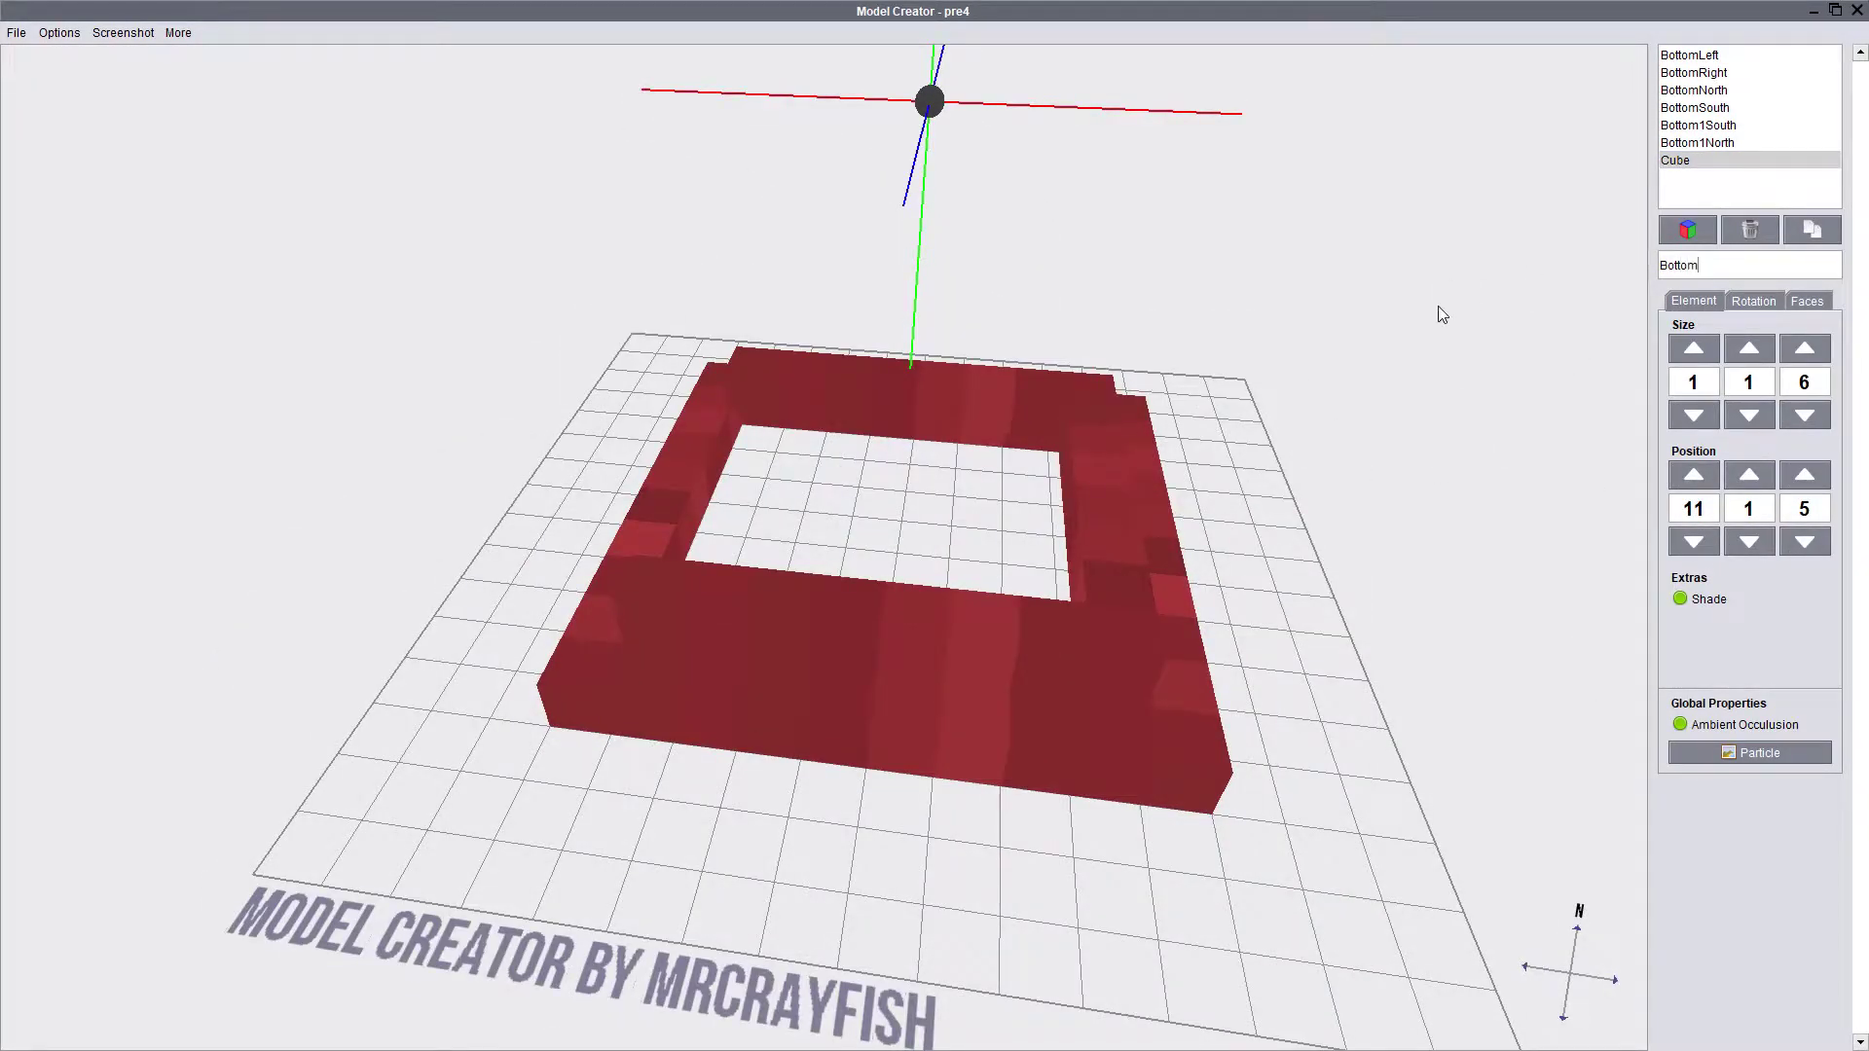
{"action": "type", "text": "1Right"}
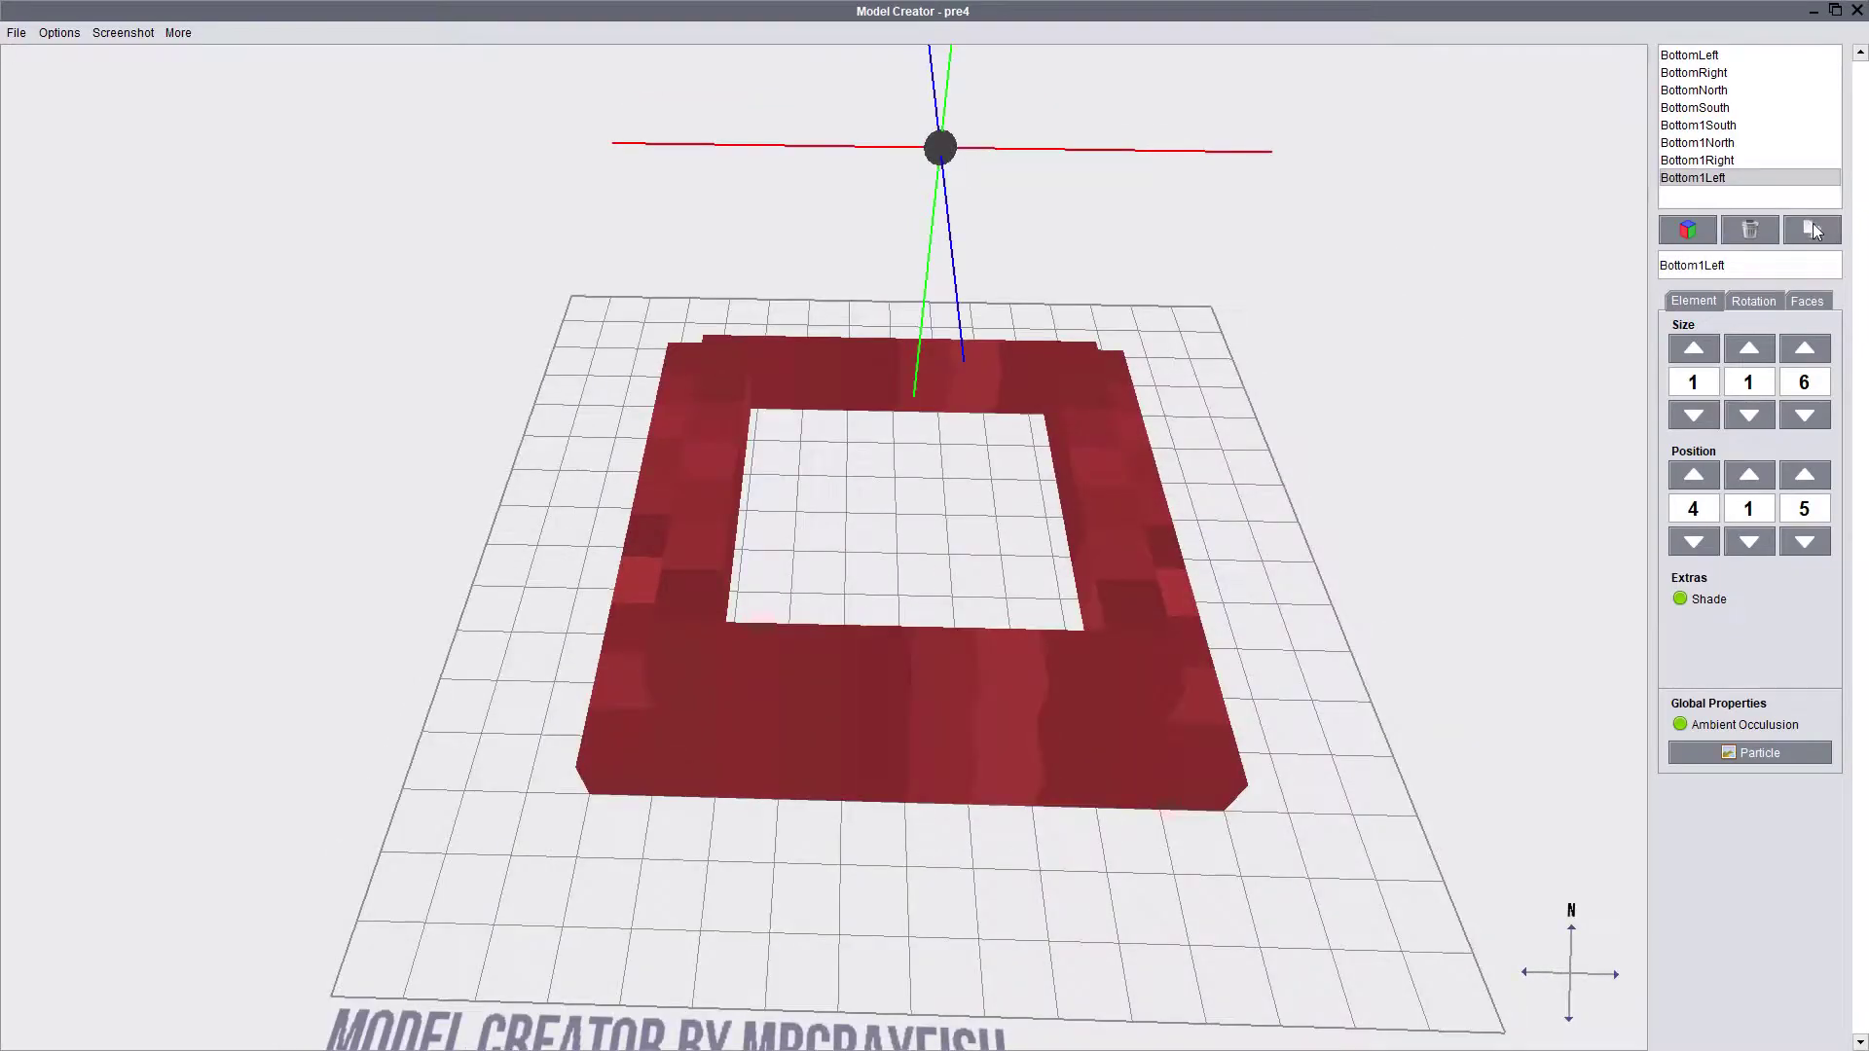
{"action": "left_click", "coordinate": [1812, 230]}
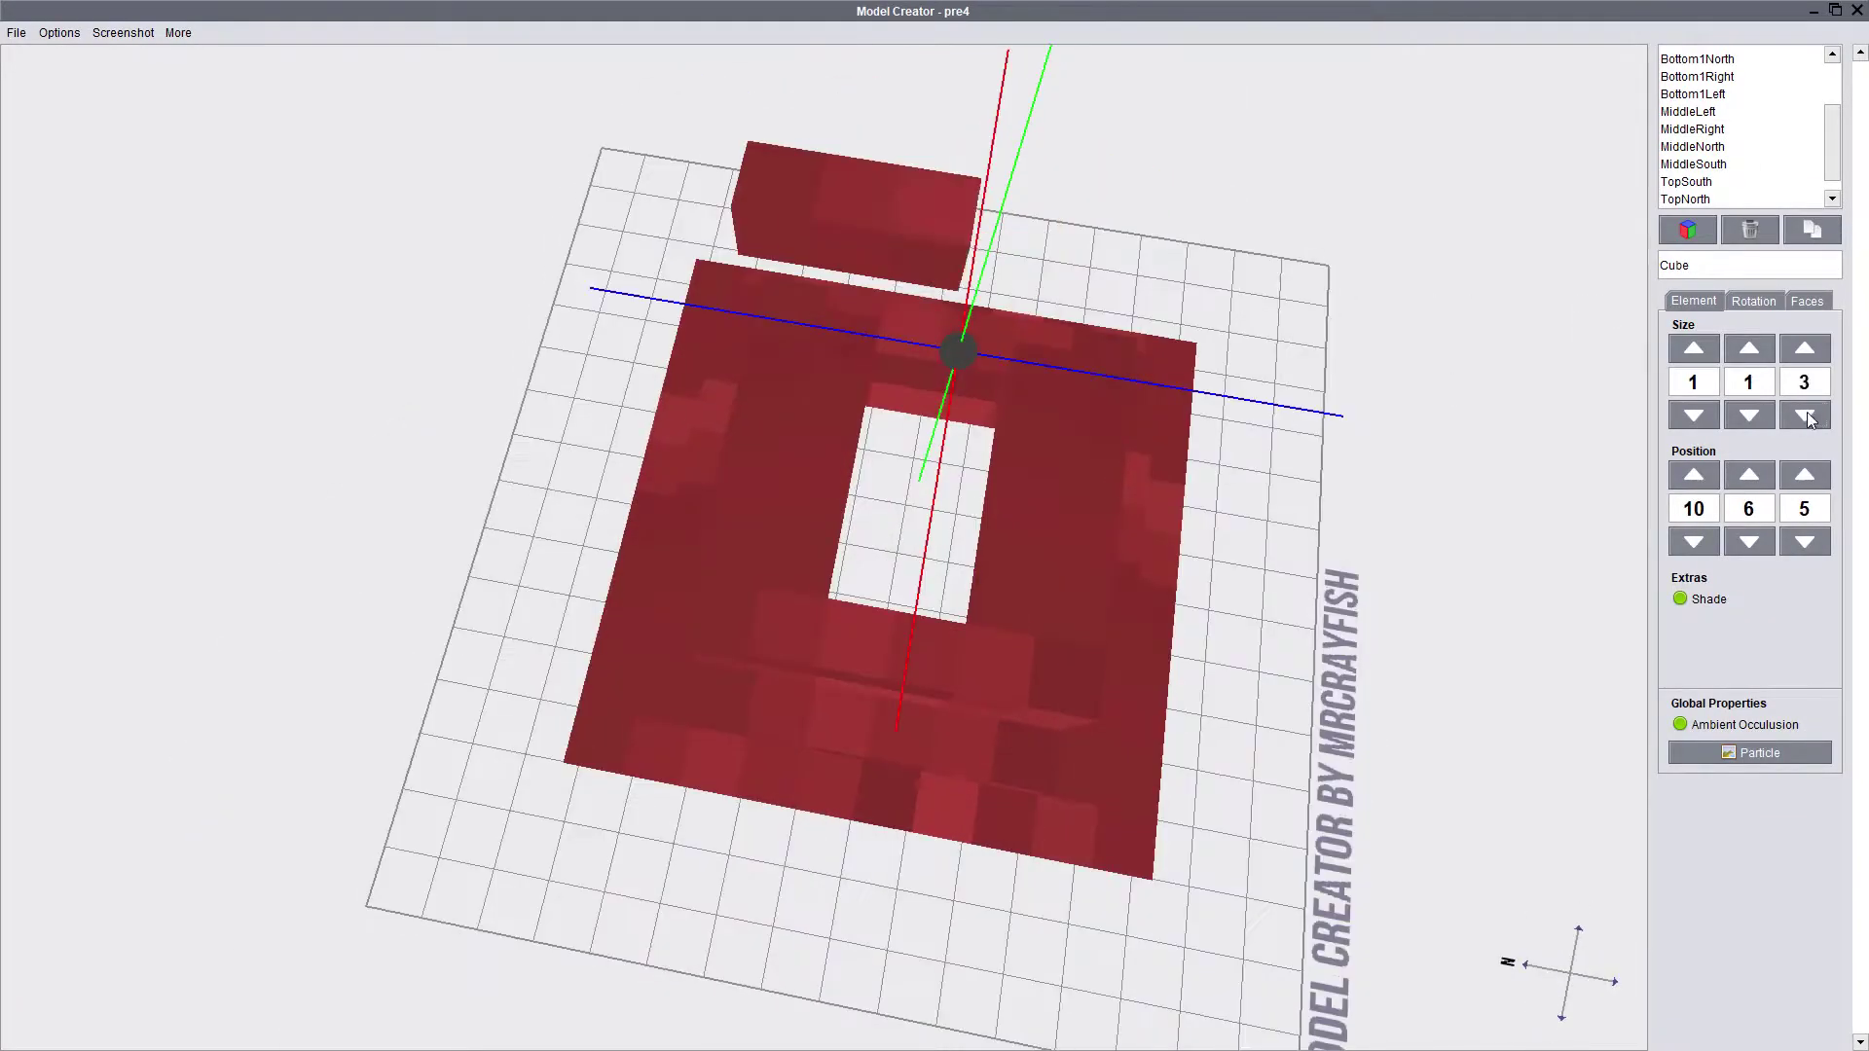
Step: Shrink the top cube's depth to 2 and give the brim and bauble a white texture
{"action": "left_click", "coordinate": [1805, 416]}
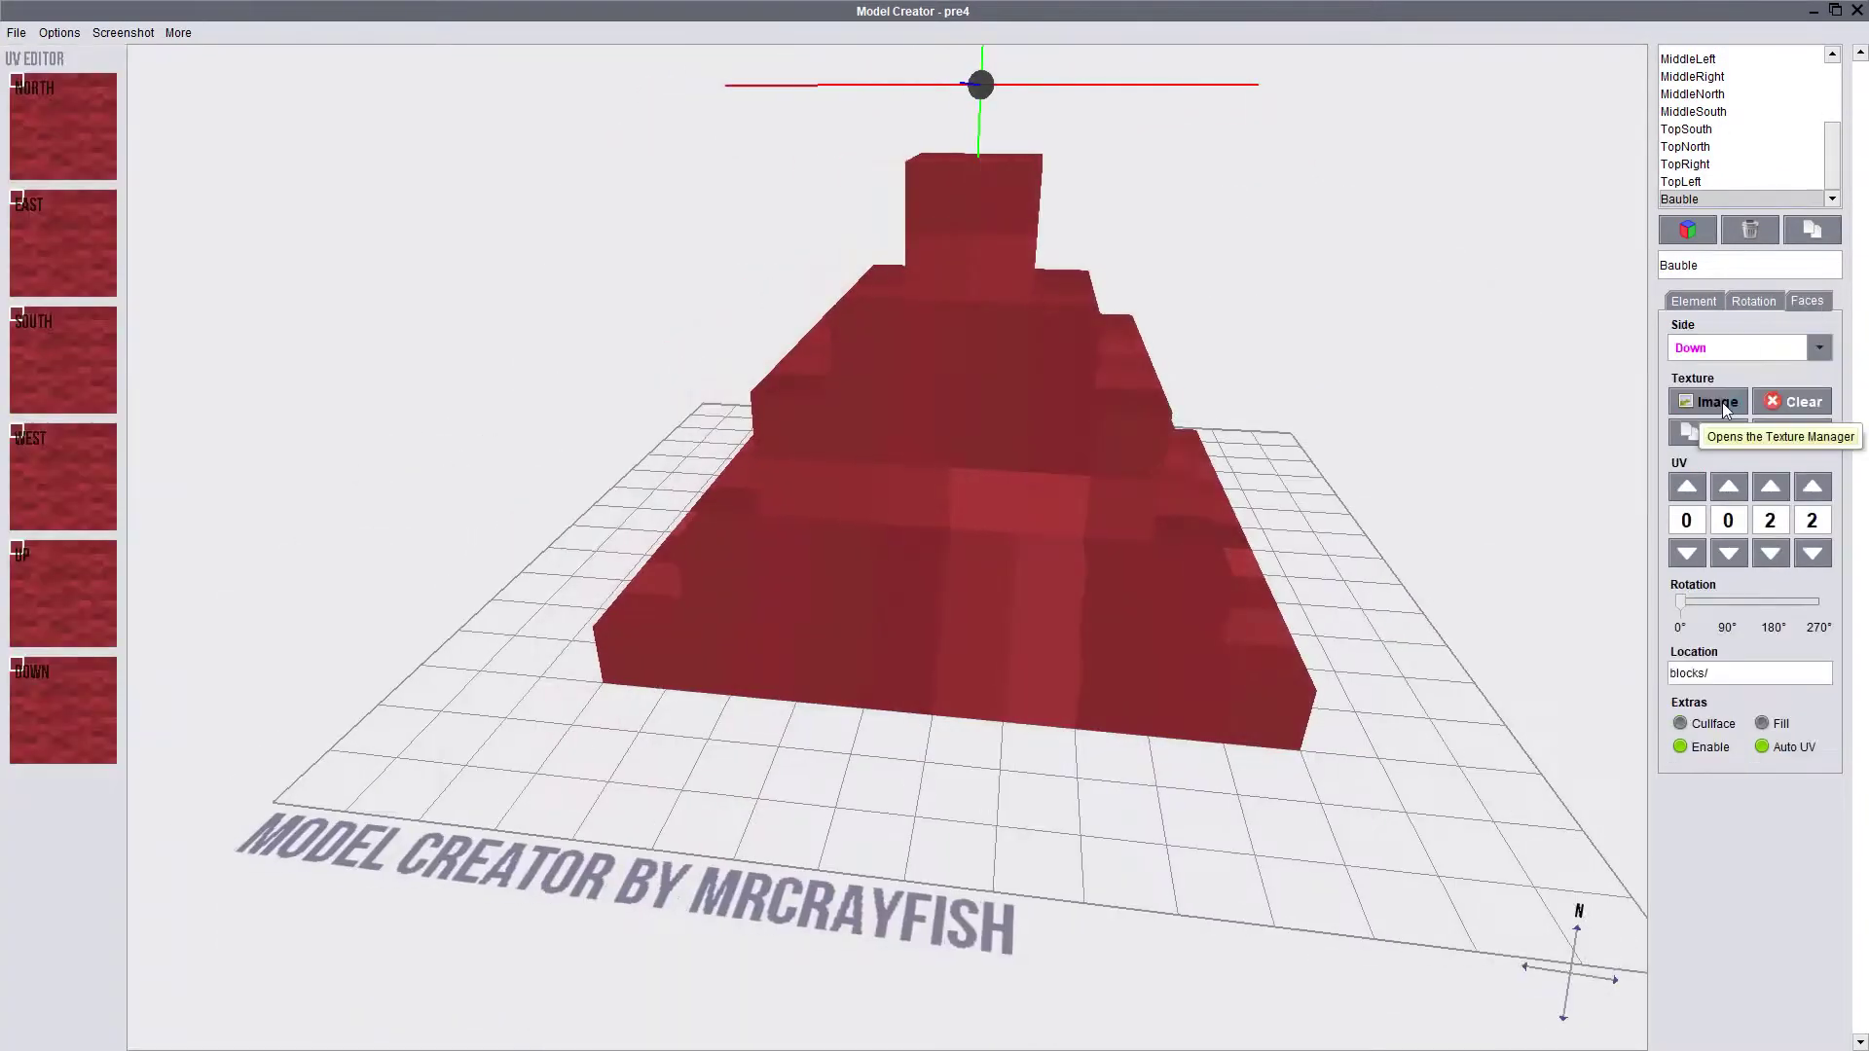
{"action": "left_click", "coordinate": [1698, 399]}
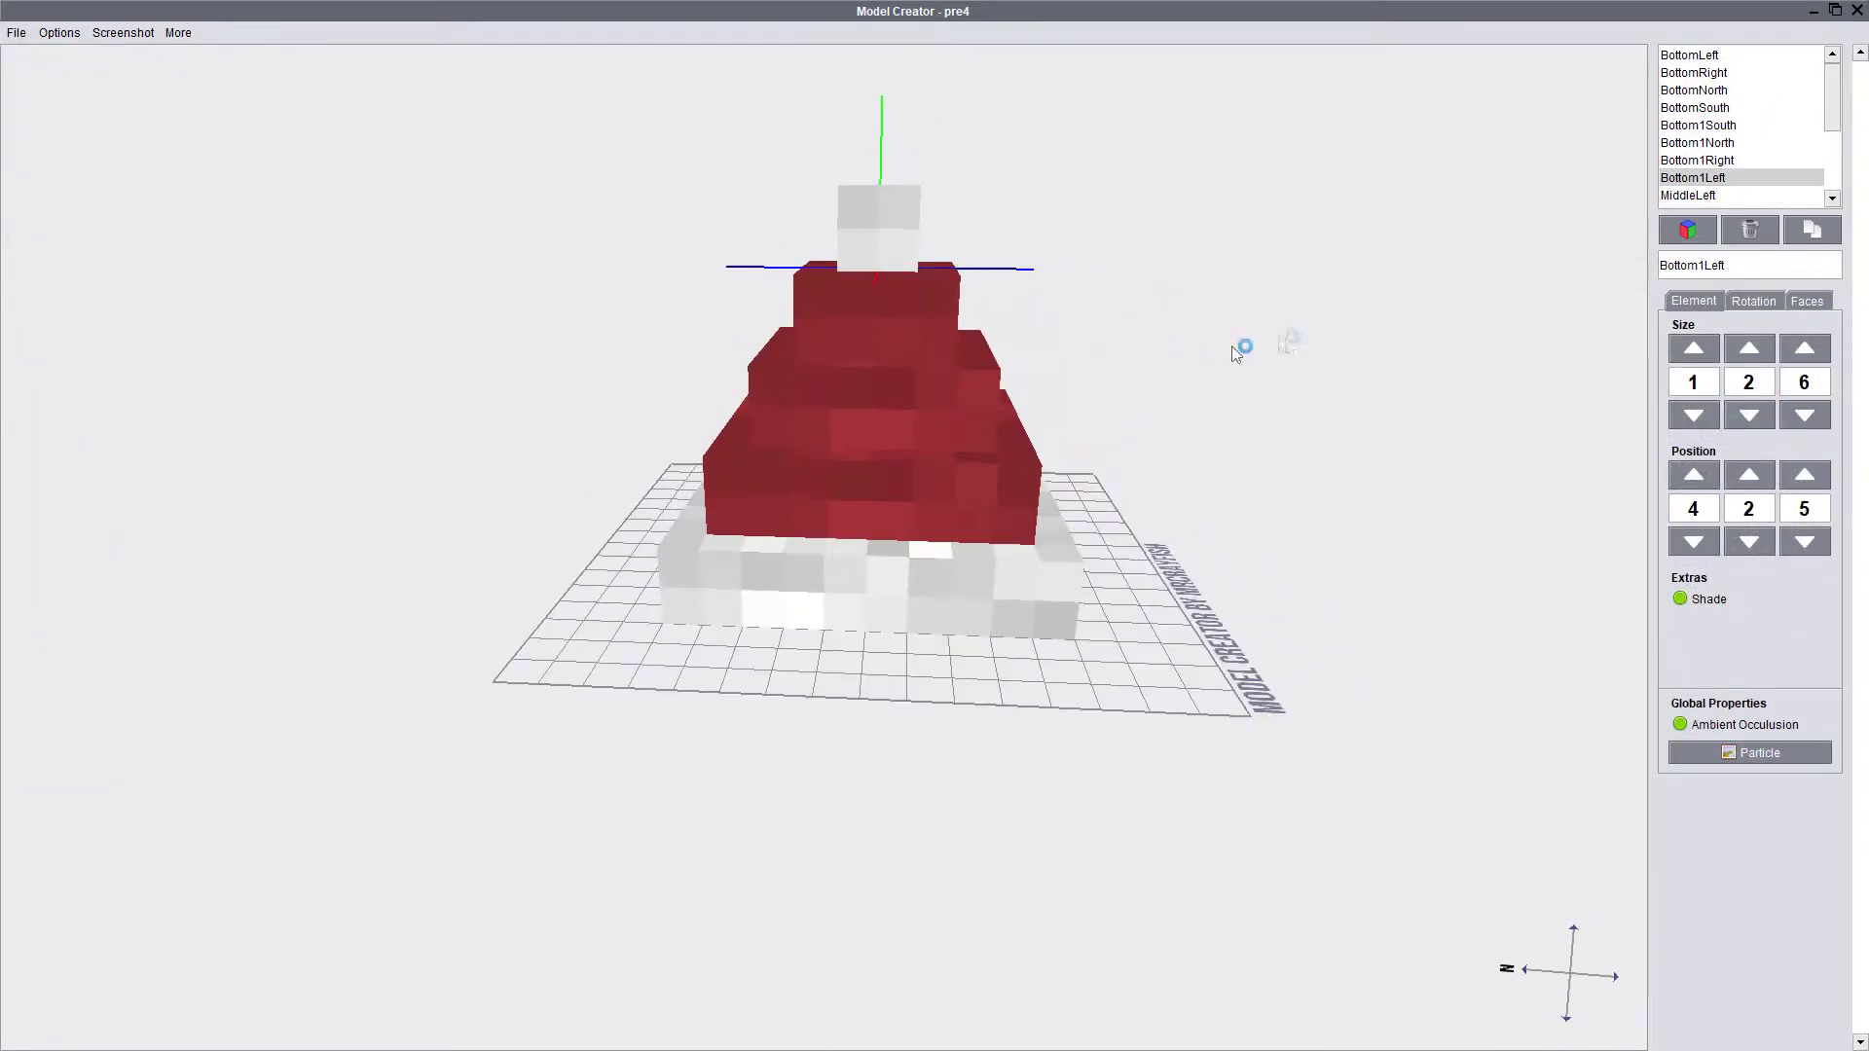
{"action": "left_click", "coordinate": [1808, 301]}
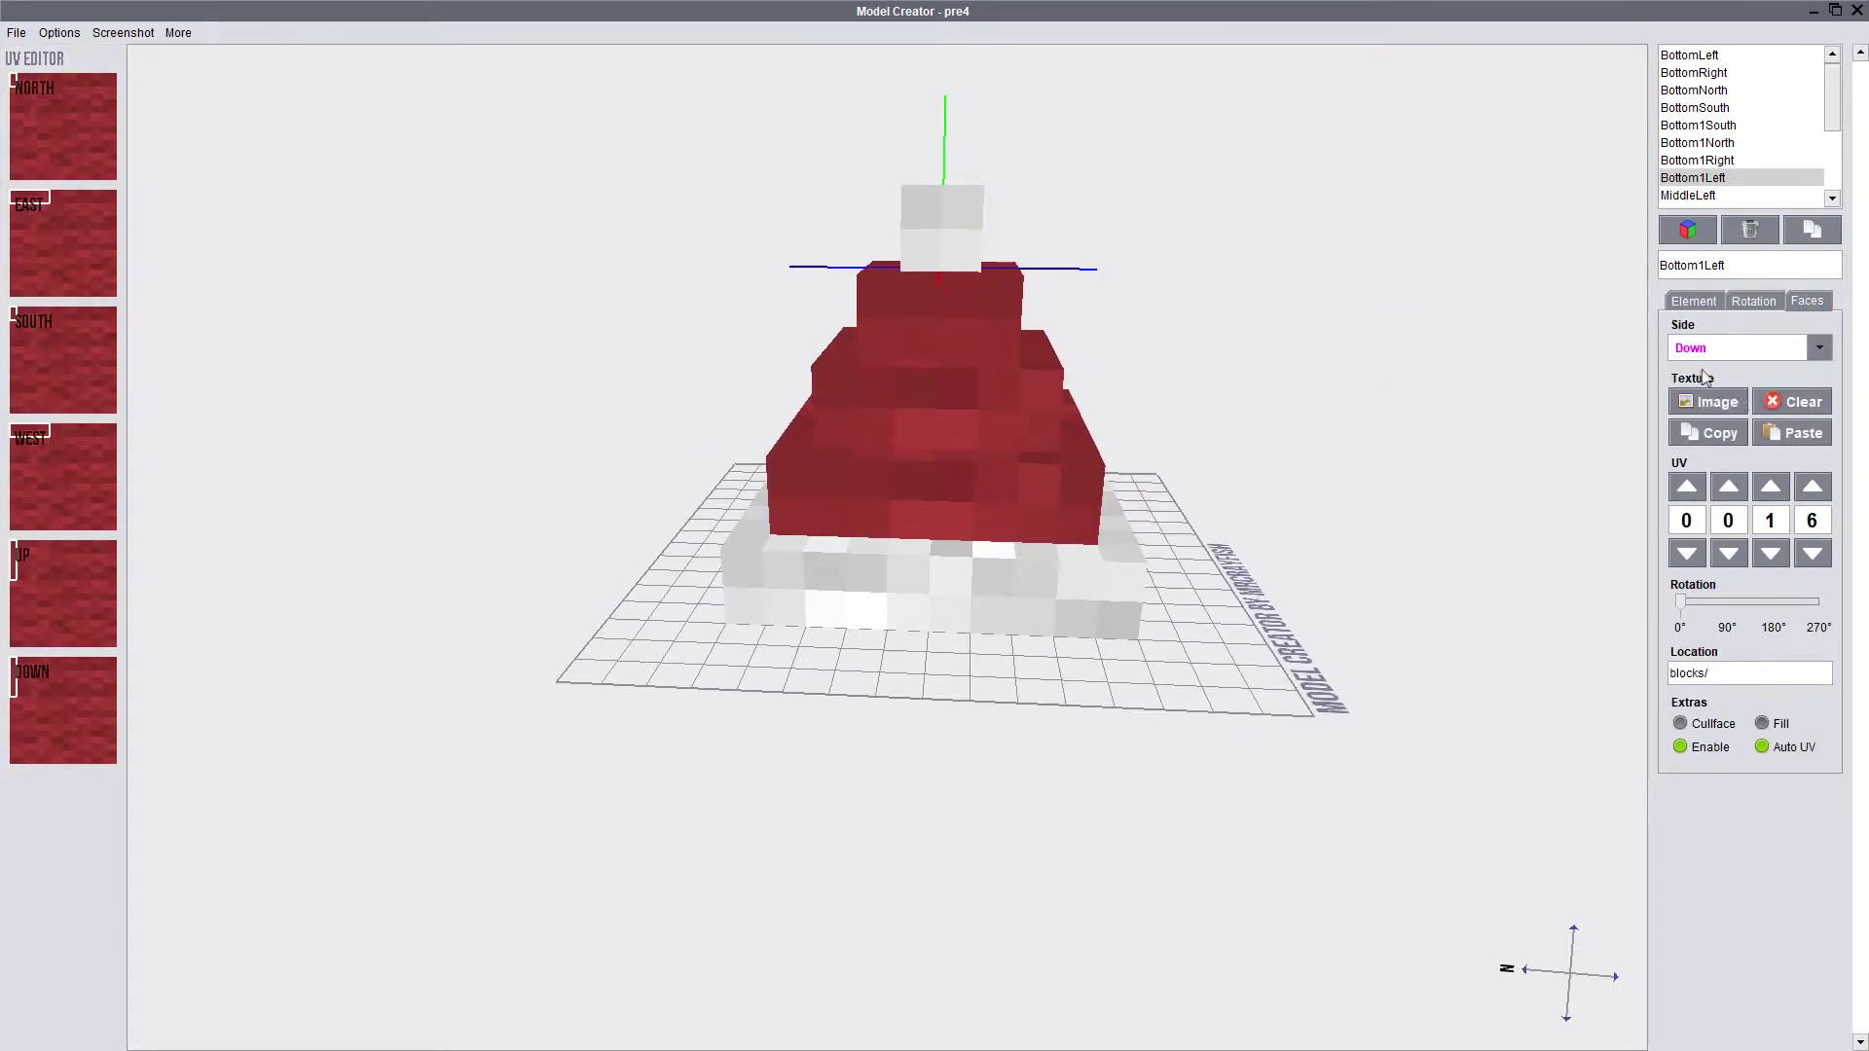
{"action": "left_click_drag", "start_coordinate": [1298, 261], "coordinate": [1126, 458]}
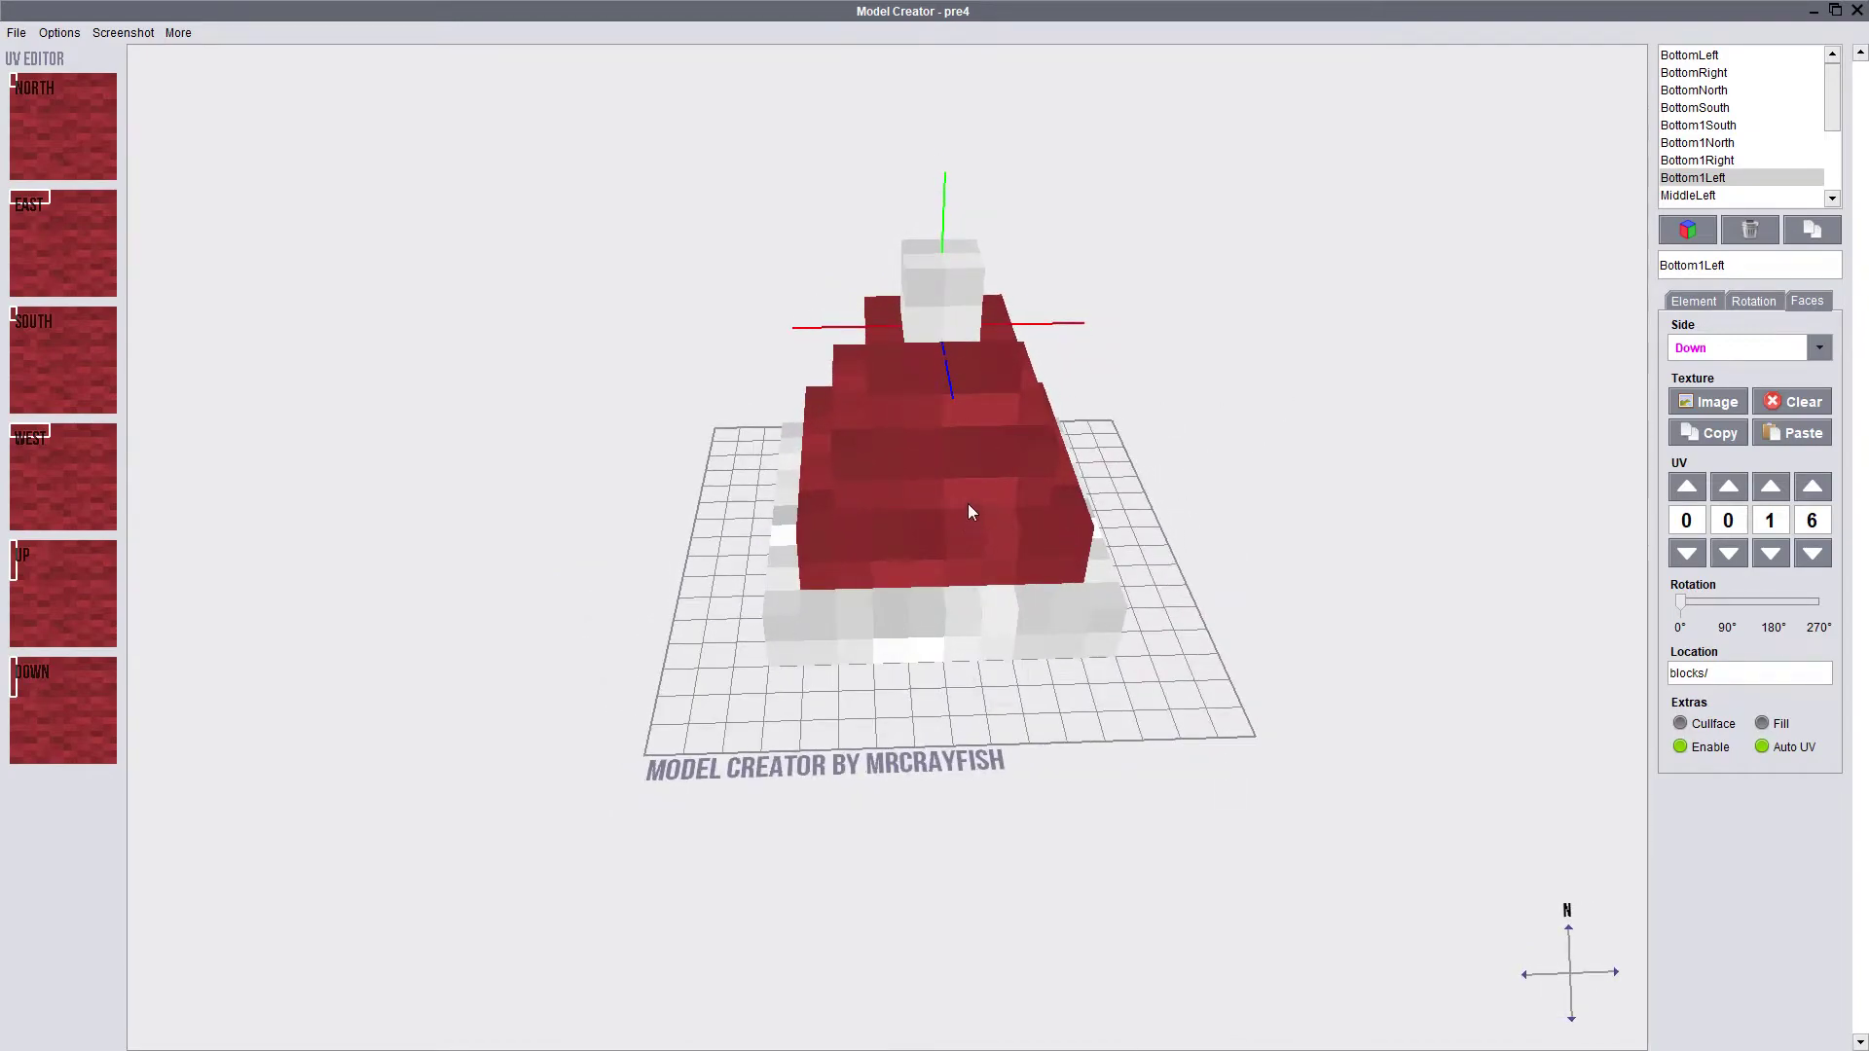
{"action": "left_click_drag", "start_coordinate": [776, 678], "coordinate": [994, 432]}
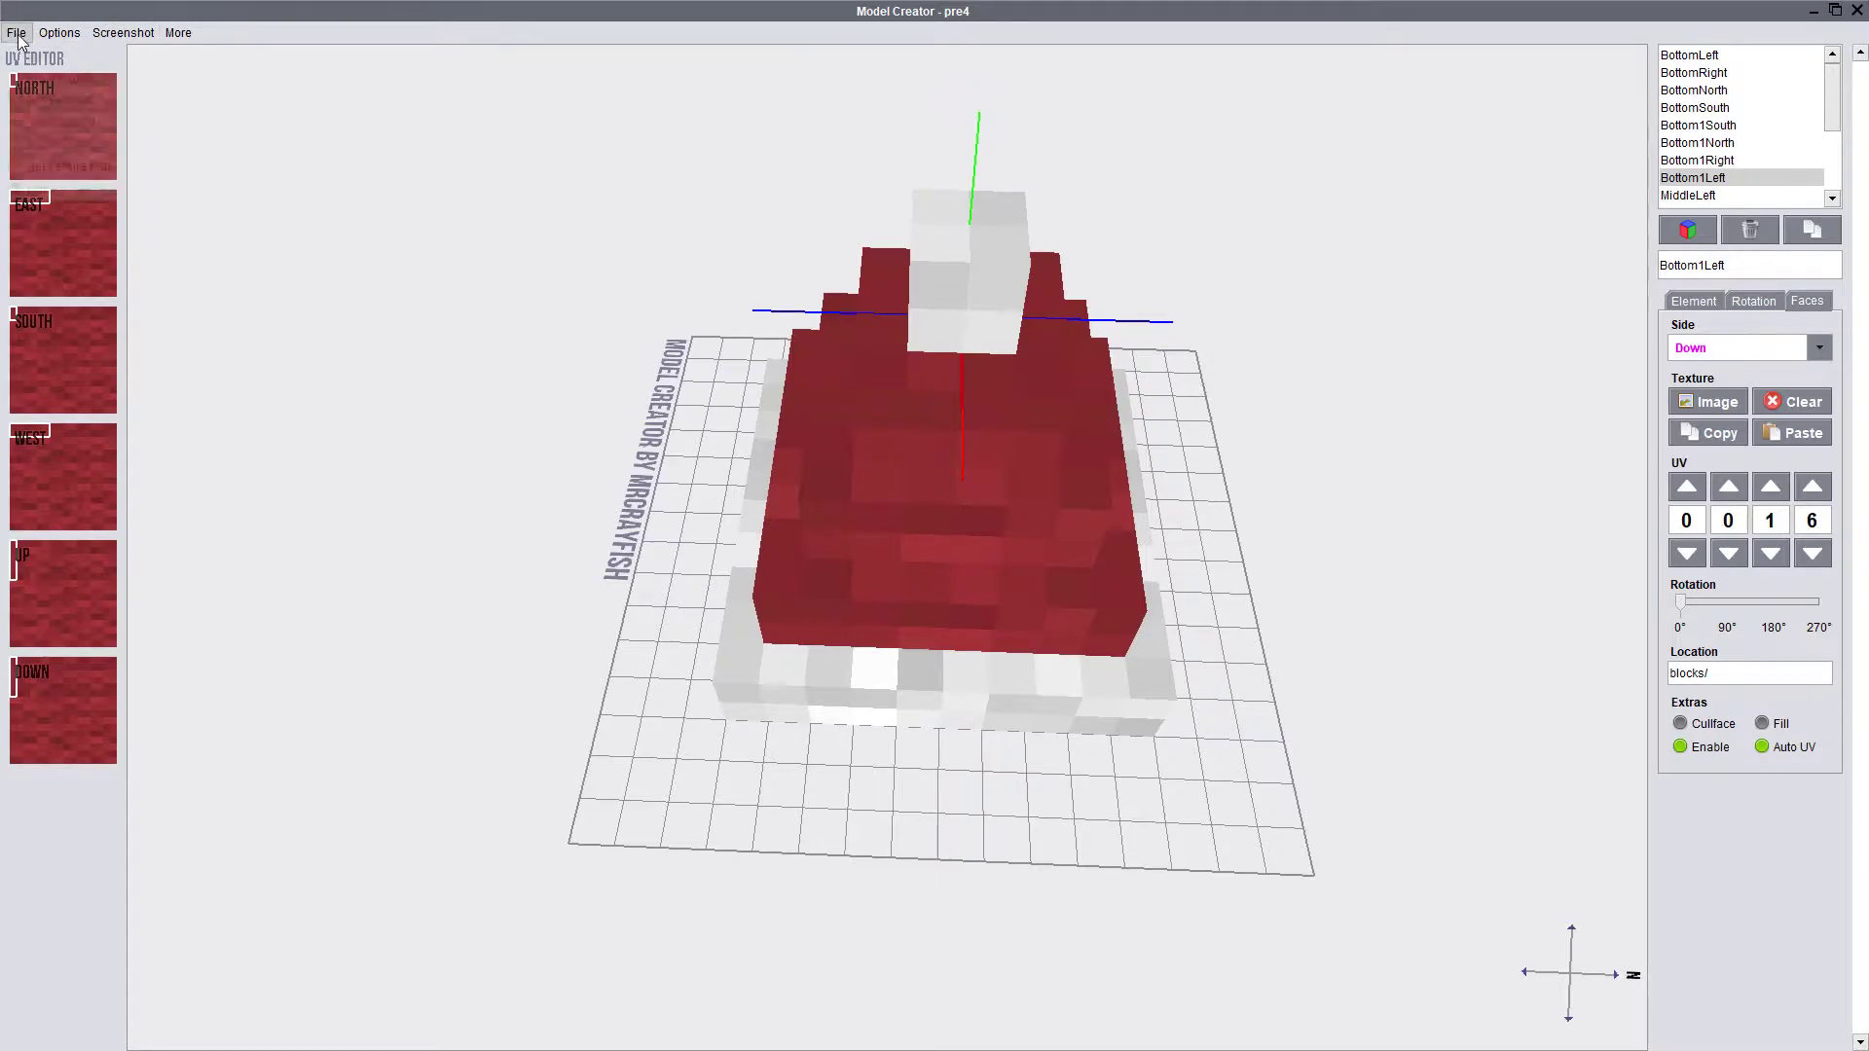
{"action": "left_click", "coordinate": [124, 32]}
Step: Cancel the project save and begin a JSON export, navigating up to the desktop
{"action": "left_click", "coordinate": [16, 32]}
{"action": "left_click", "coordinate": [44, 99]}
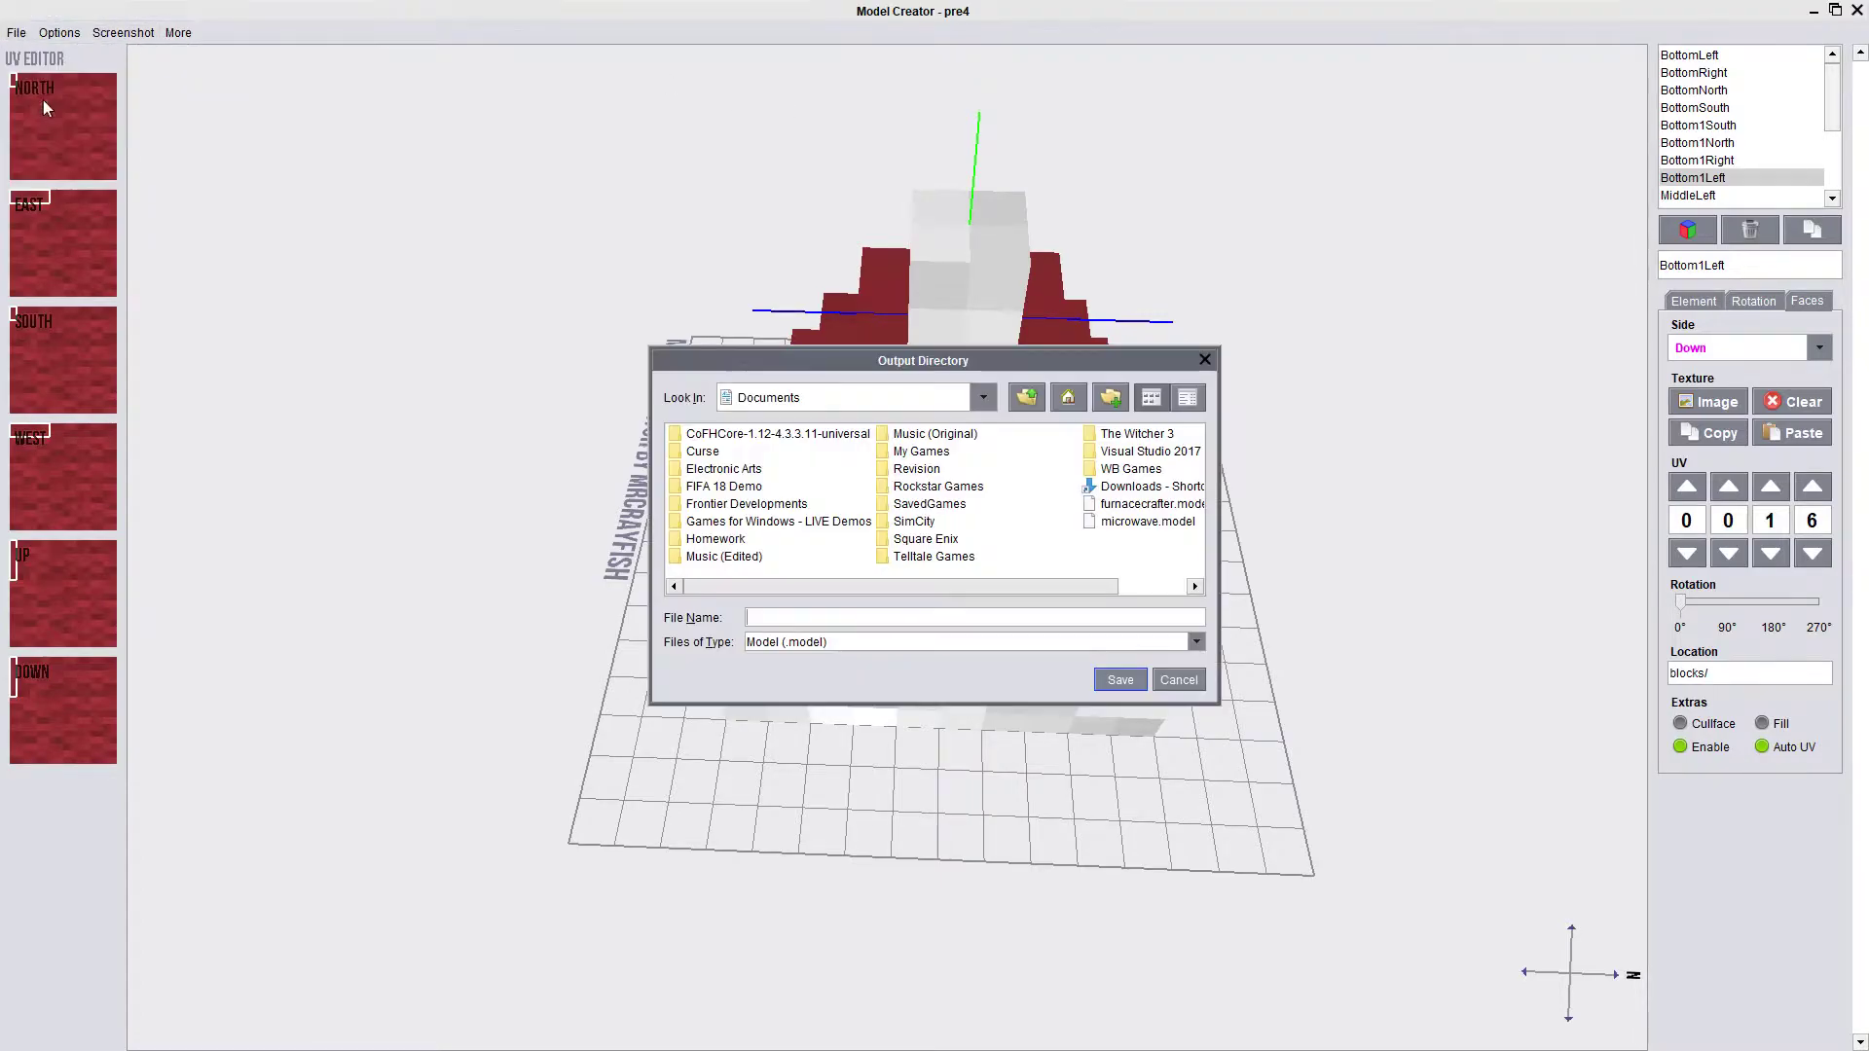
{"action": "key", "text": "Escape"}
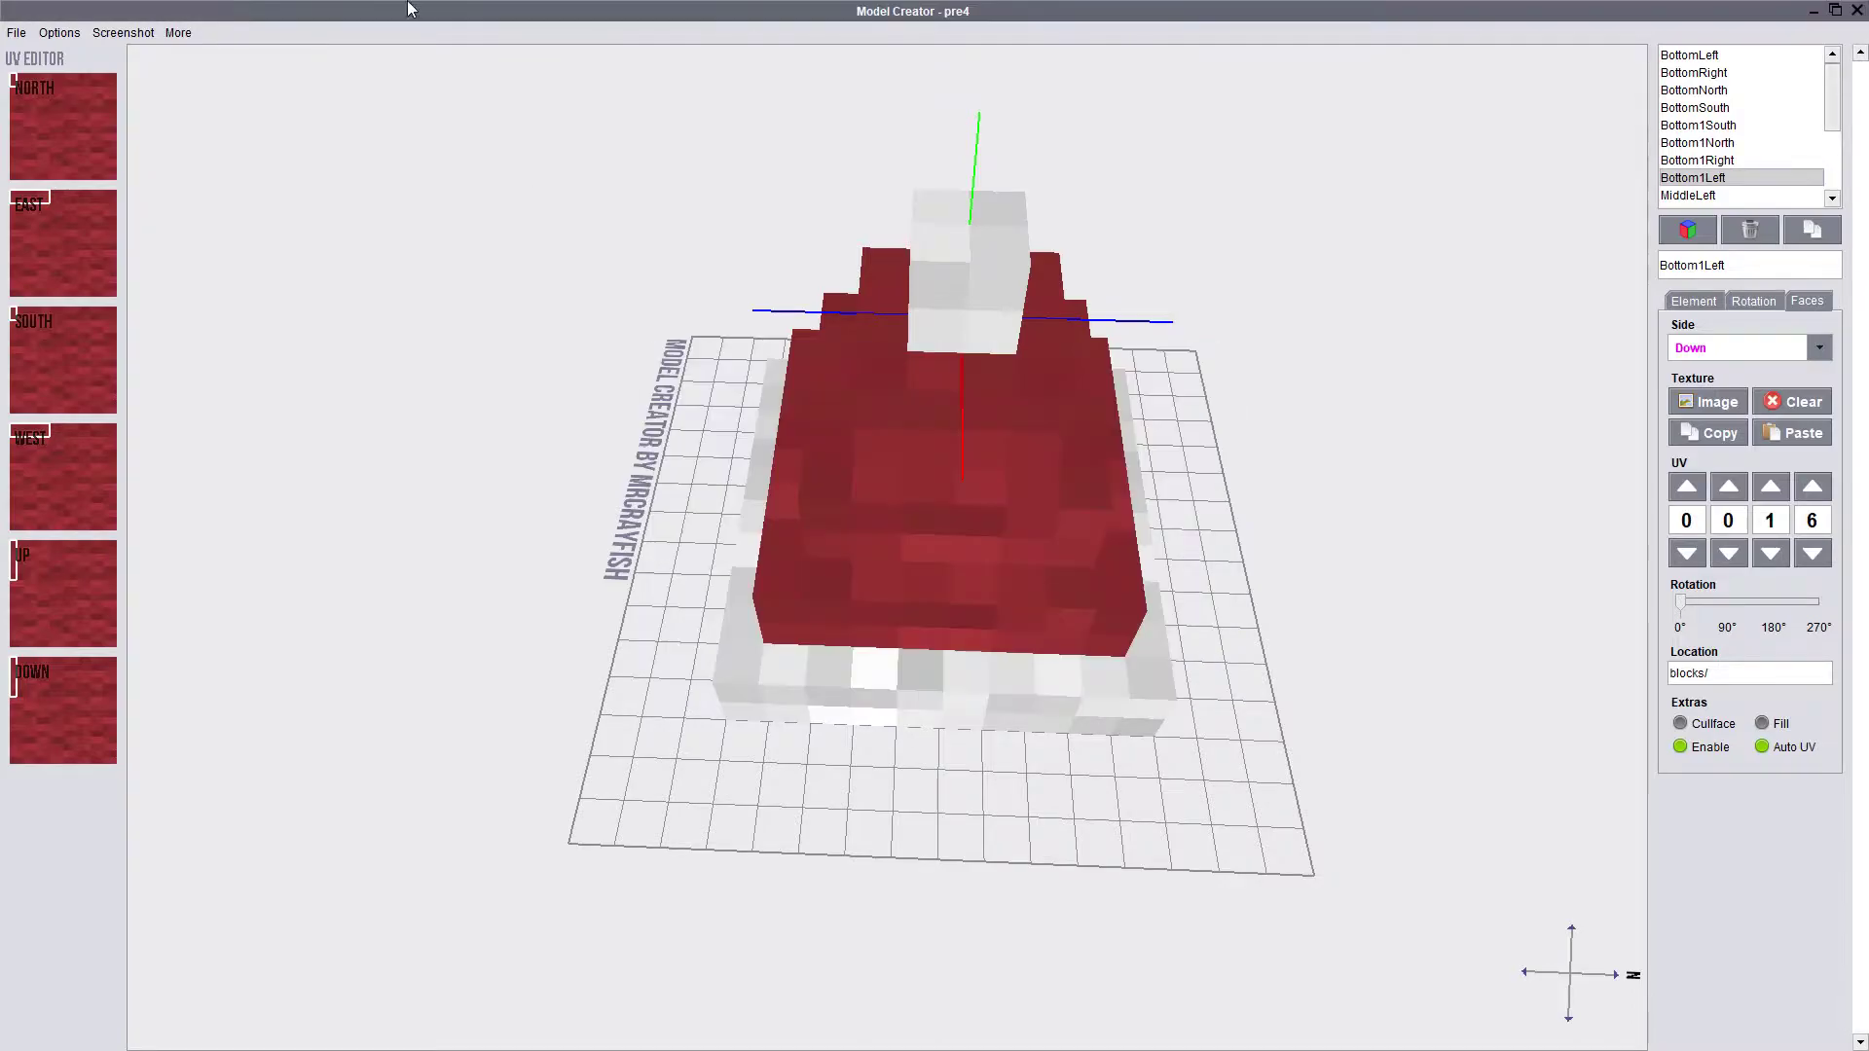
{"action": "left_click", "coordinate": [14, 35]}
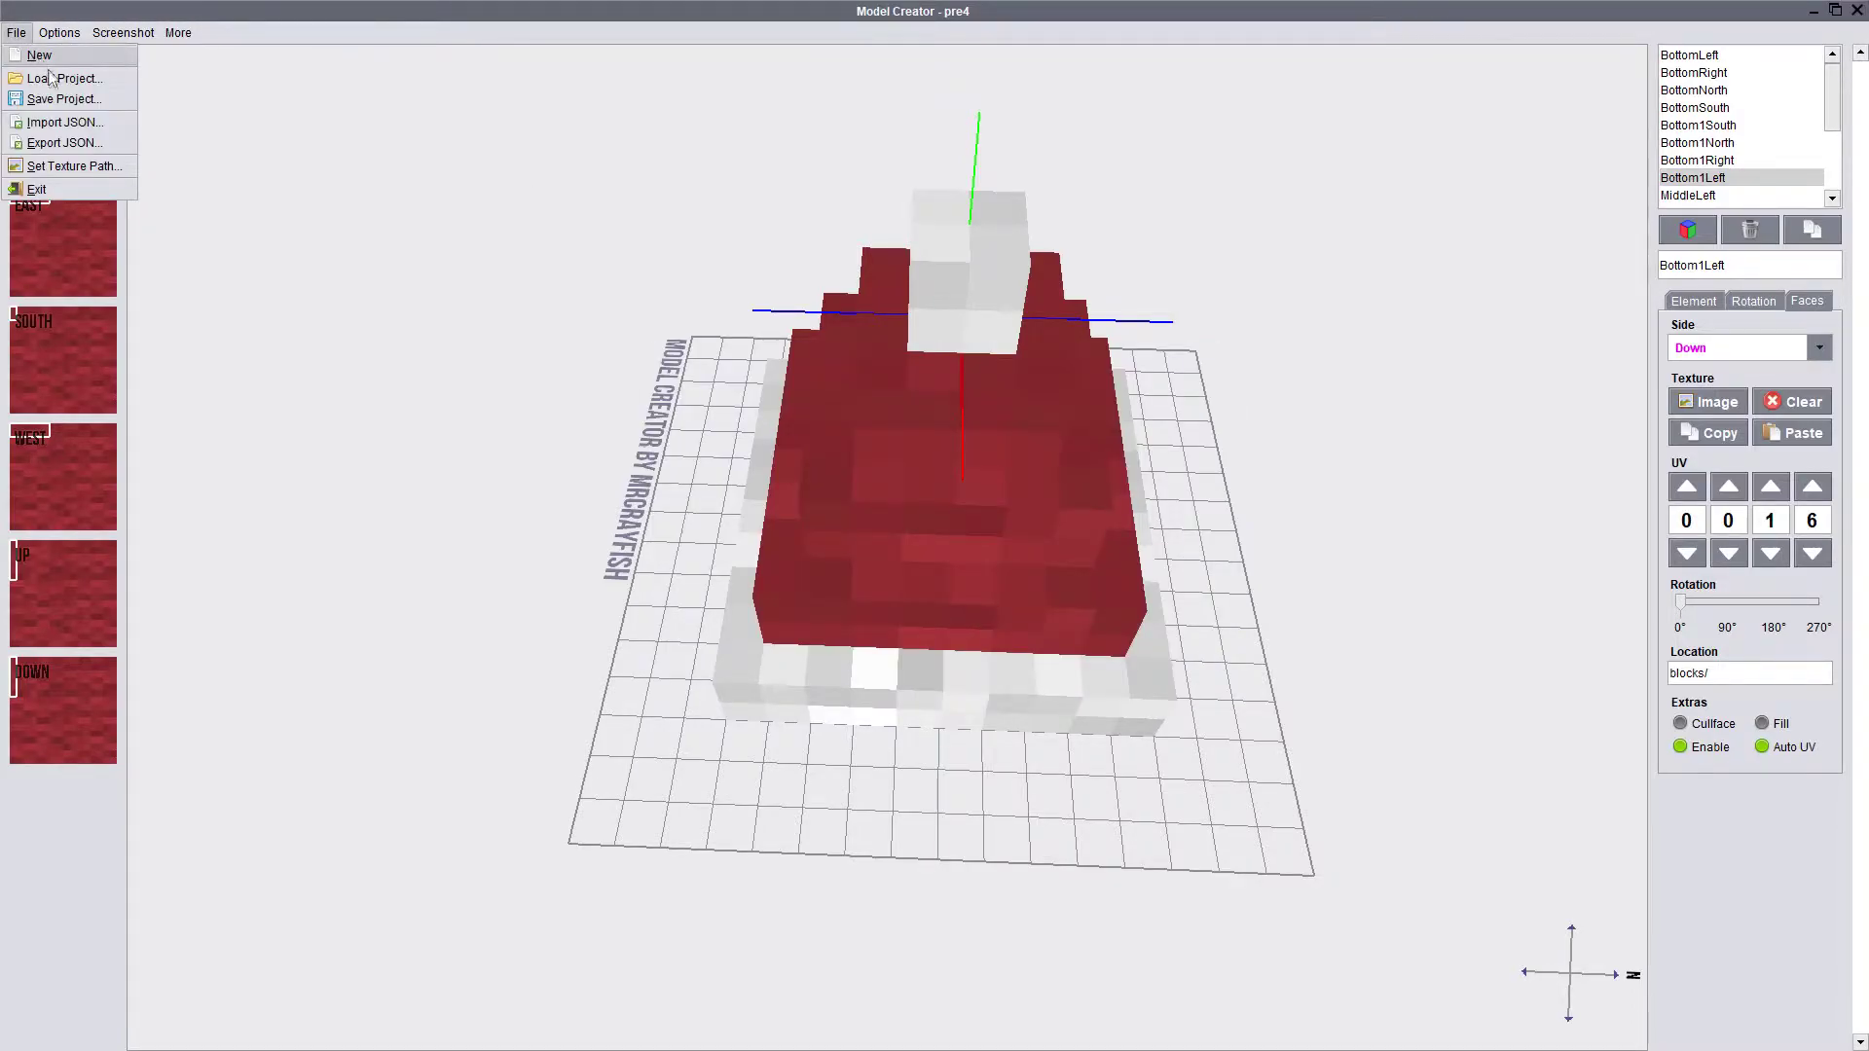
{"action": "left_click", "coordinate": [60, 142]}
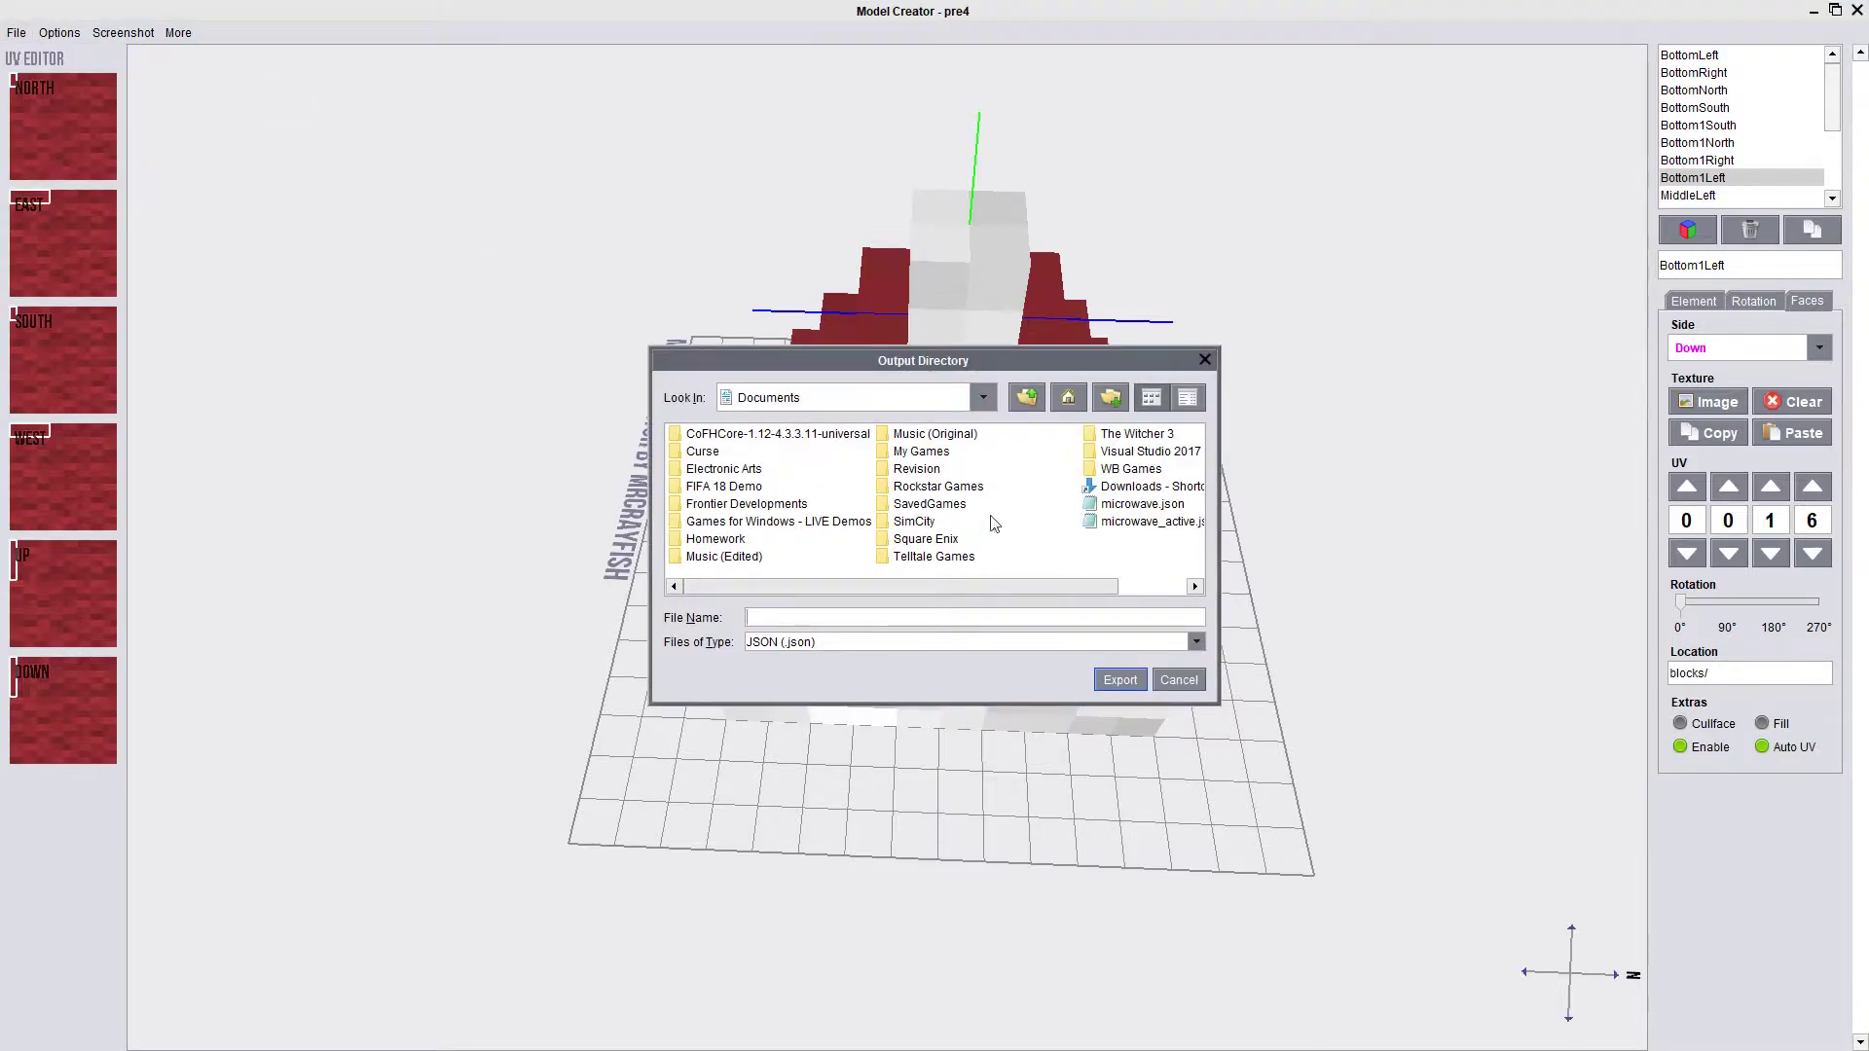
{"action": "left_click", "coordinate": [1037, 405]}
{"action": "left_click", "coordinate": [1027, 399]}
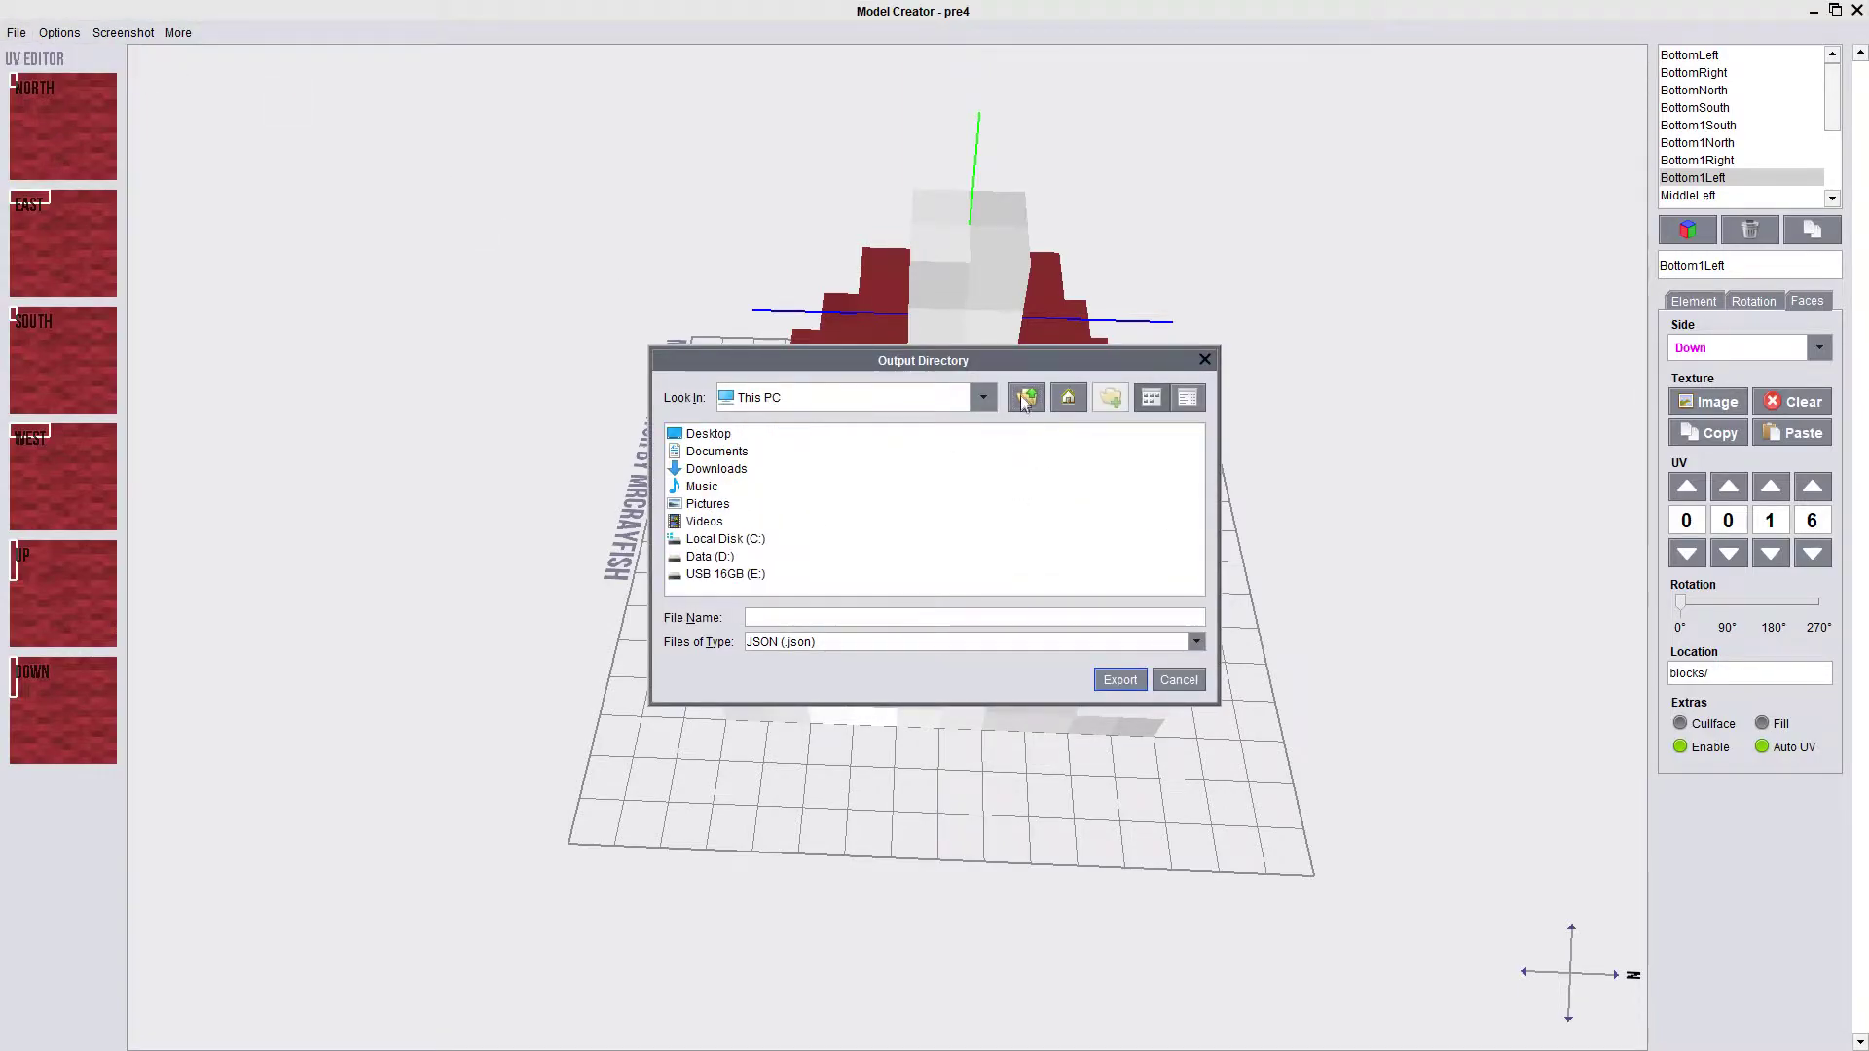
{"action": "left_click", "coordinate": [1026, 399]}
Step: Browse into the mod's tm/models/block folder and export the model as santa_hat
{"action": "double_click", "coordinate": [707, 468]}
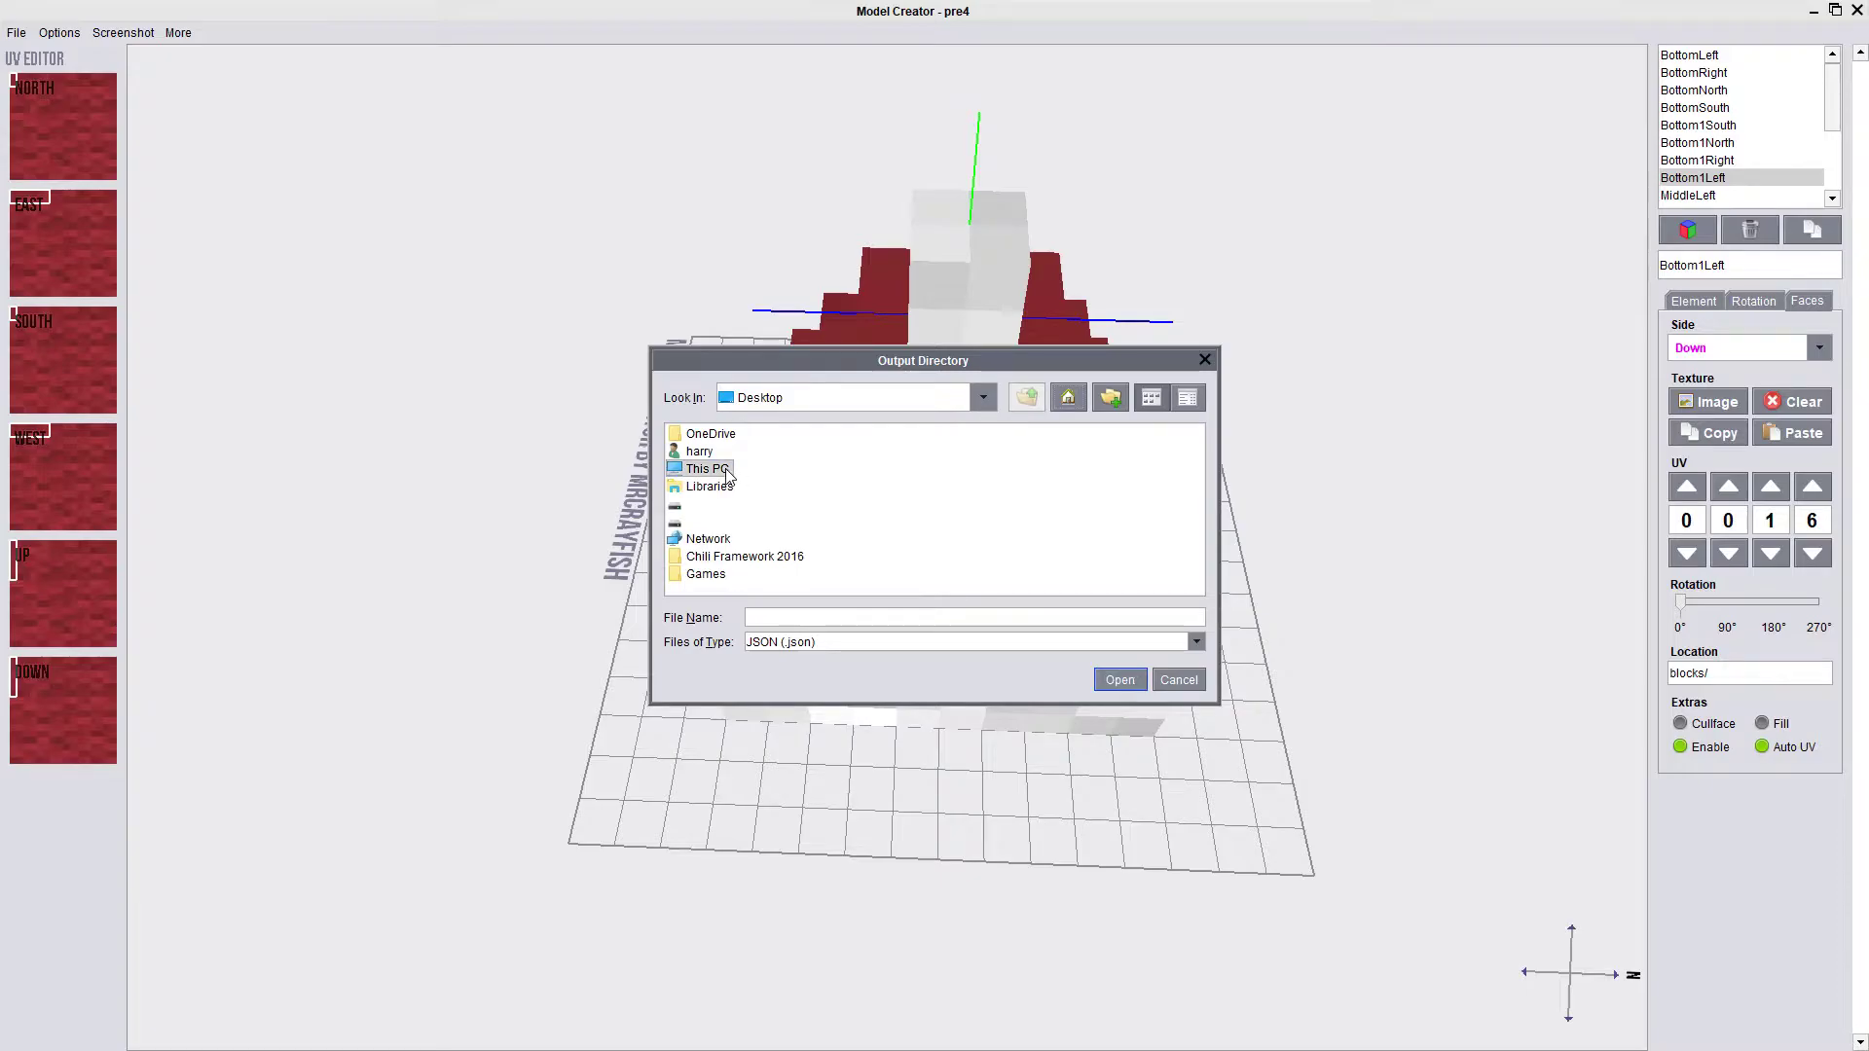
{"action": "double_click", "coordinate": [740, 525]}
{"action": "double_click", "coordinate": [743, 536]}
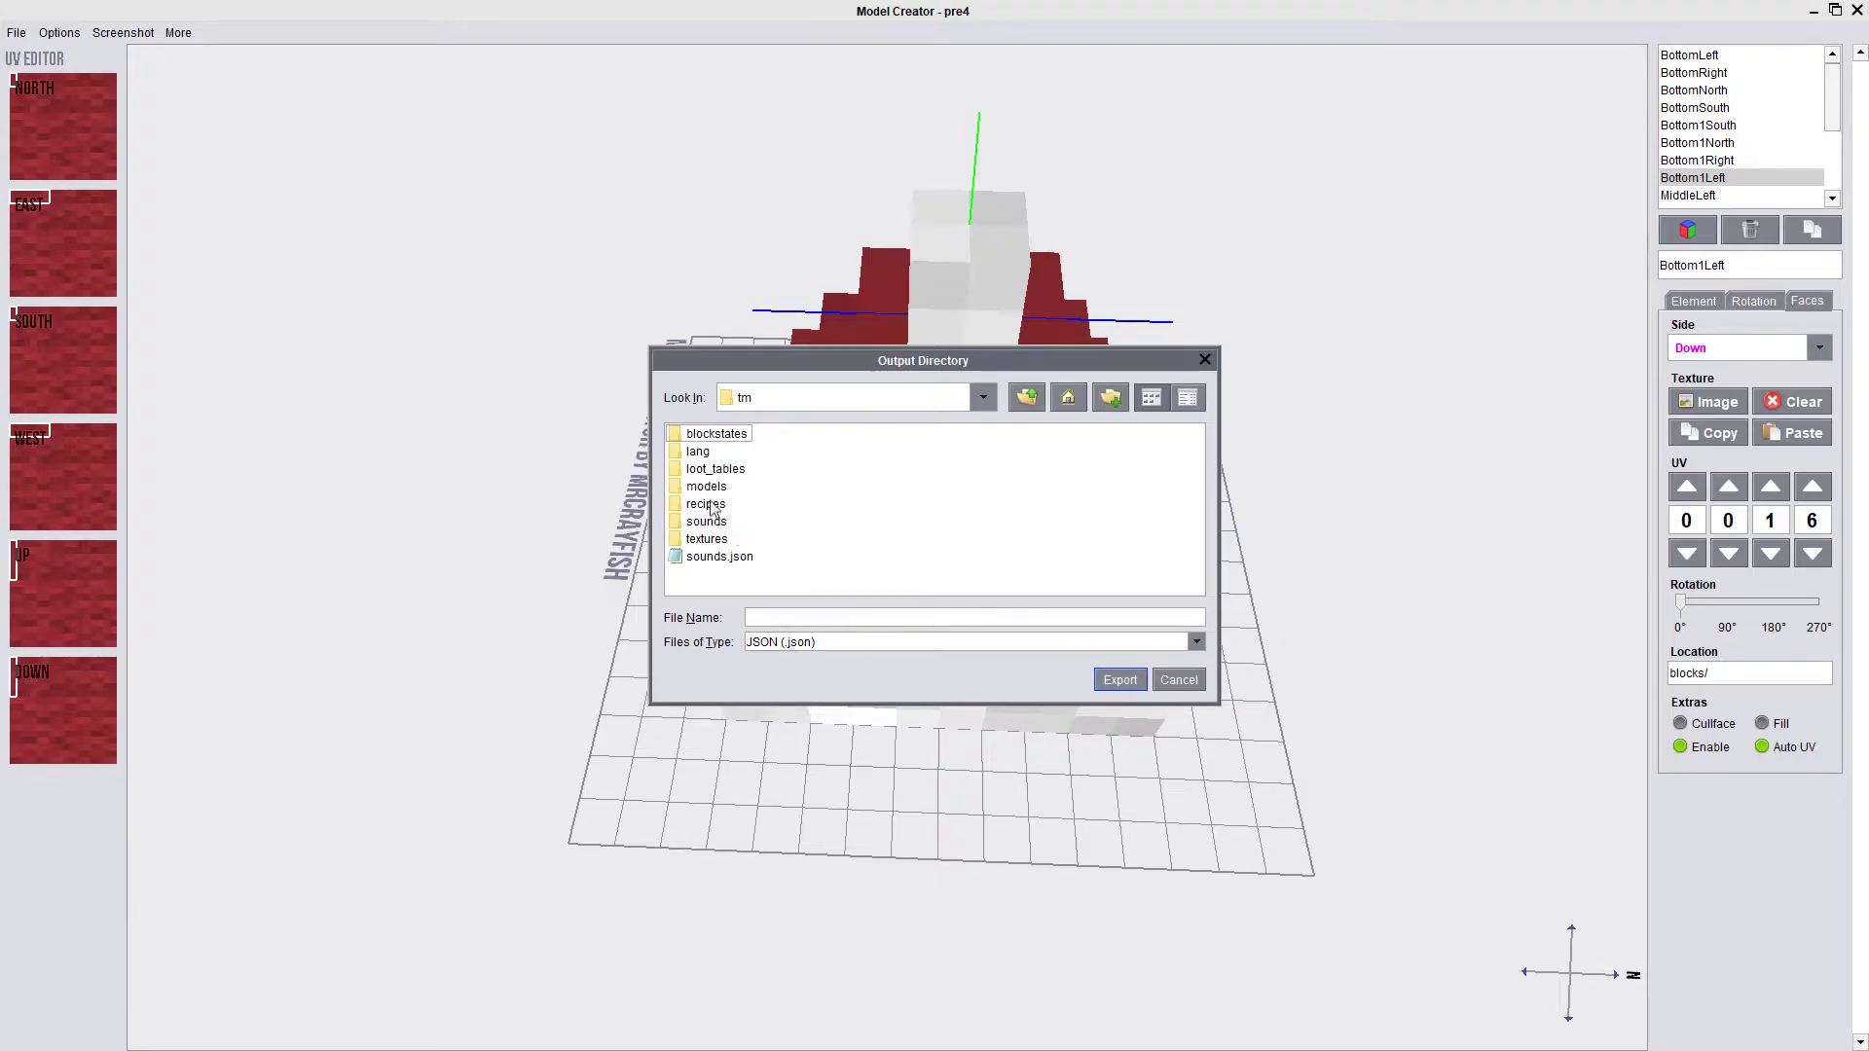
{"action": "double_click", "coordinate": [717, 486]}
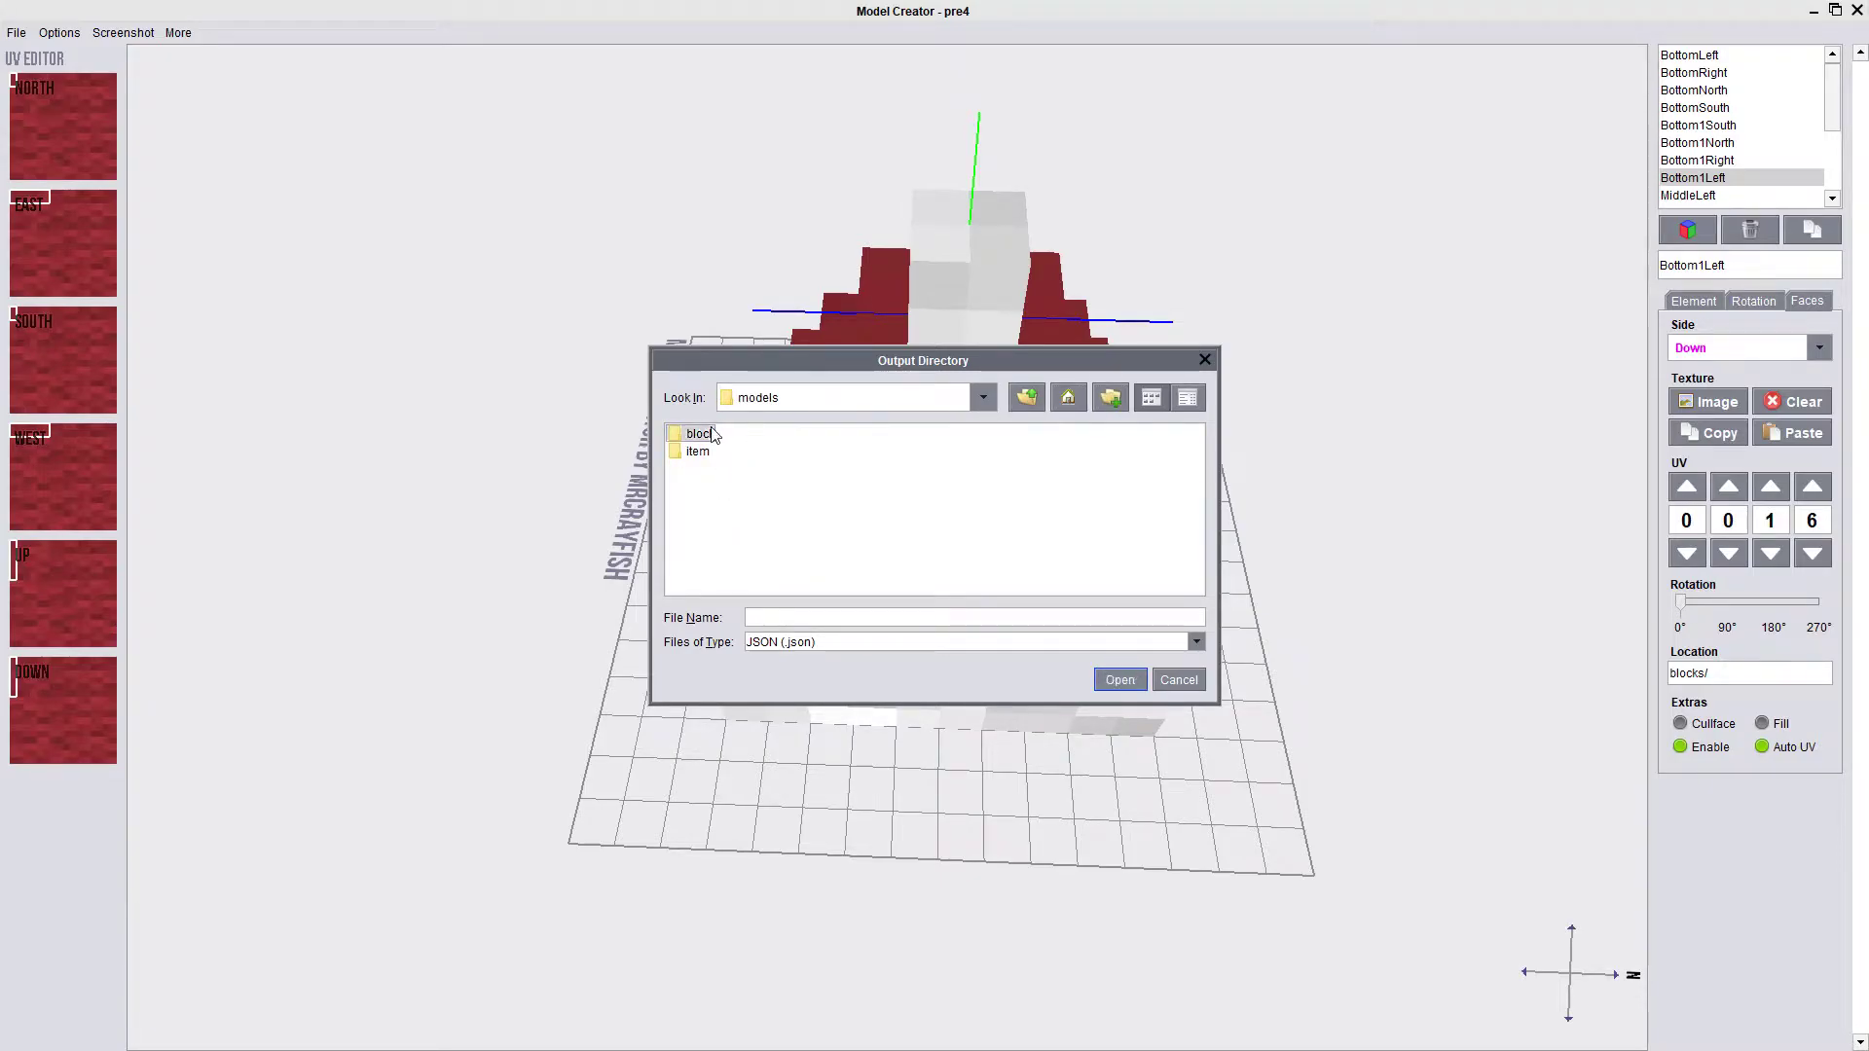
{"action": "double_click", "coordinate": [711, 435]}
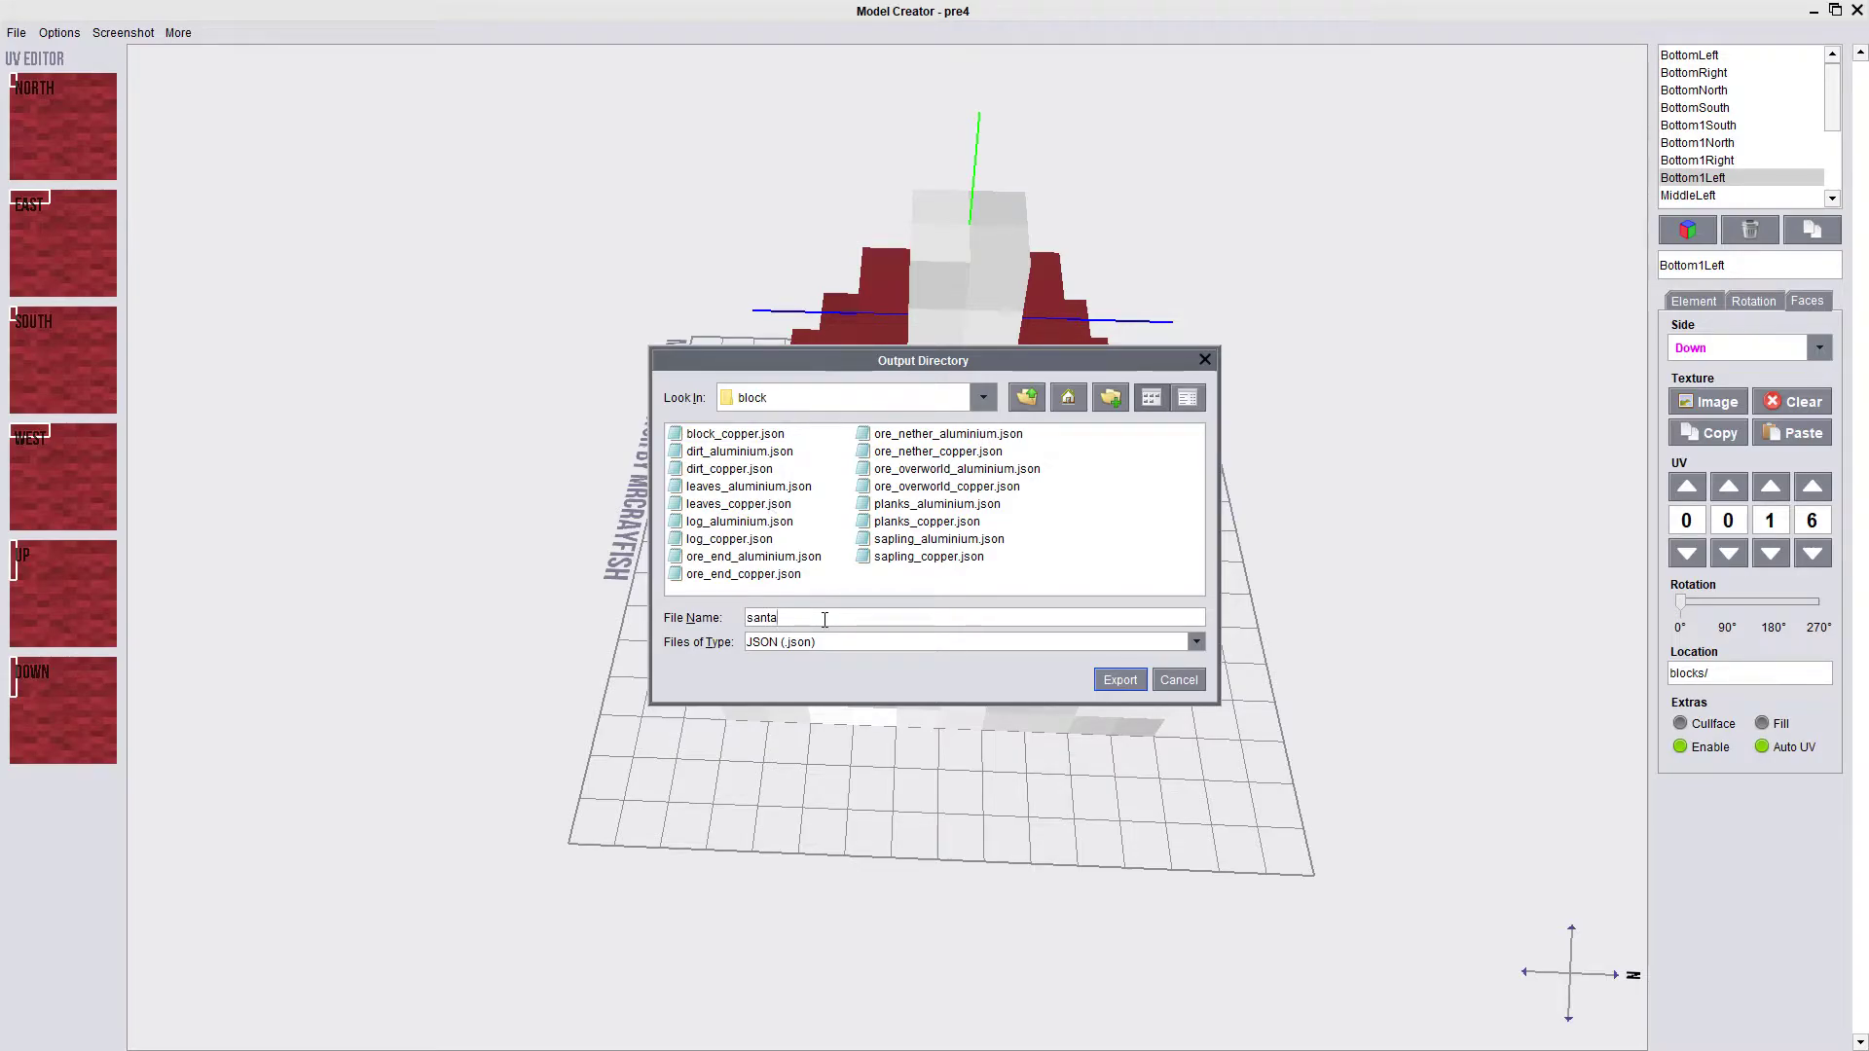
{"action": "key", "text": "Return"}
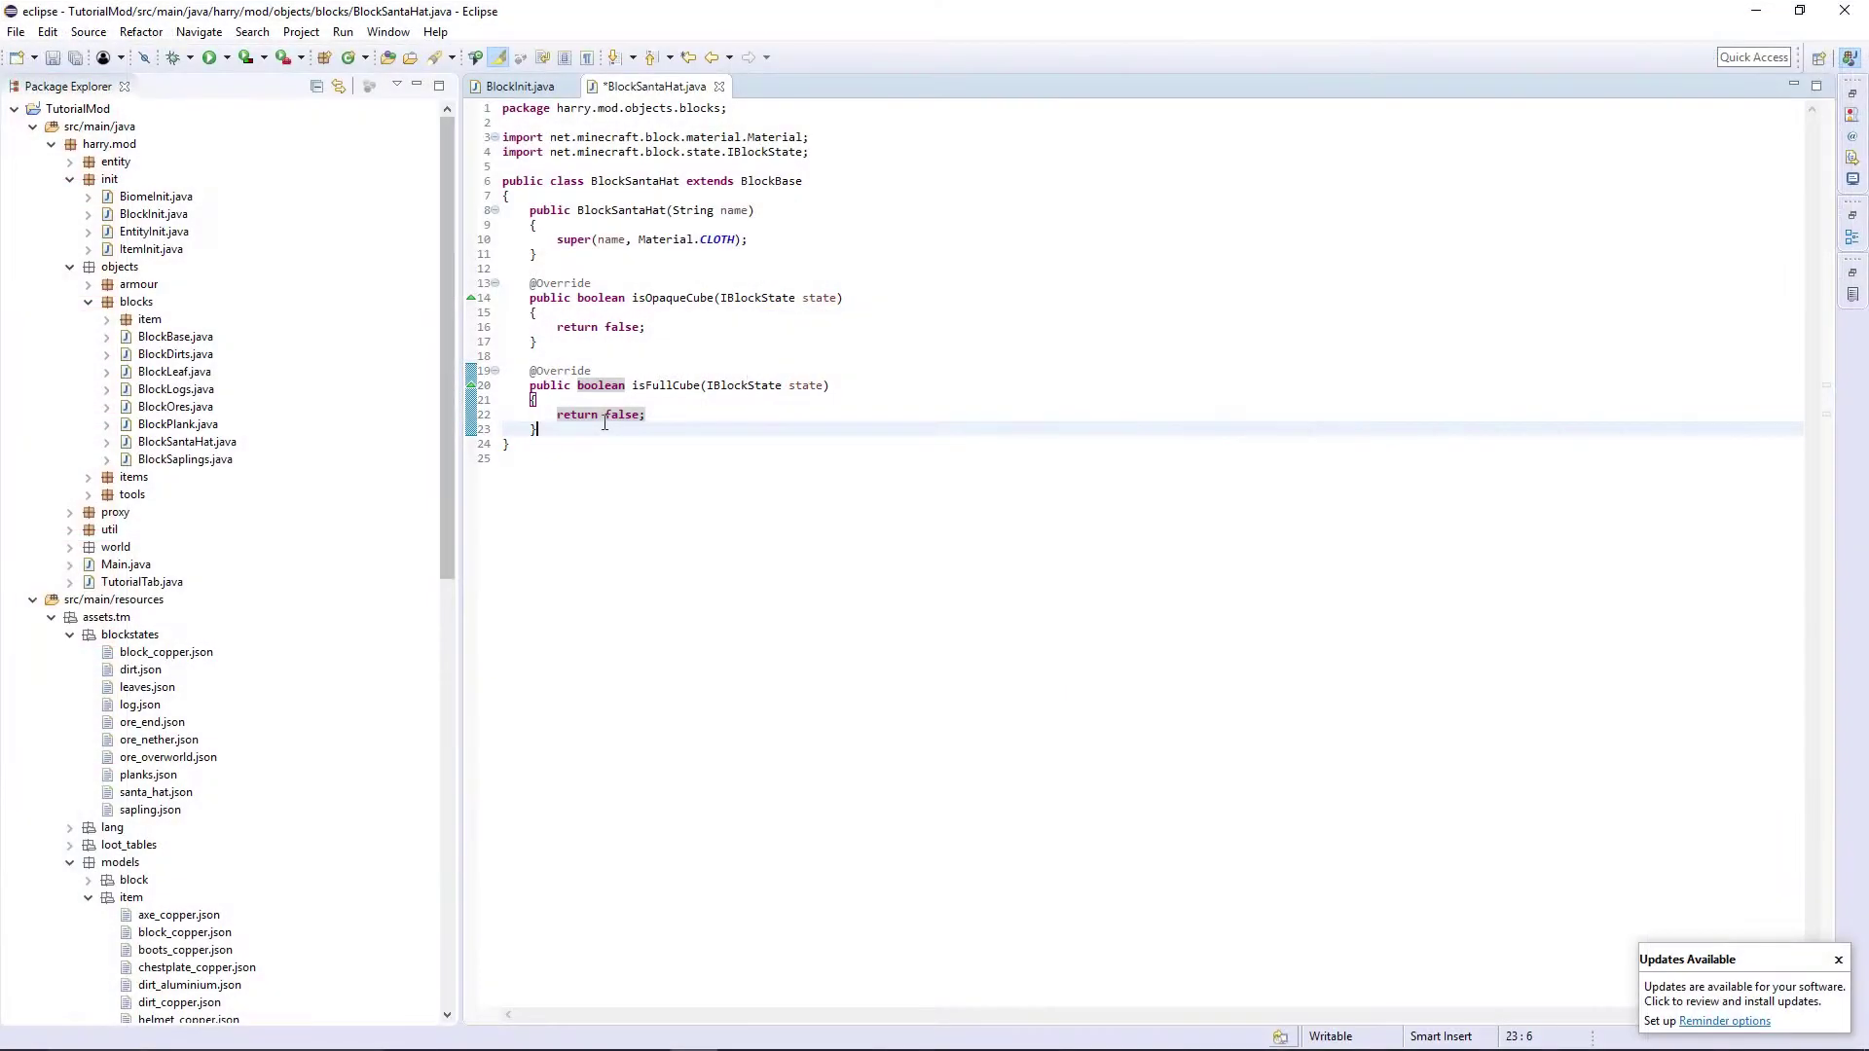
Step: Add a getBoundingBox override stub to BlockSantaHat
{"action": "key", "text": "Return"}
{"action": "key", "text": "Return"}
{"action": "key", "text": "ctrl+space"}
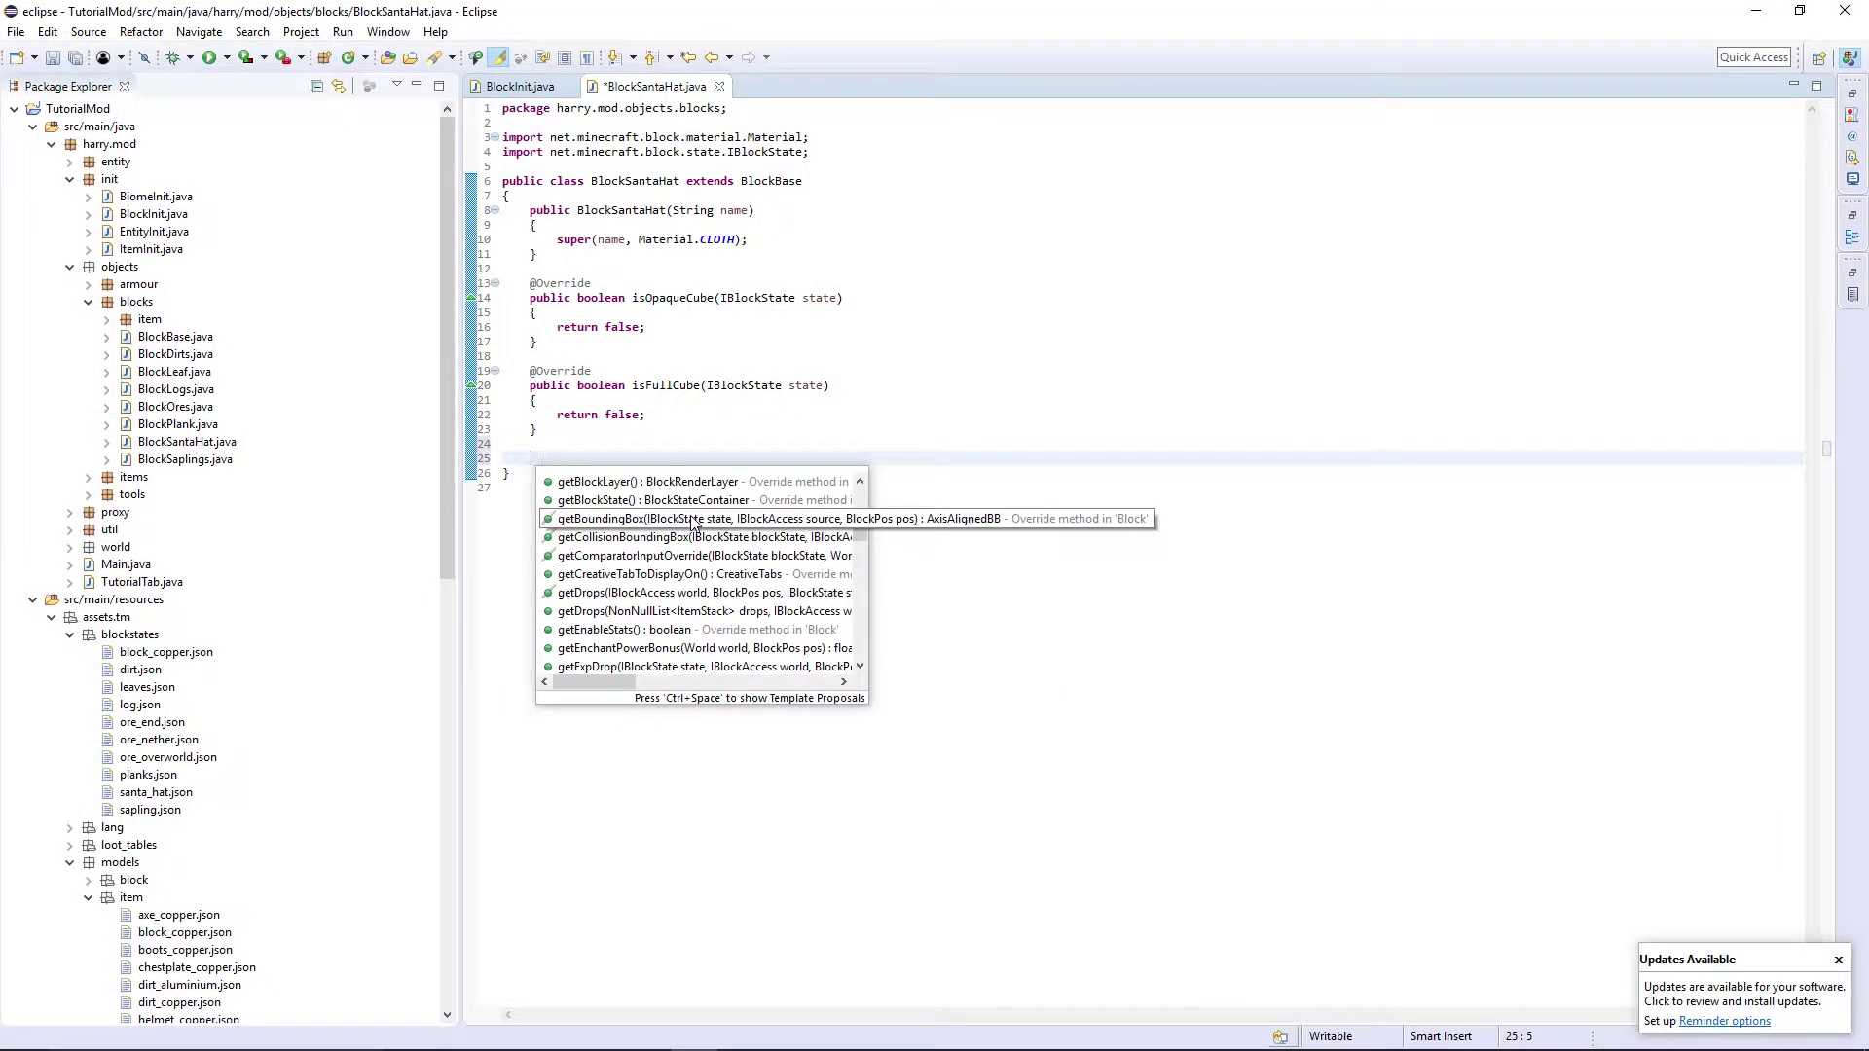
{"action": "double_click", "coordinate": [695, 519]}
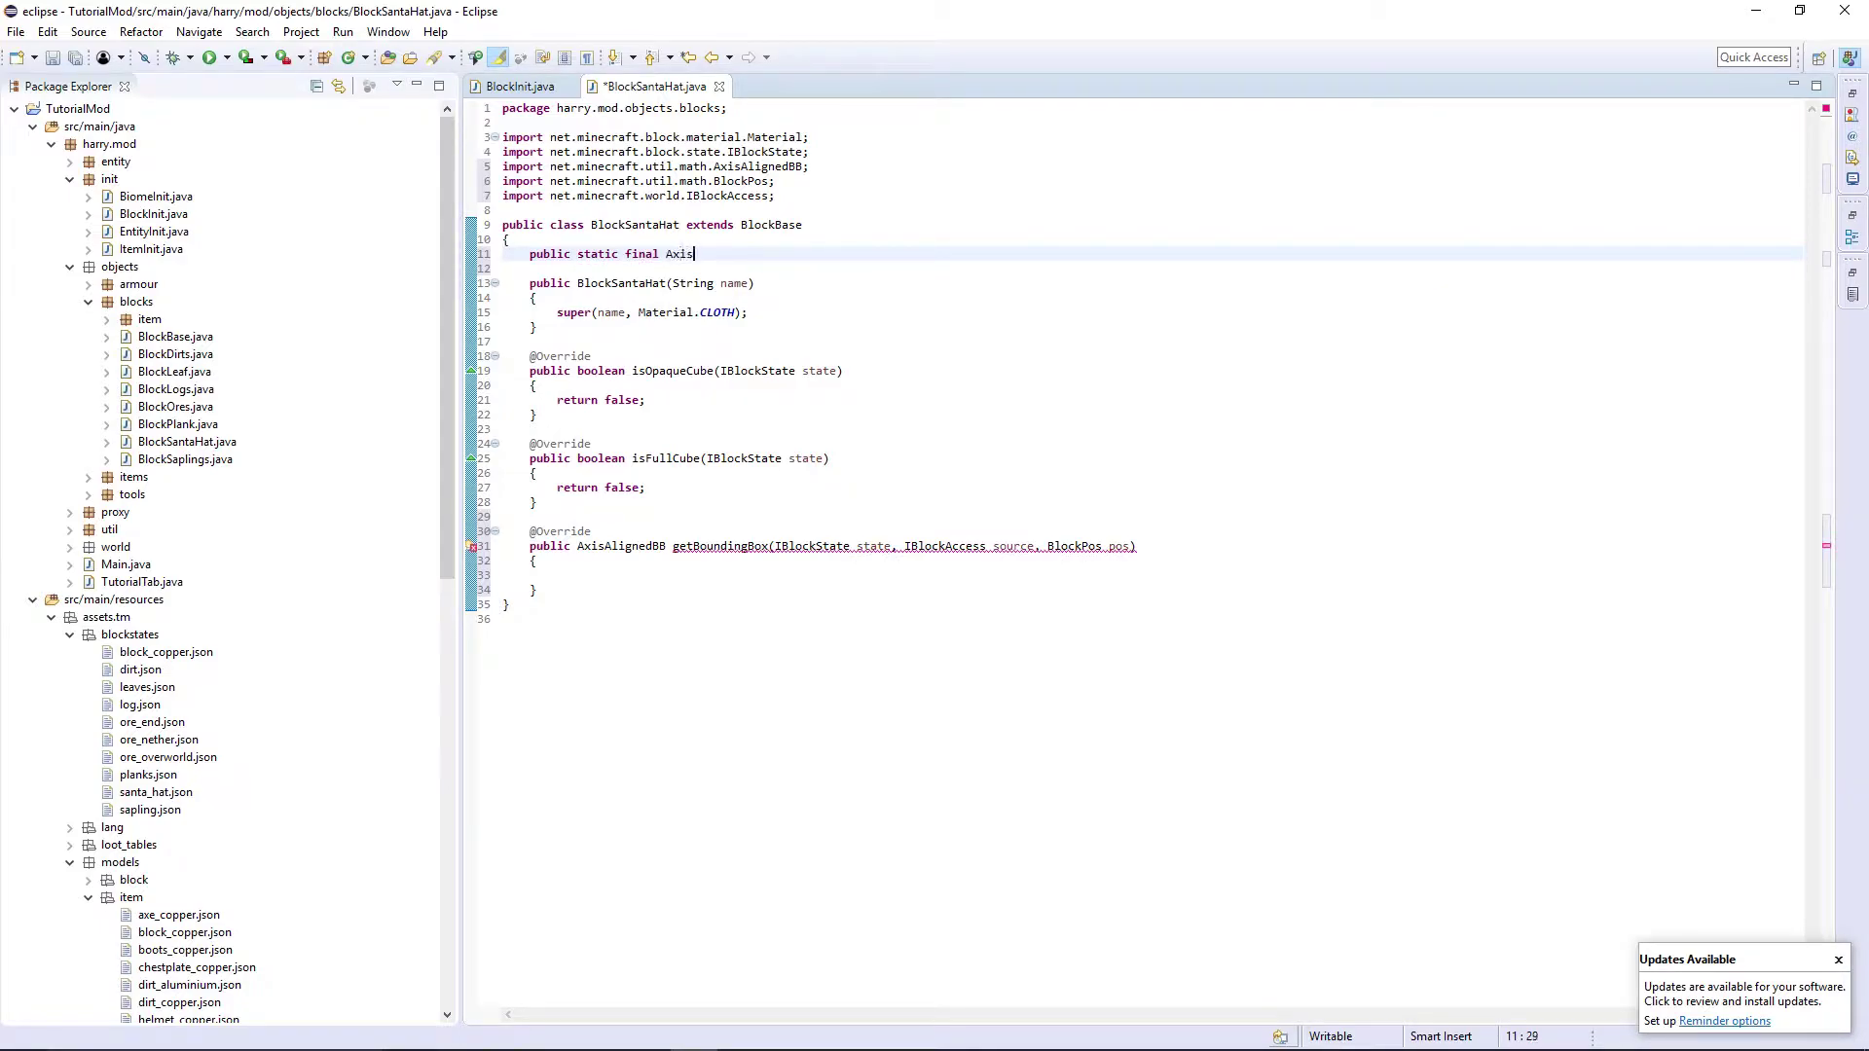
Step: Declare SANTA_HAT_AABB as a new AxisAlignedBB using the six-double-coordinate constructor
{"action": "type", "text": "AlignedBB"}
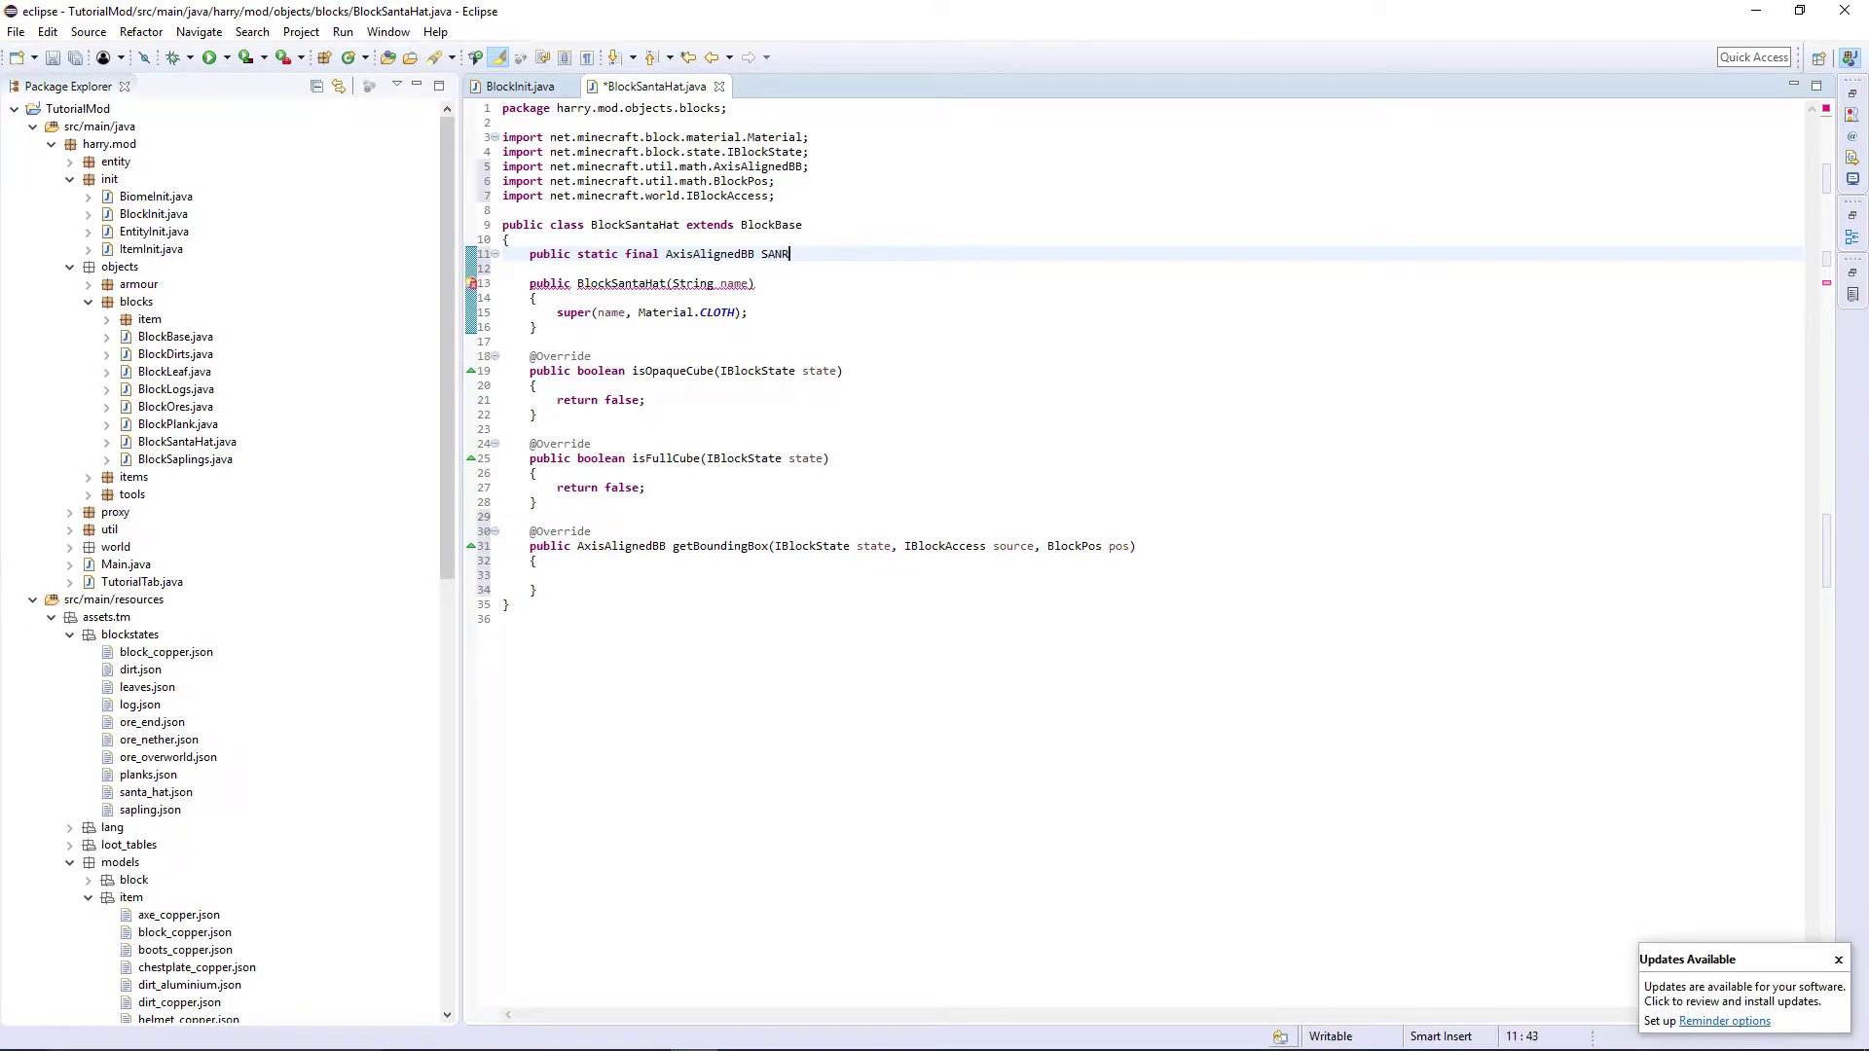
{"action": "type", "text": " SANTA_HAT_"}
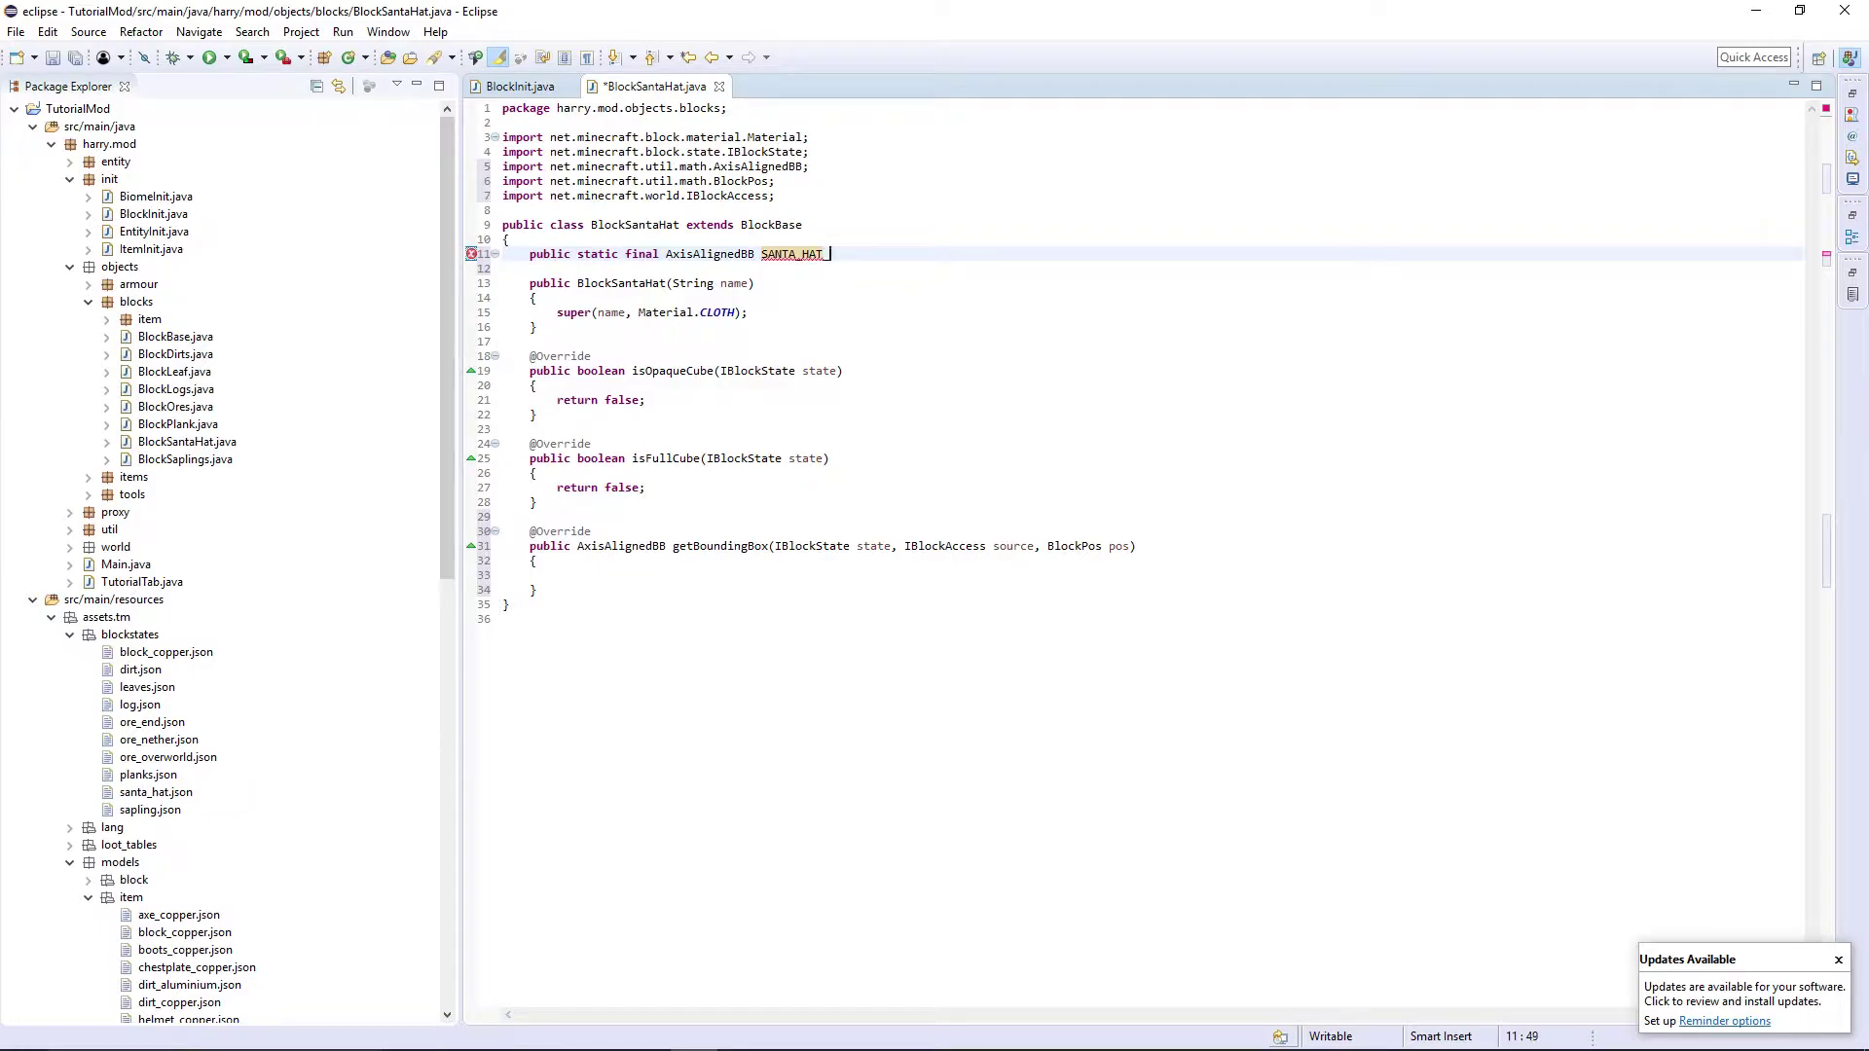
{"action": "type", "text": "AABB = new"}
{"action": "key", "text": "ctrl+space"}
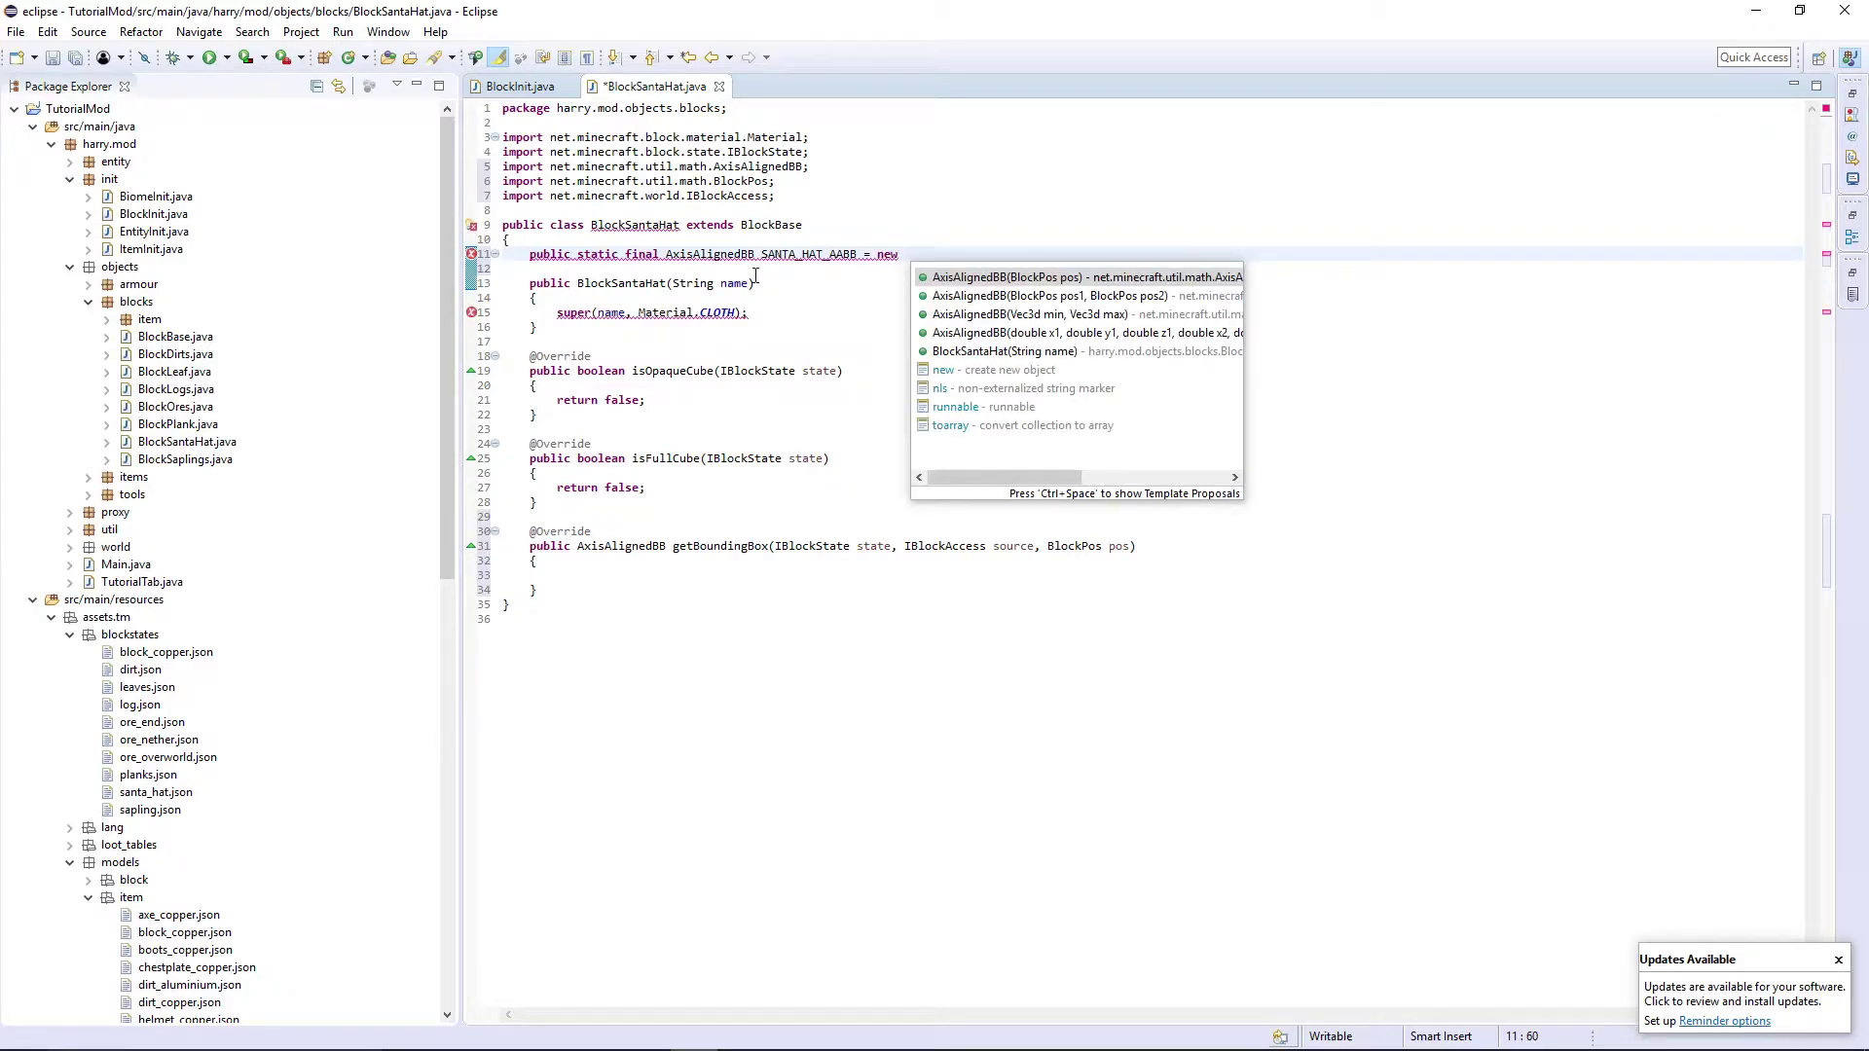
{"action": "key", "text": "Down"}
{"action": "key", "text": "Down"}
{"action": "key", "text": "Down"}
{"action": "key", "text": "Return"}
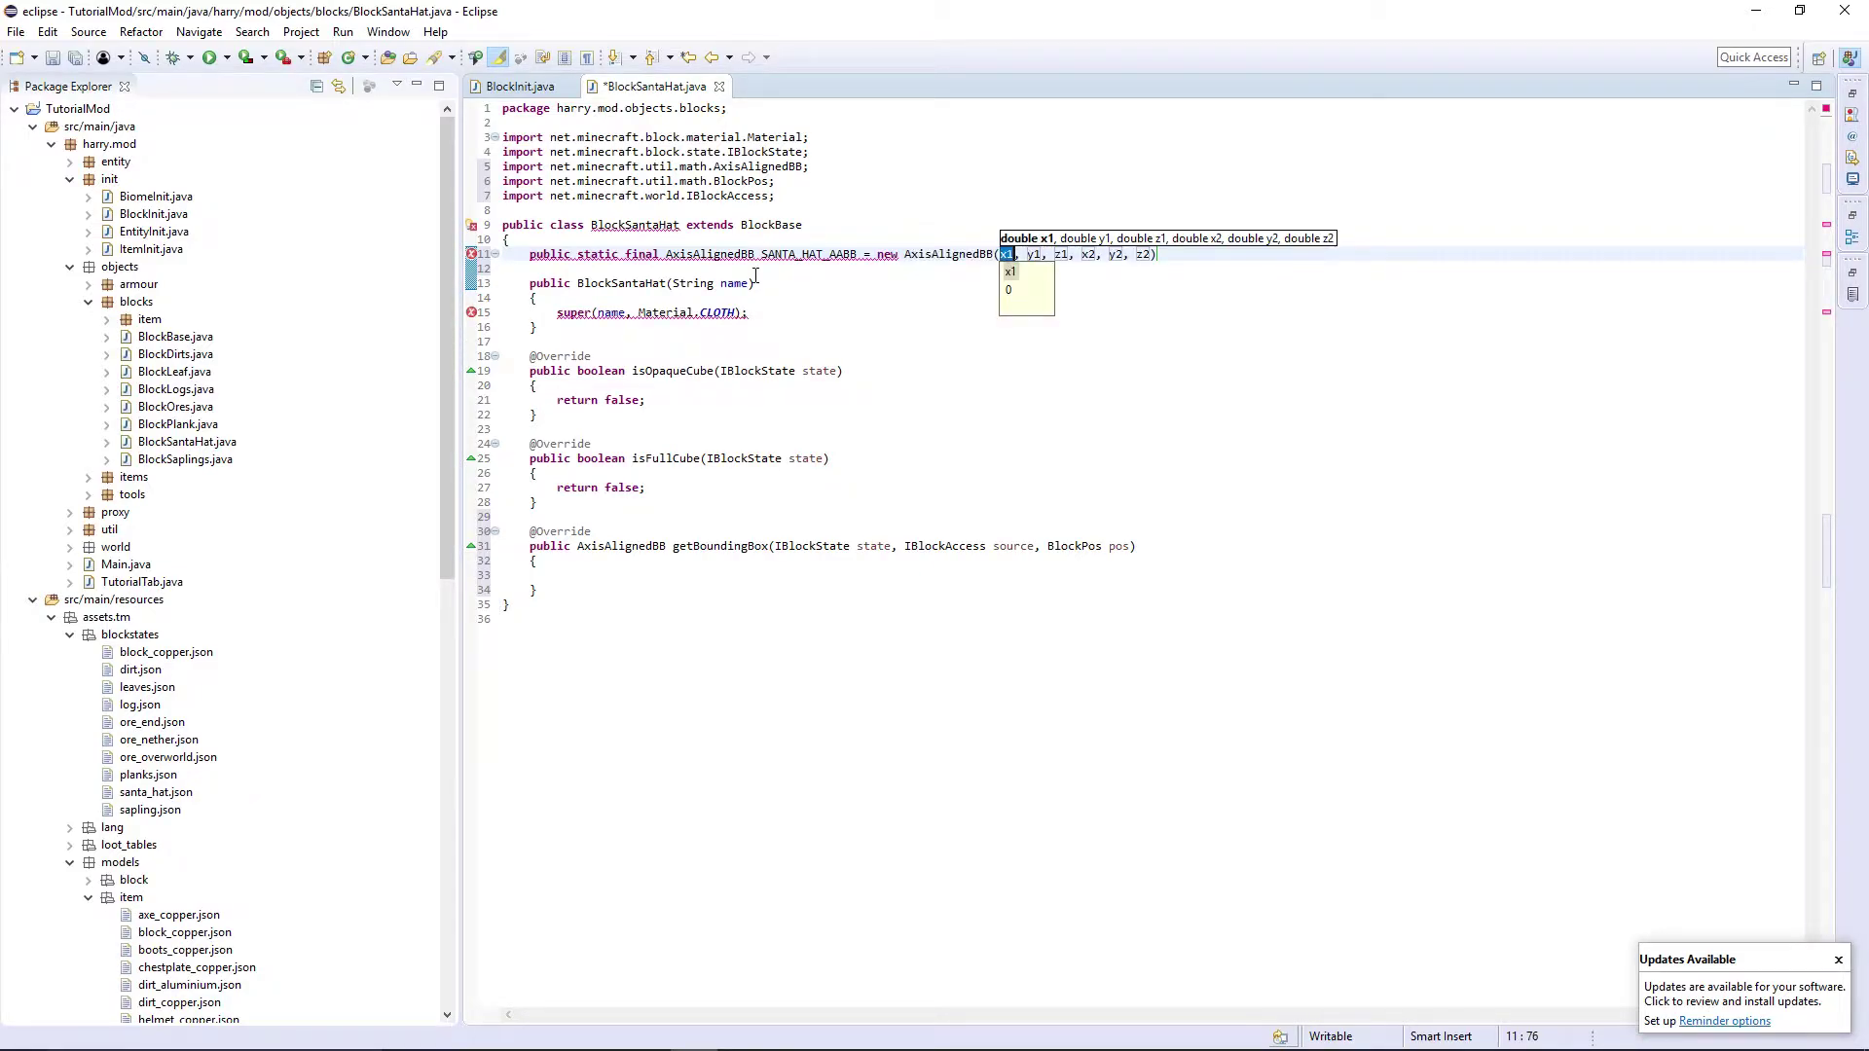
{"action": "key", "text": "Escape"}
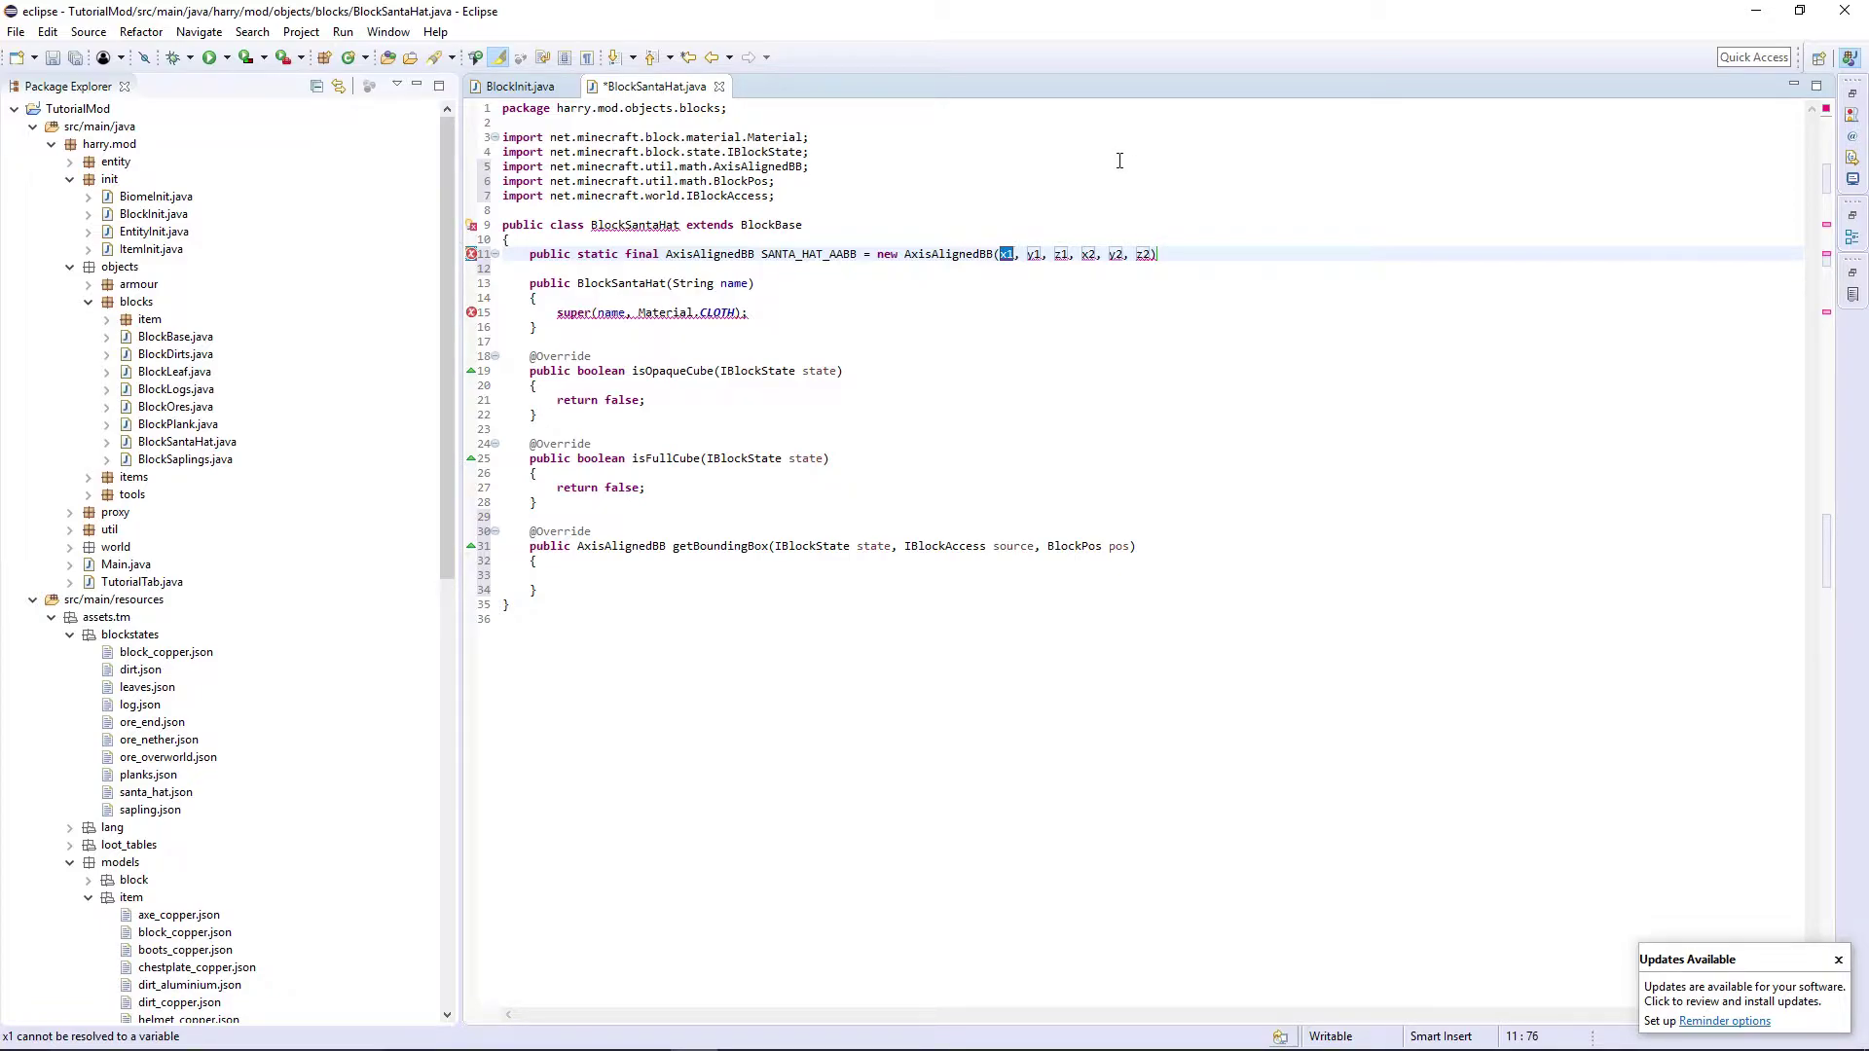
{"action": "left_click", "coordinate": [1005, 256]}
Step: Compute 3/16 and set the box's first corner to 0.1875D, 0, 0.1875D
{"action": "left_click", "coordinate": [23, 1029]}
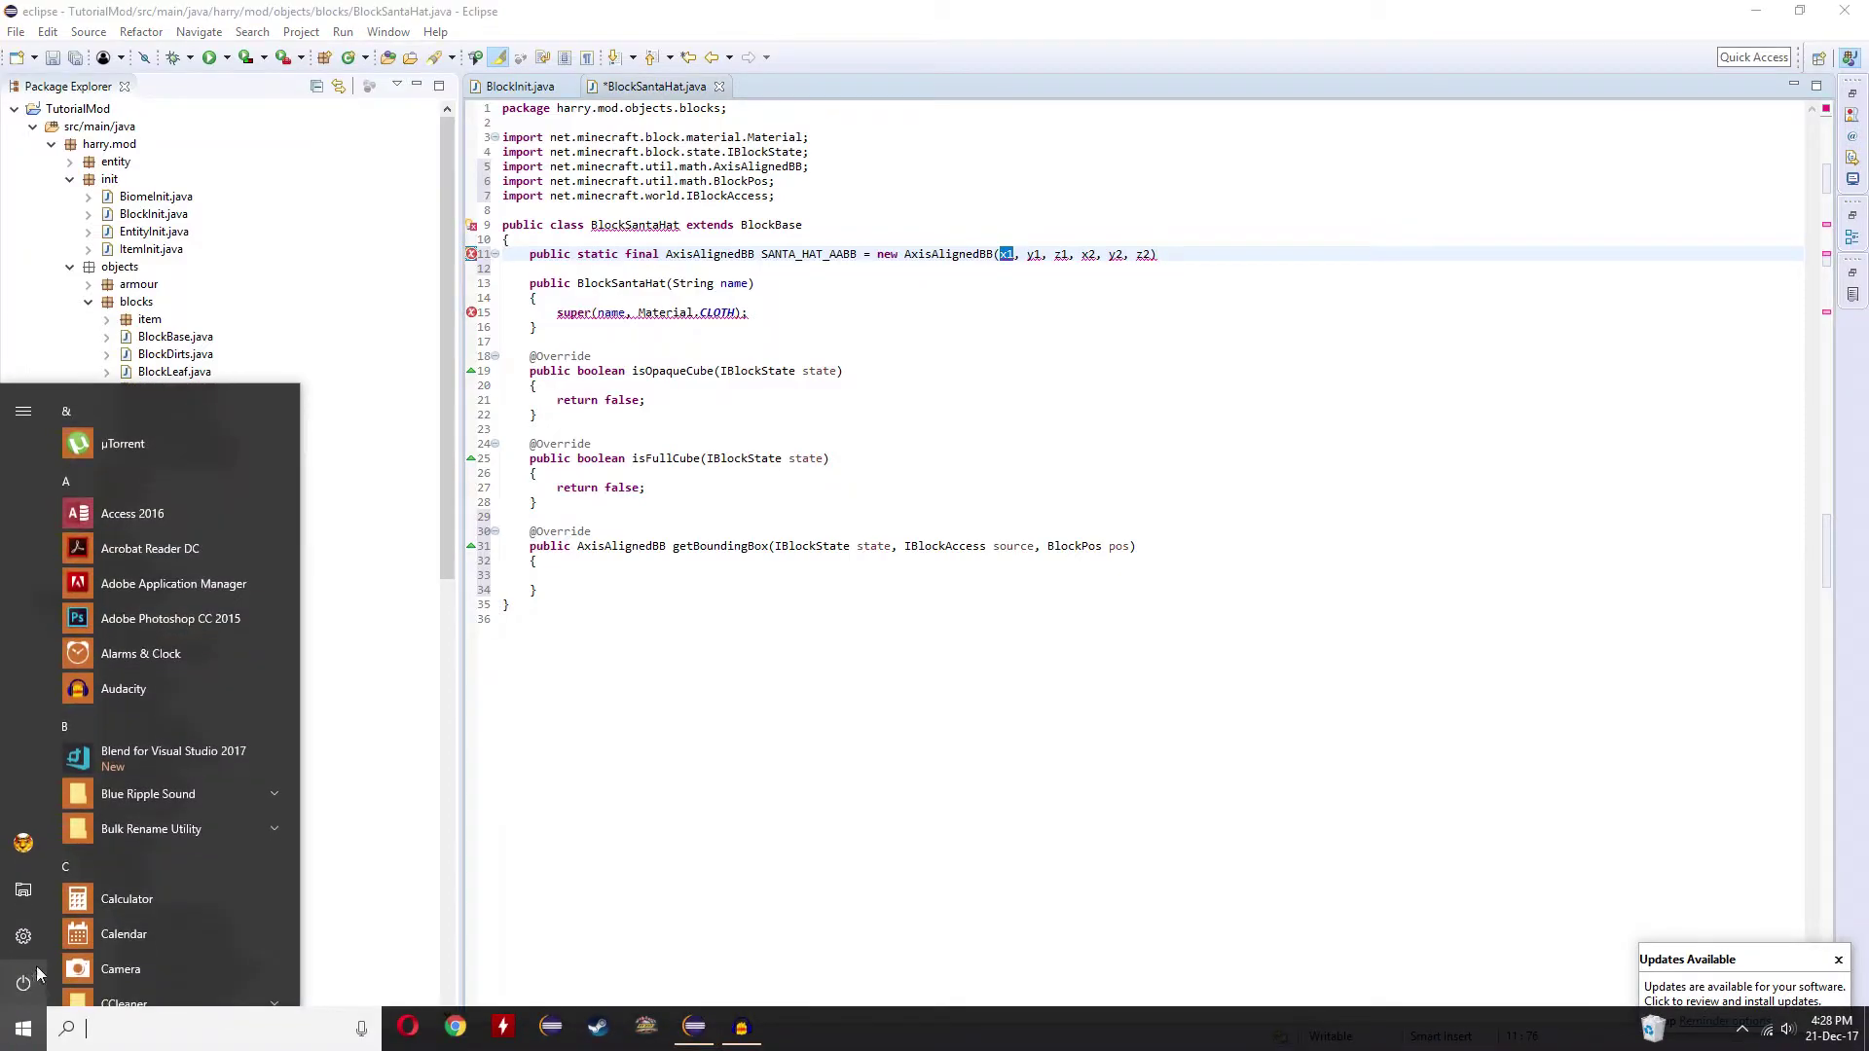
{"action": "type", "text": "3/16"}
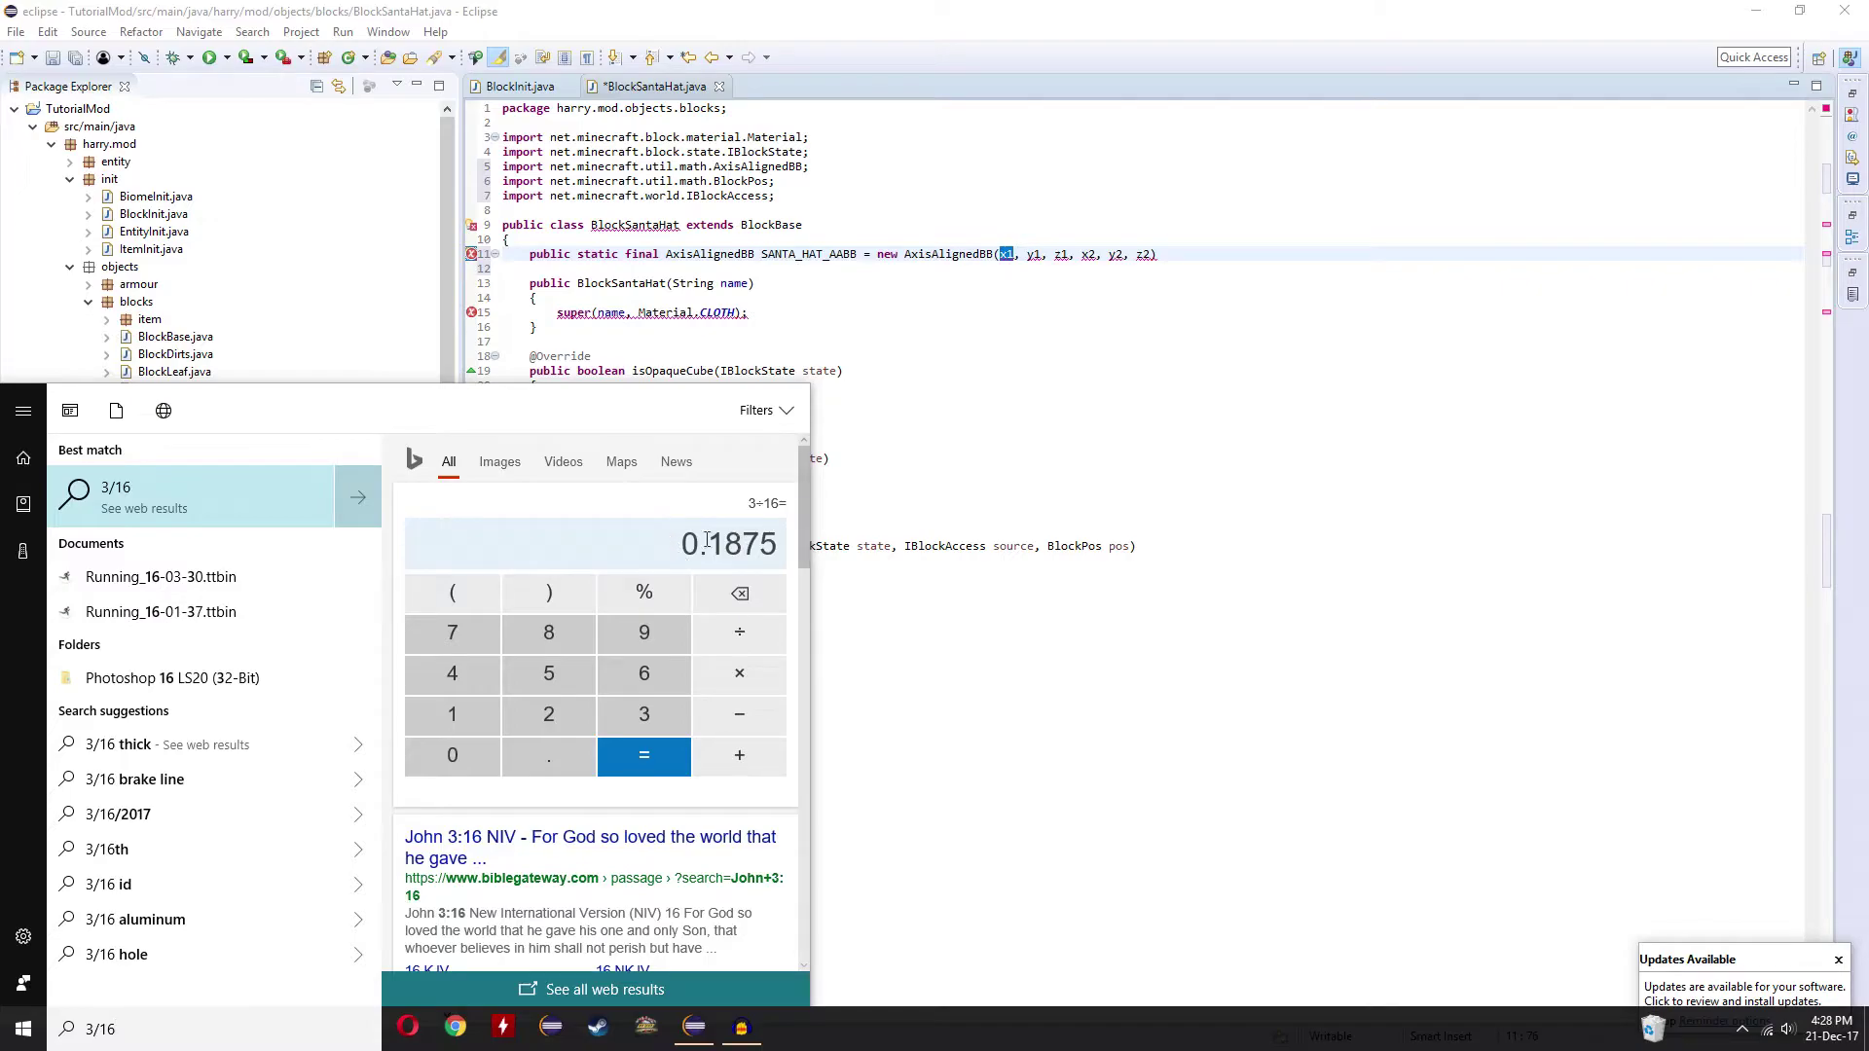
{"action": "left_click", "coordinate": [1009, 260]}
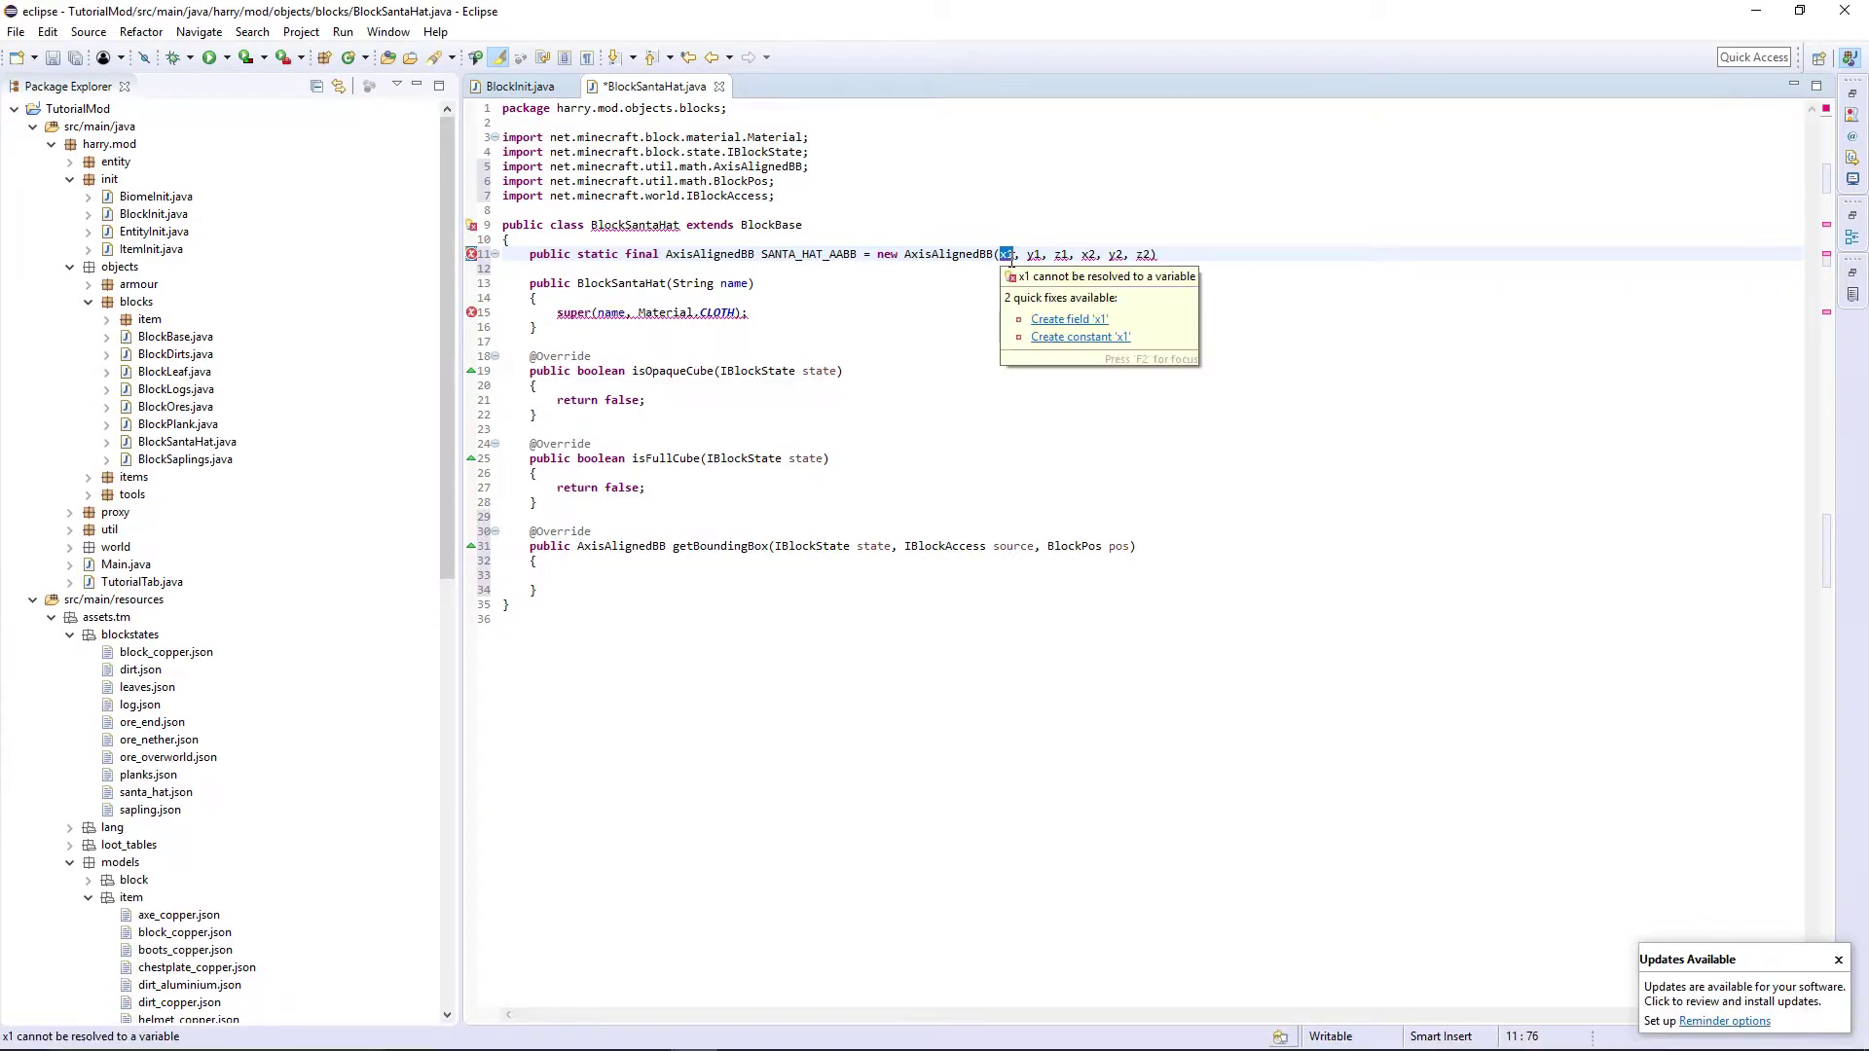
{"action": "type", "text": "0.18"}
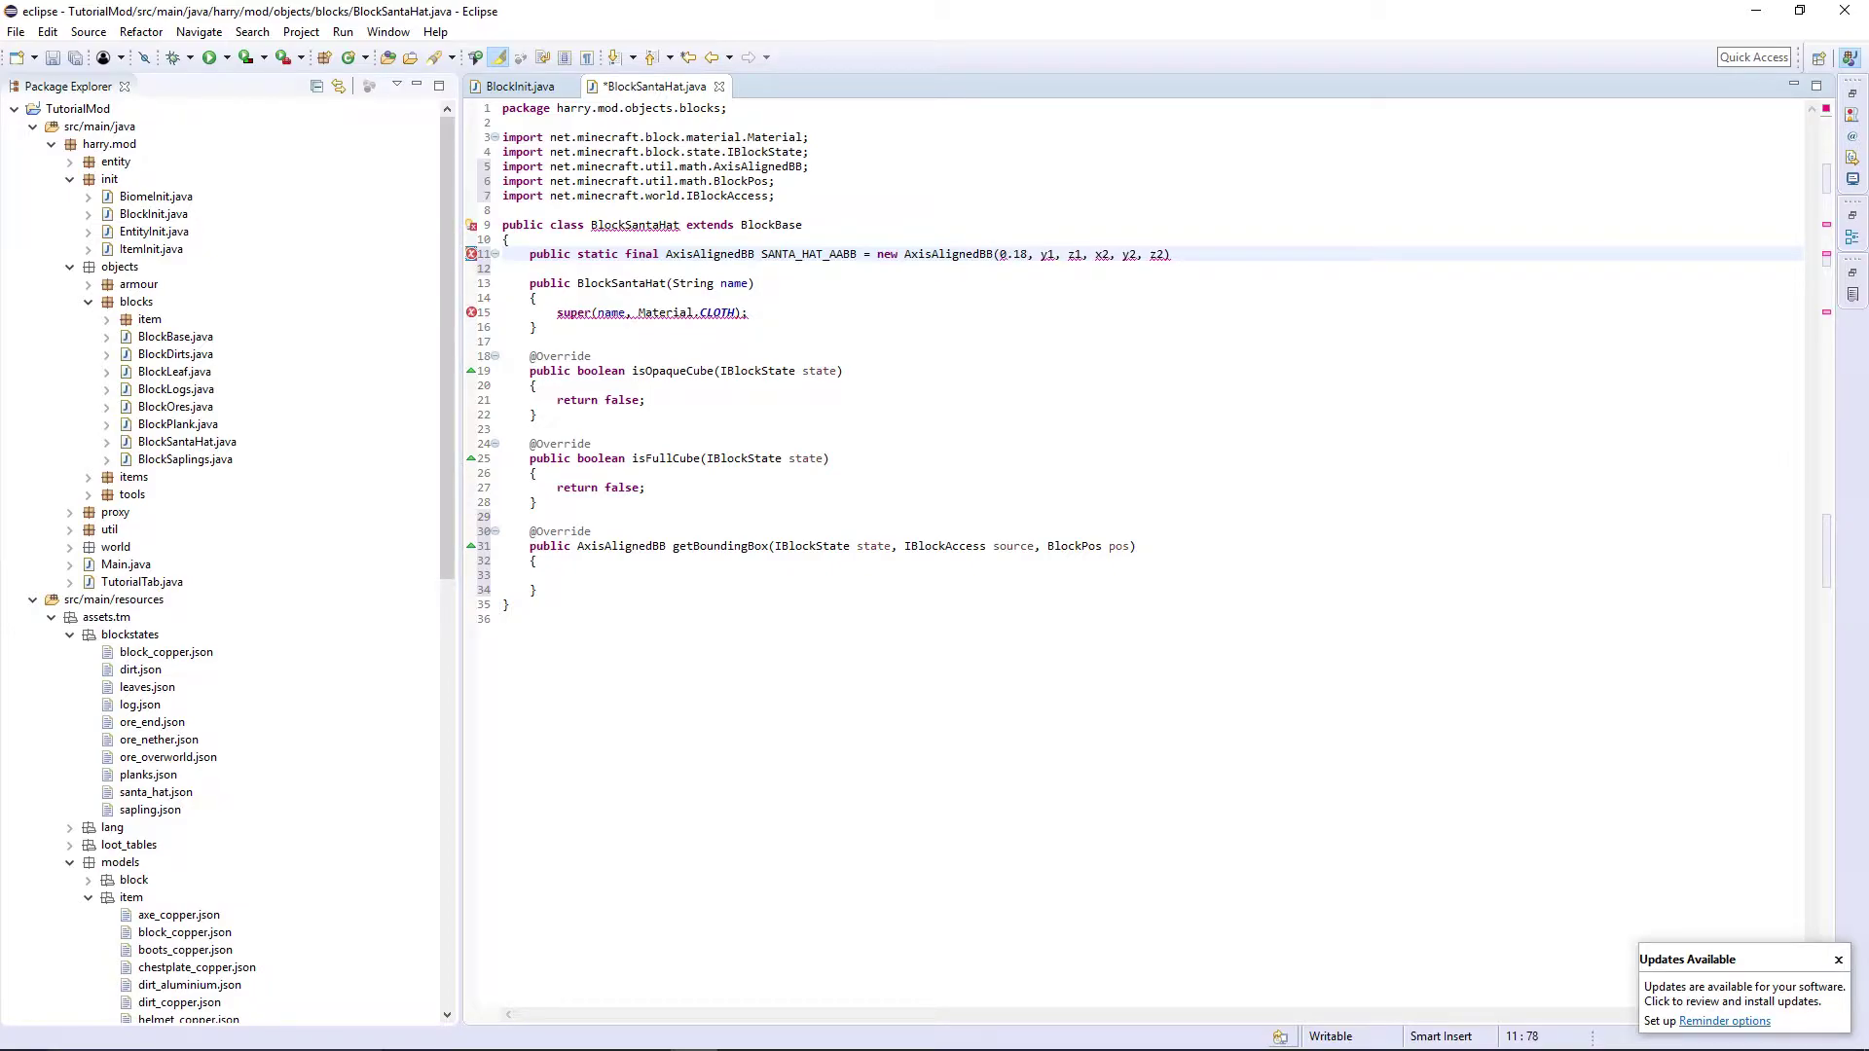
{"action": "type", "text": "75D, "}
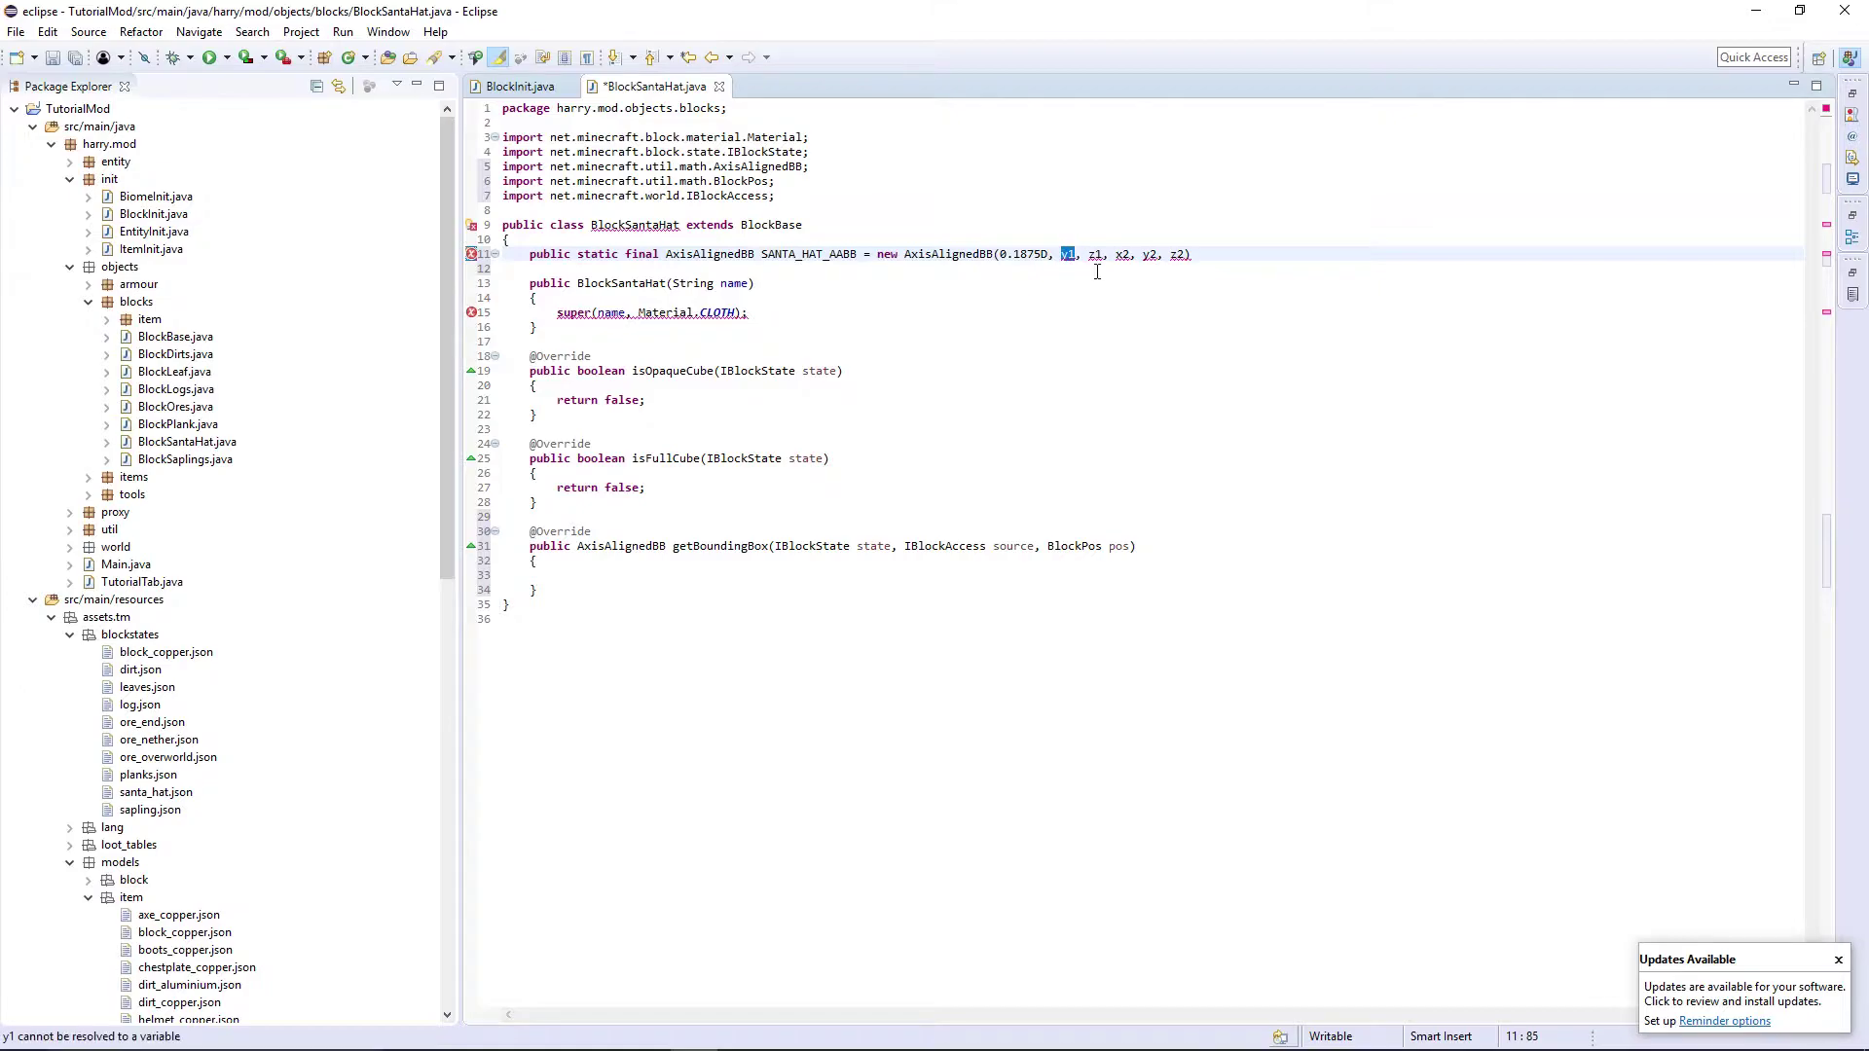
{"action": "type", "text": "0"}
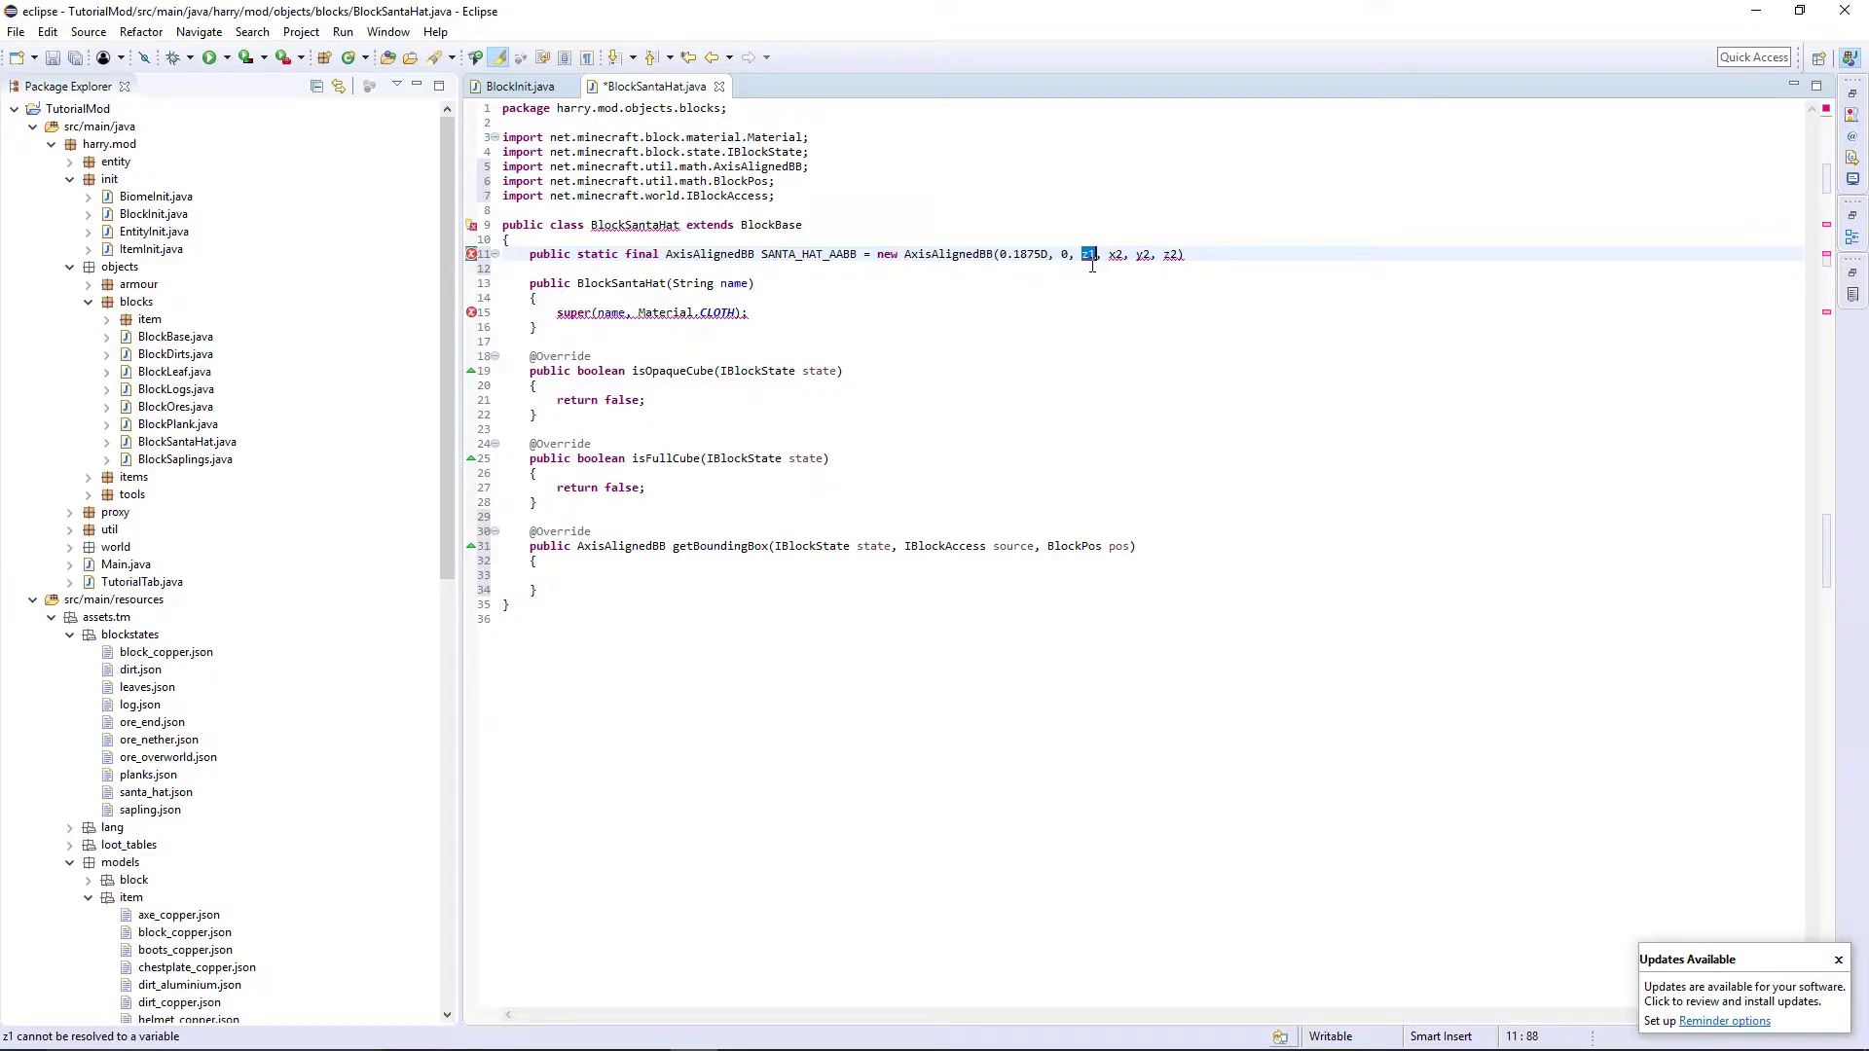
{"action": "type", "text": ")"}
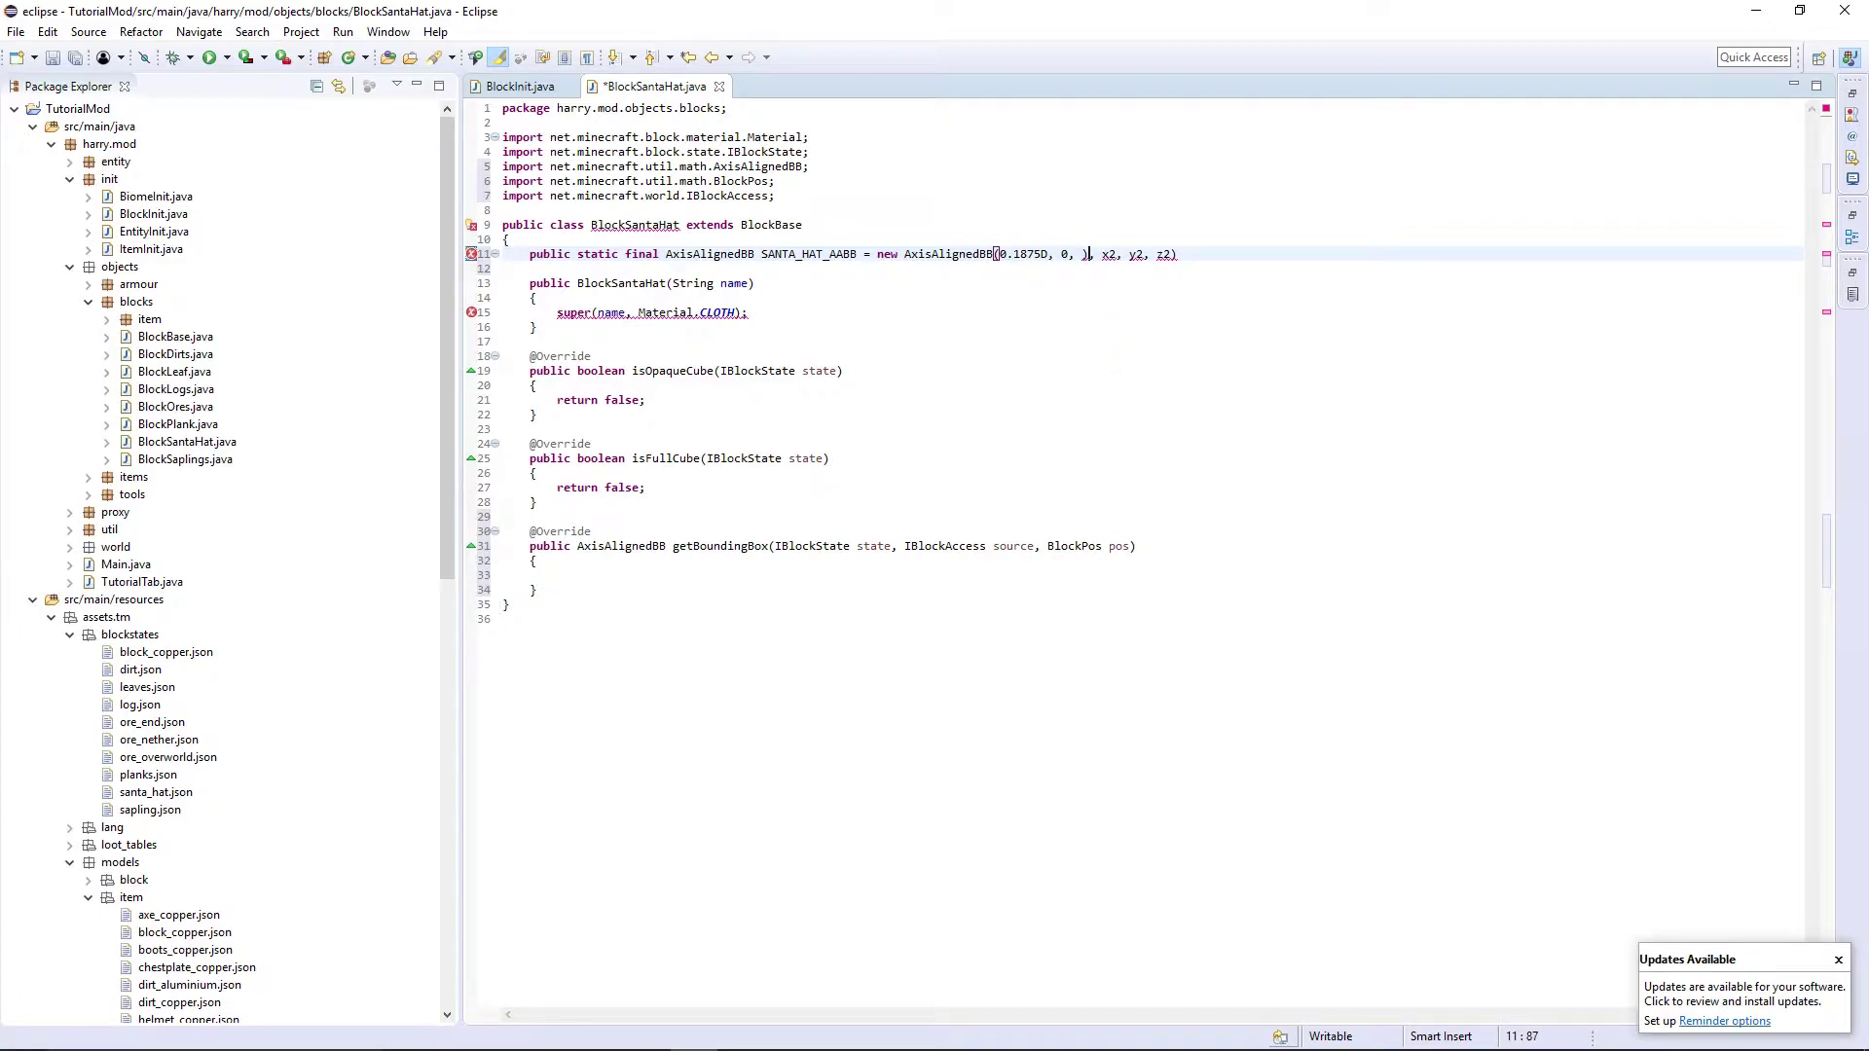
{"action": "type", "text": "0.1"}
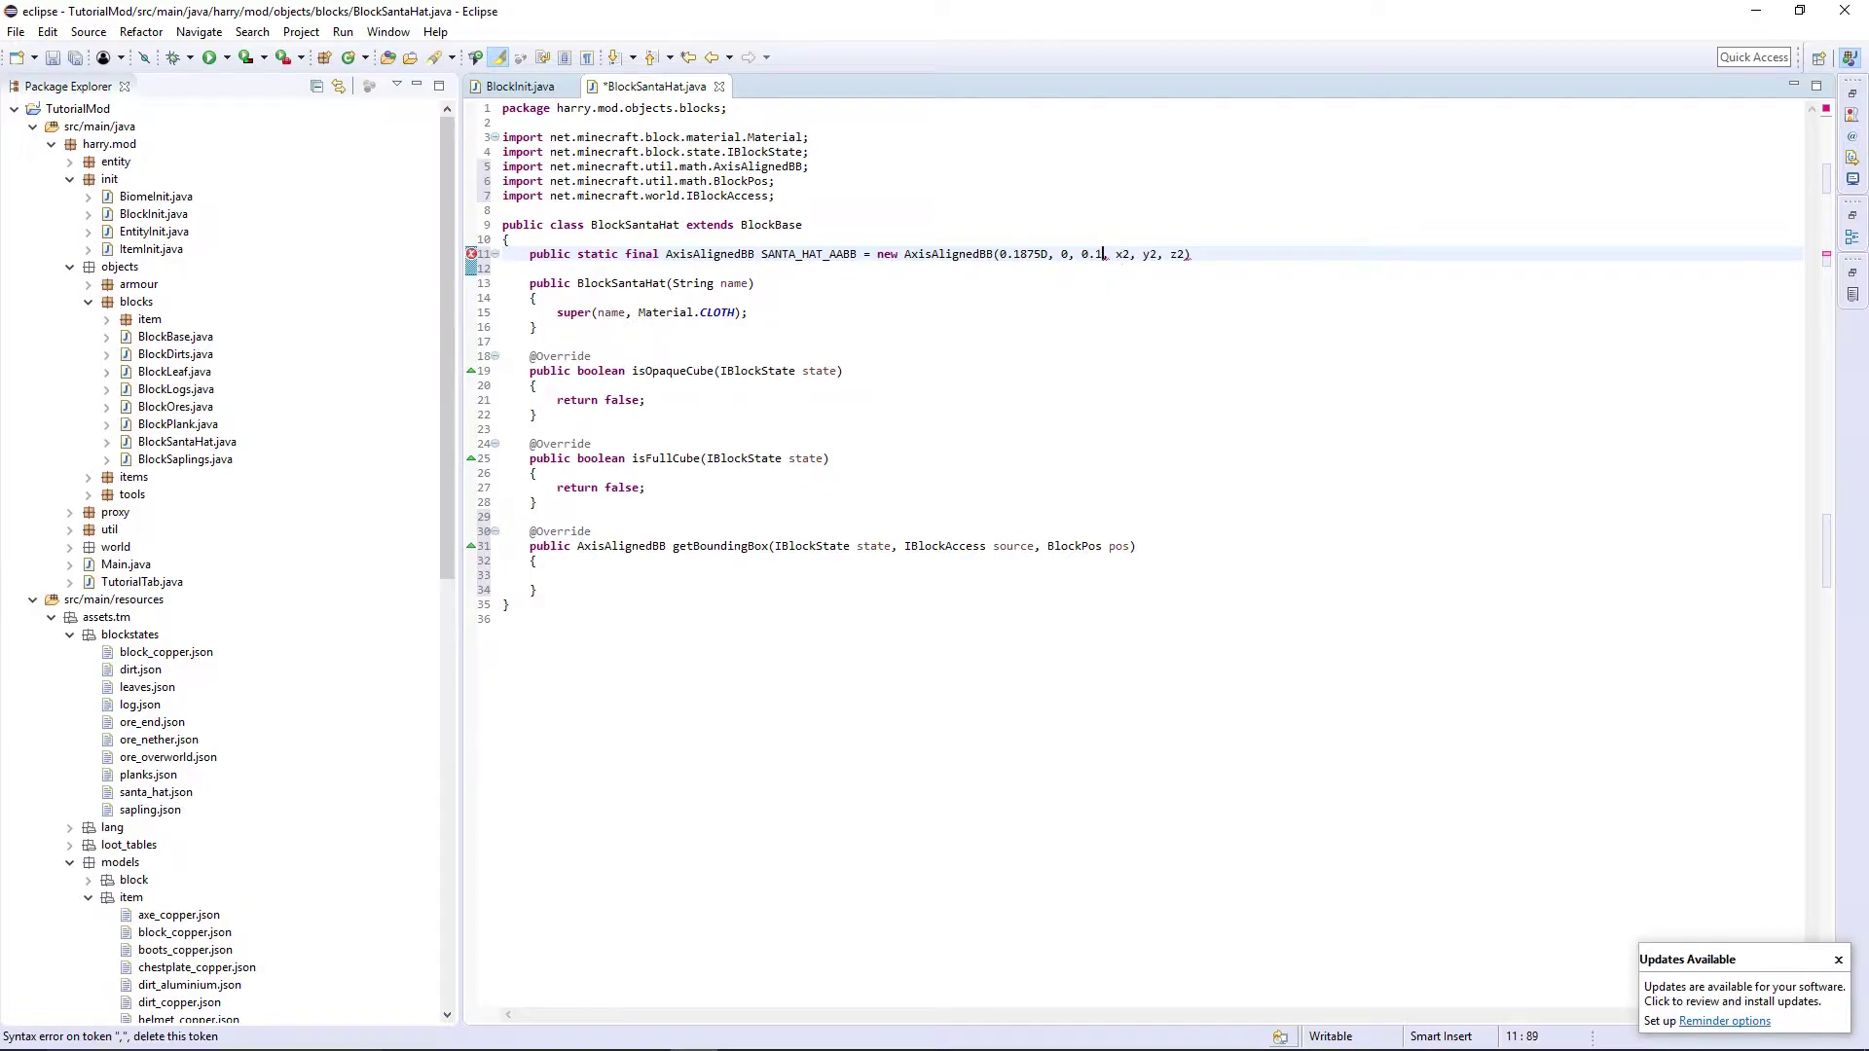
{"action": "type", "text": "875D"}
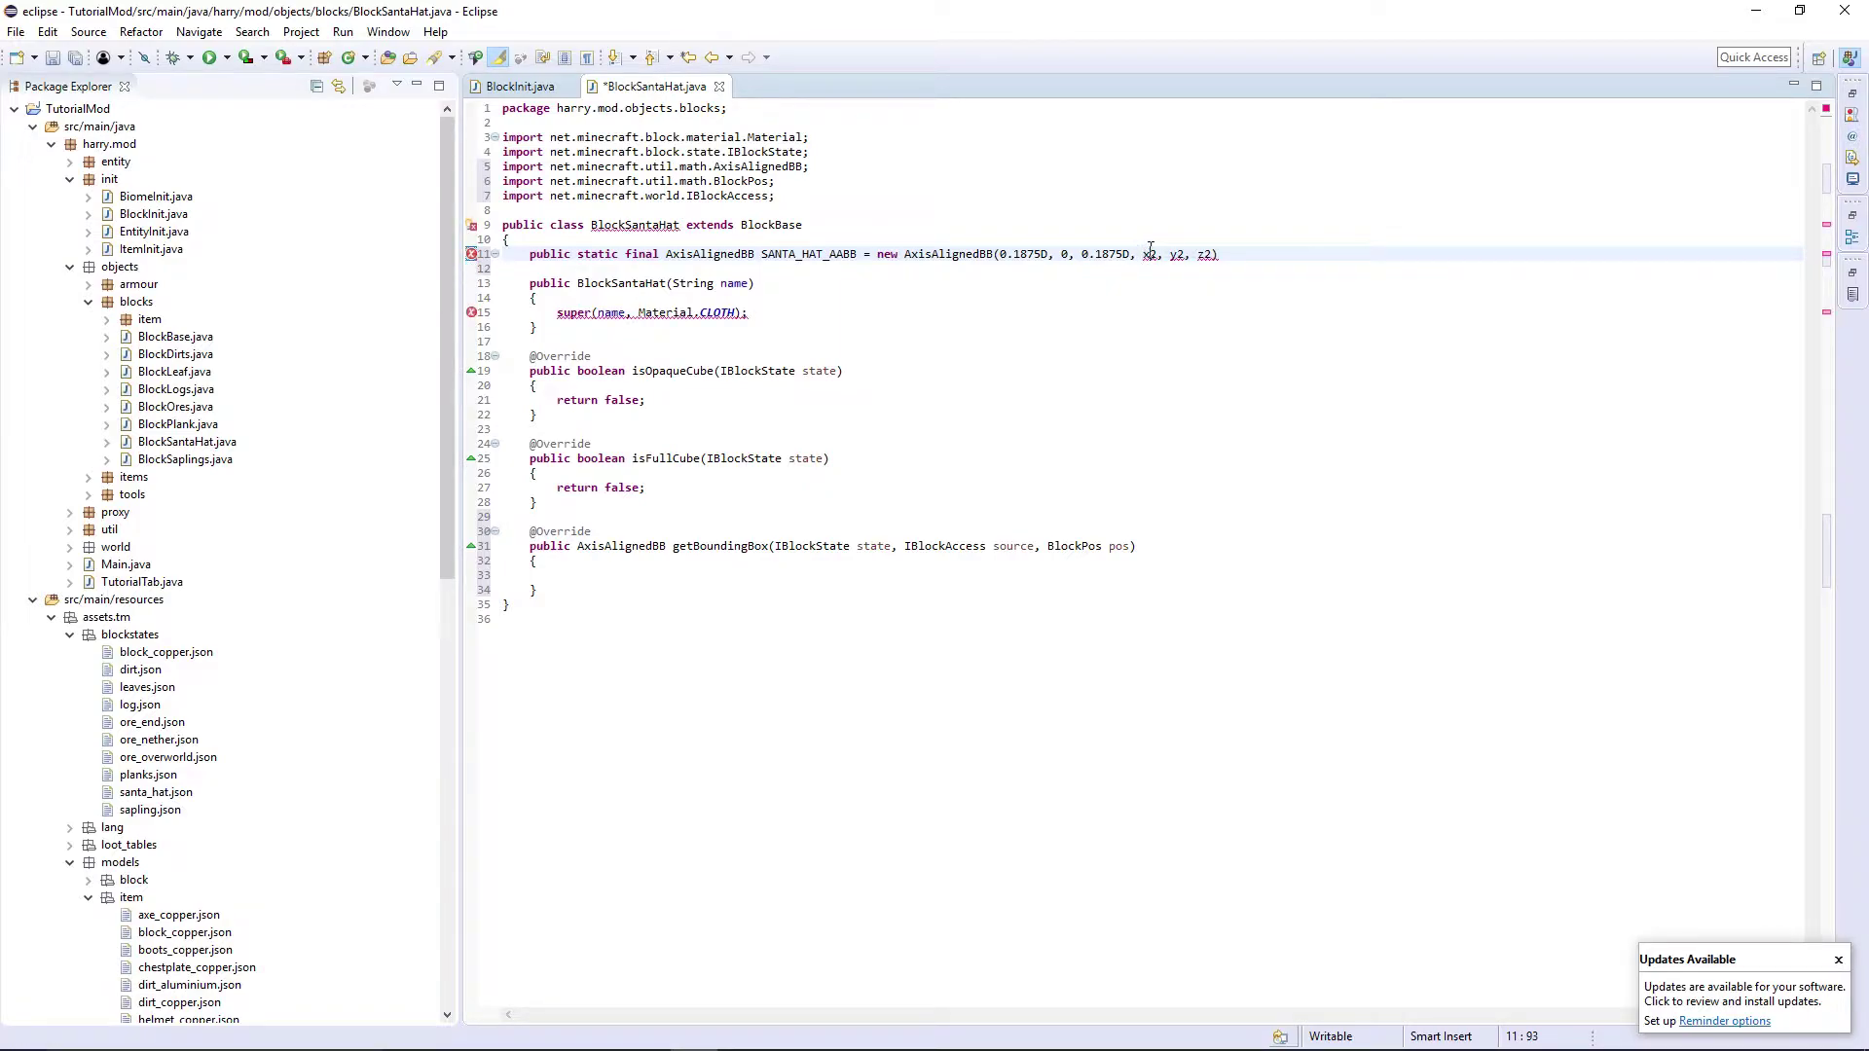
{"action": "triple_click", "coordinate": [1150, 253]}
Step: Compute the far corner and set it to 0.8125D, 0.625D, 0.8125D, then start the getBoundingBox return
{"action": "left_click", "coordinate": [21, 1034]}
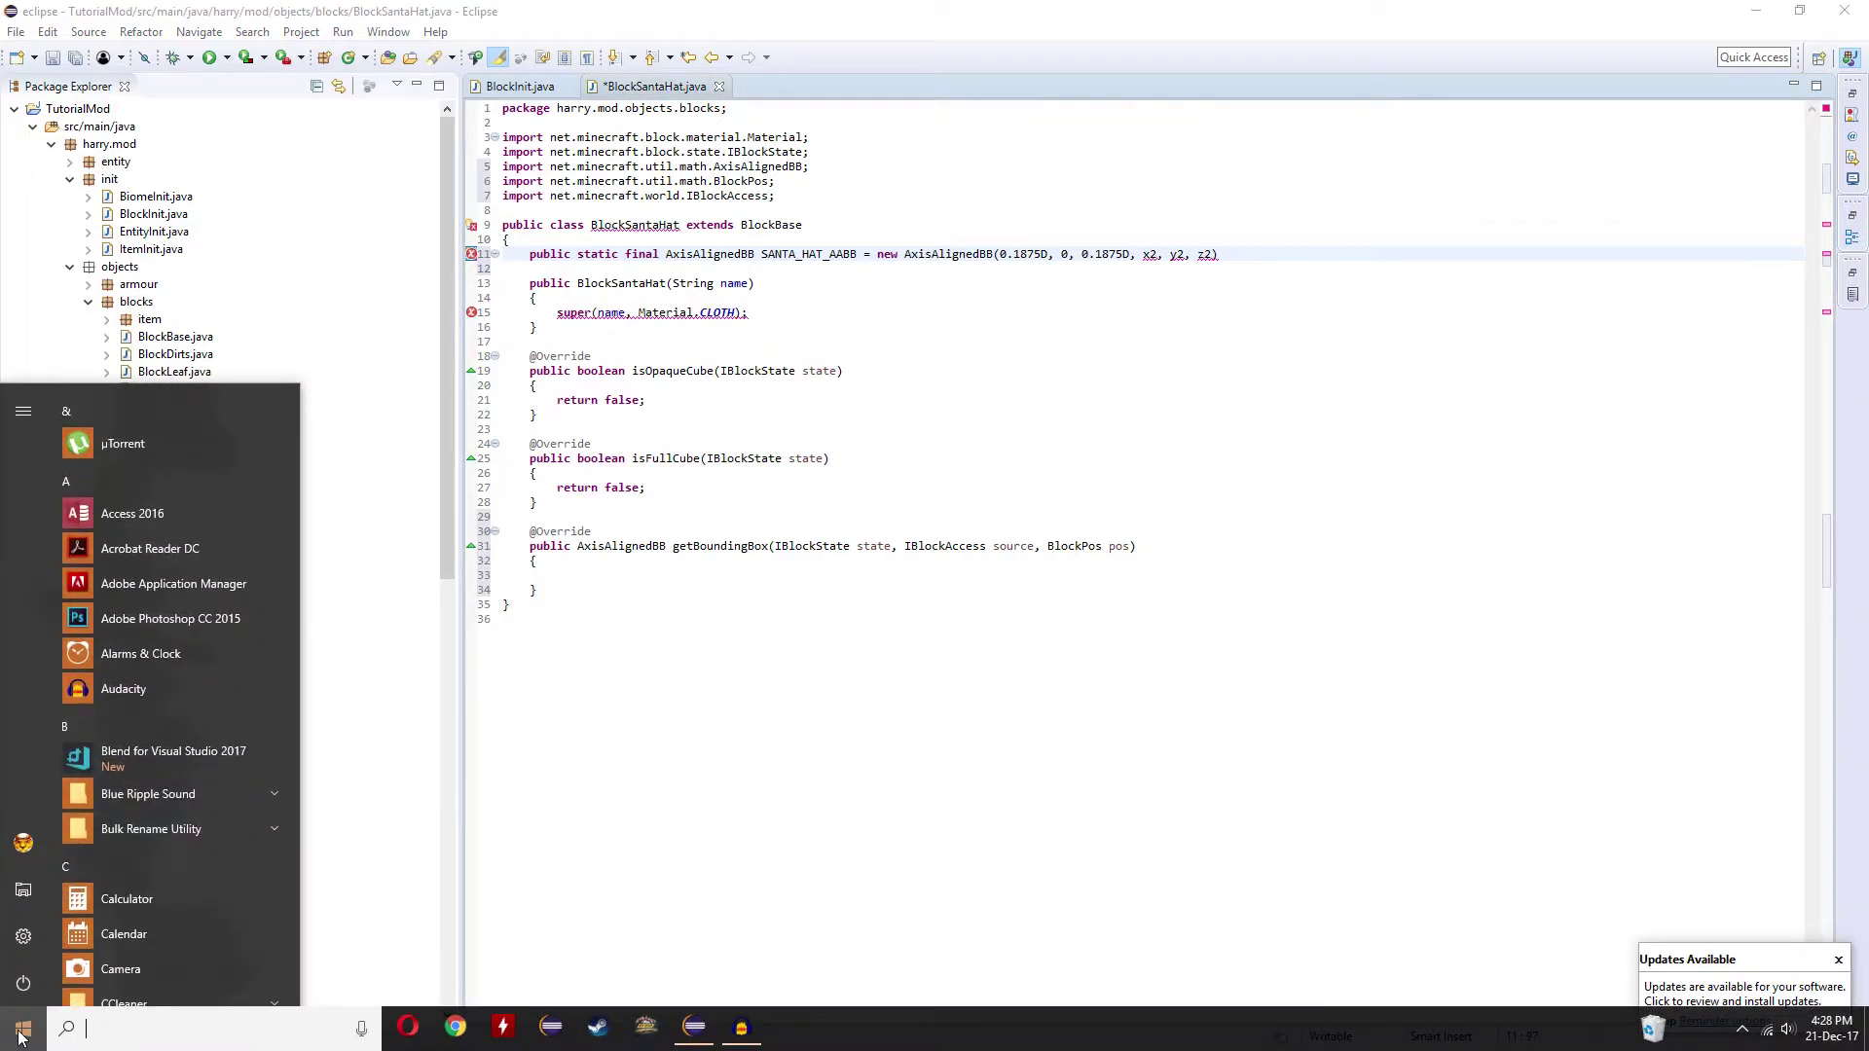
{"action": "type", "text": "1 -"}
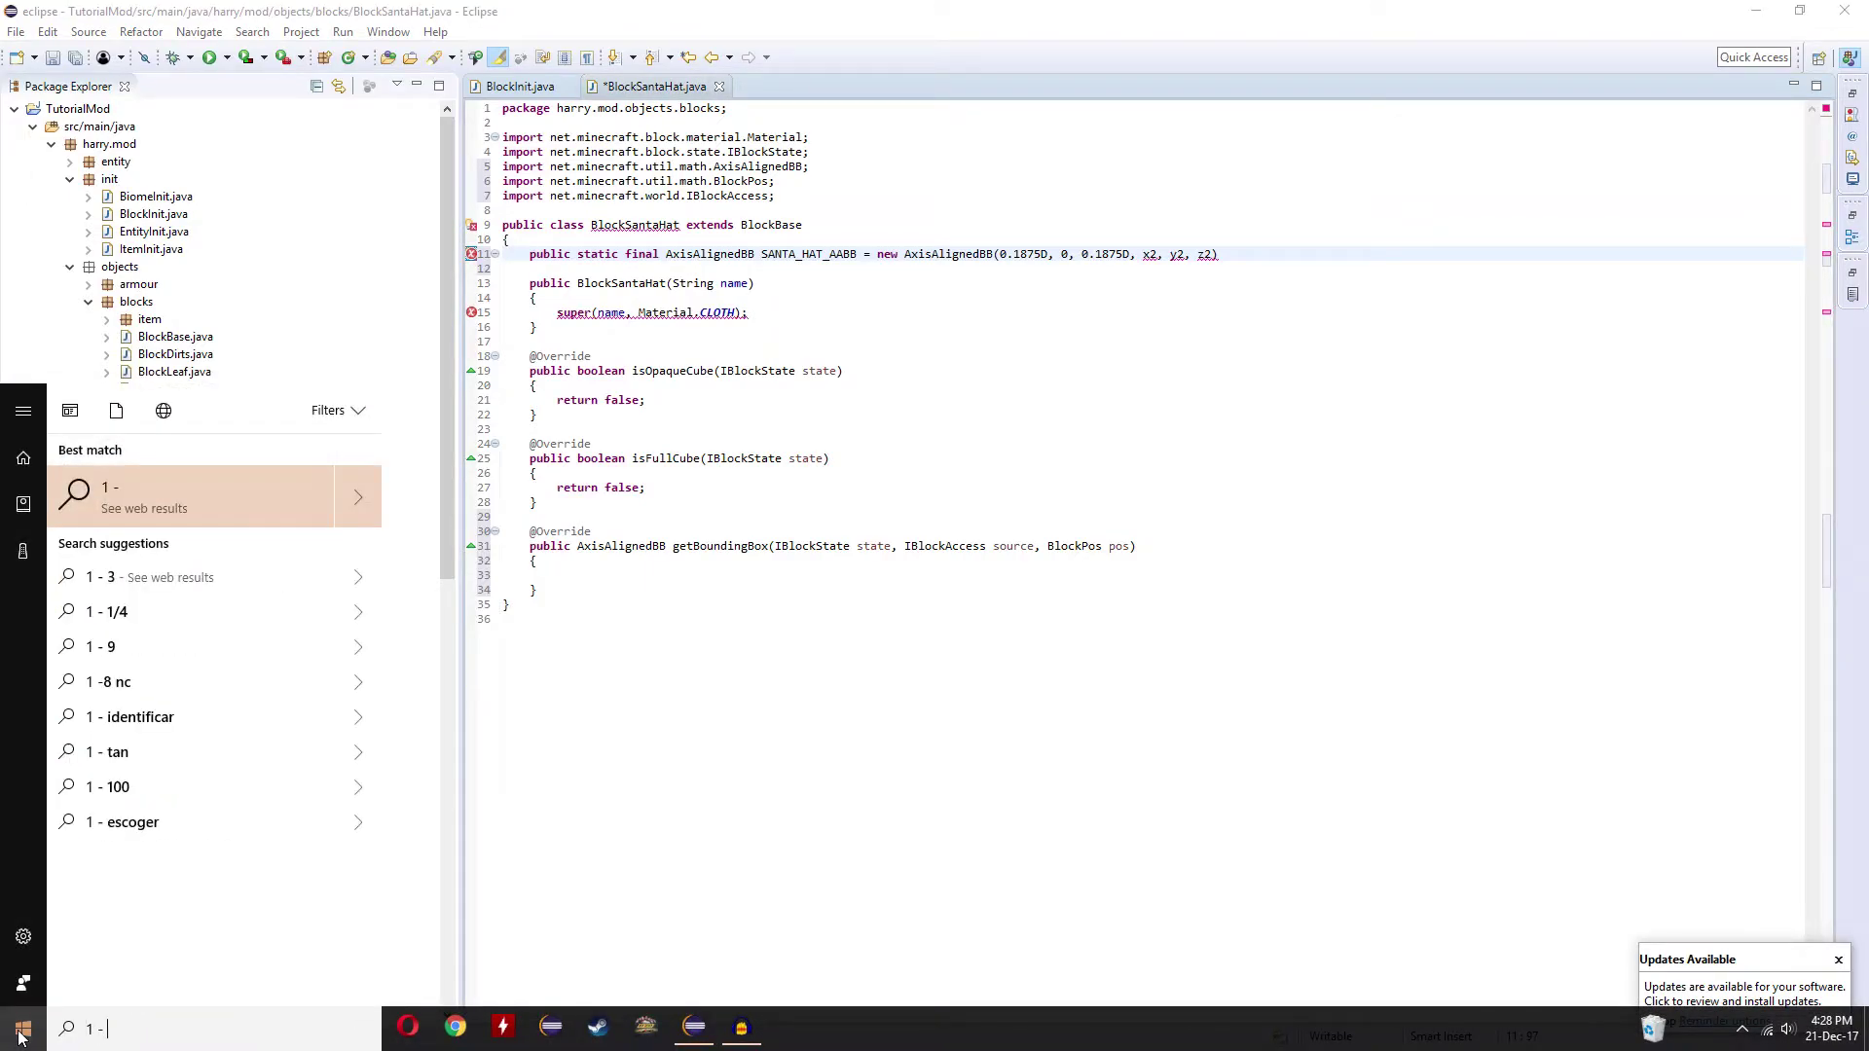
{"action": "type", "text": " 0.1875"}
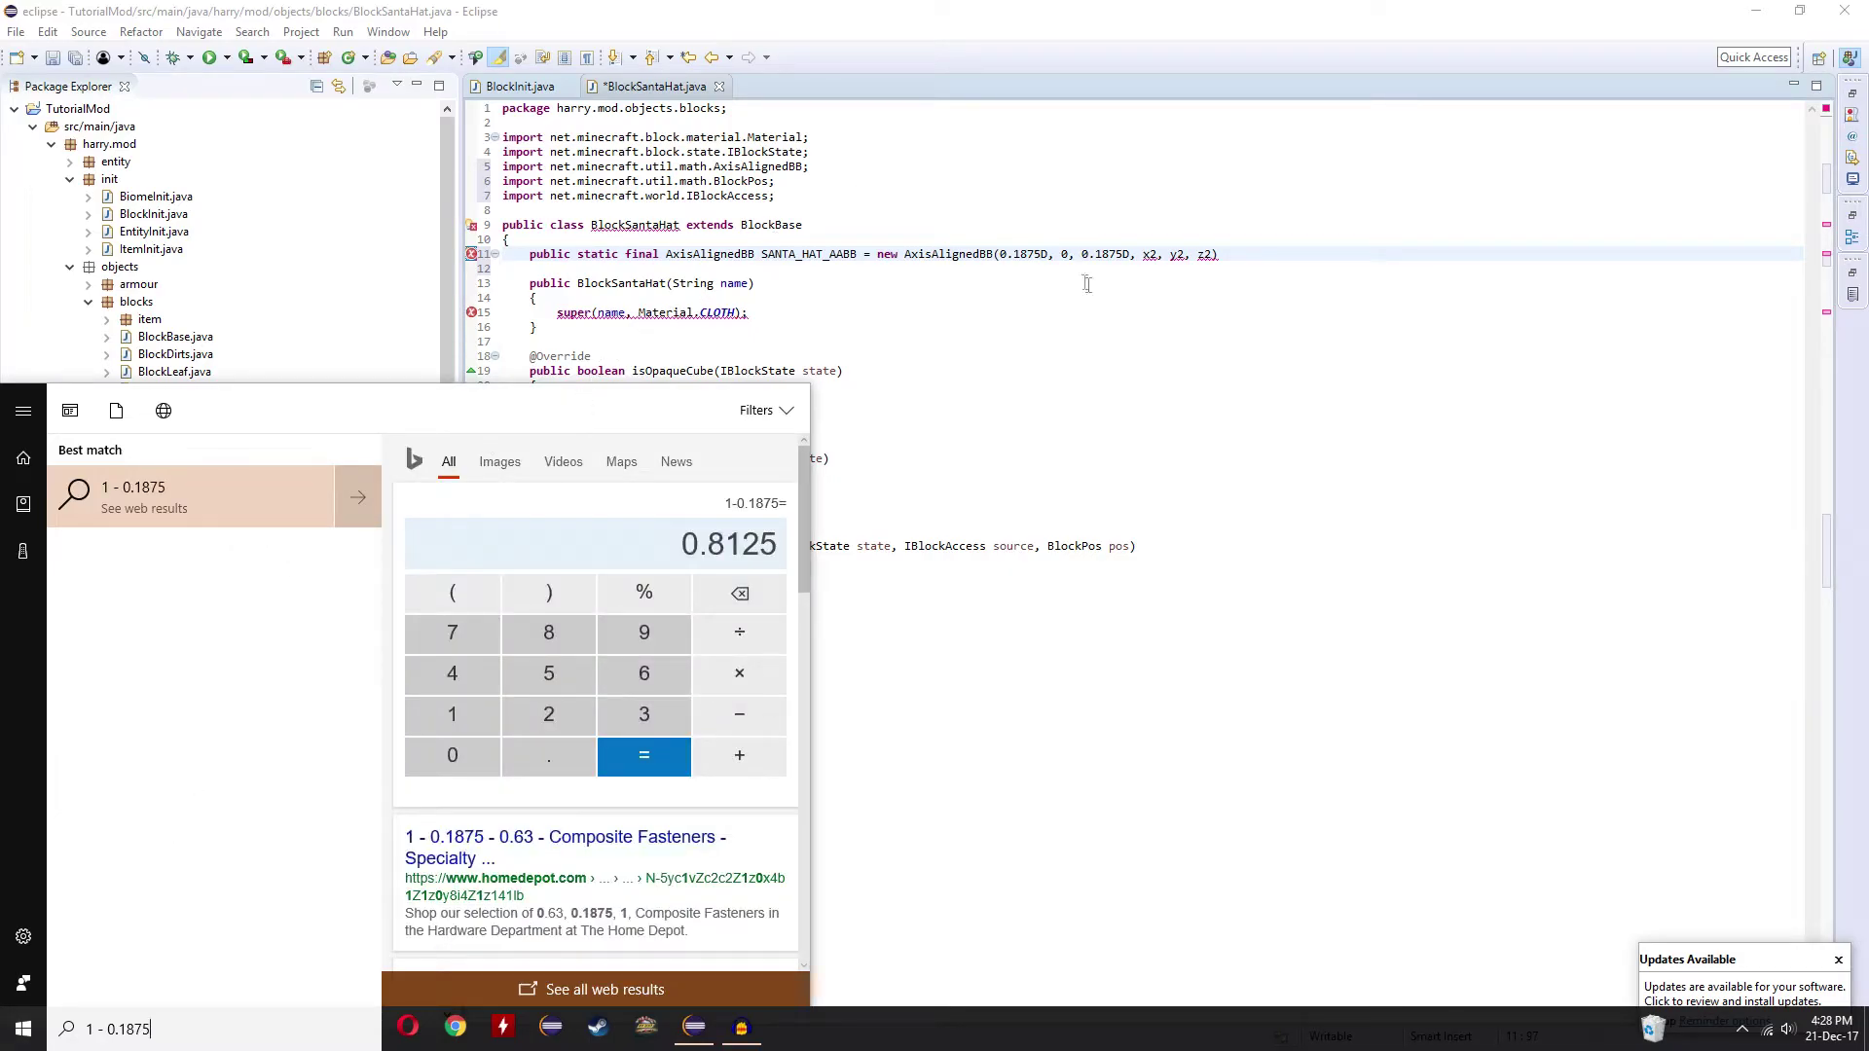
{"action": "double_click", "coordinate": [1150, 254]}
{"action": "type", "text": "0.8125D"}
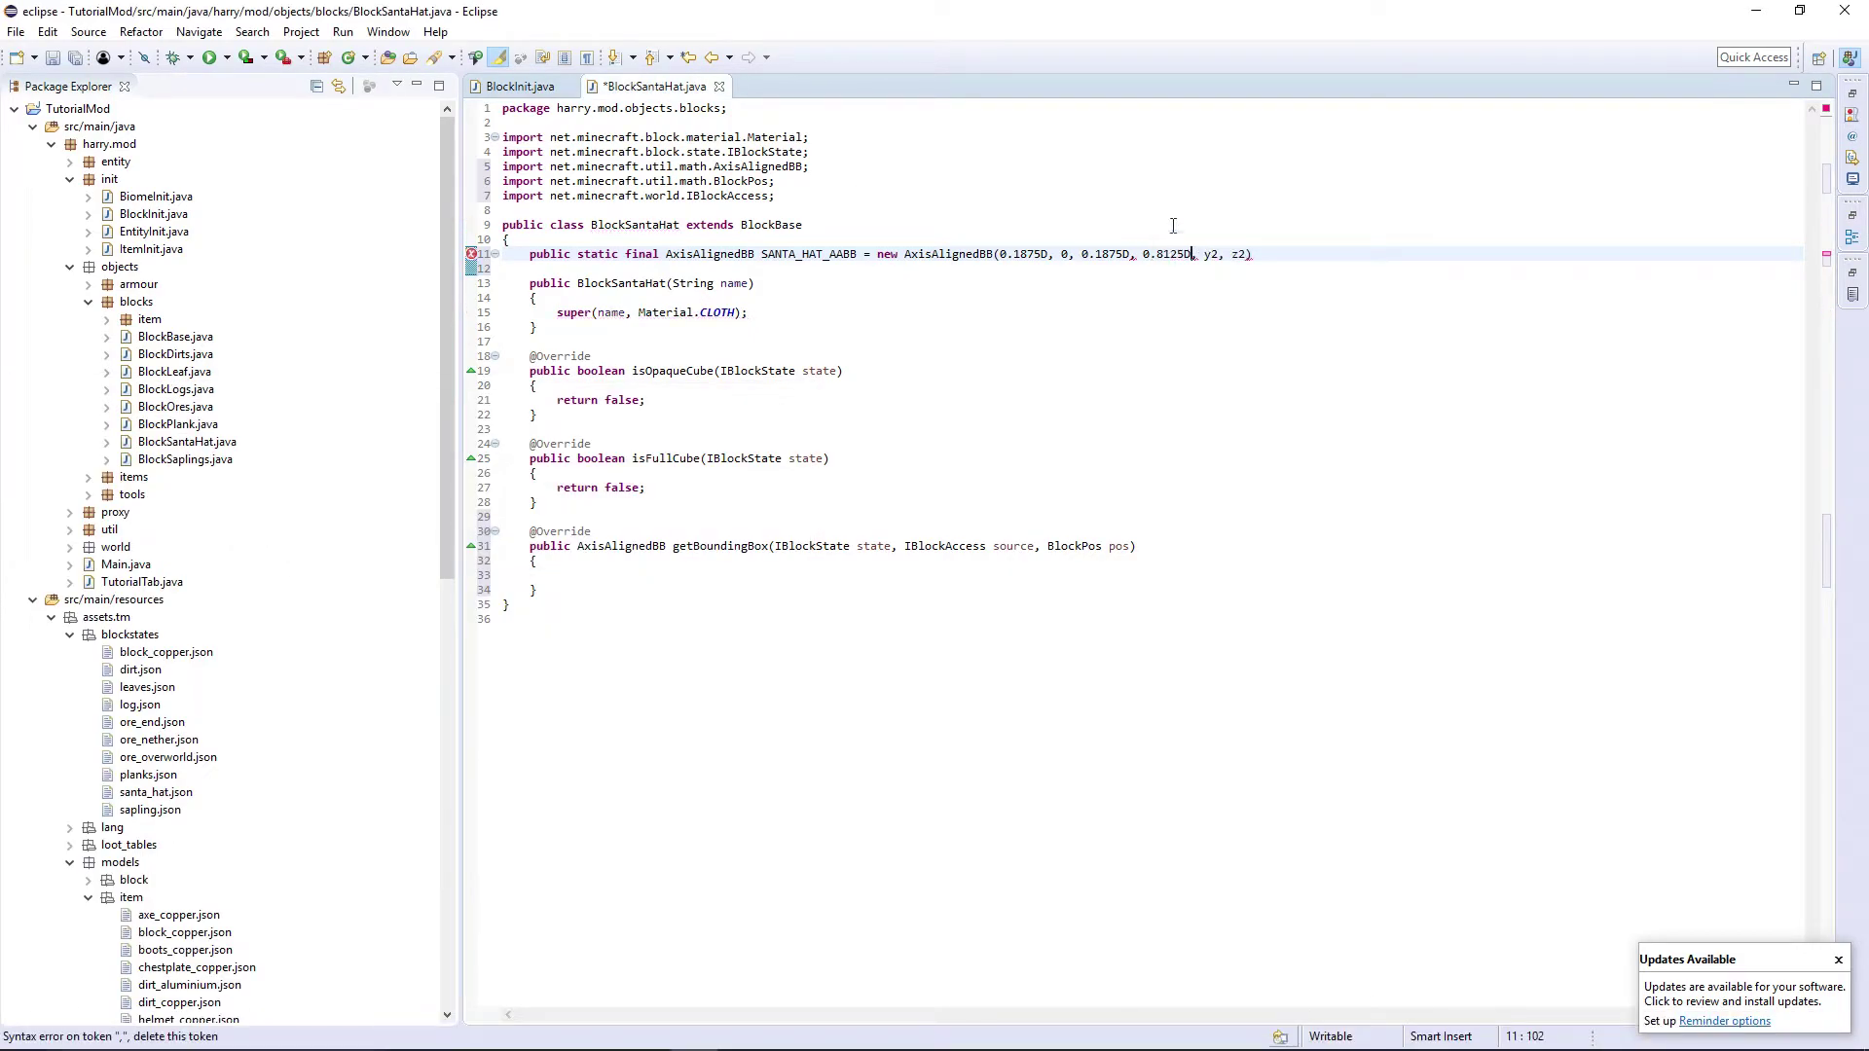
{"action": "double_click", "coordinate": [1213, 254]}
{"action": "left_click", "coordinate": [5, 1045]}
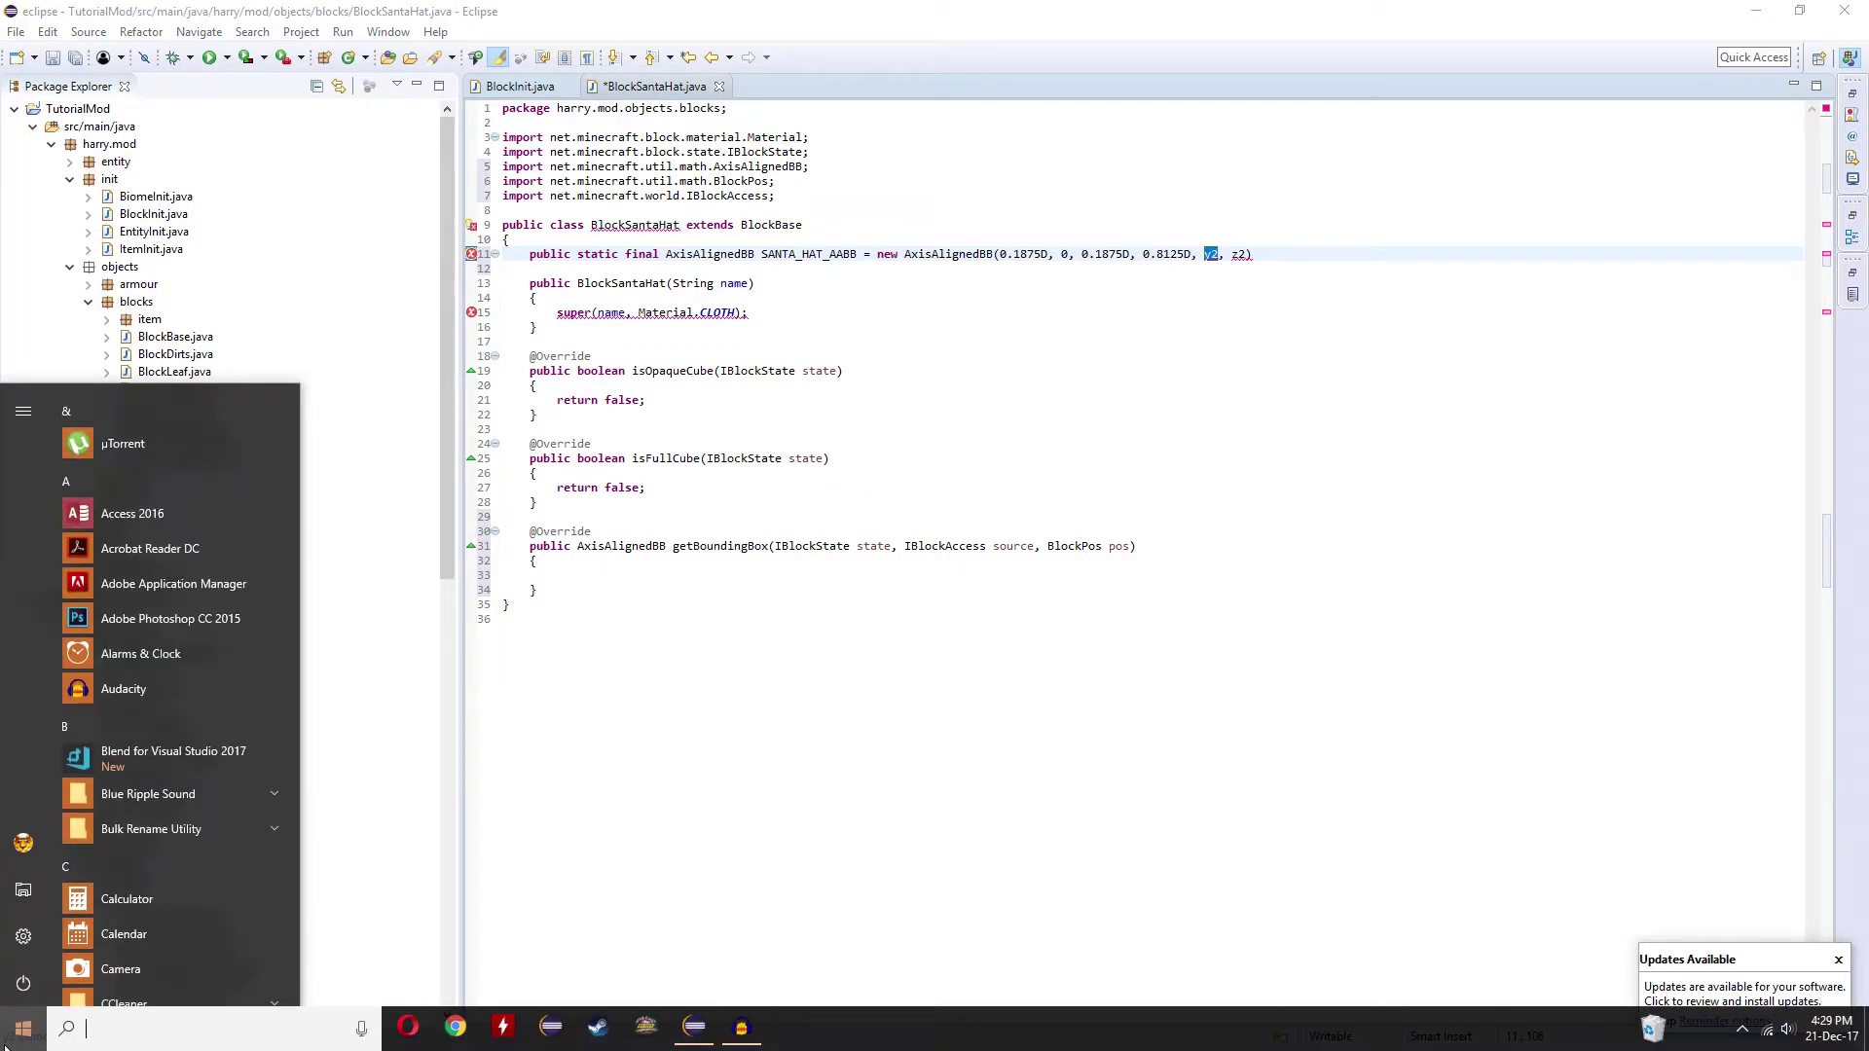
{"action": "type", "text": "10/16"}
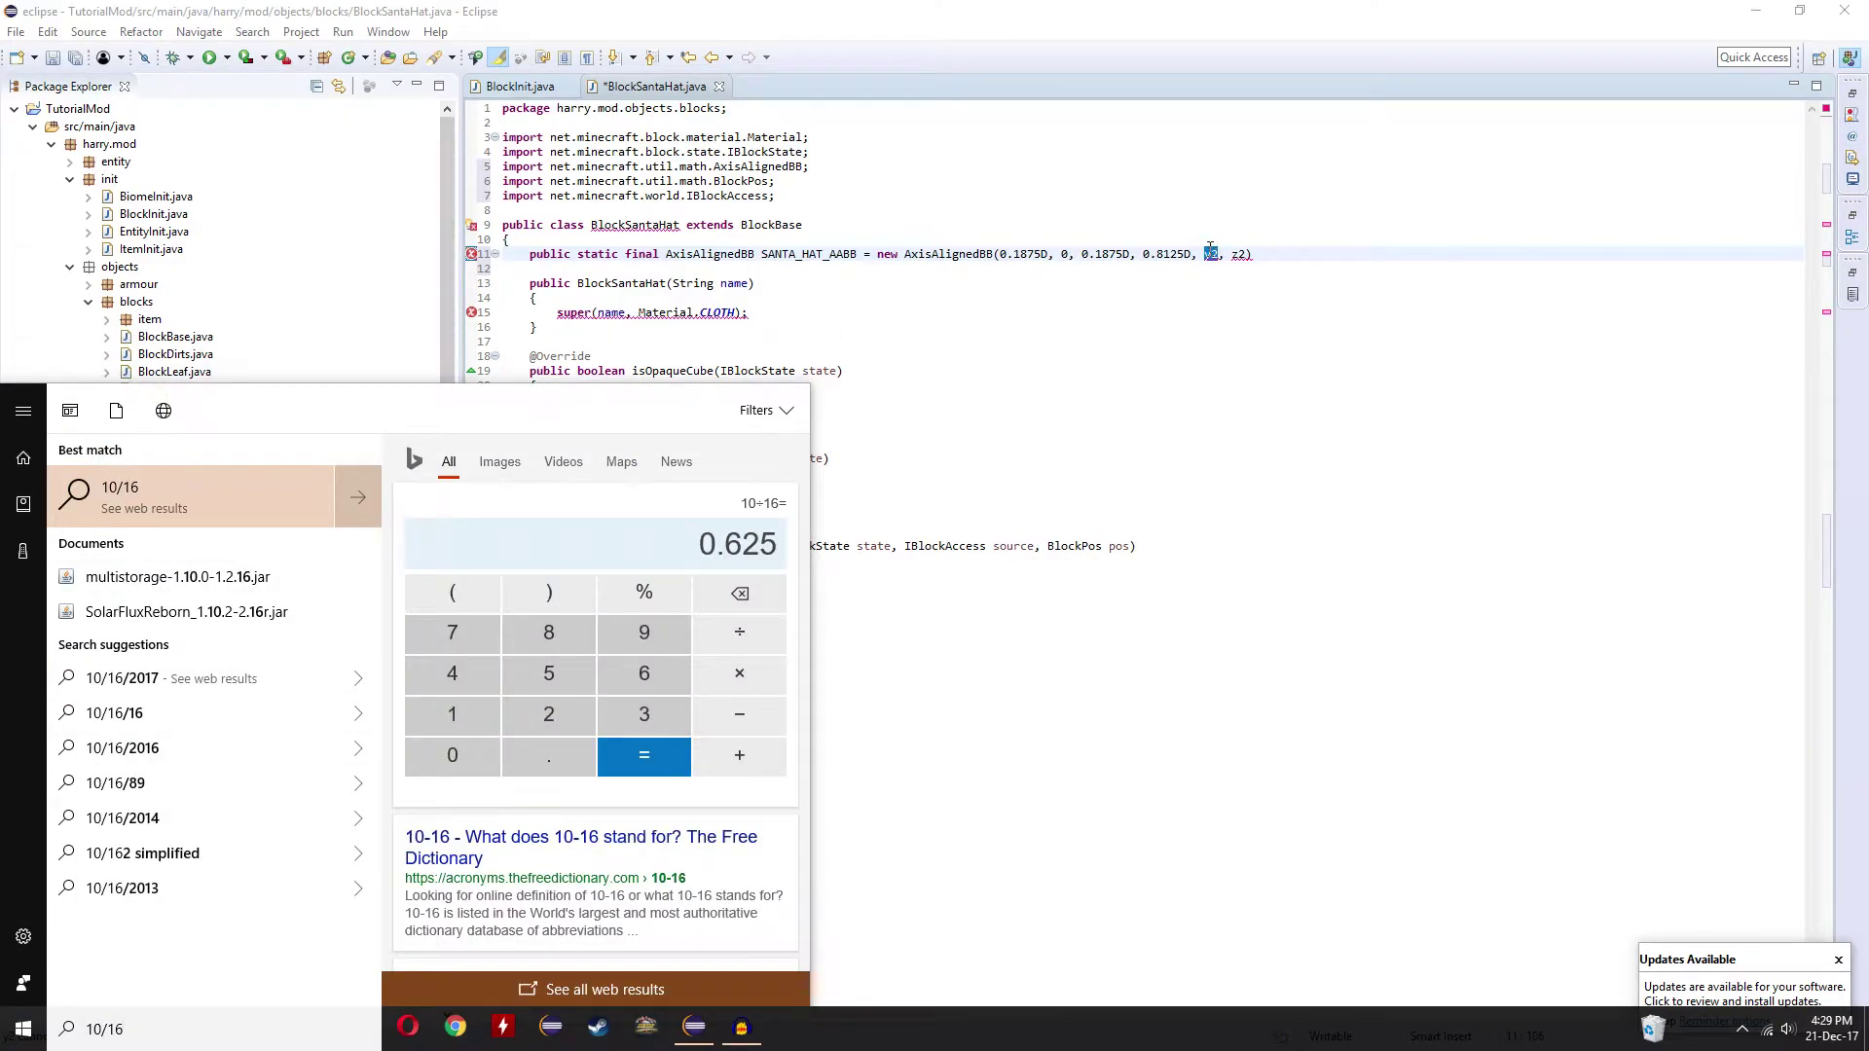
{"action": "key", "text": "Escape"}
{"action": "type", "text": "0.625D"}
{"action": "left_click", "coordinate": [1271, 255]}
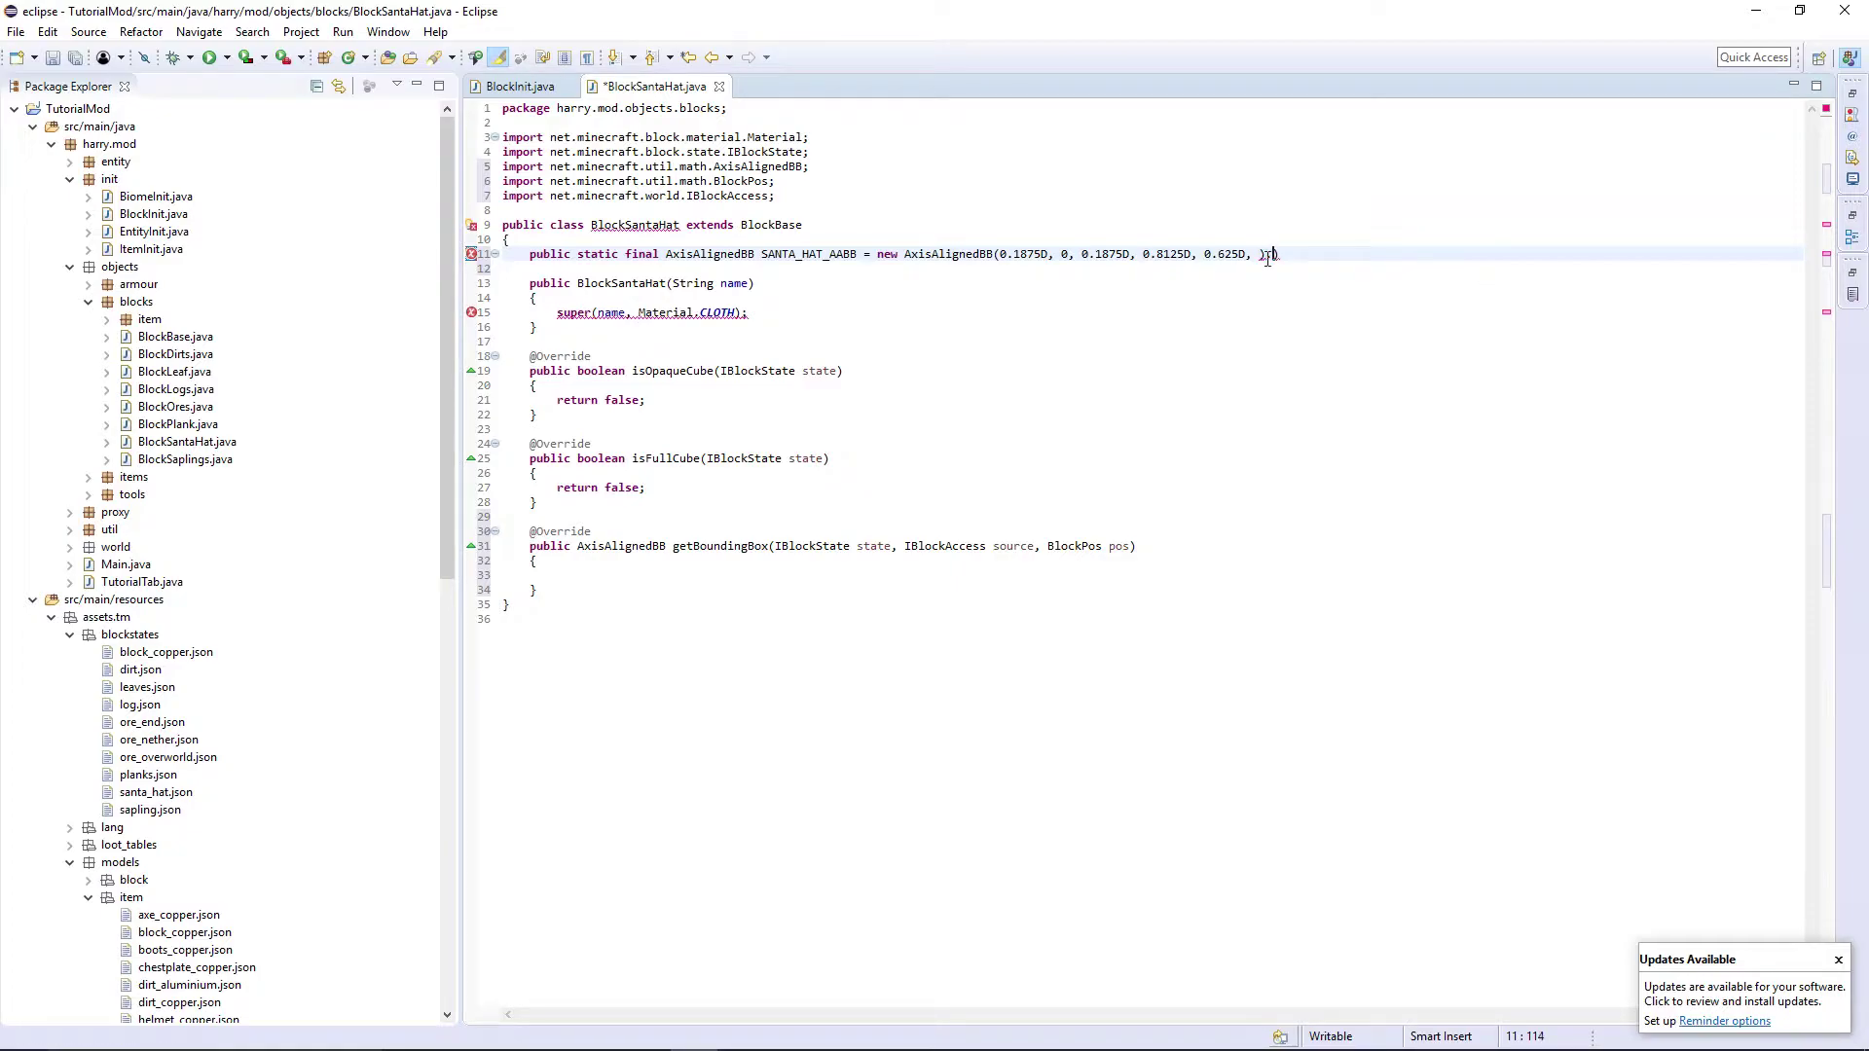
{"action": "type", "text": "0.81"}
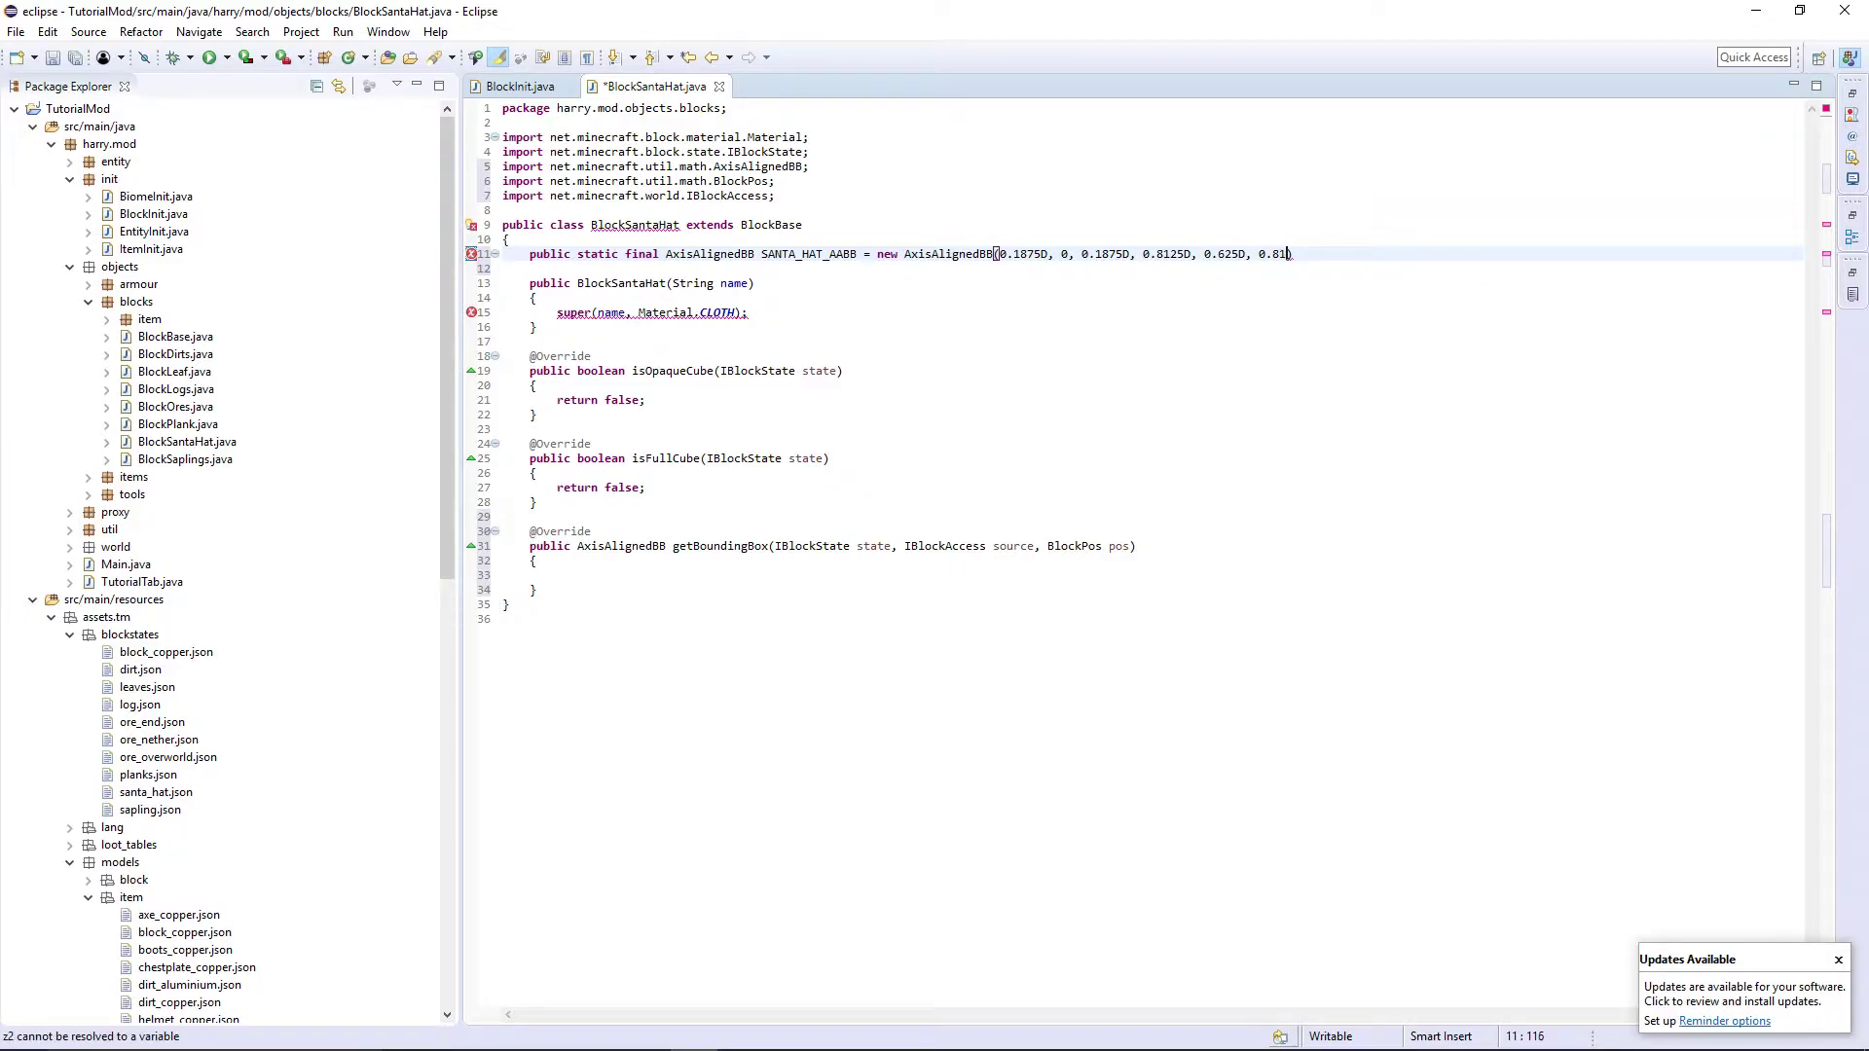
{"action": "type", "text": "25D);"}
{"action": "left_click", "coordinate": [652, 575]}
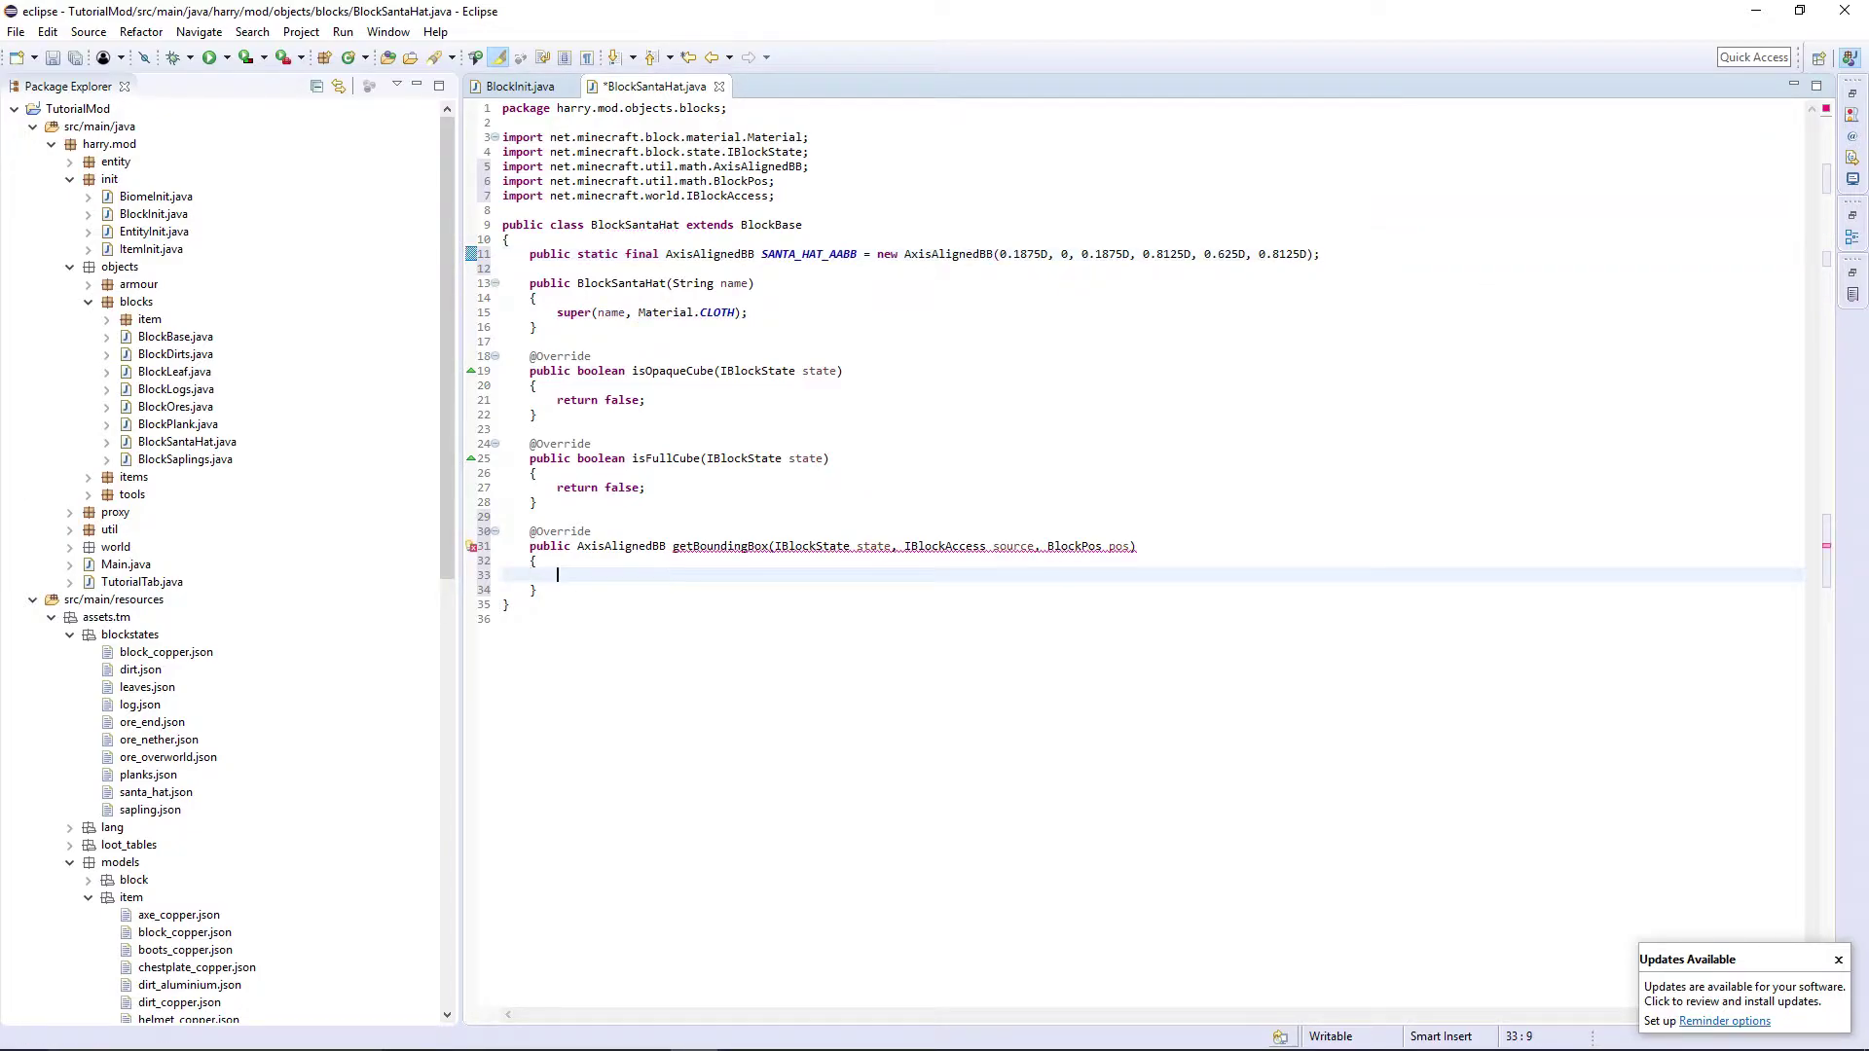
{"action": "type", "text": "eet"}
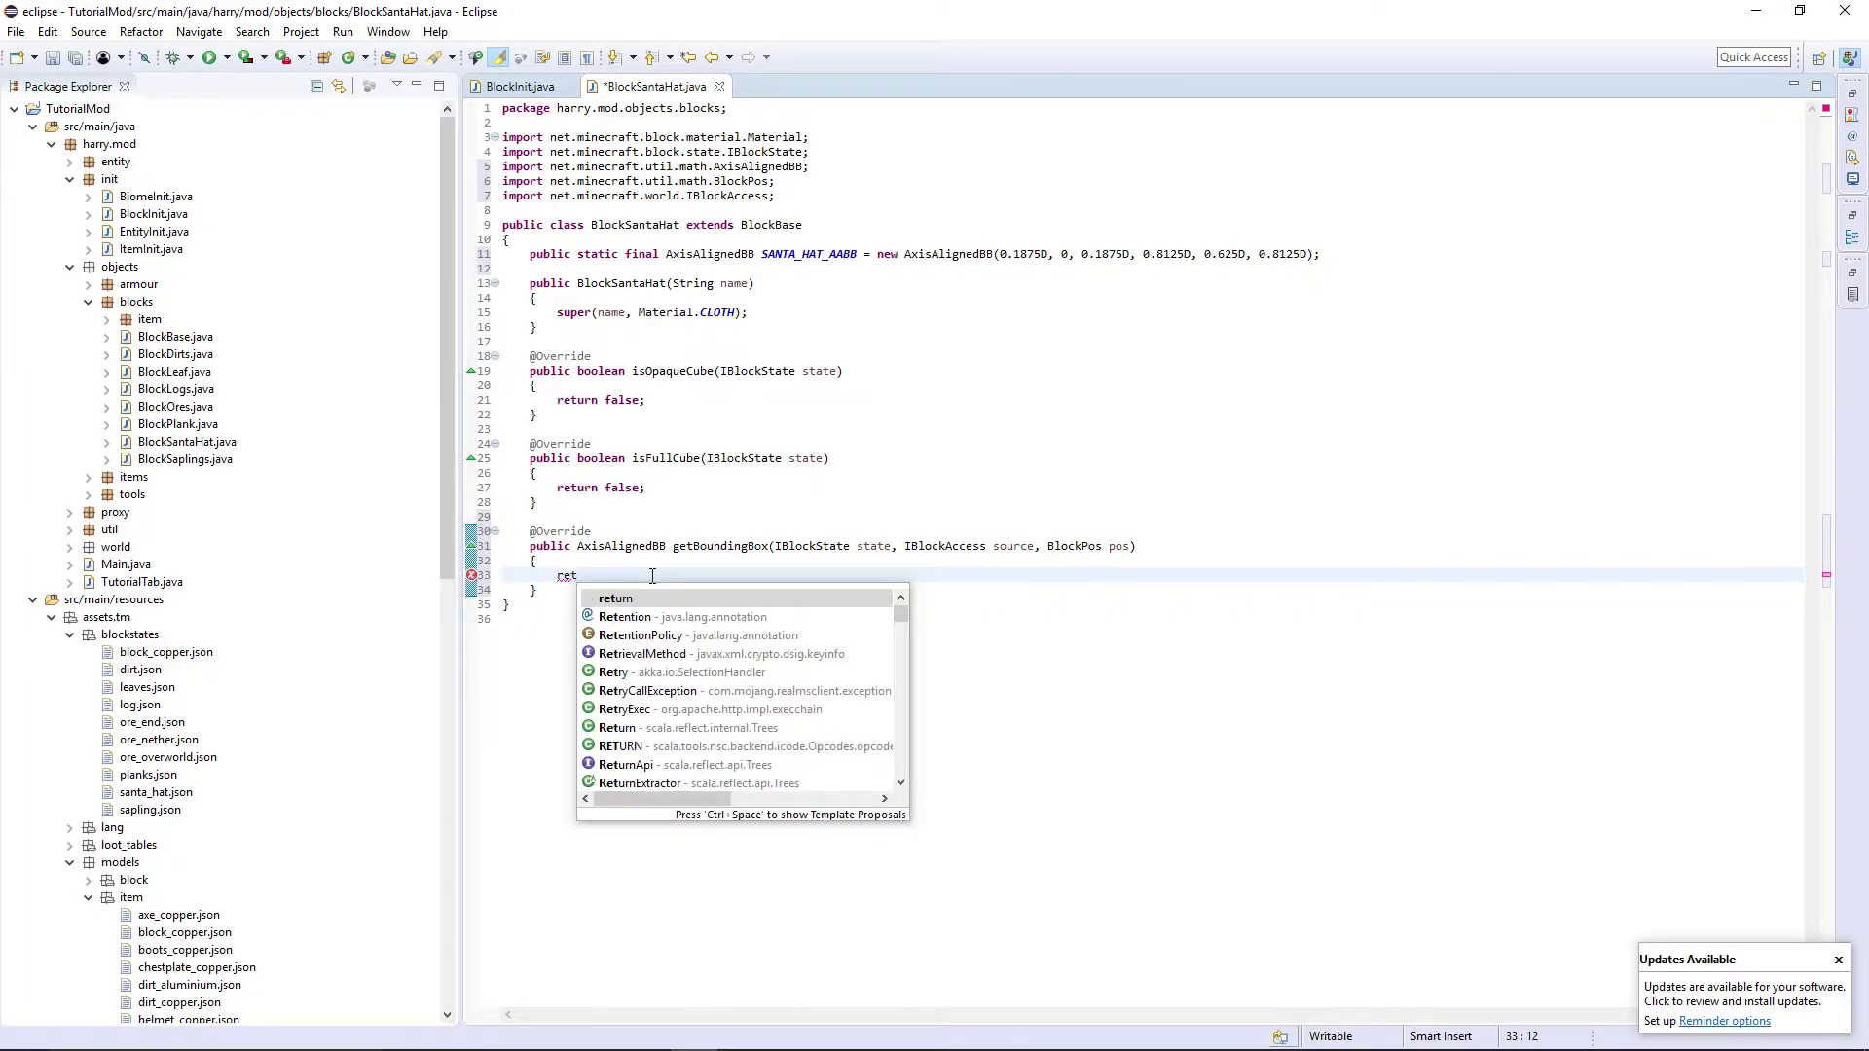
Step: Complete 'return SANTA_HAT_AABB;' in getBoundingBox, save the file, and select the TutorialMod project
{"action": "key", "text": "Return"}
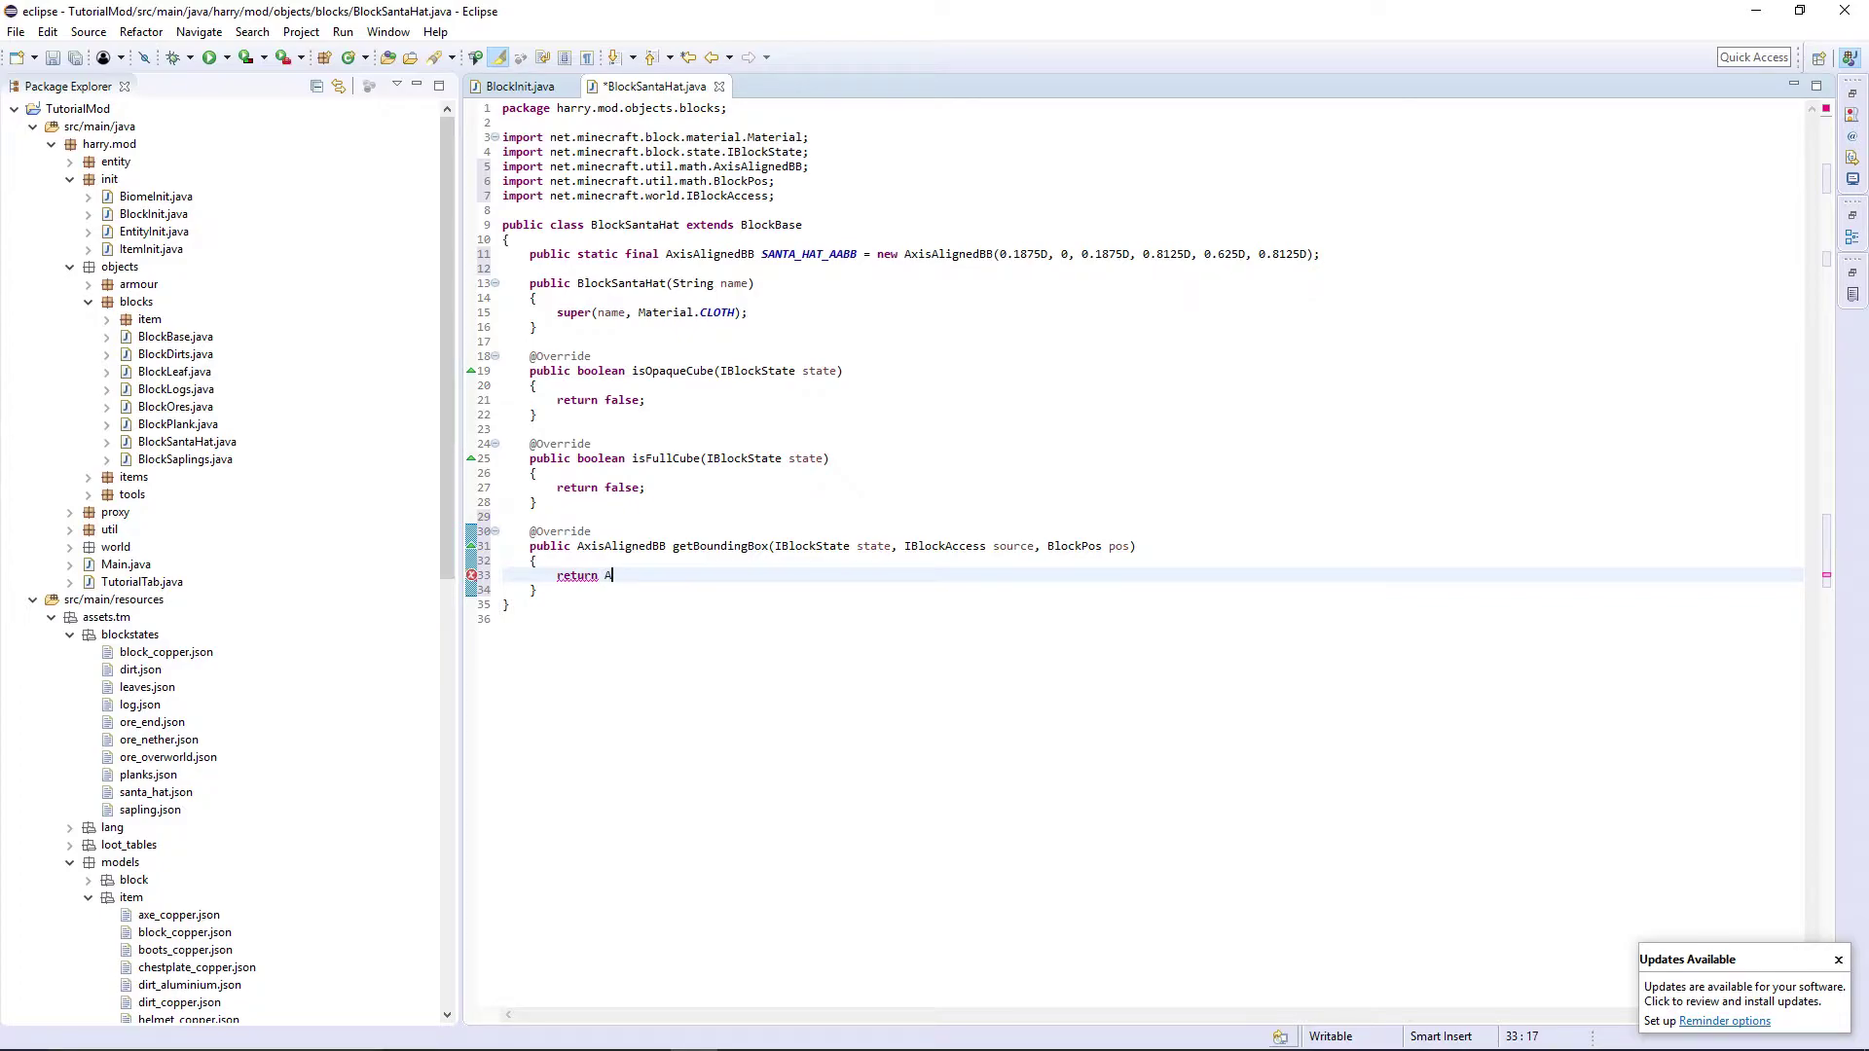
{"action": "type", "text": "Sa"}
{"action": "key", "text": "Return"}
{"action": "type", "text": ";"}
{"action": "key", "text": "ctrl+s"}
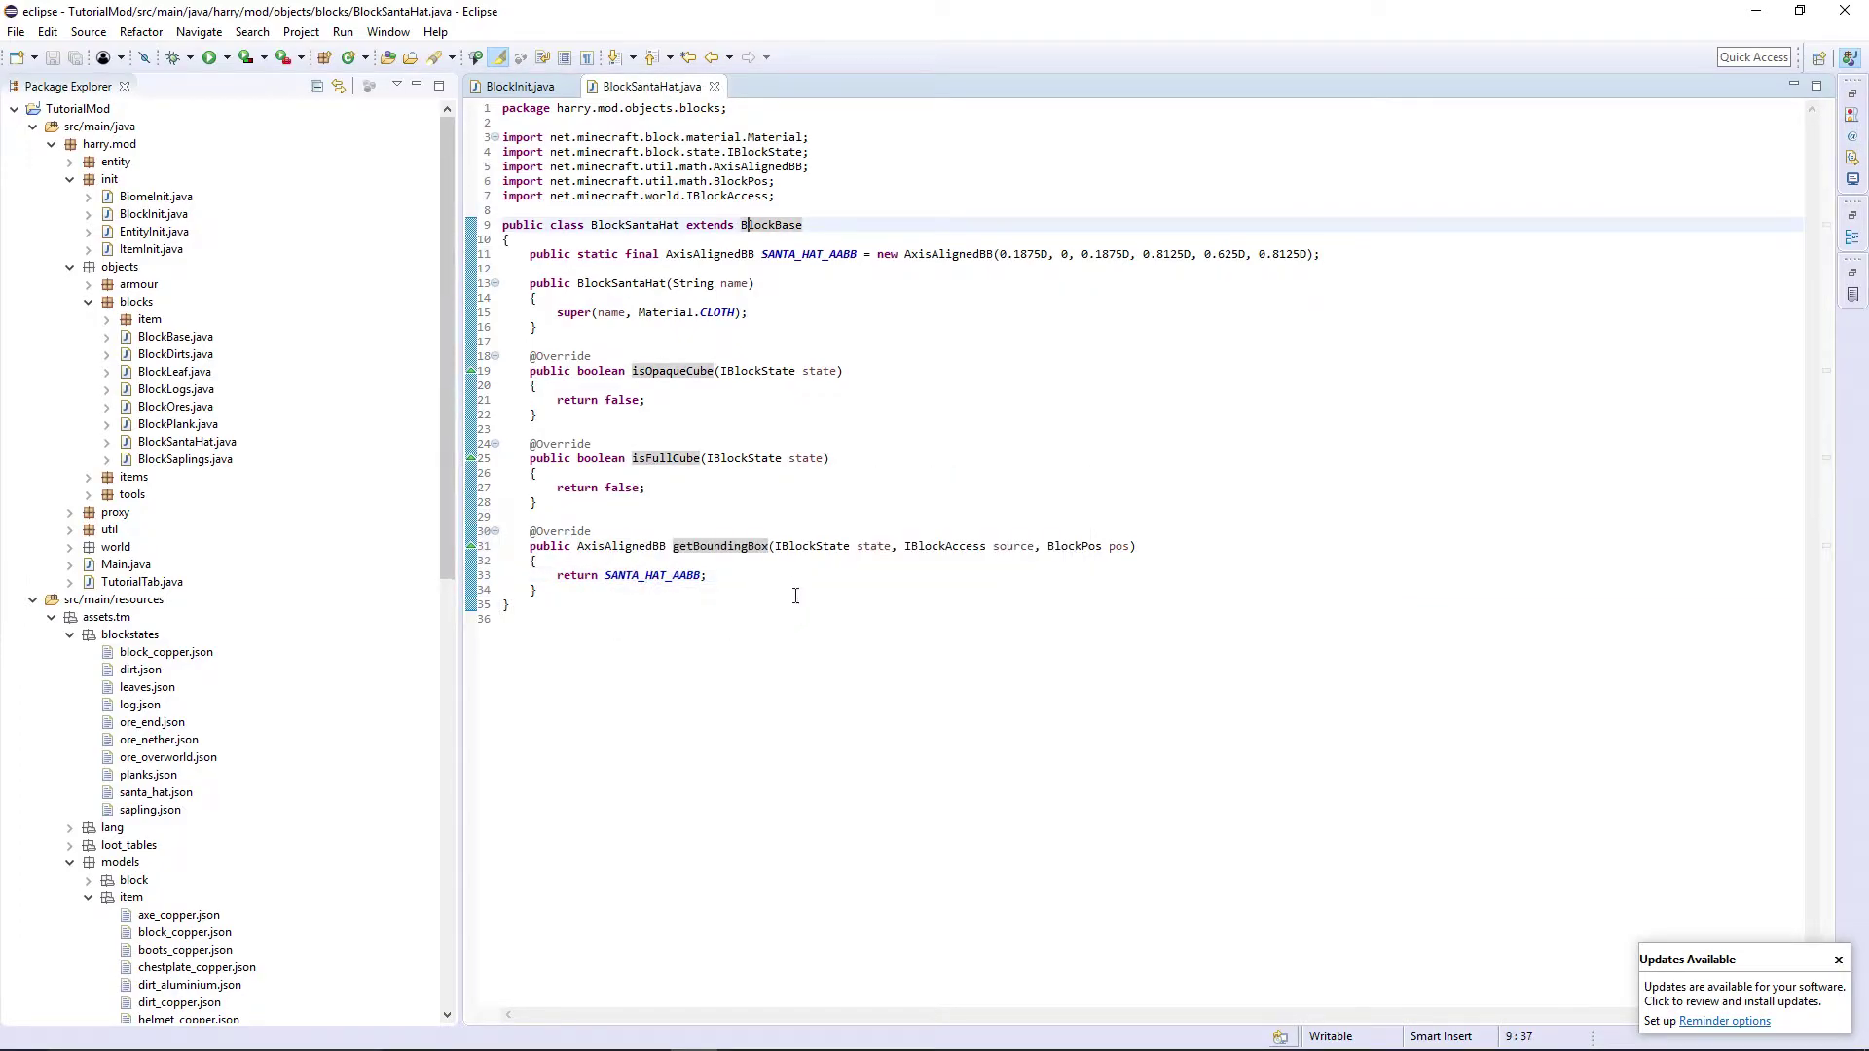
{"action": "left_click", "coordinate": [78, 108]}
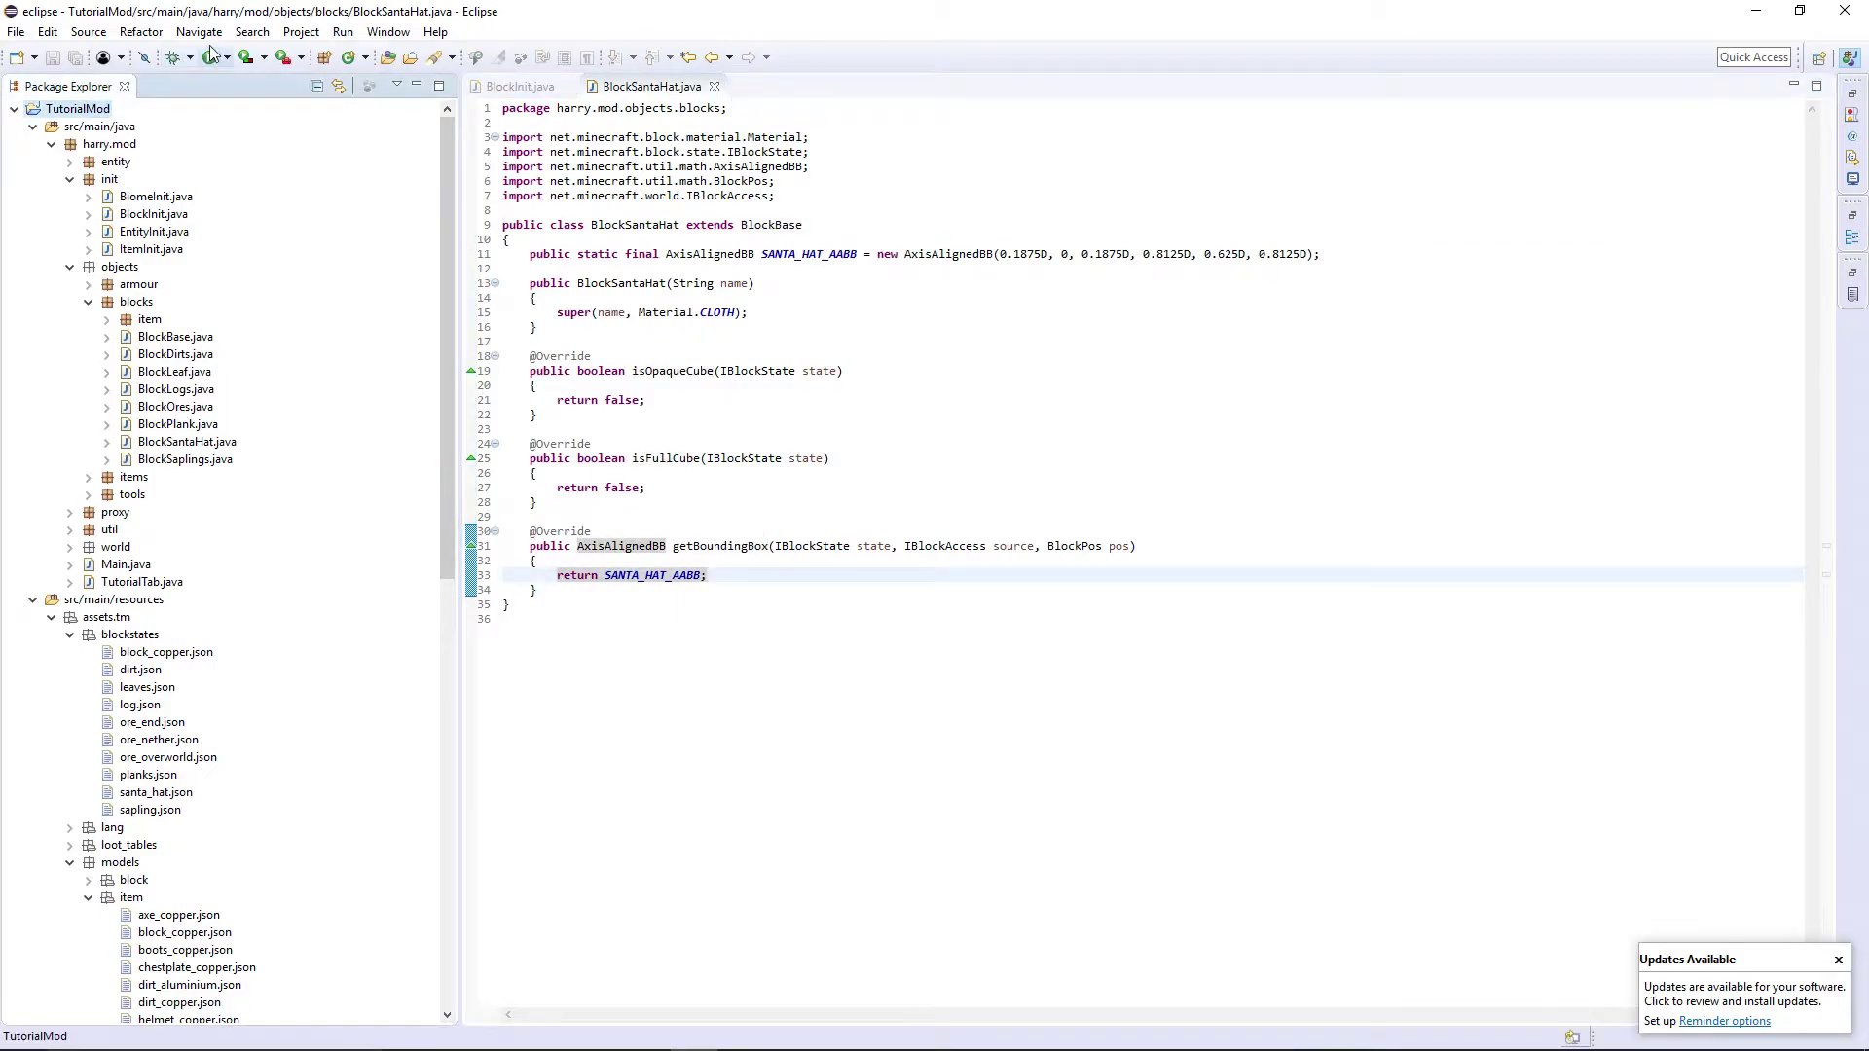
Step: Launch the game and move the Santa hat from the Tutorial Tab into the hotbar
{"action": "left_click", "coordinate": [211, 58]}
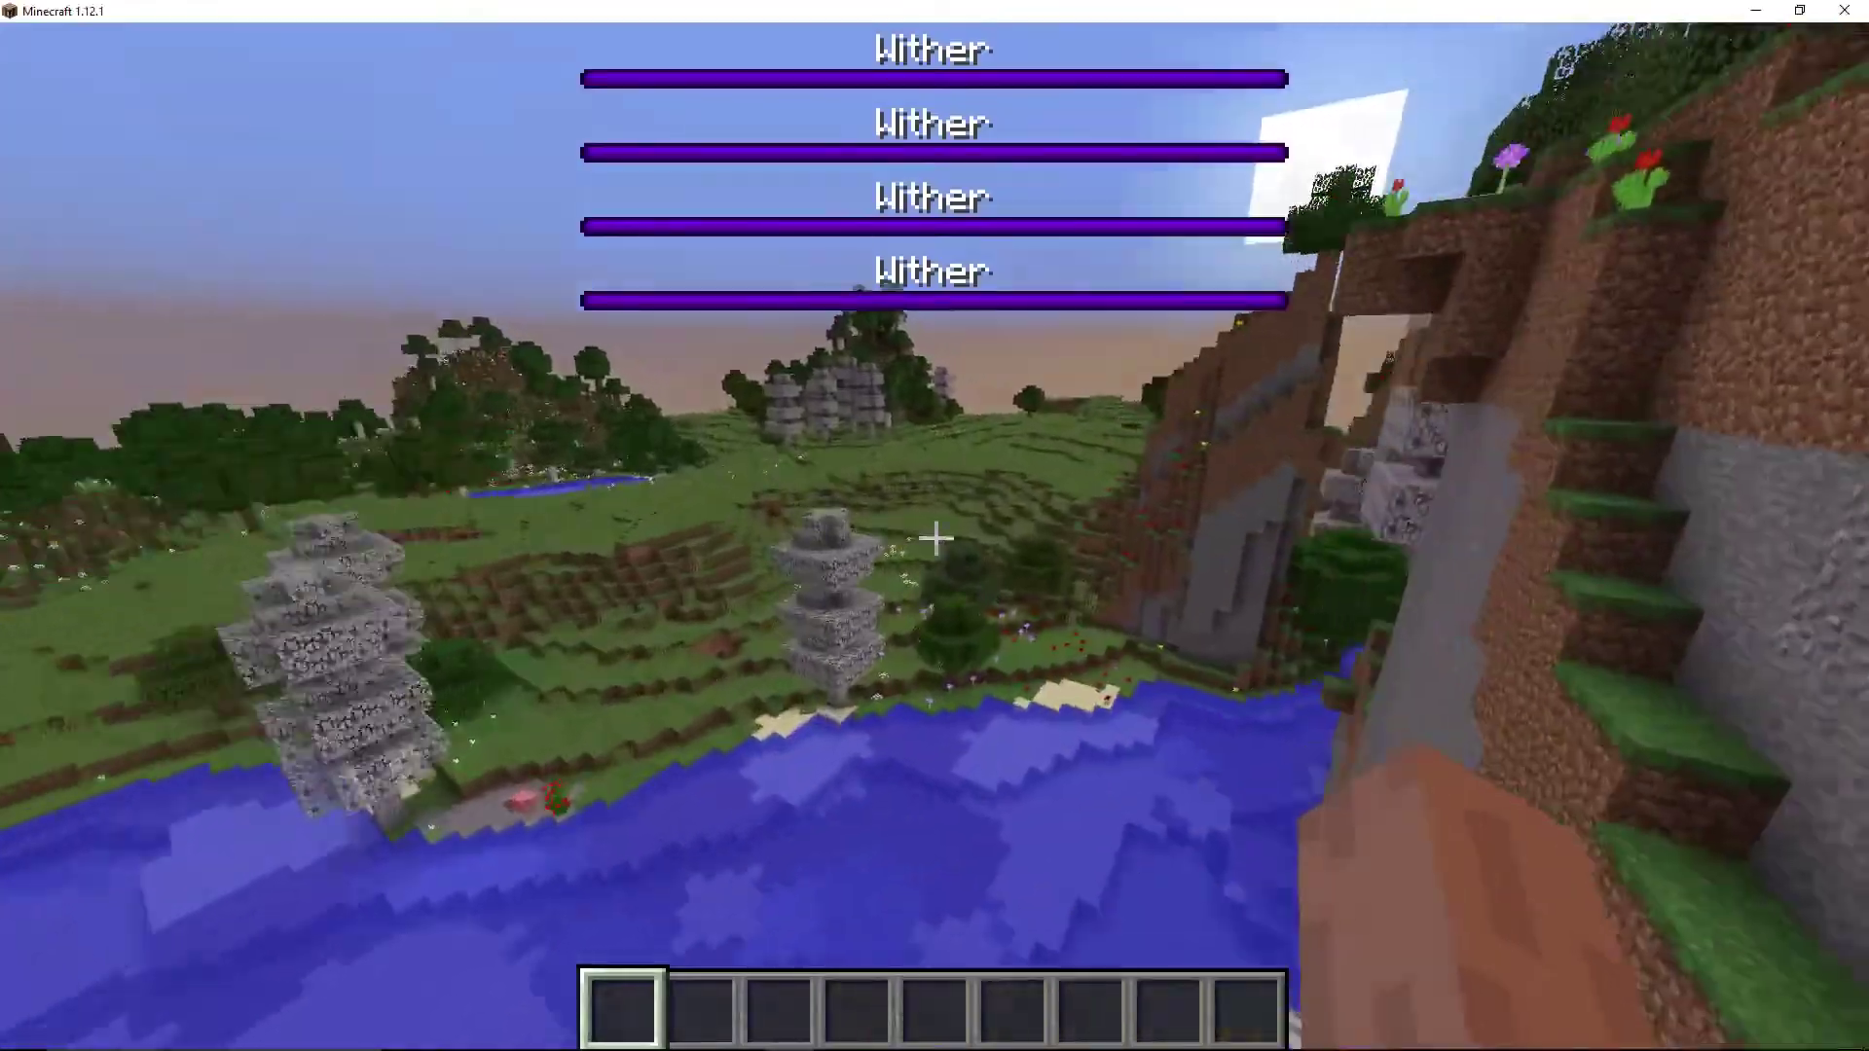
{"action": "key", "text": "e"}
{"action": "left_click", "coordinate": [1270, 117]}
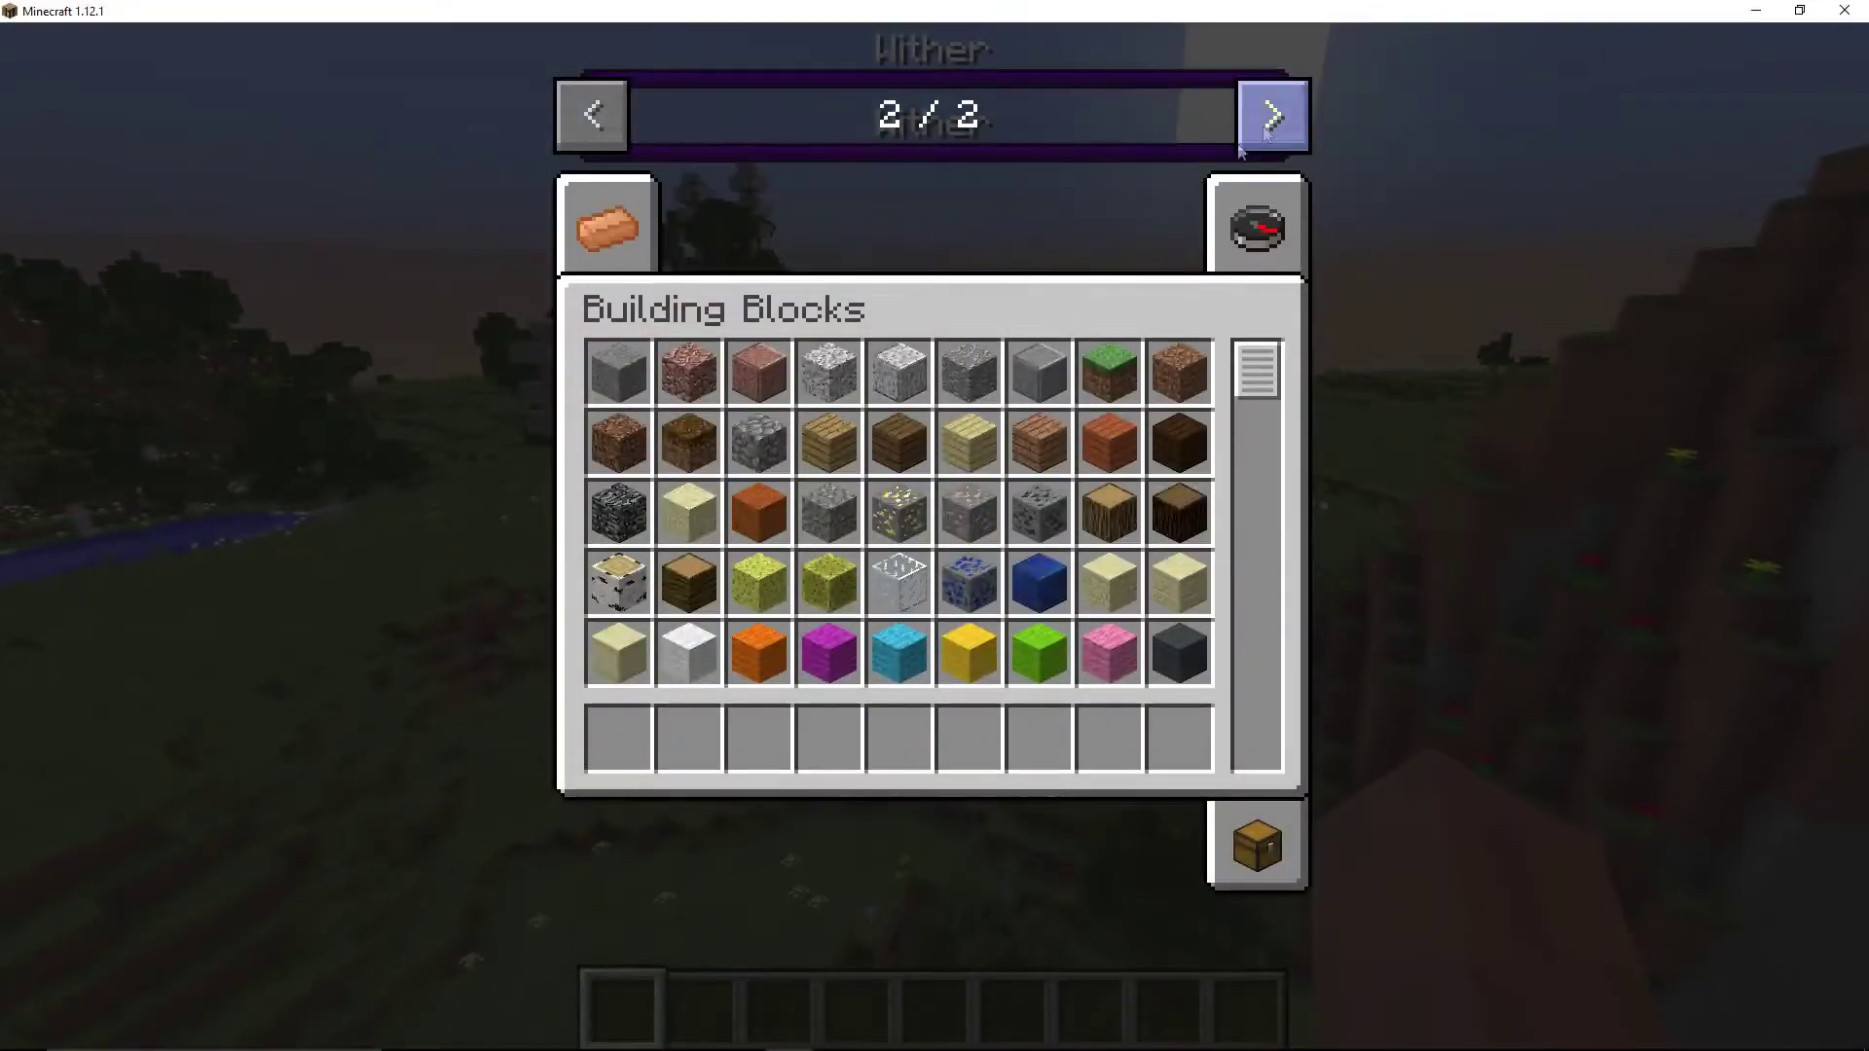
{"action": "left_click", "coordinate": [623, 222]}
{"action": "left_click", "coordinate": [895, 516]}
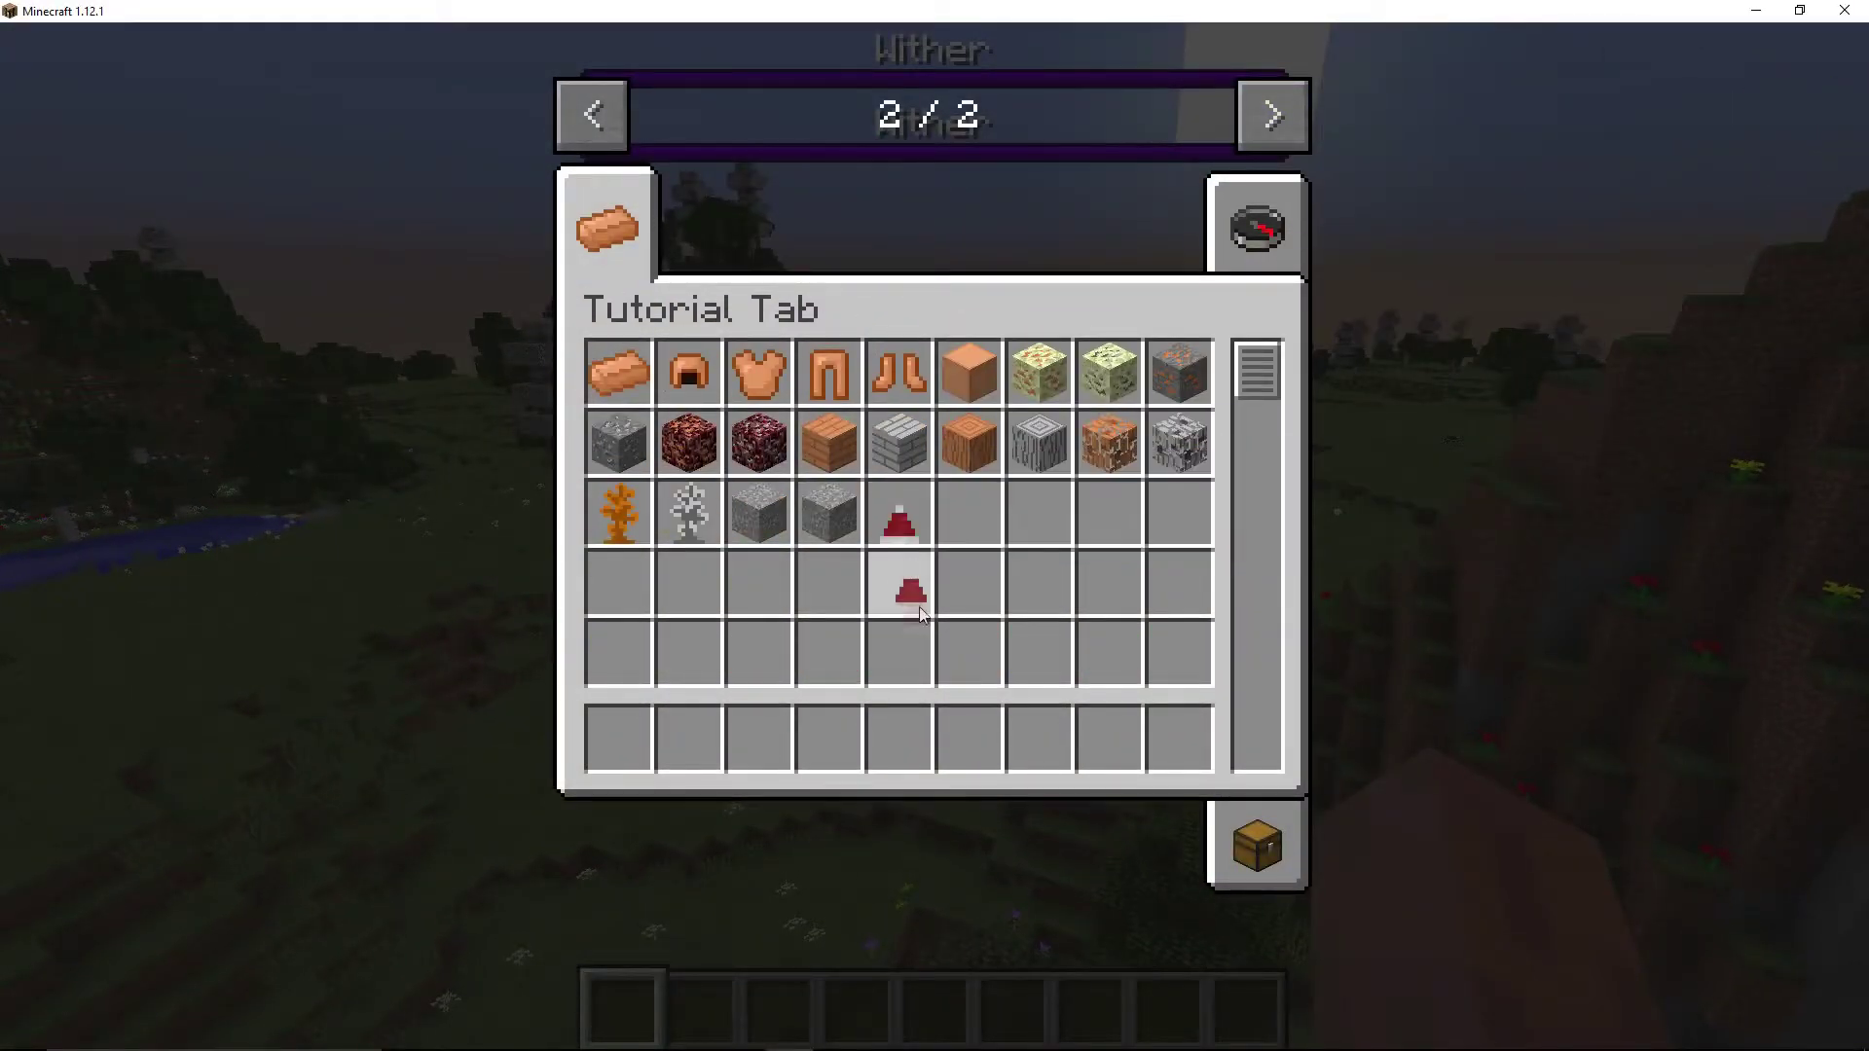
{"action": "left_click", "coordinate": [915, 737]}
{"action": "key", "text": "e"}
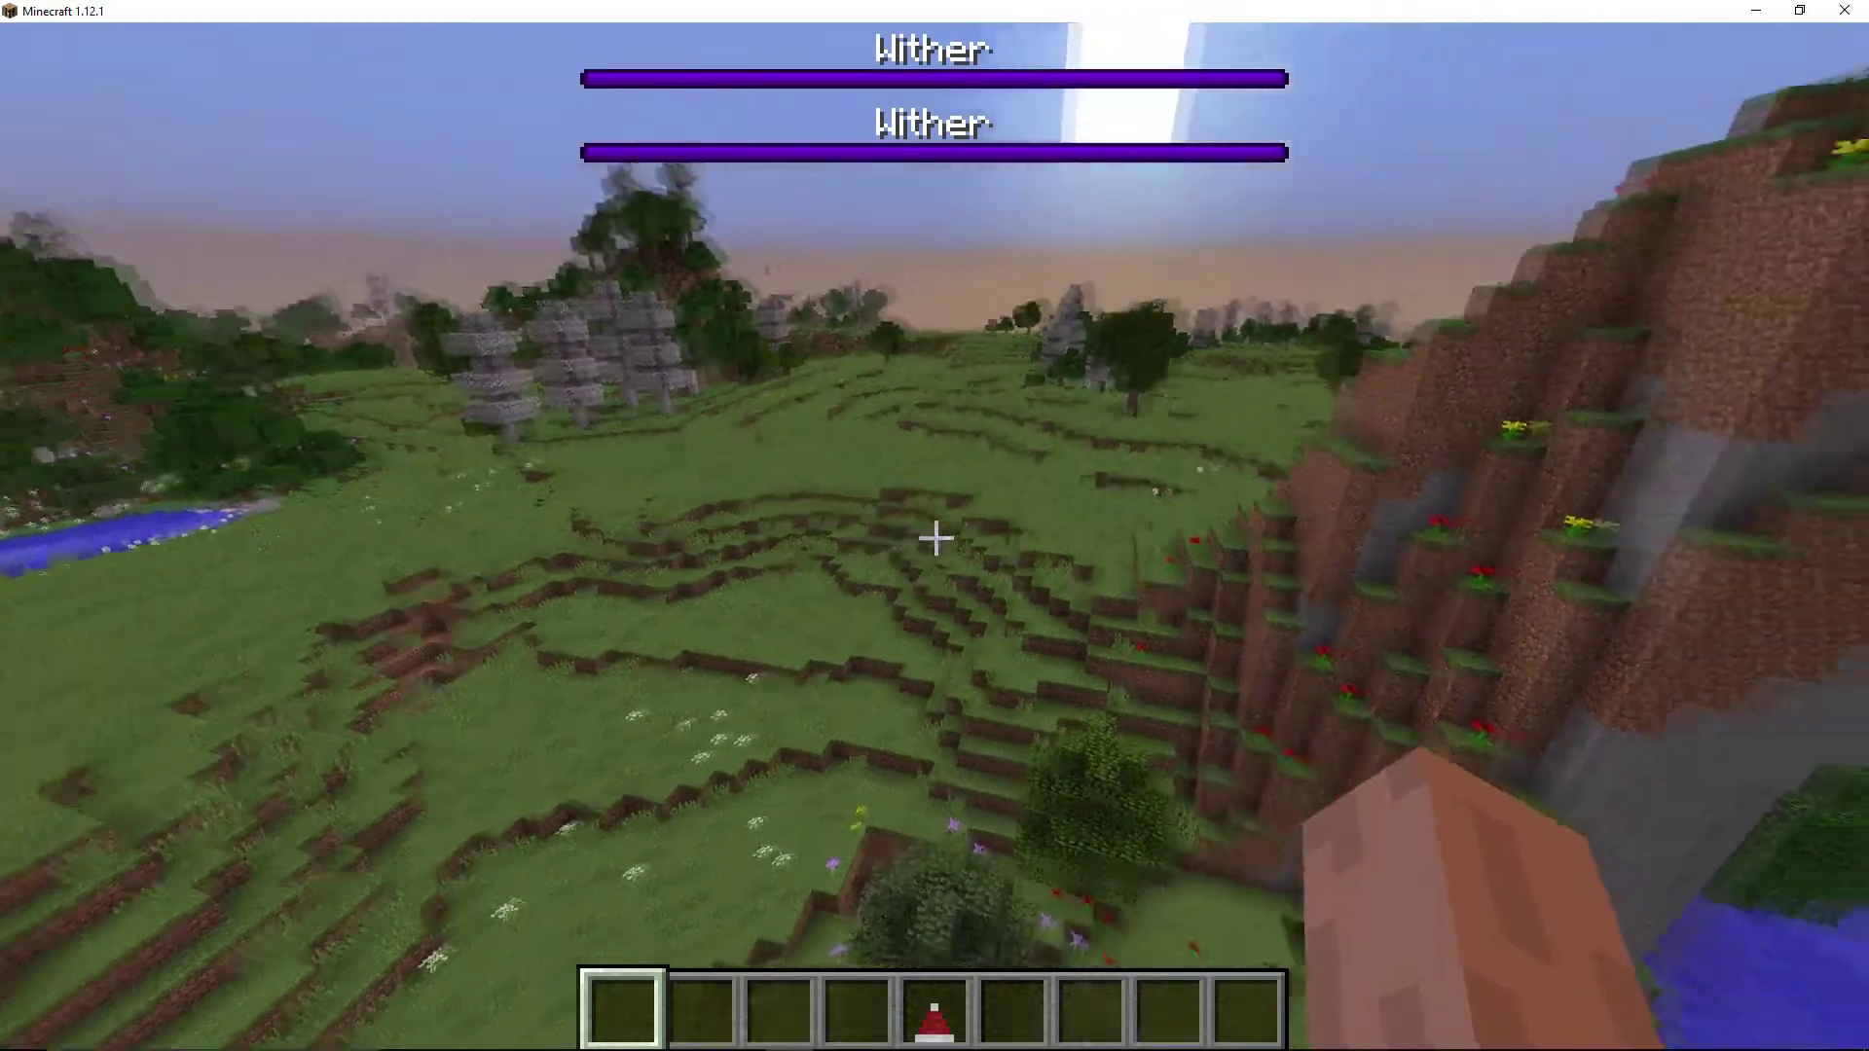
Step: Place a Santa hat on the grass and walk around it to inspect its bounding box
{"action": "scroll", "coordinate": [935, 525], "scroll_direction": "down", "scroll_amount": 4}
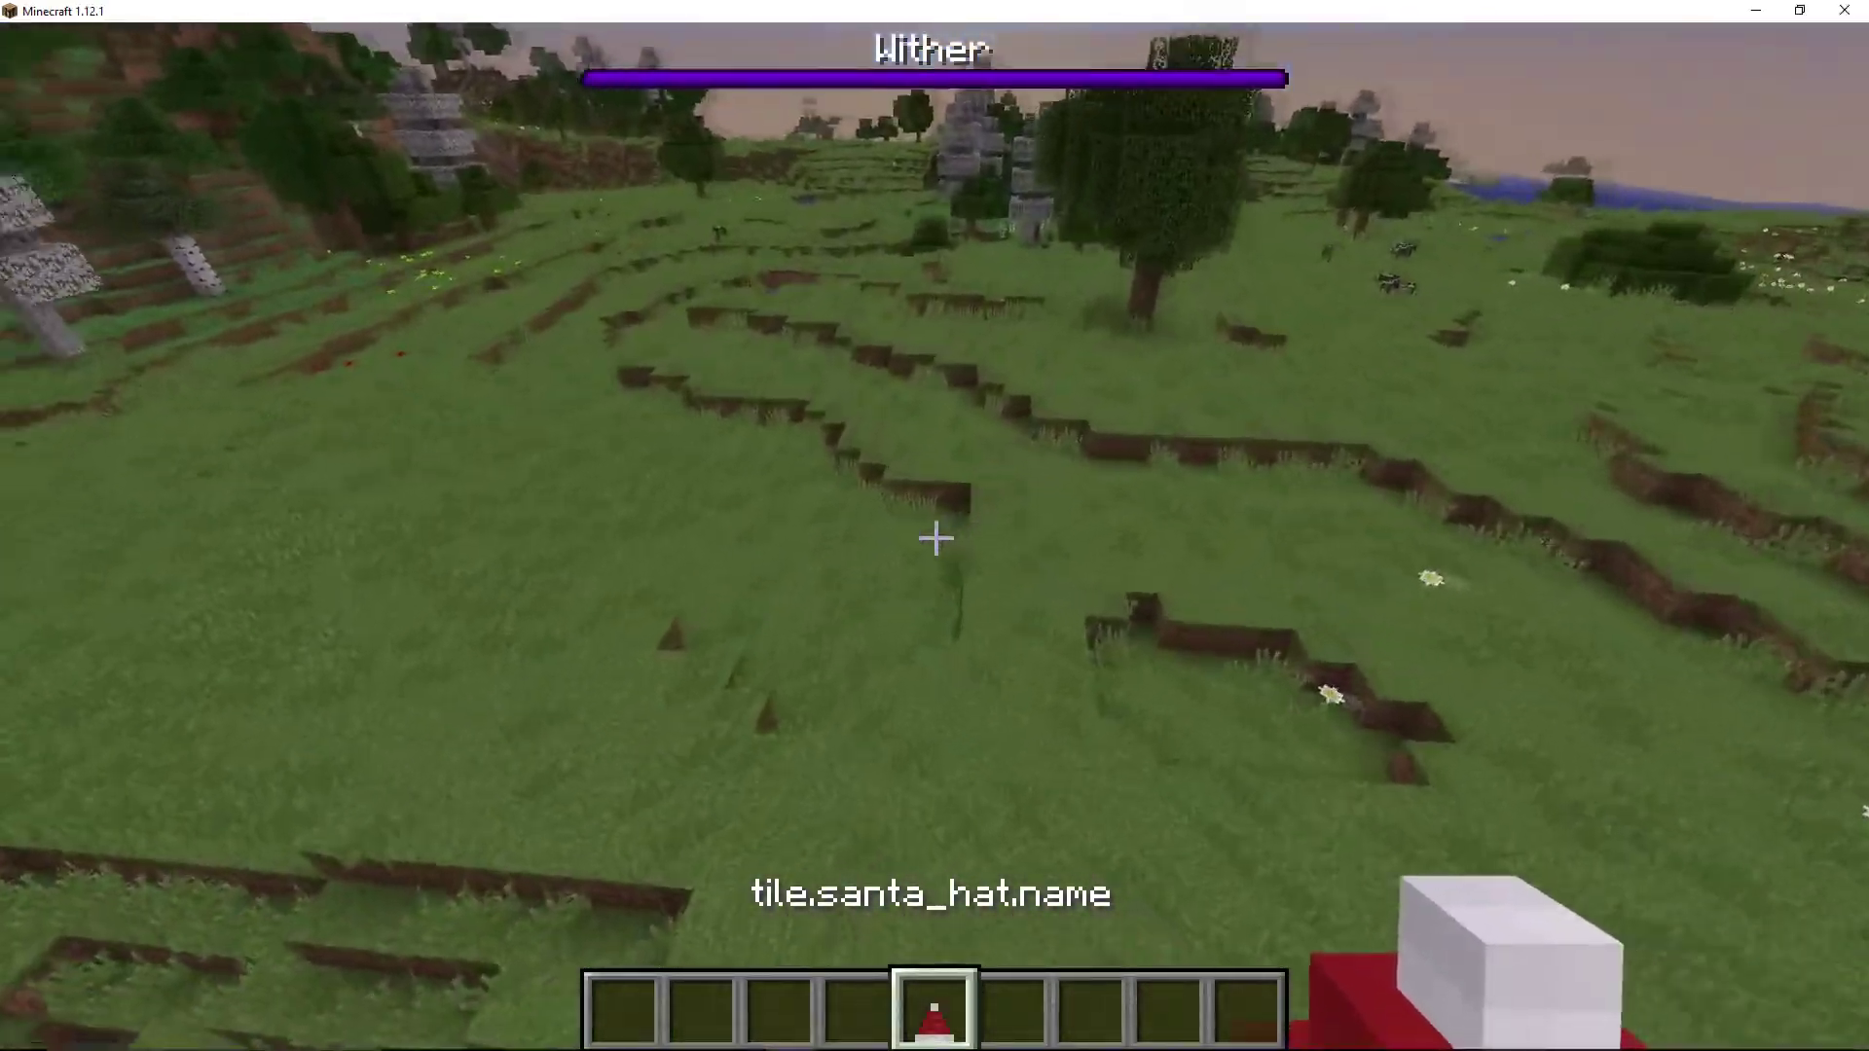
{"action": "right_click", "coordinate": [935, 537]}
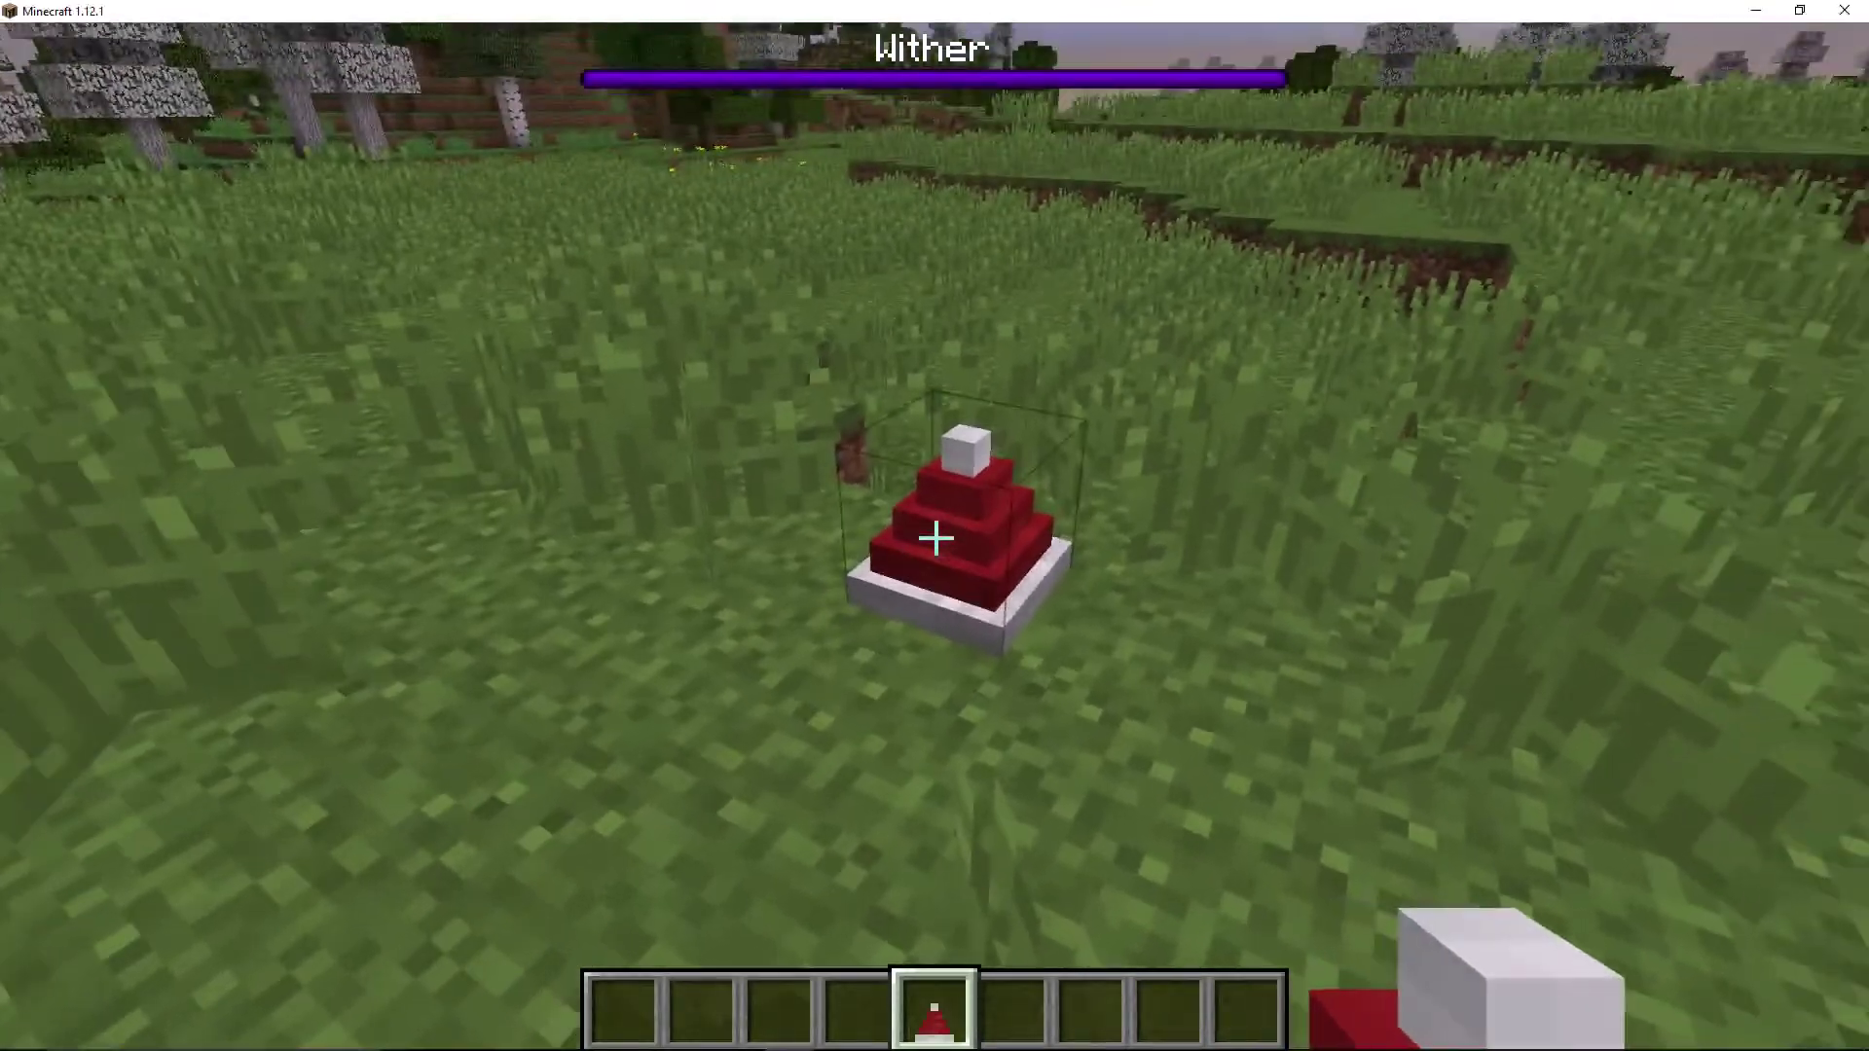
{"action": "scroll", "coordinate": [935, 538], "scroll_direction": "down", "scroll_amount": 1}
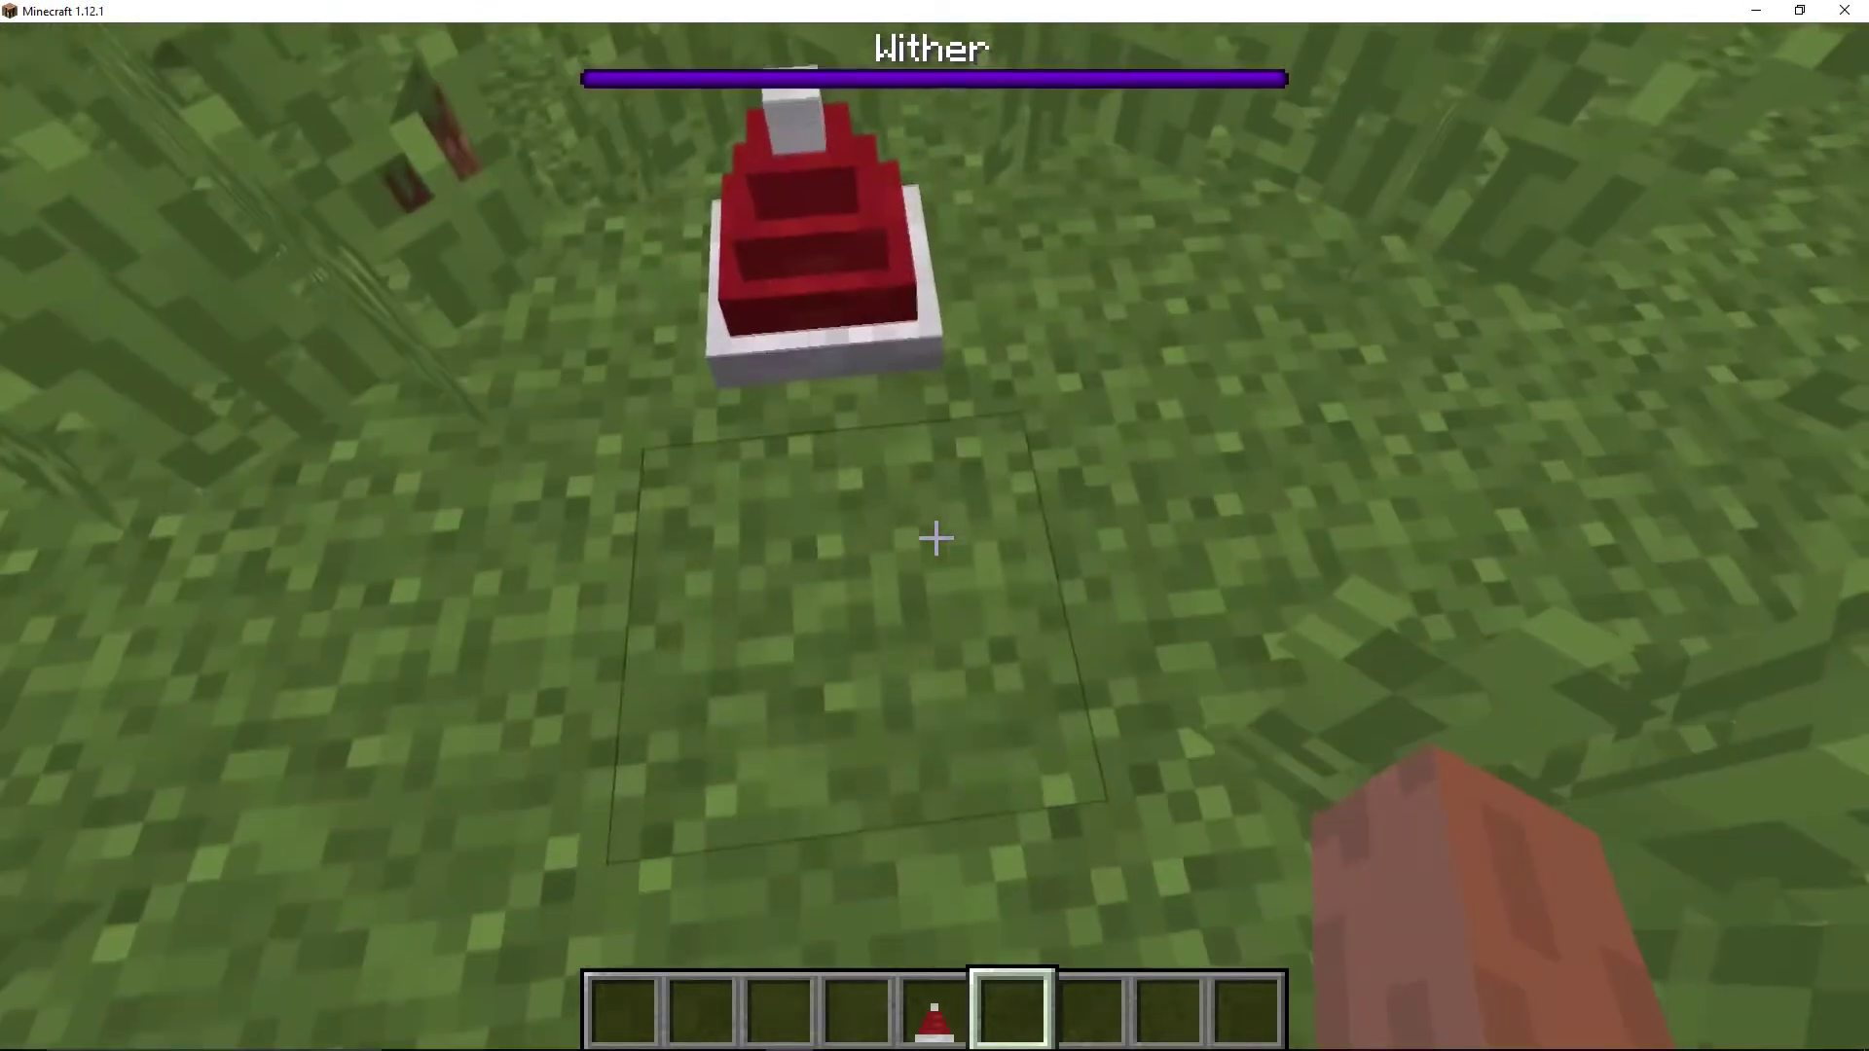
{"action": "left_click", "coordinate": [936, 538]}
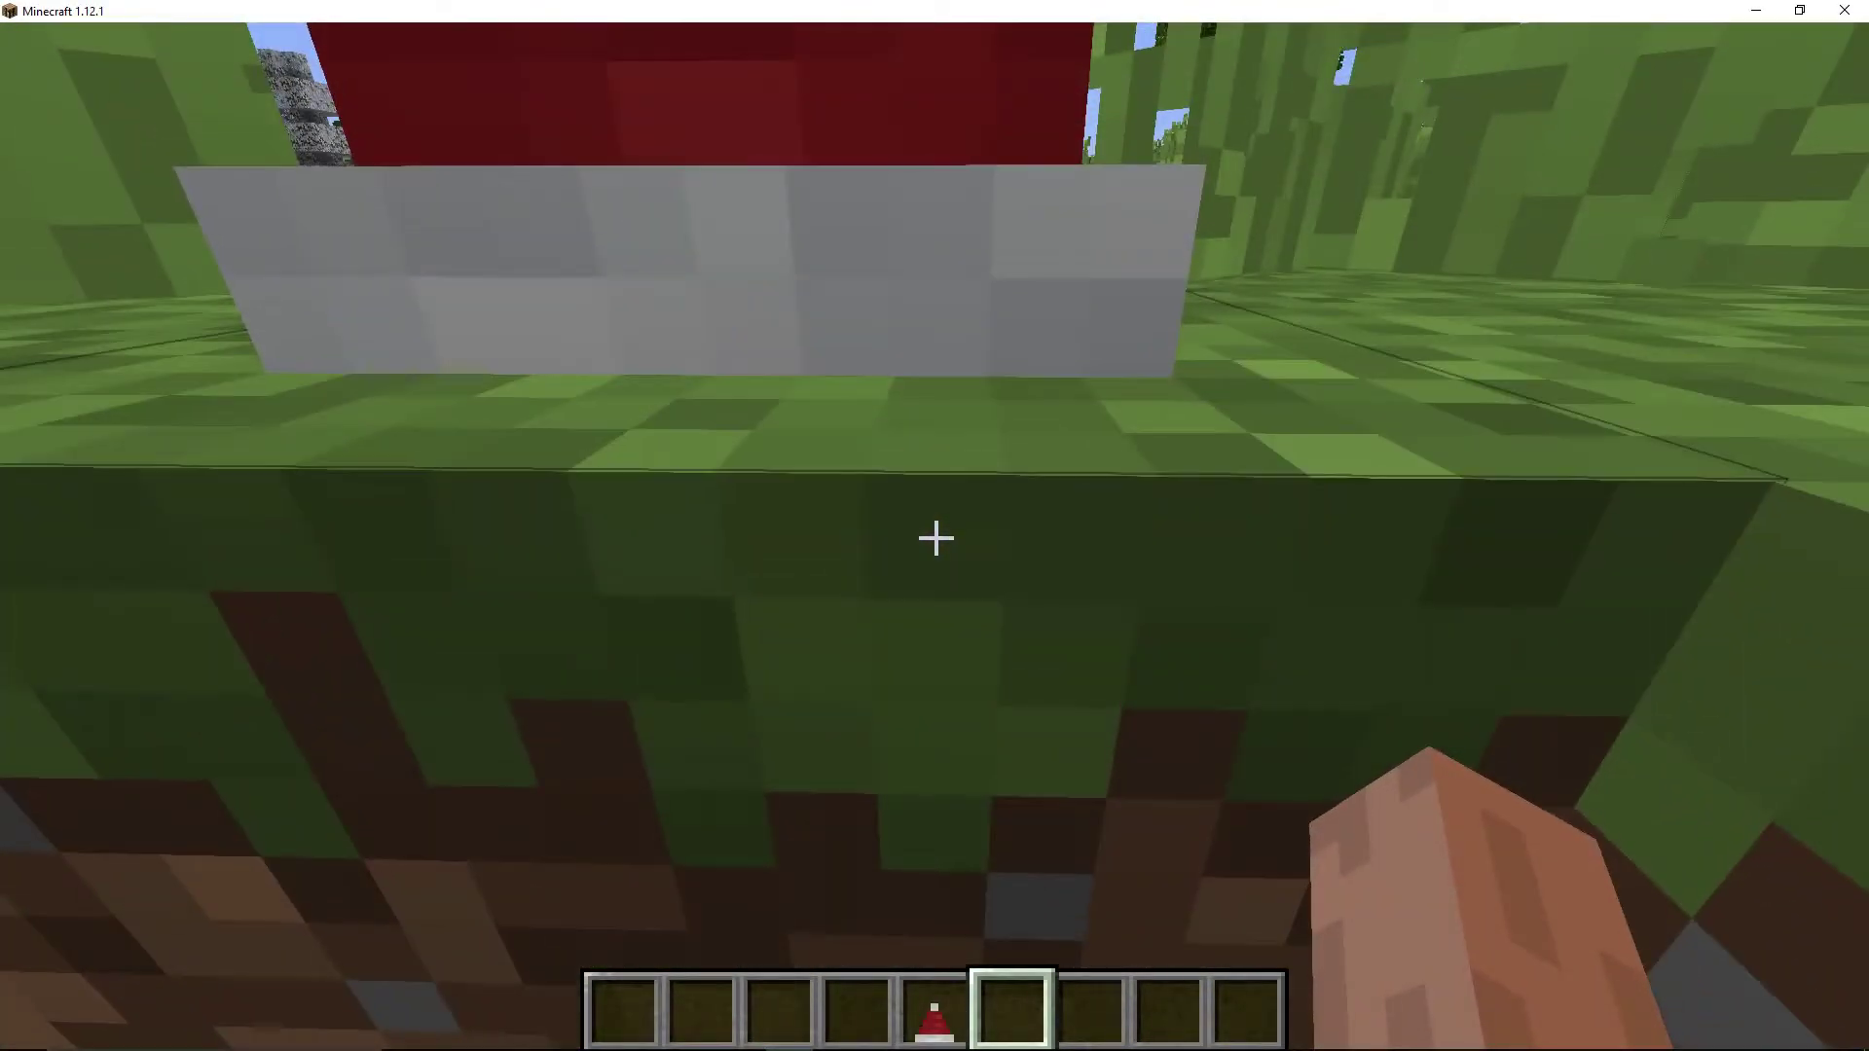
{"action": "key", "text": "s"}
{"action": "key", "text": "a"}
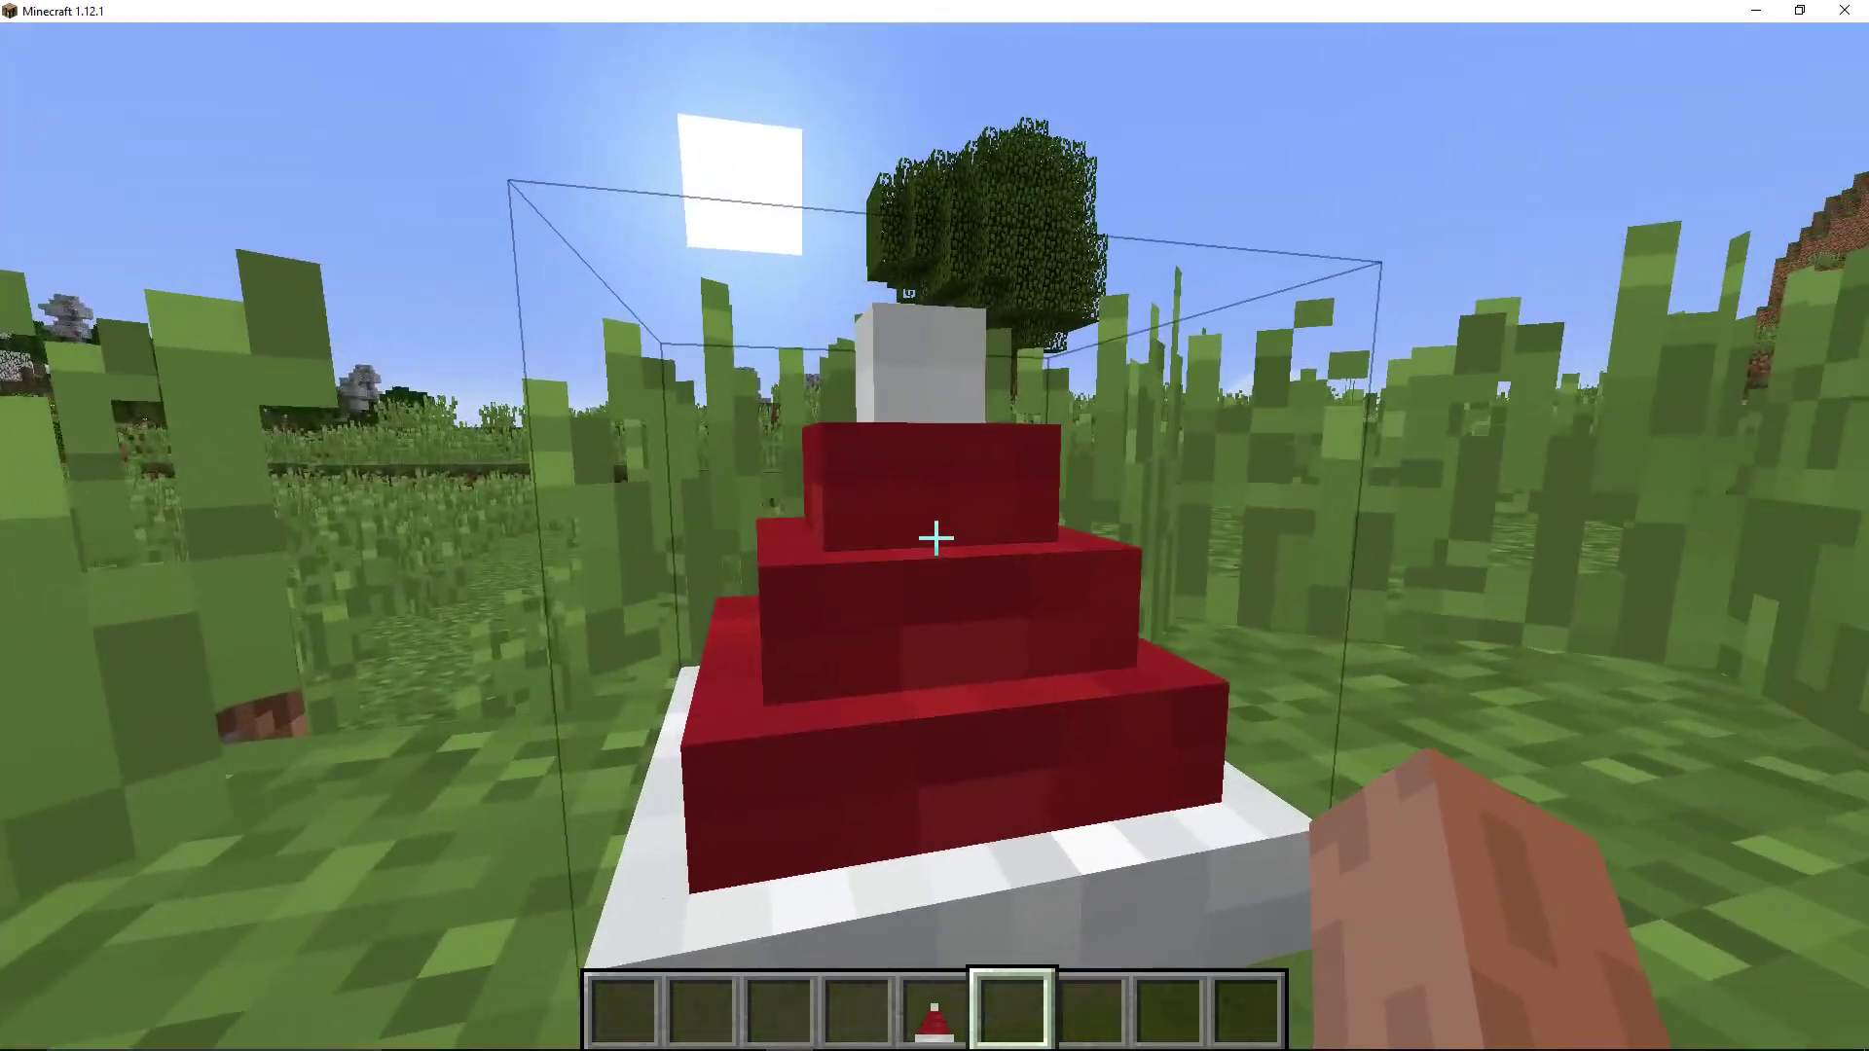
{"action": "key", "text": "w"}
{"action": "key", "text": "s"}
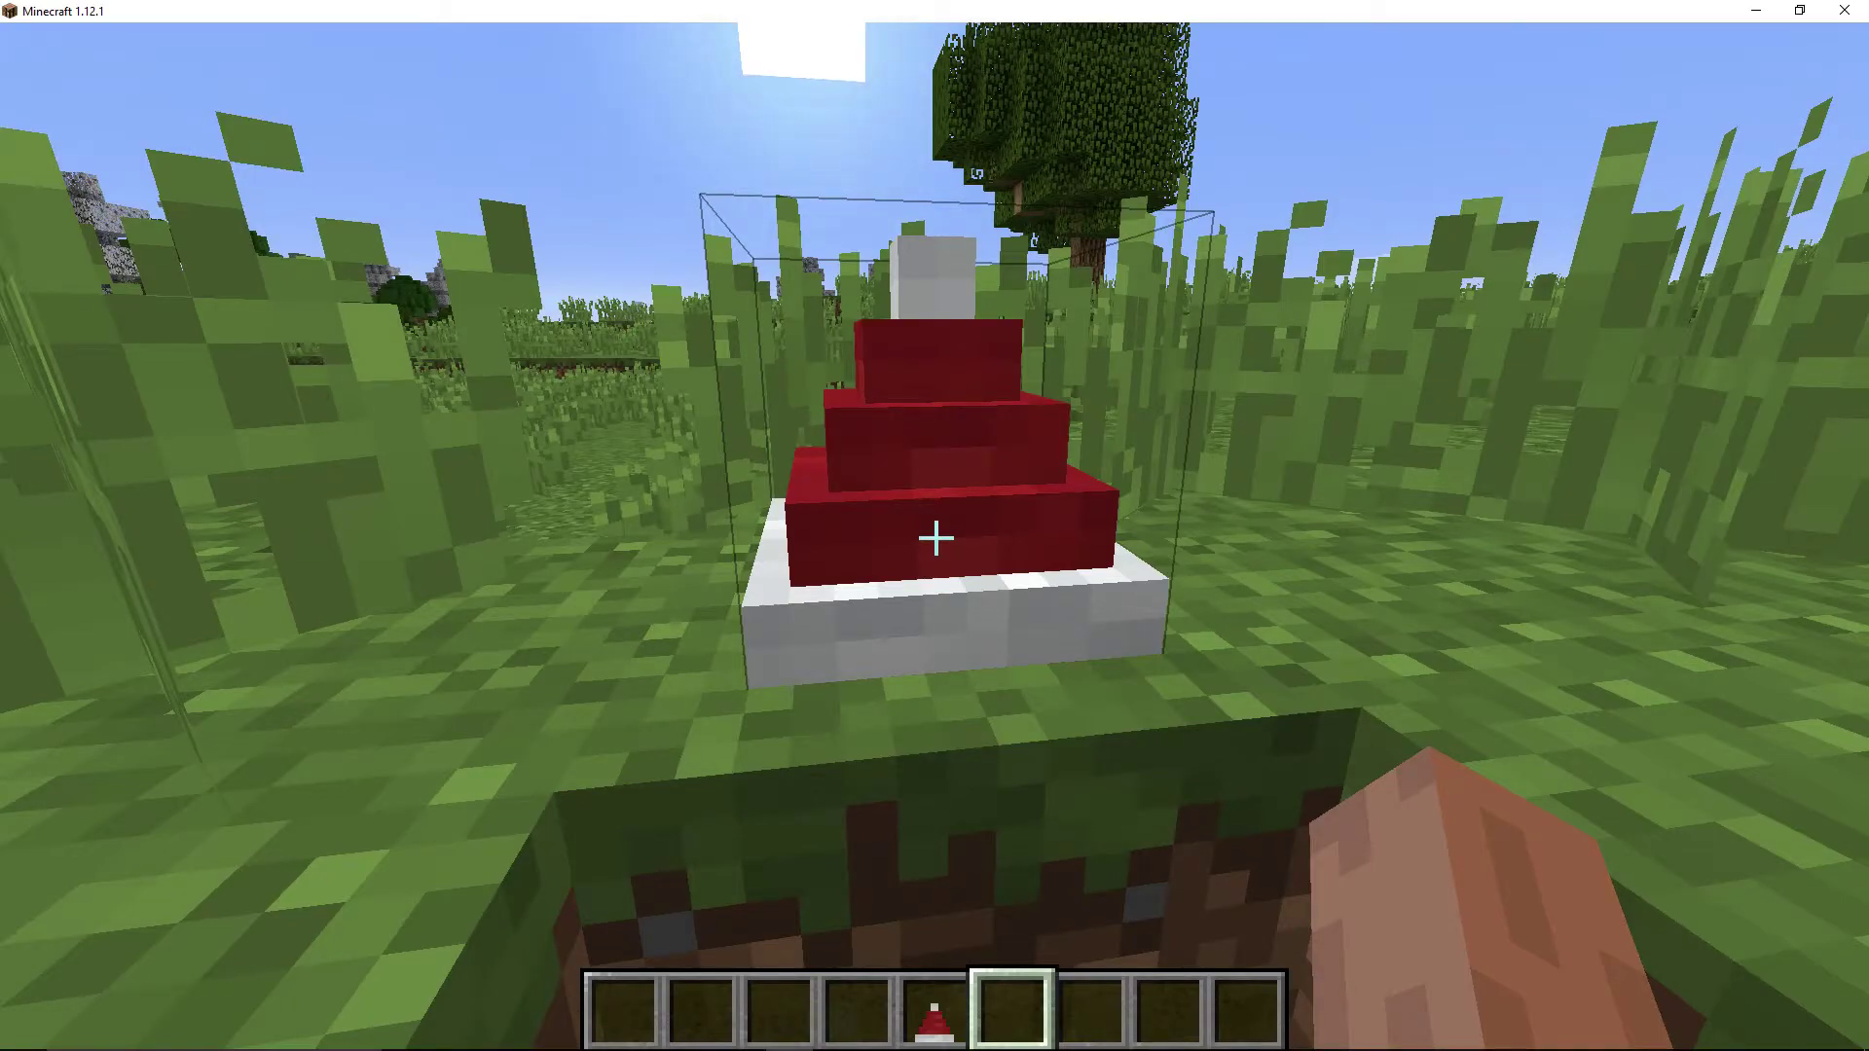
Step: Place a second Santa hat block on the grass
{"action": "scroll", "coordinate": [935, 537], "scroll_direction": "up", "scroll_amount": 1}
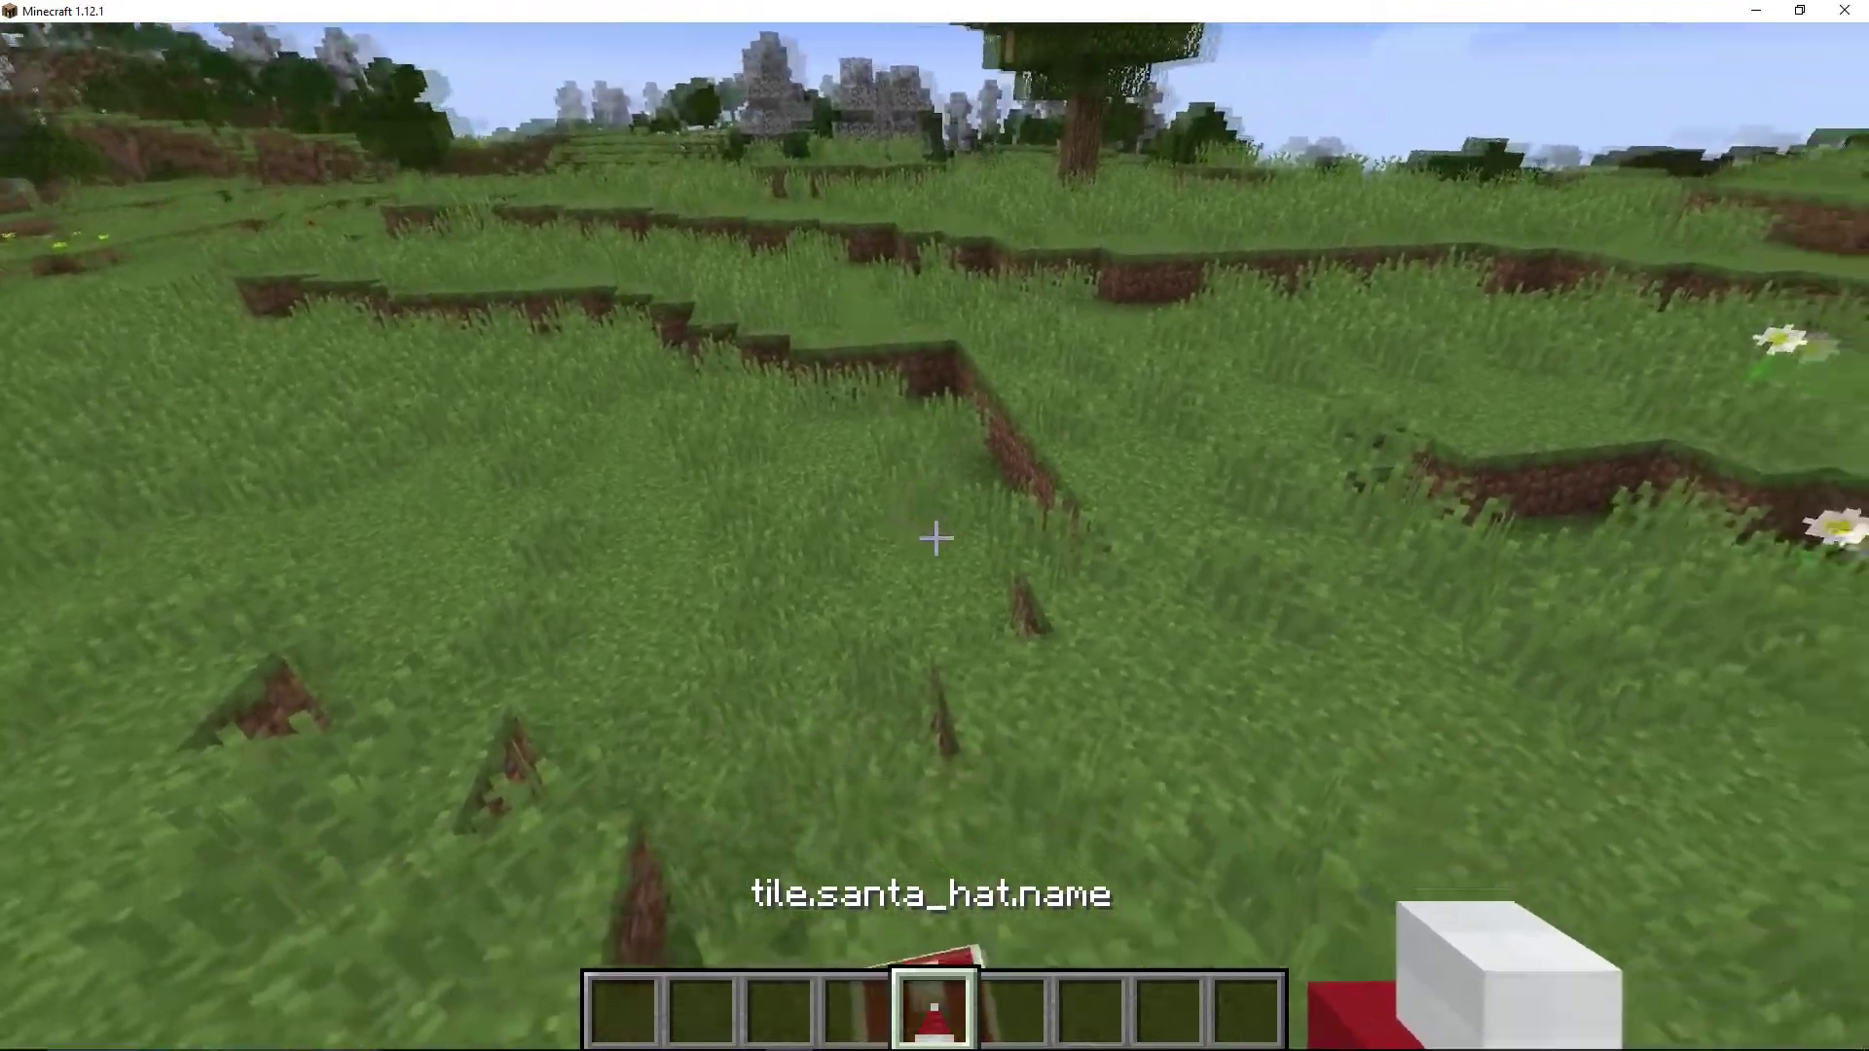
{"action": "right_click", "coordinate": [934, 537]}
{"action": "scroll", "coordinate": [934, 537], "scroll_direction": "down", "scroll_amount": 1}
{"action": "scroll", "coordinate": [935, 537], "scroll_direction": "up", "scroll_amount": 1}
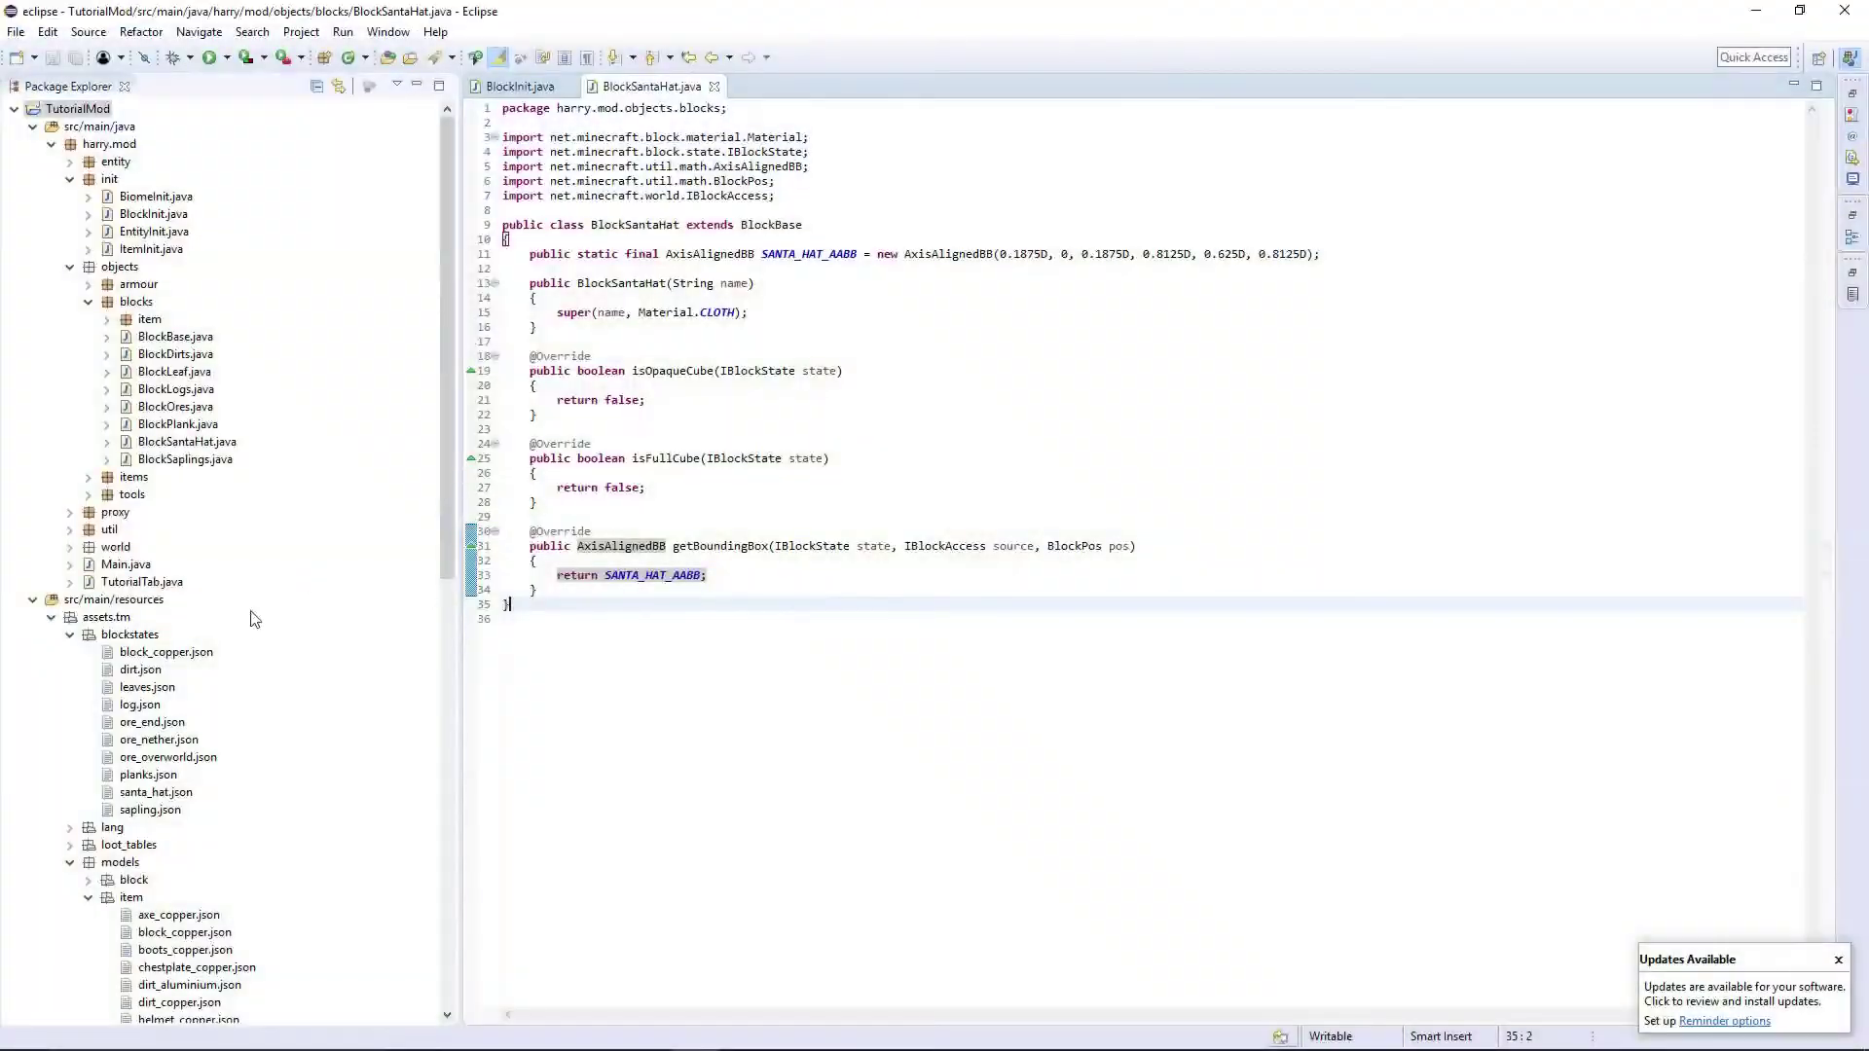
{"action": "scroll", "coordinate": [195, 604], "scroll_direction": "down", "scroll_amount": 5}
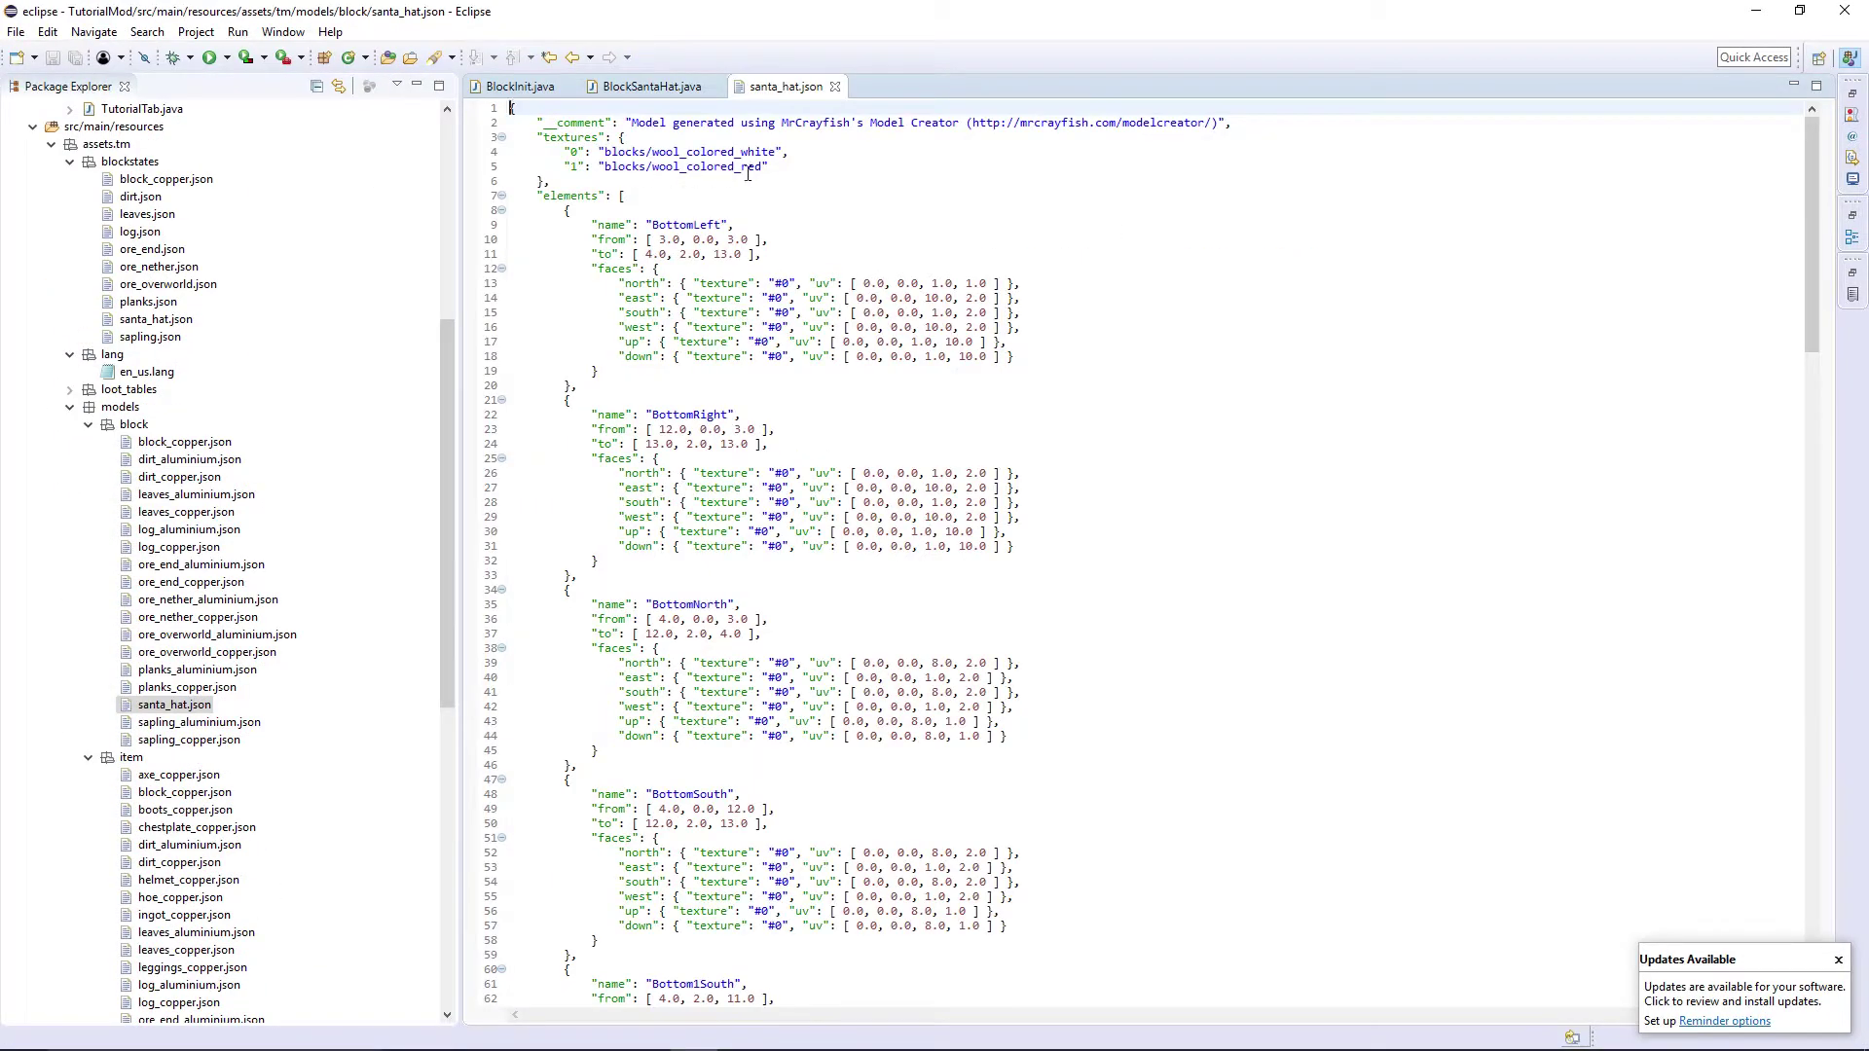
Step: Add a "particle": "blocks/wool_colored_red" texture entry to santa_hat.json and save it
{"action": "left_click", "coordinate": [748, 171]}
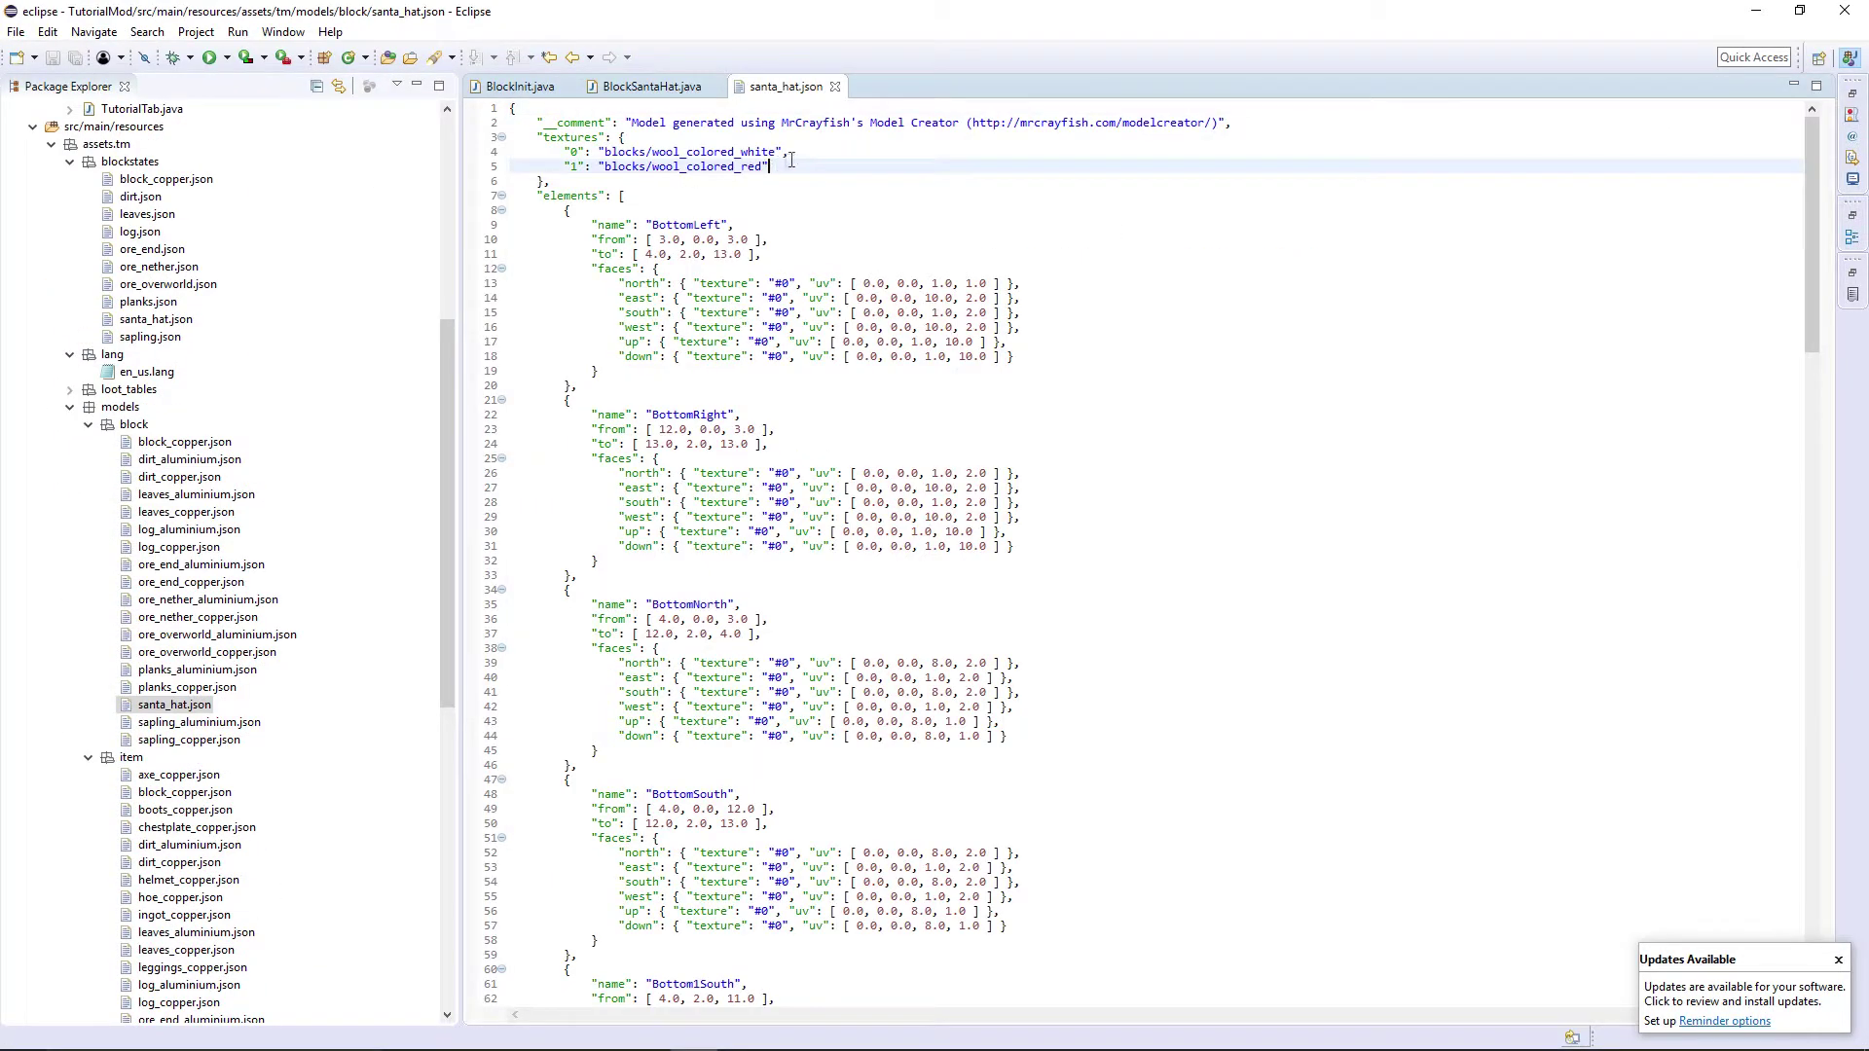
{"action": "type", "text": ","}
{"action": "key", "text": "Return"}
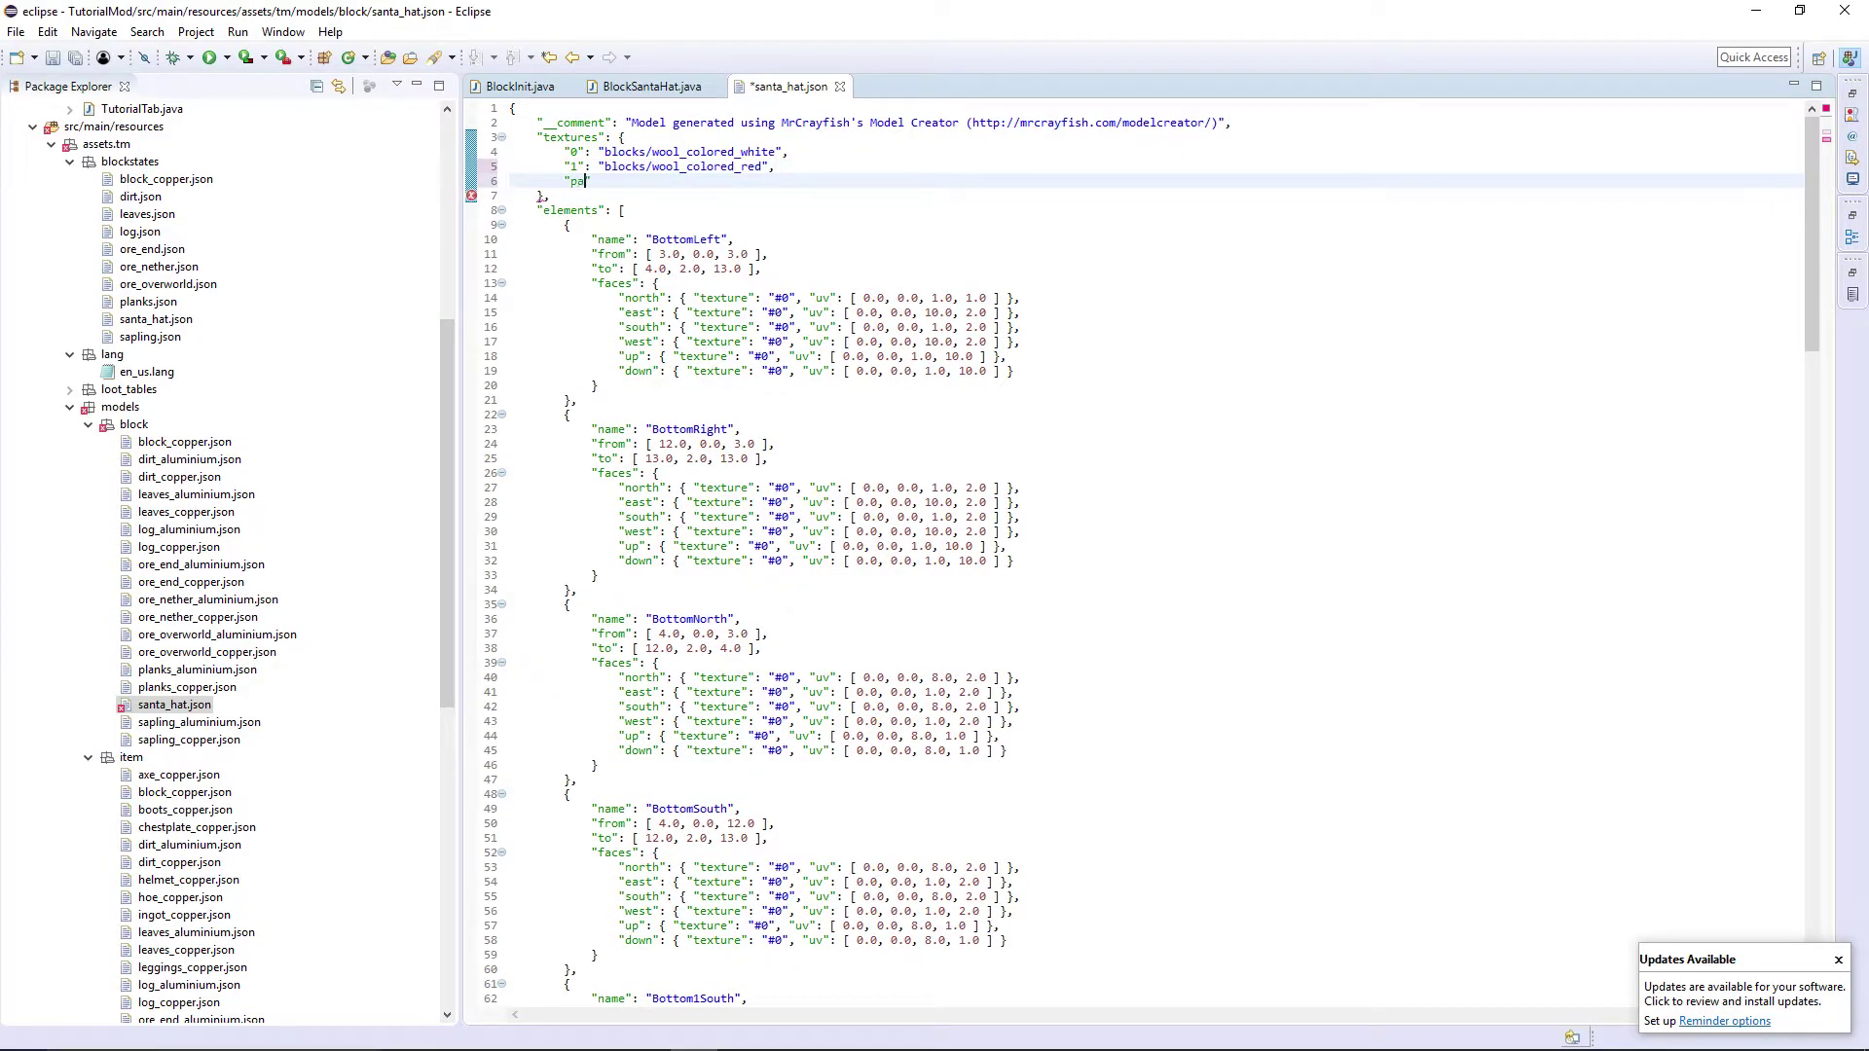
{"action": "type", "text": "\"particle"}
{"action": "type", "text": "_colored_red\""}
{"action": "key", "text": "ctrl+s"}
Step: Insert "parent": "block/block" at the top of the block model and save
{"action": "left_click", "coordinate": [805, 181]}
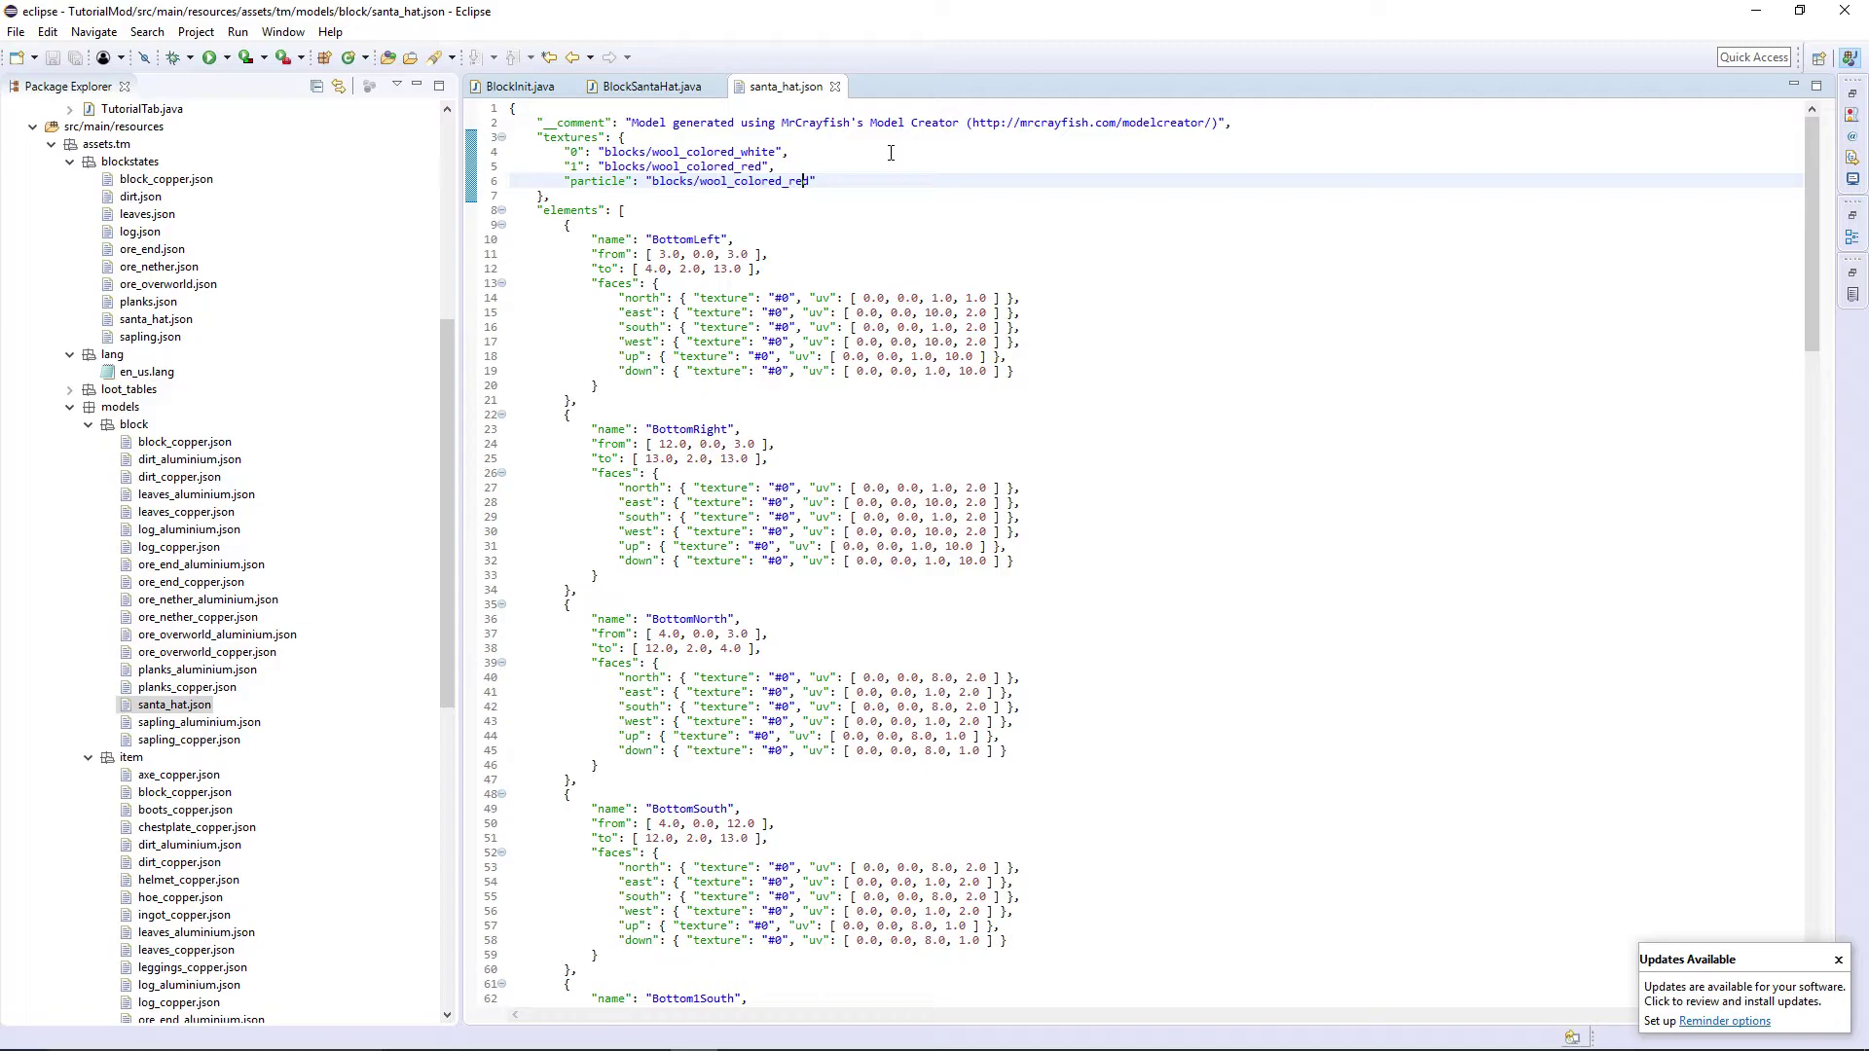
{"action": "left_click", "coordinate": [656, 114]}
{"action": "key", "text": "Return"}
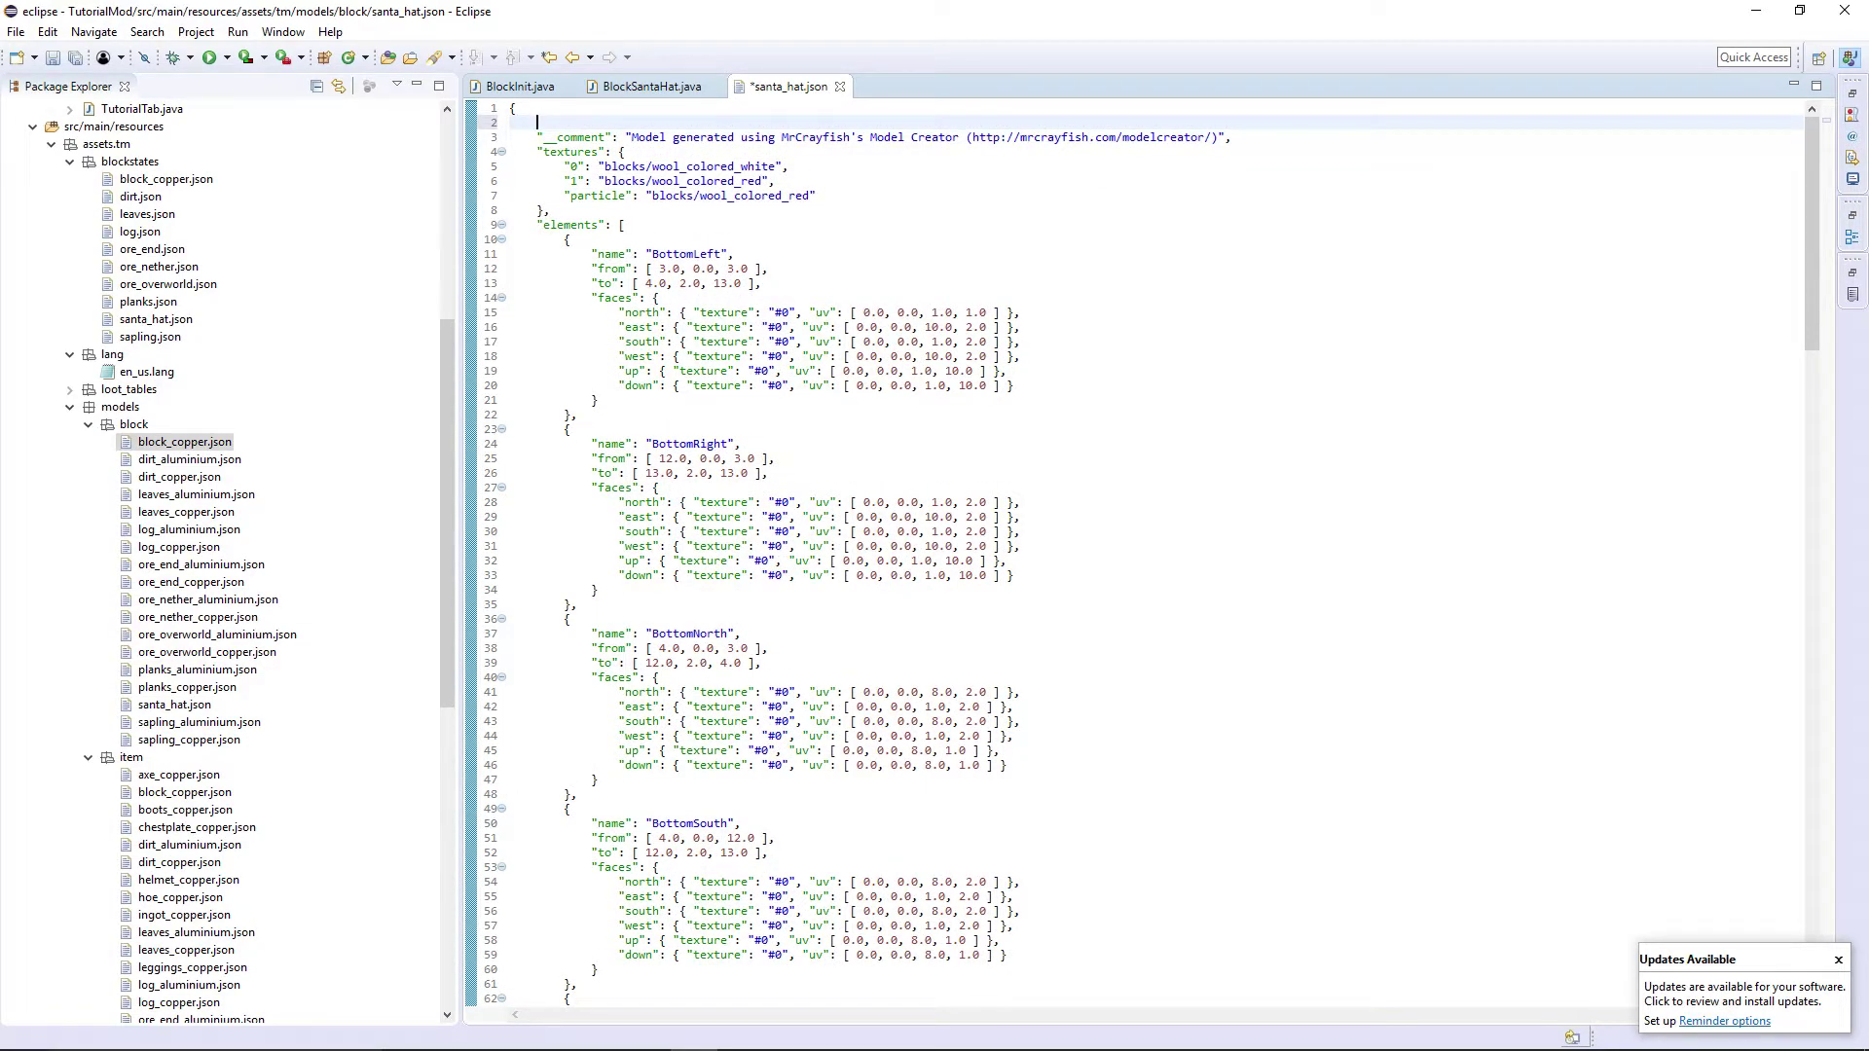
{"action": "type", "text": "\"parent\": \"block/block\","}
{"action": "key", "text": "ctrl+s"}
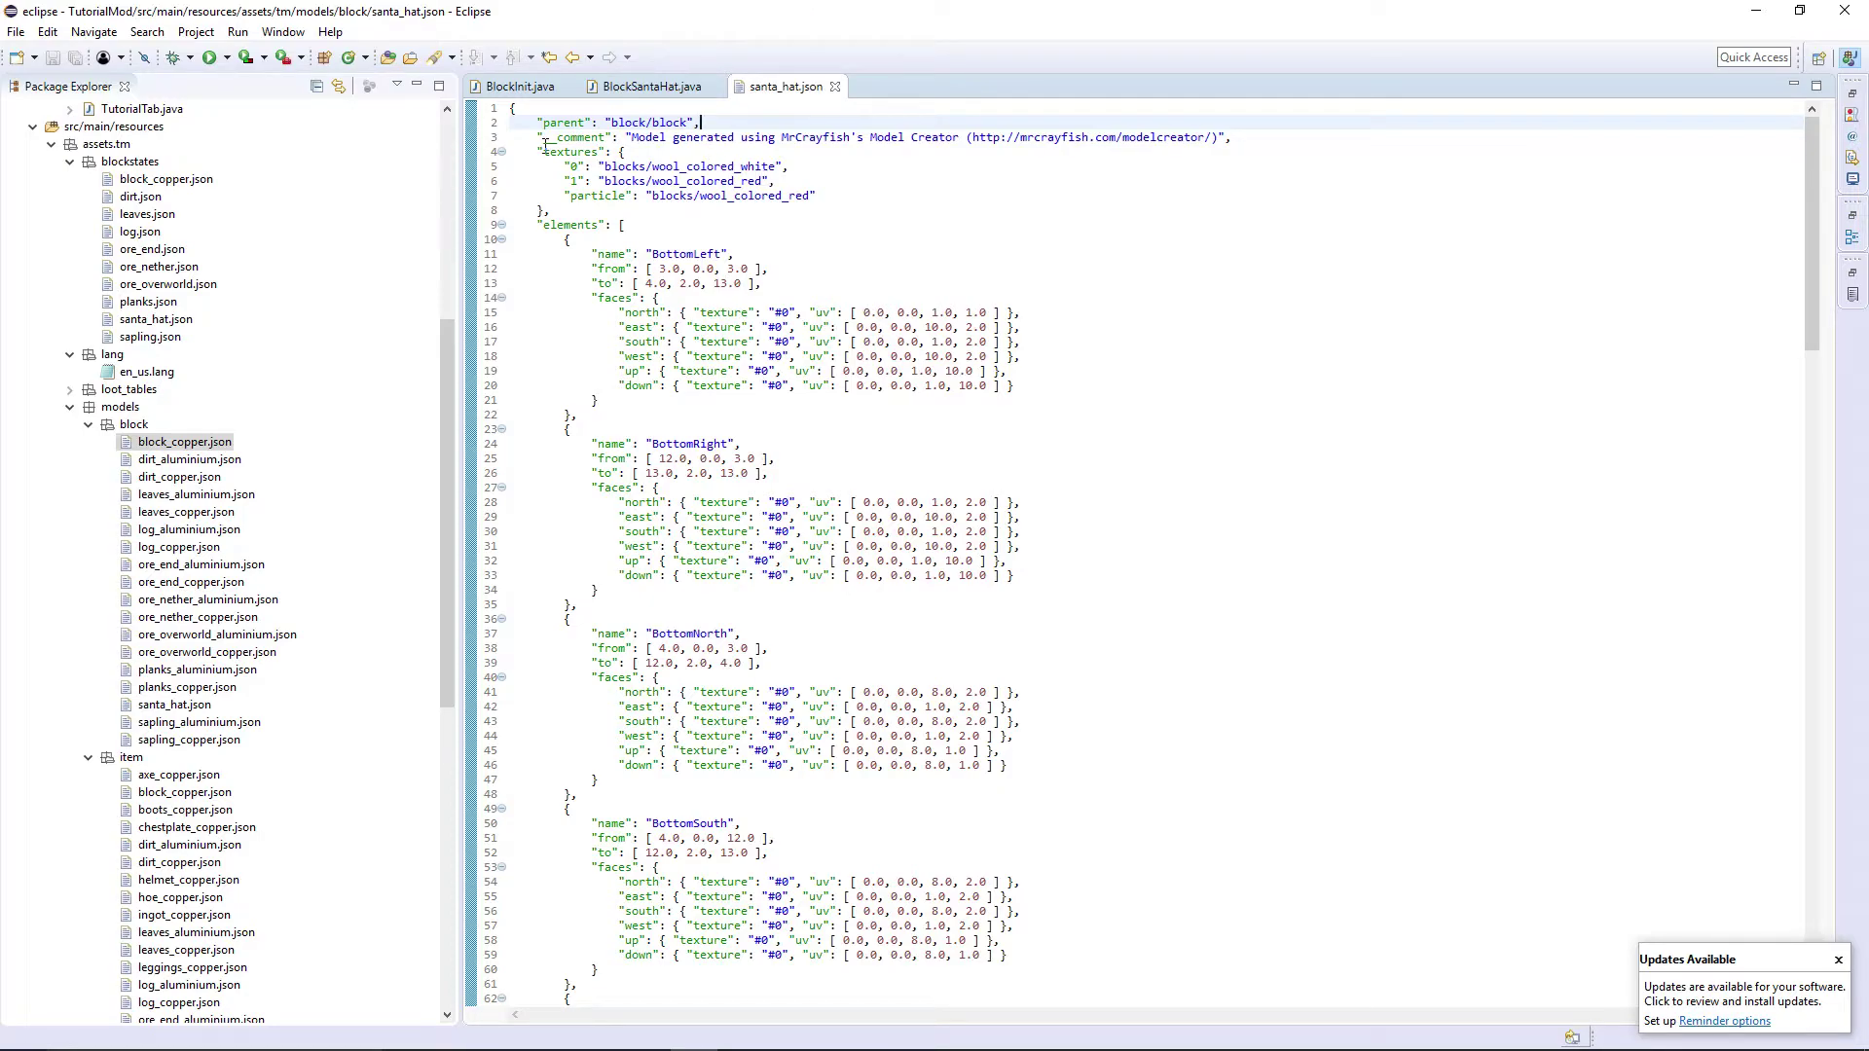
Step: Launch the TutorialMod project in Minecraft to test the changes
{"action": "scroll", "coordinate": [117, 112], "scroll_direction": "up", "scroll_amount": 9}
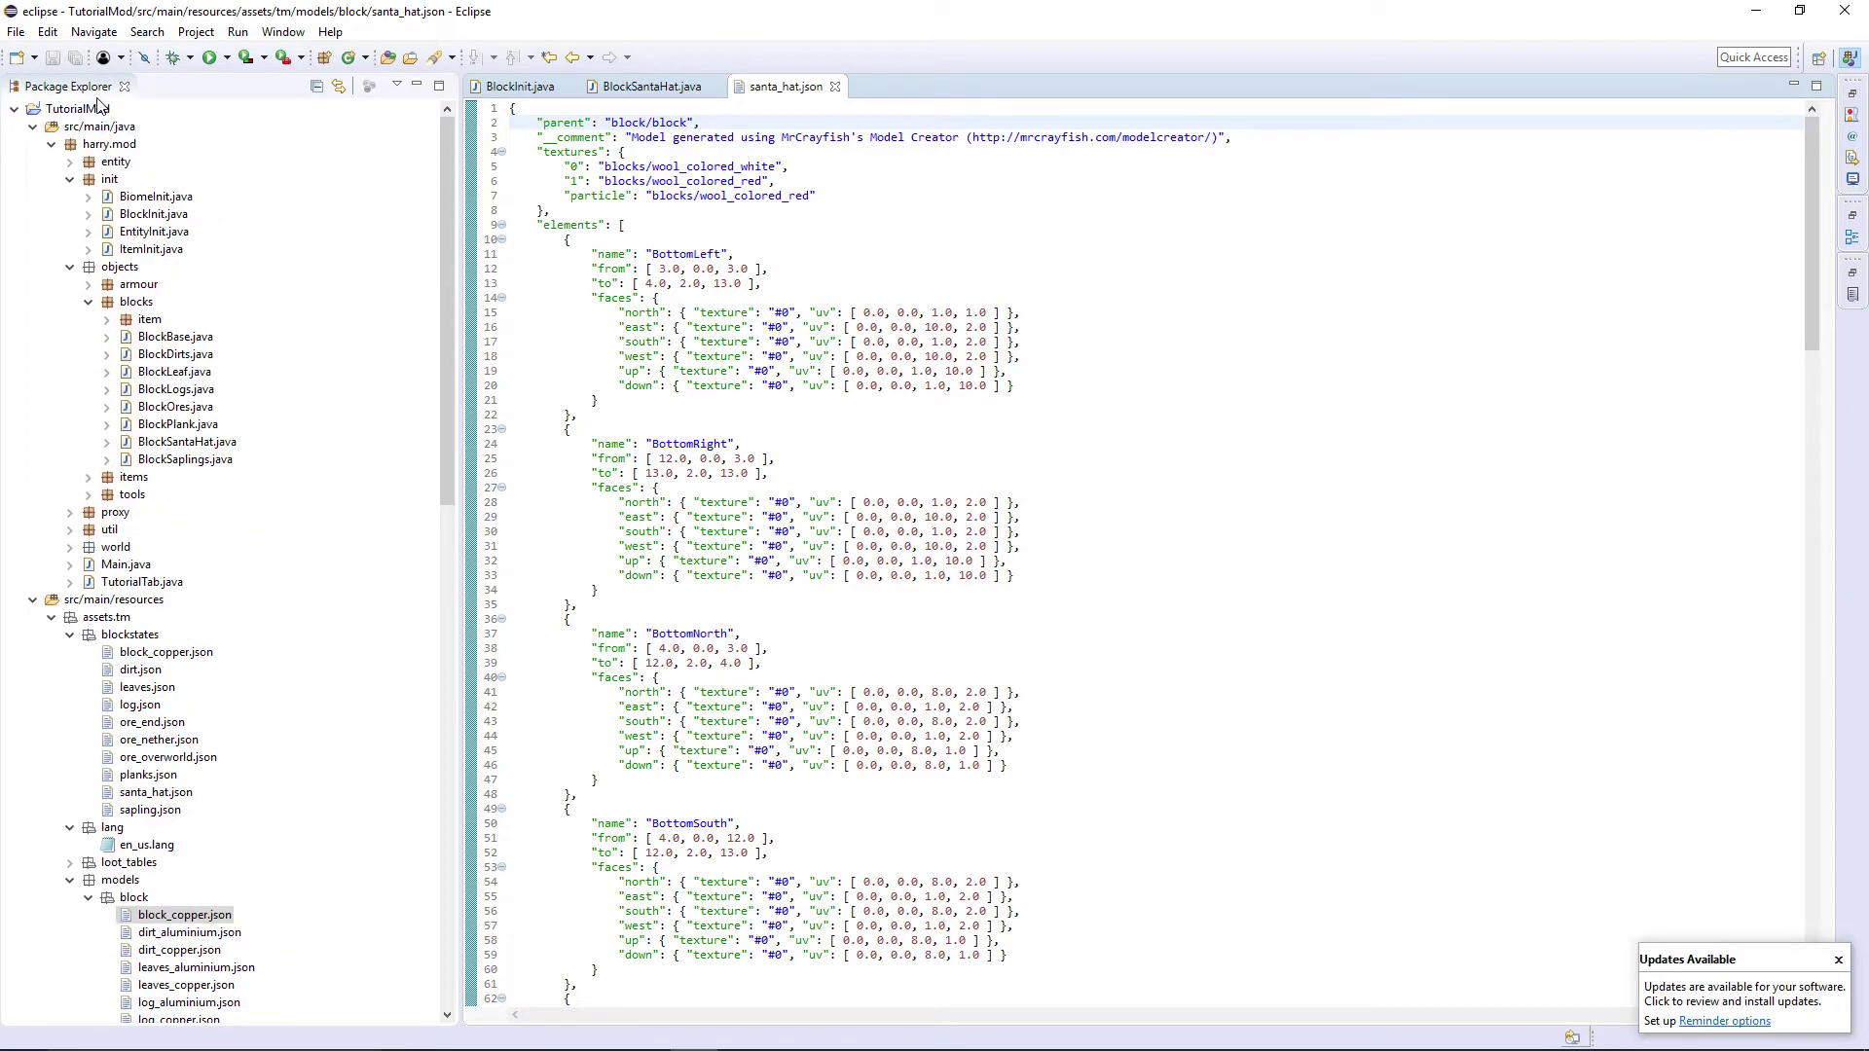
{"action": "left_click", "coordinate": [98, 107]}
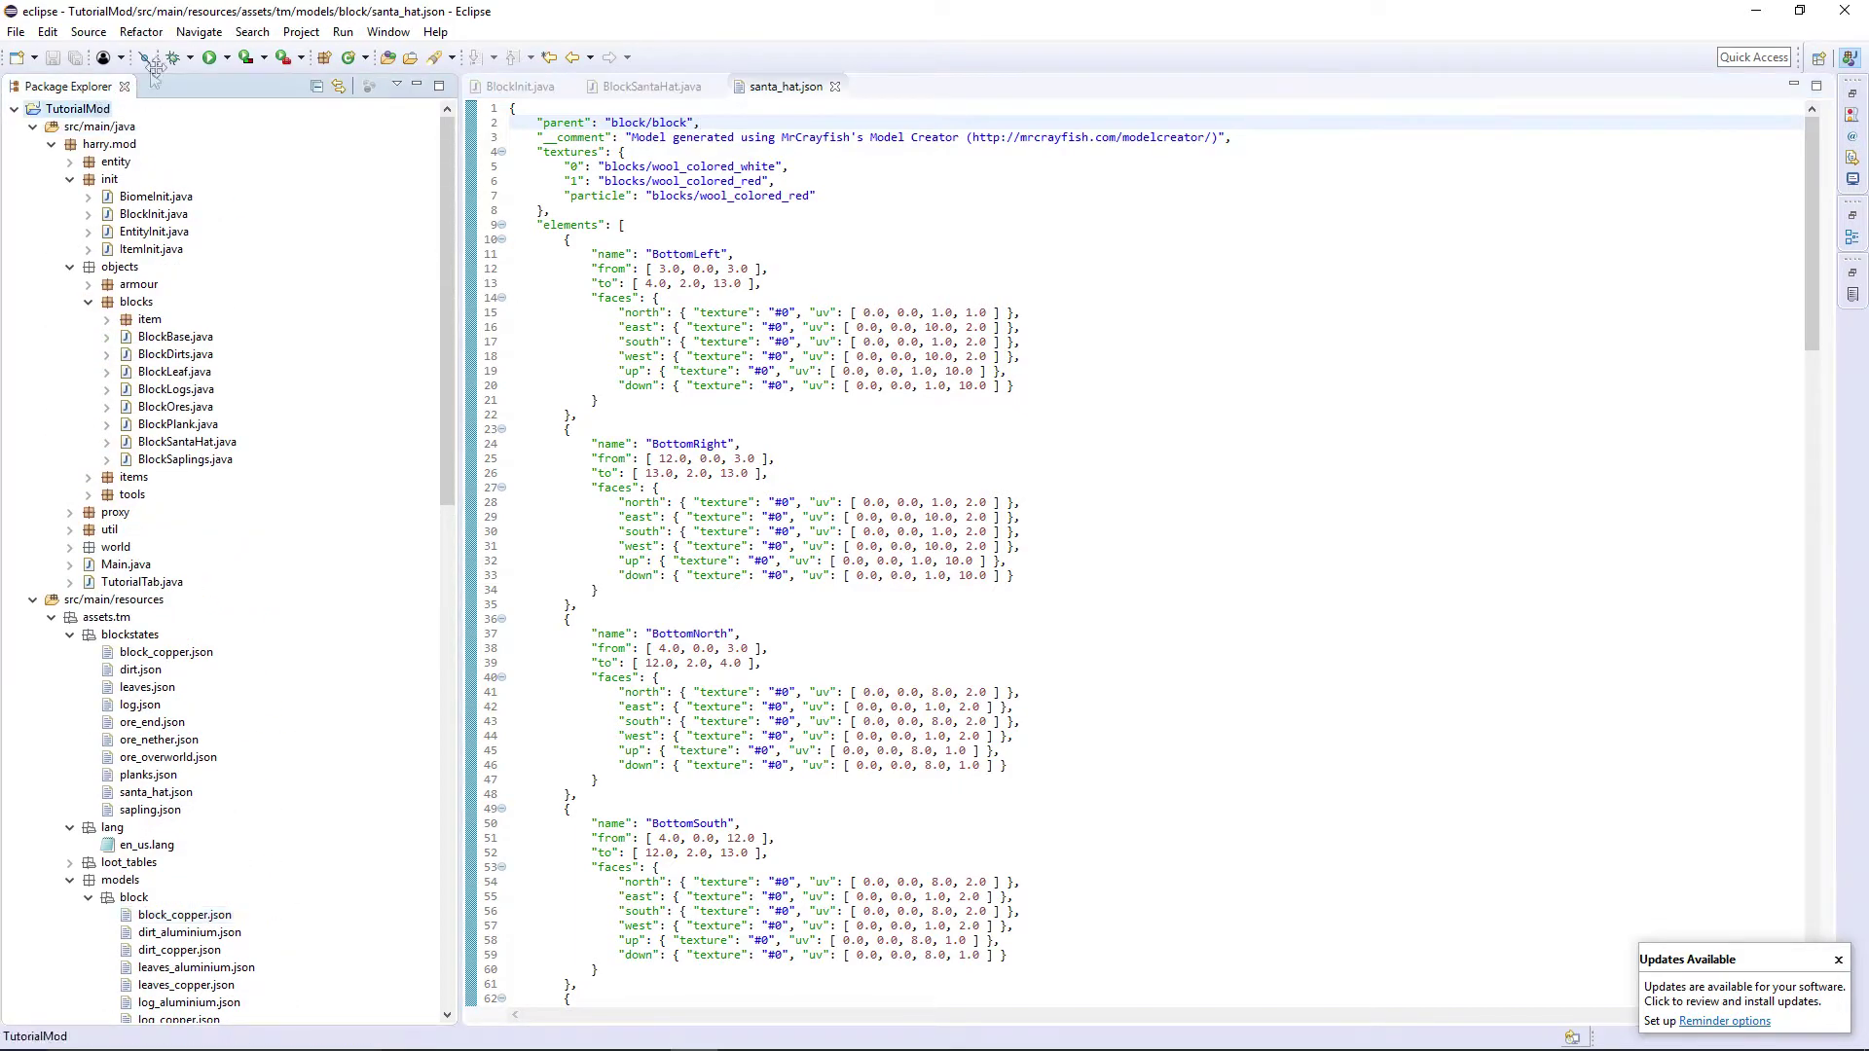
{"action": "left_click", "coordinate": [208, 60]}
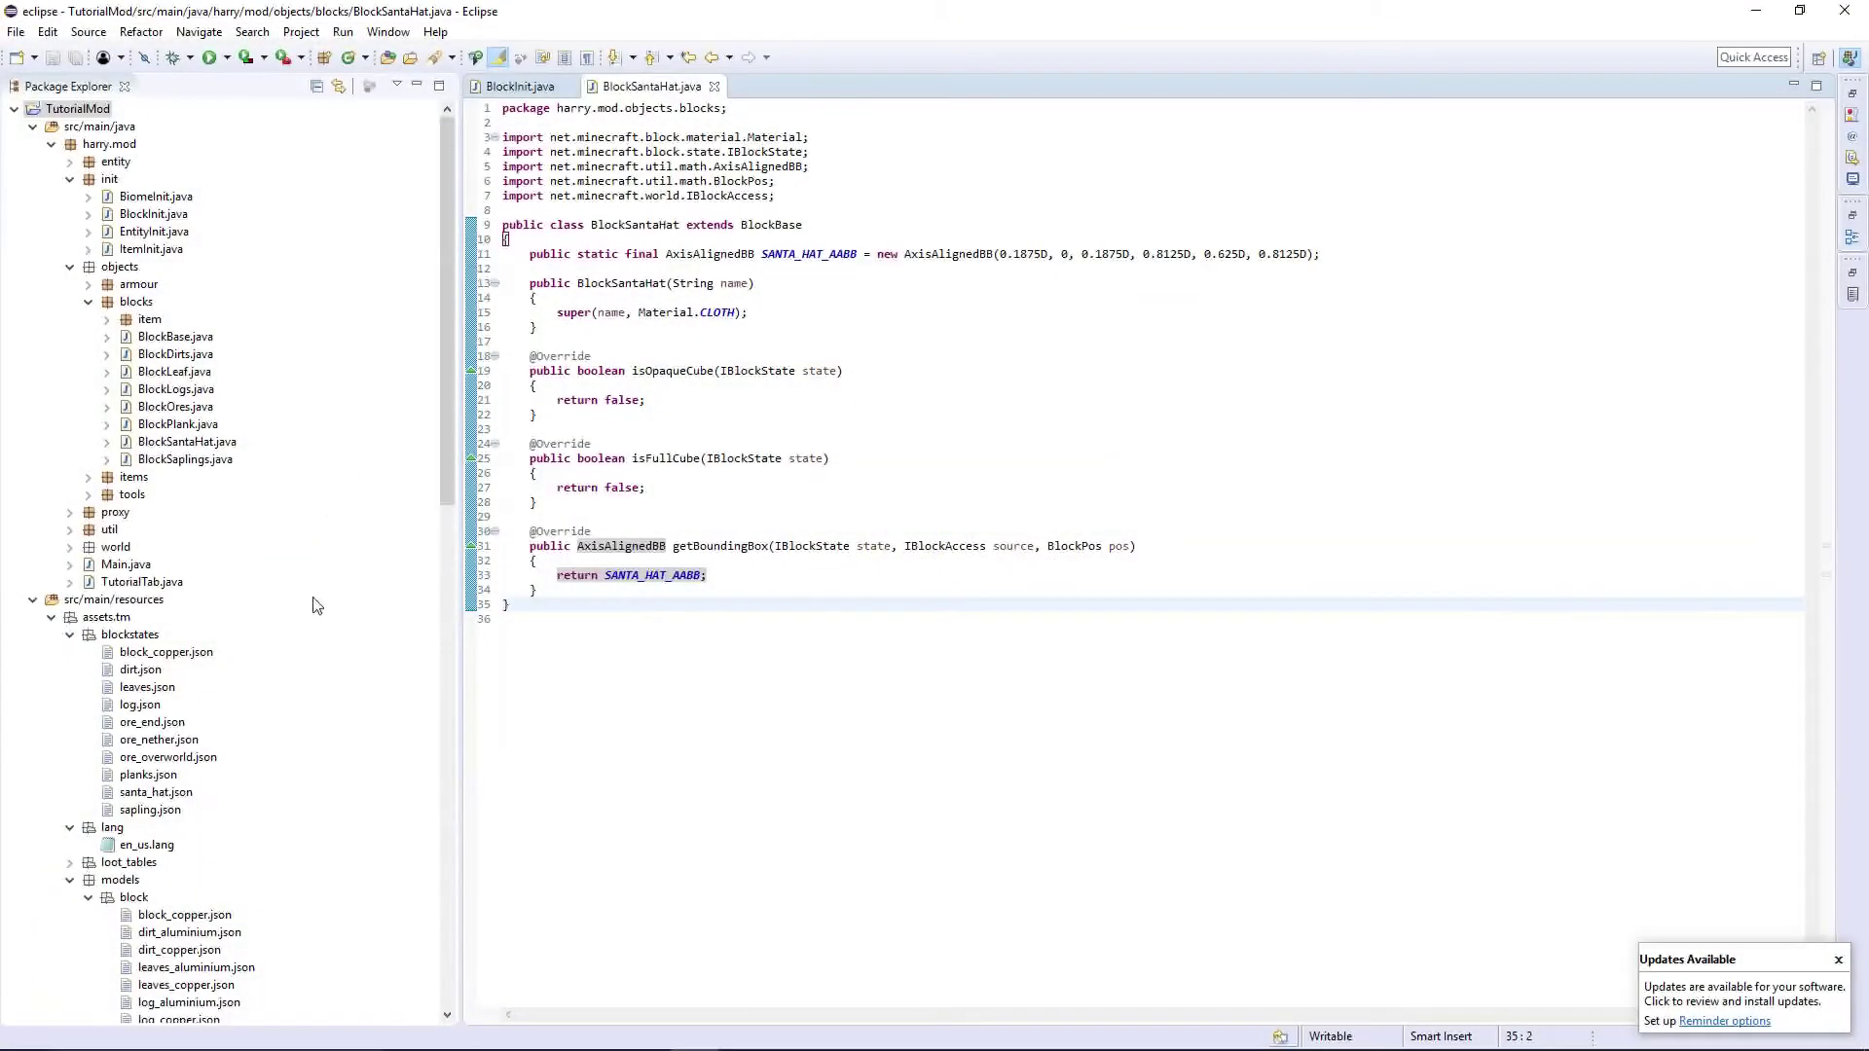
Step: Highlight the item model's display block and its firstperson_righthand entry
{"action": "scroll", "coordinate": [313, 574], "scroll_direction": "down", "scroll_amount": 3}
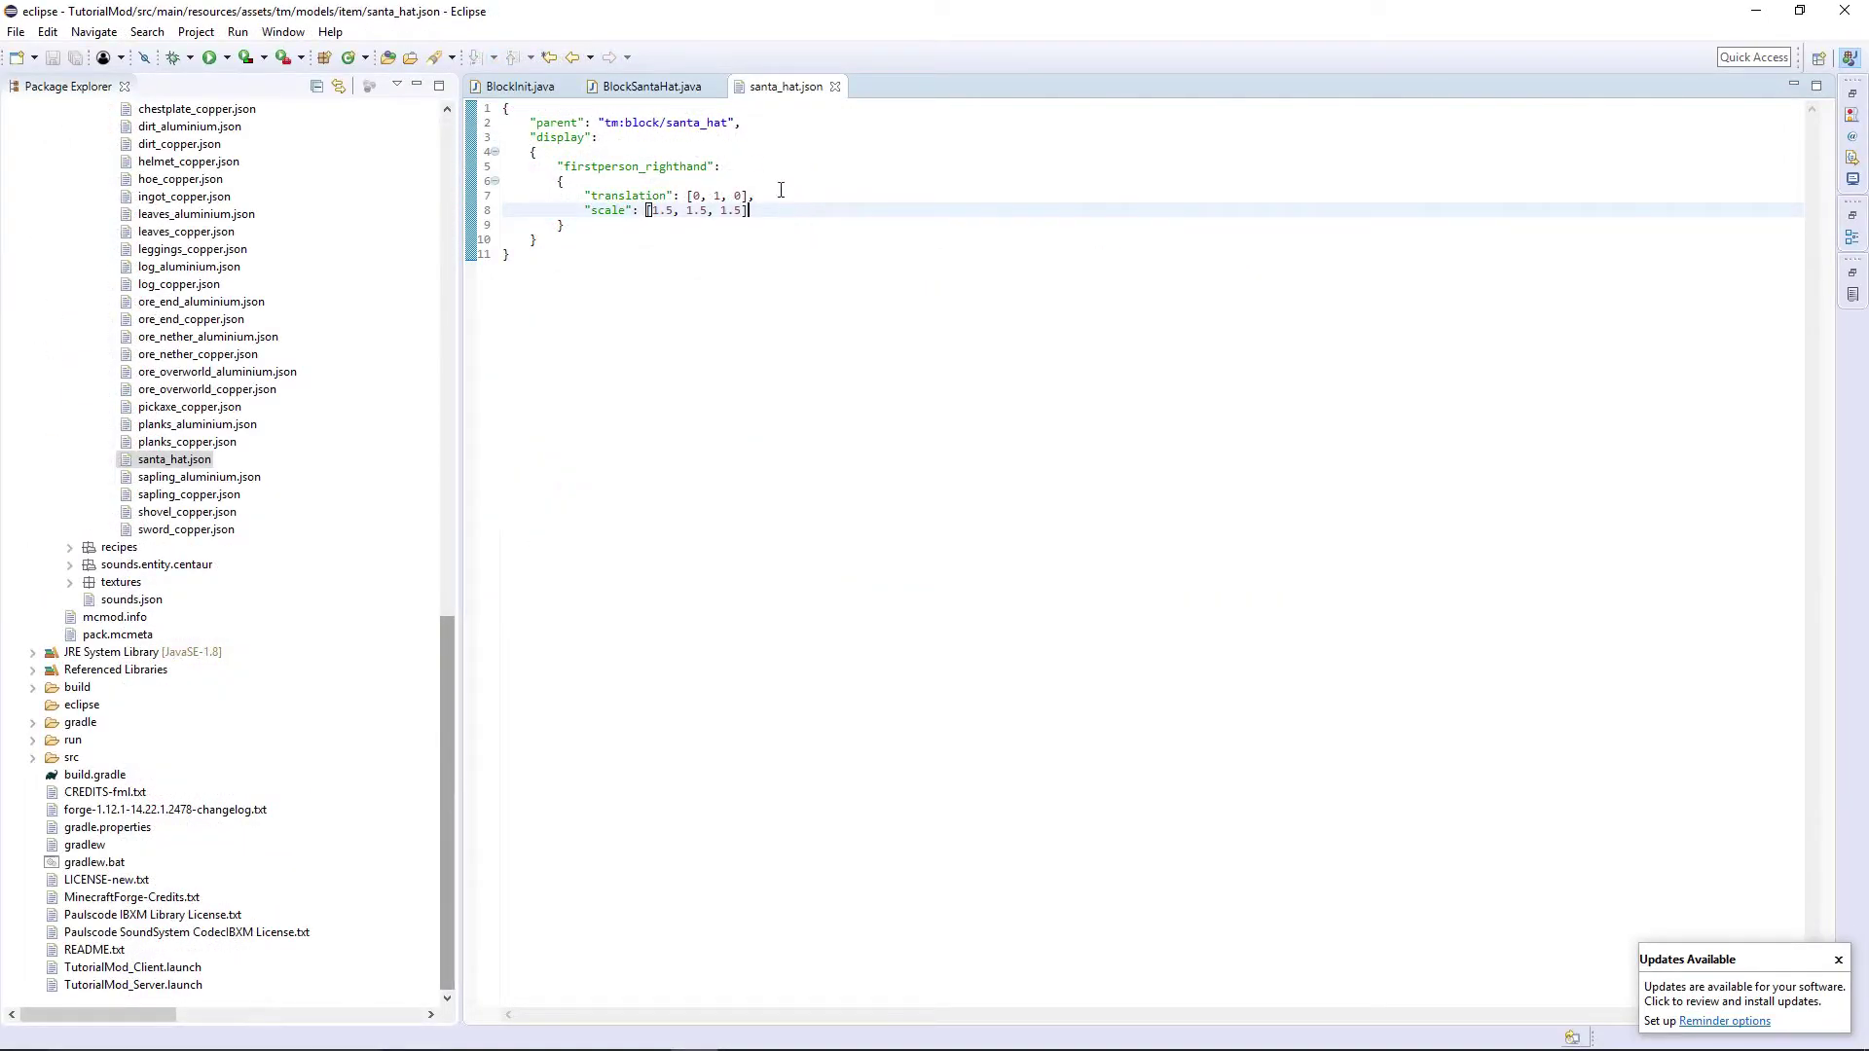
{"action": "left_click_drag", "start_coordinate": [531, 139], "coordinate": [542, 186]}
{"action": "left_click", "coordinate": [598, 138]}
{"action": "left_click", "coordinate": [542, 183]}
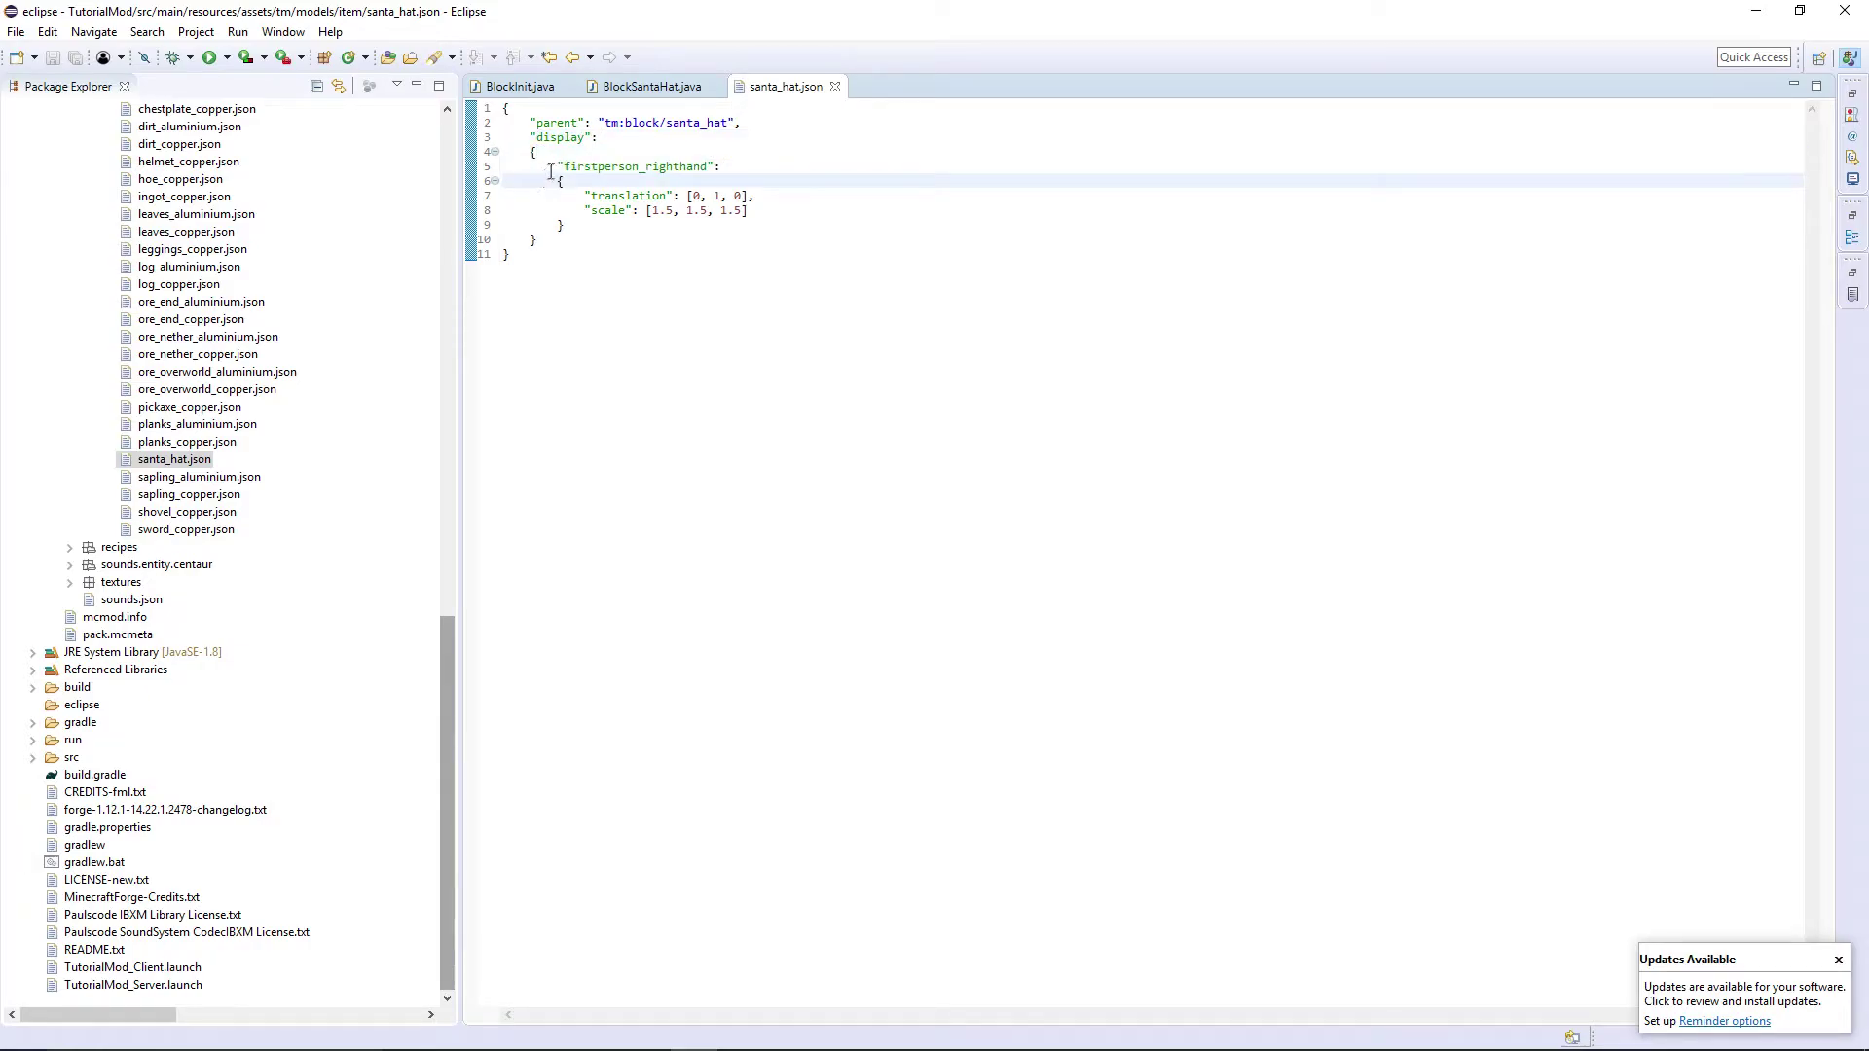
{"action": "left_click_drag", "start_coordinate": [554, 167], "coordinate": [725, 166]}
{"action": "left_click", "coordinate": [755, 162]}
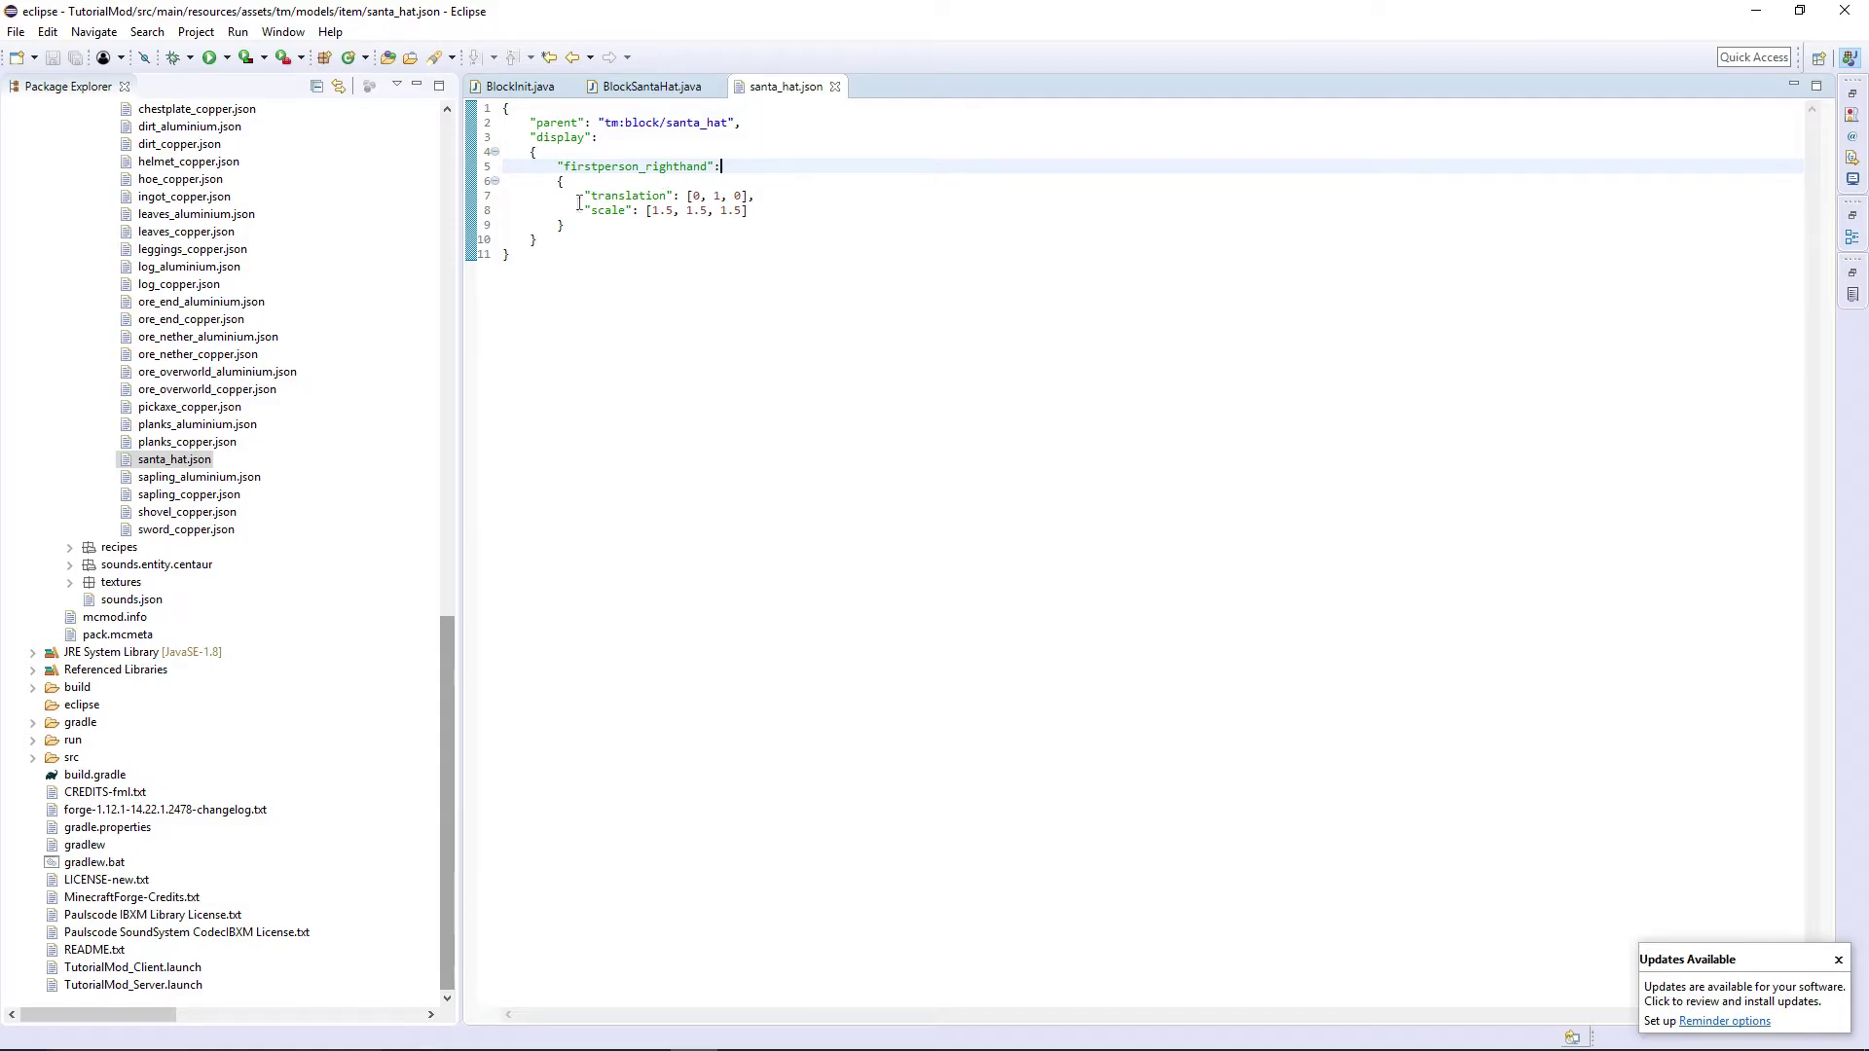
Step: Review translation [0, 1, 0] and scale [1.5, 1.5, 1.5], then close santa_hat.json
{"action": "left_click_drag", "start_coordinate": [584, 195], "coordinate": [756, 196]}
{"action": "left_click", "coordinate": [756, 196]}
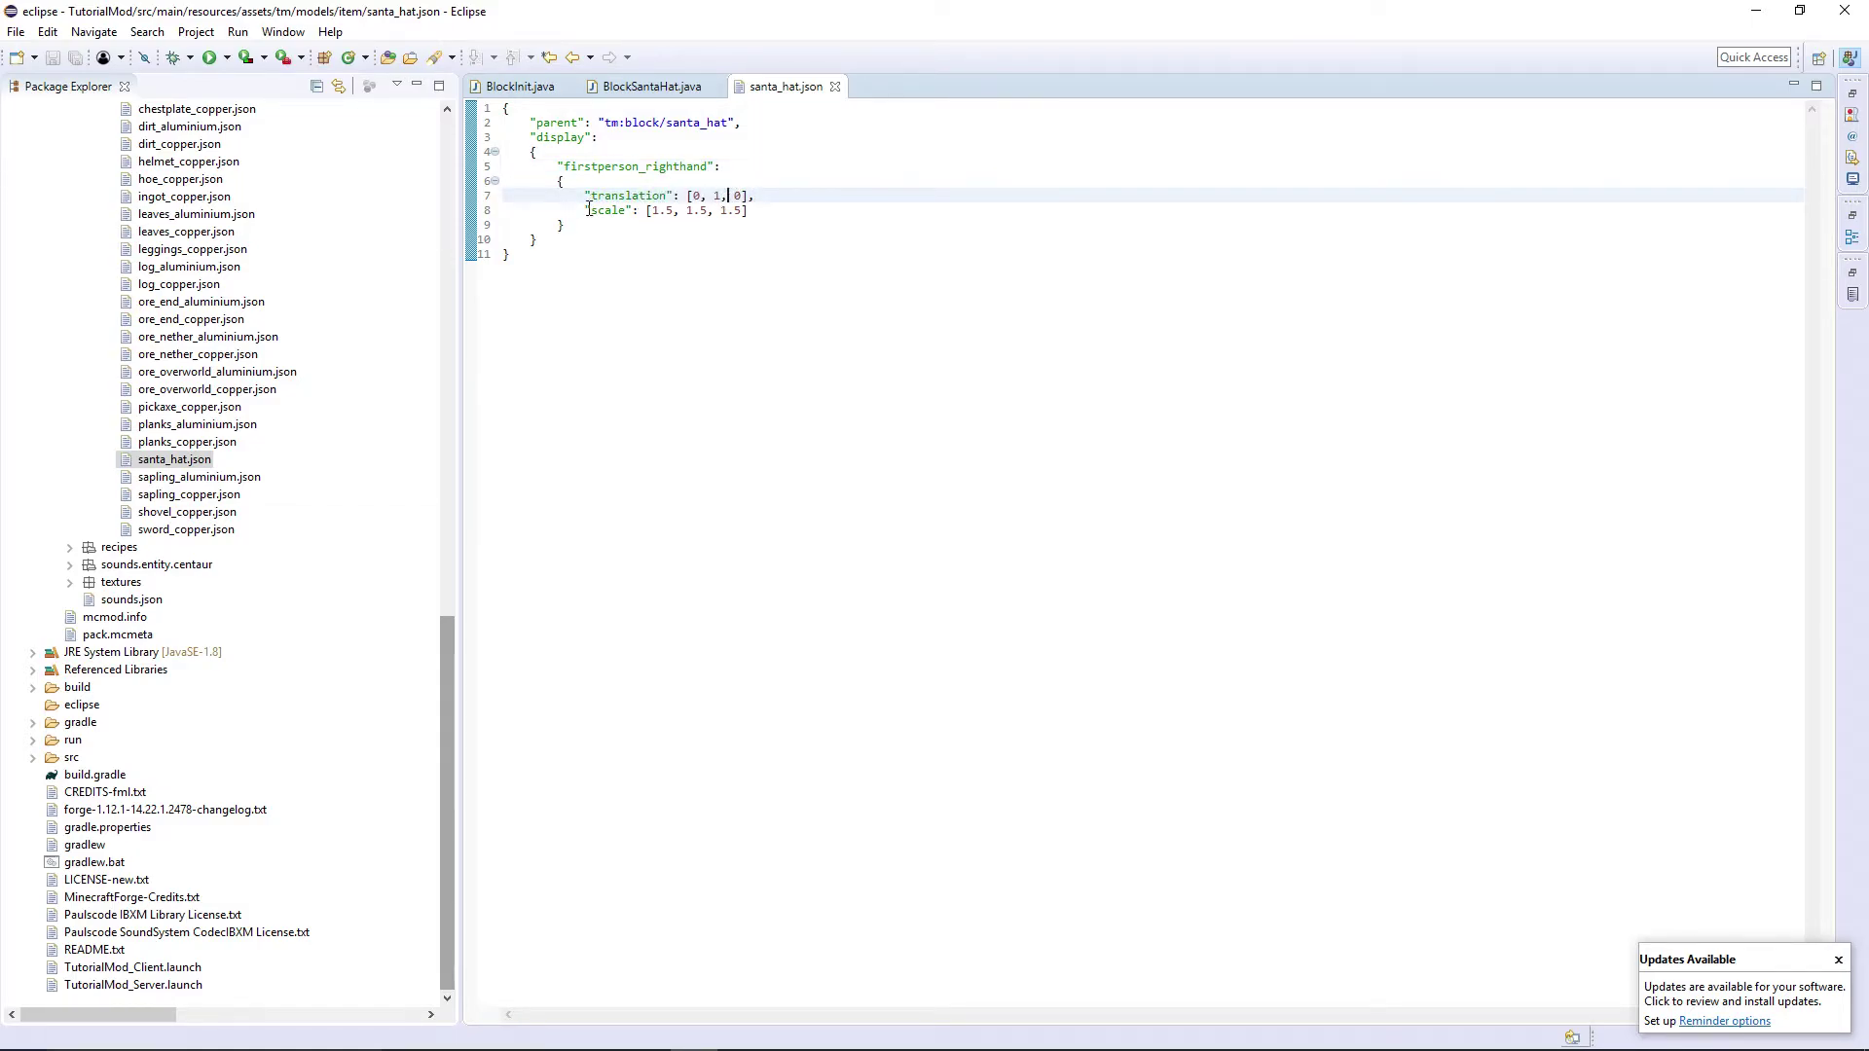
{"action": "left_click_drag", "start_coordinate": [589, 209], "coordinate": [759, 195]}
{"action": "left_click", "coordinate": [761, 210]}
{"action": "left_click", "coordinate": [680, 210]}
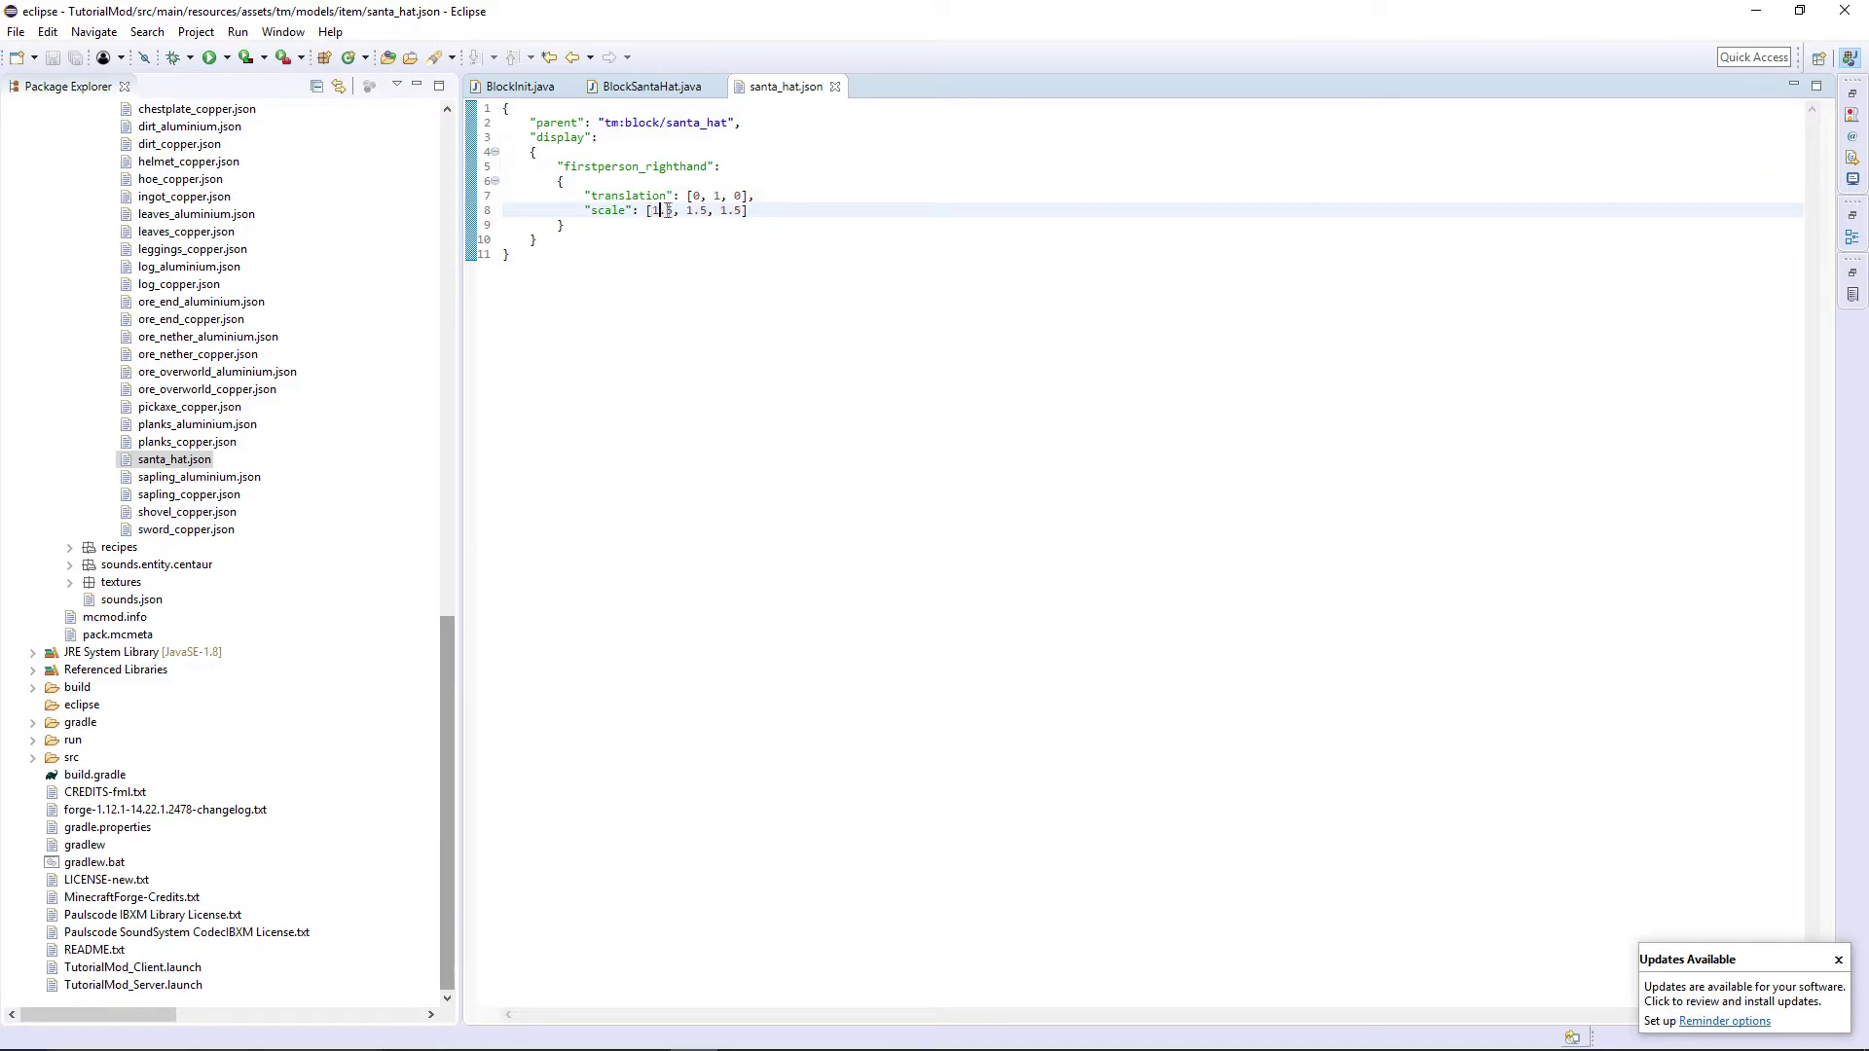
{"action": "left_click", "coordinate": [834, 88]}
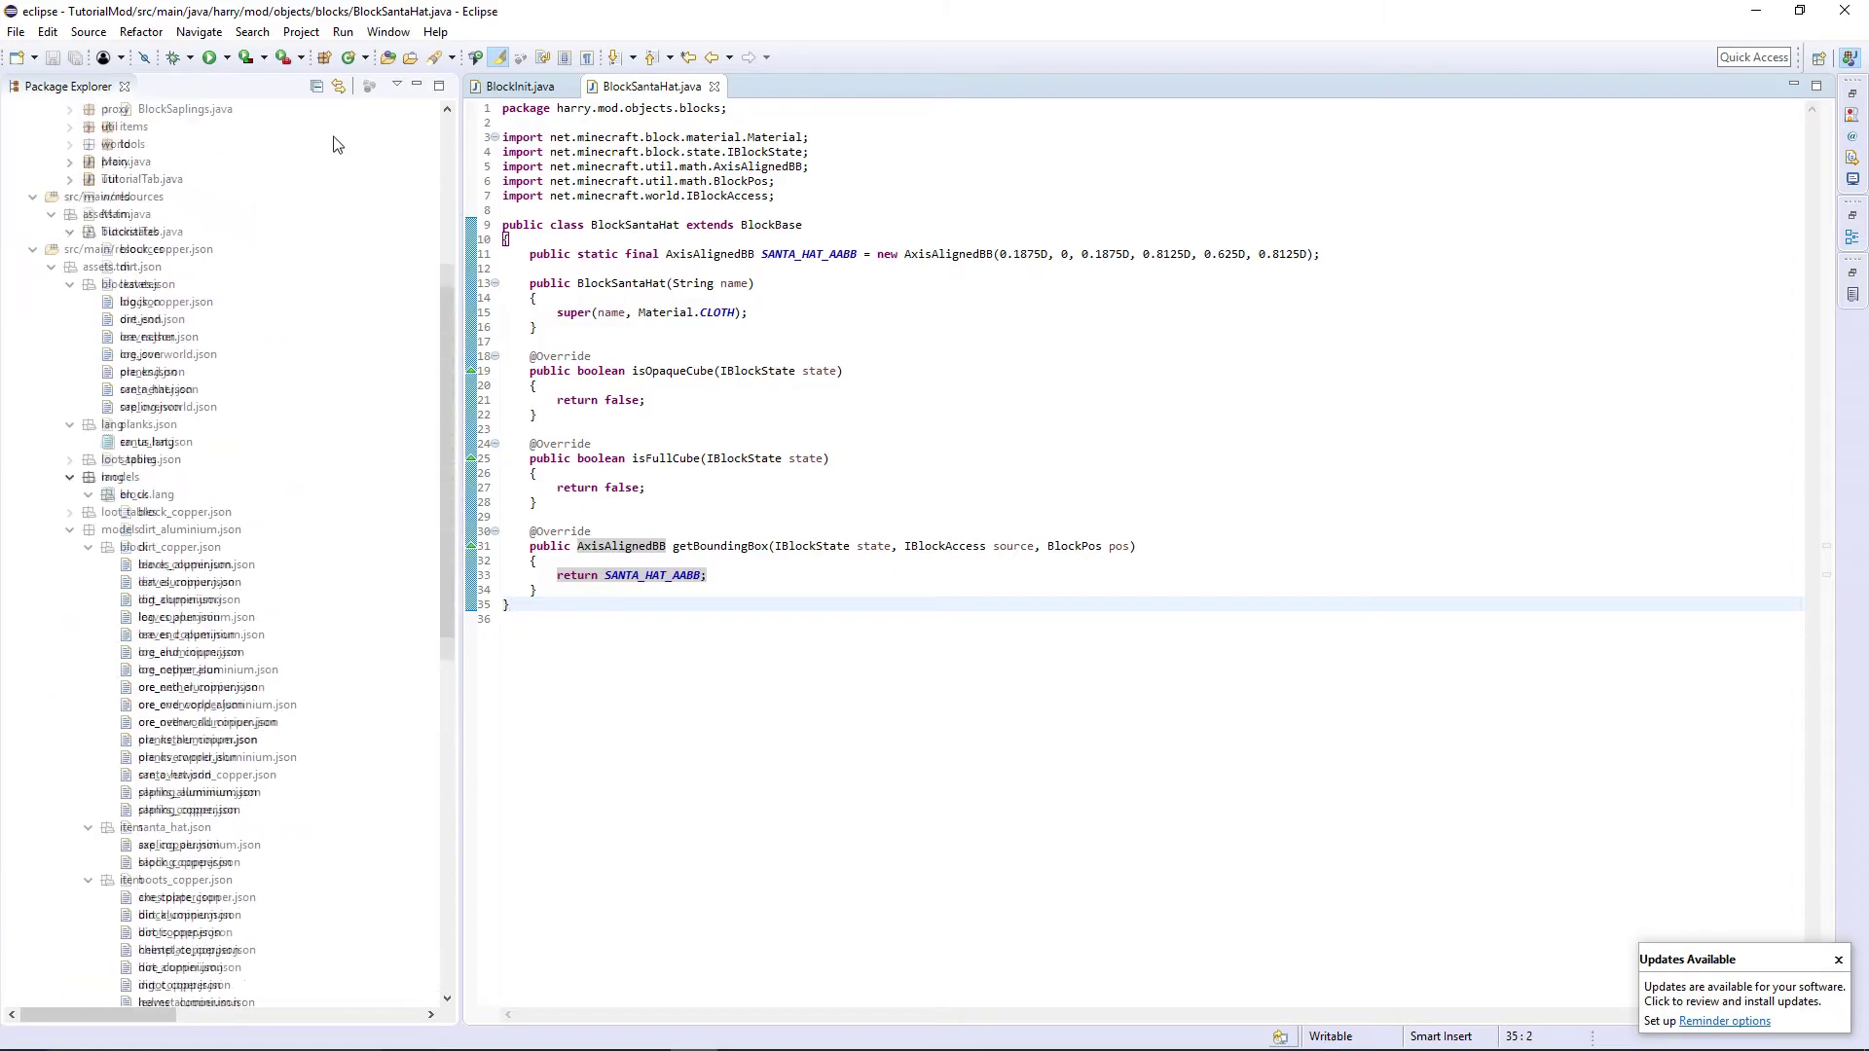
{"action": "left_click", "coordinate": [78, 109]}
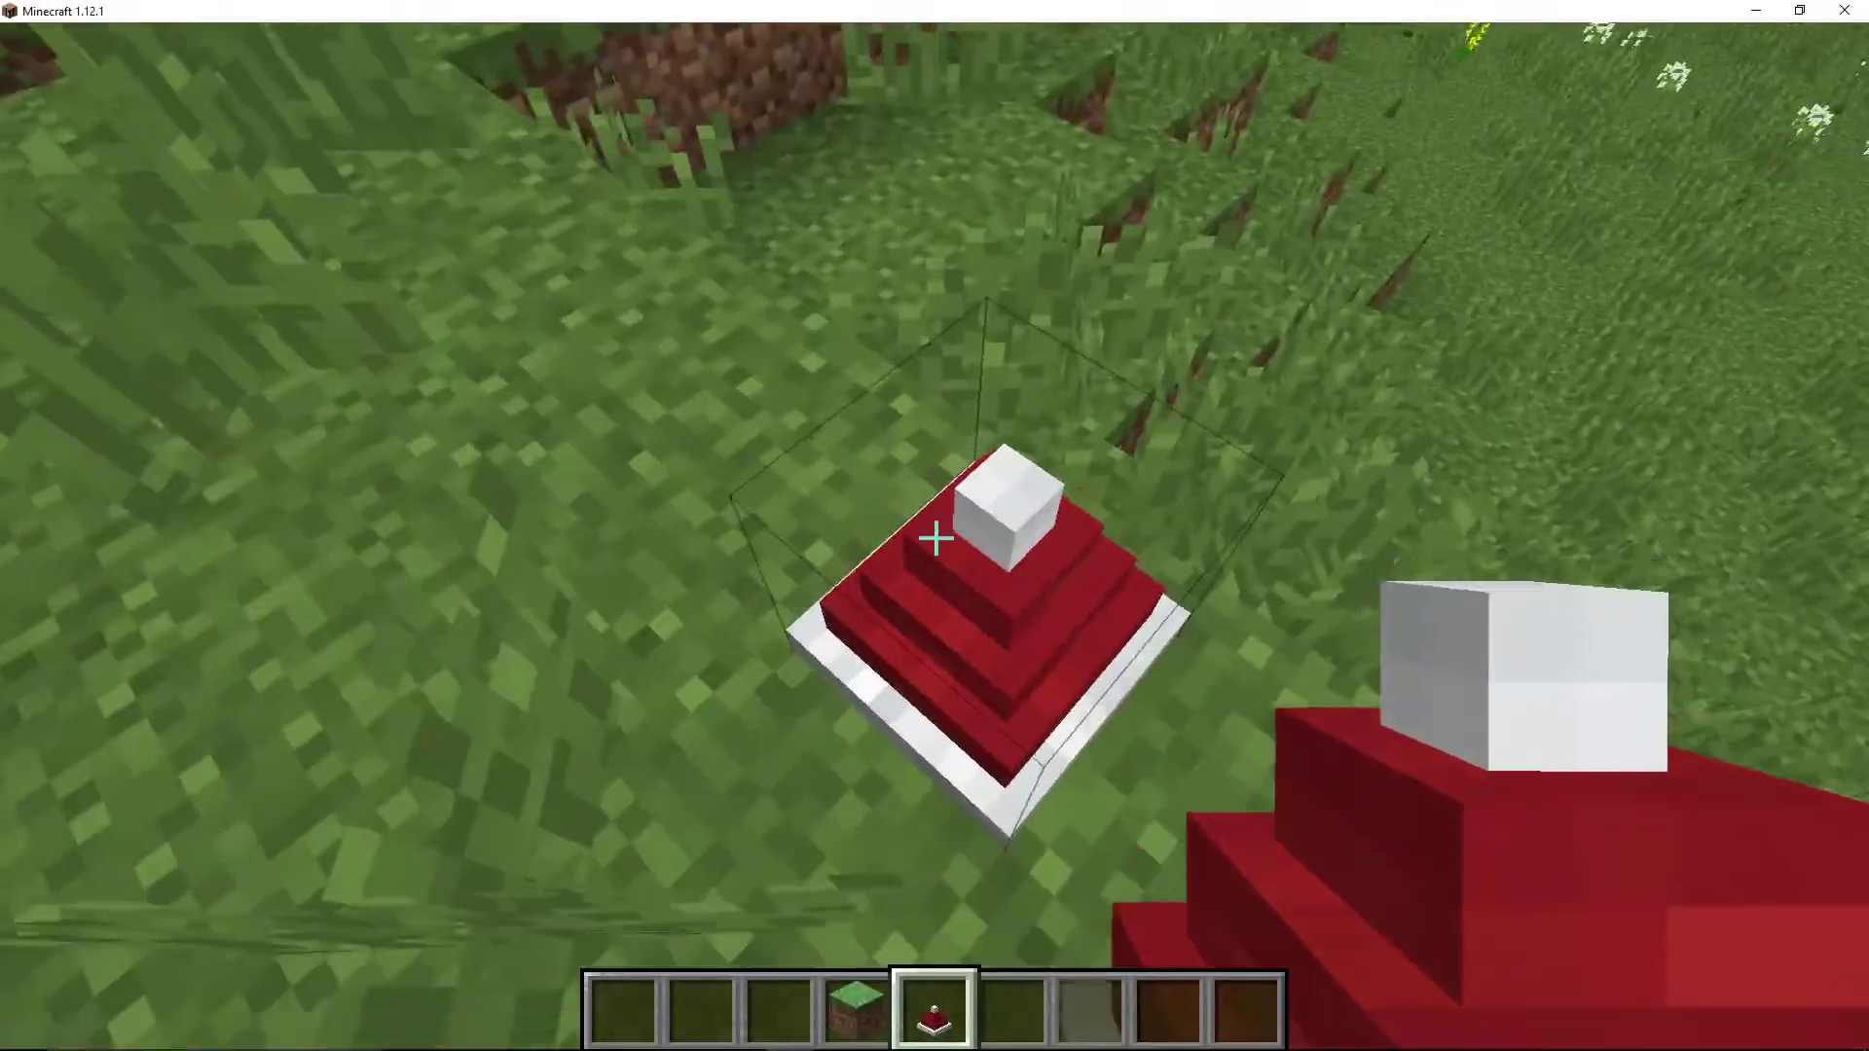
Step: Select the enlarged Santa Hat in the hotbar and place a second one on the grass
{"action": "scroll", "coordinate": [935, 526], "scroll_direction": "down", "scroll_amount": 1}
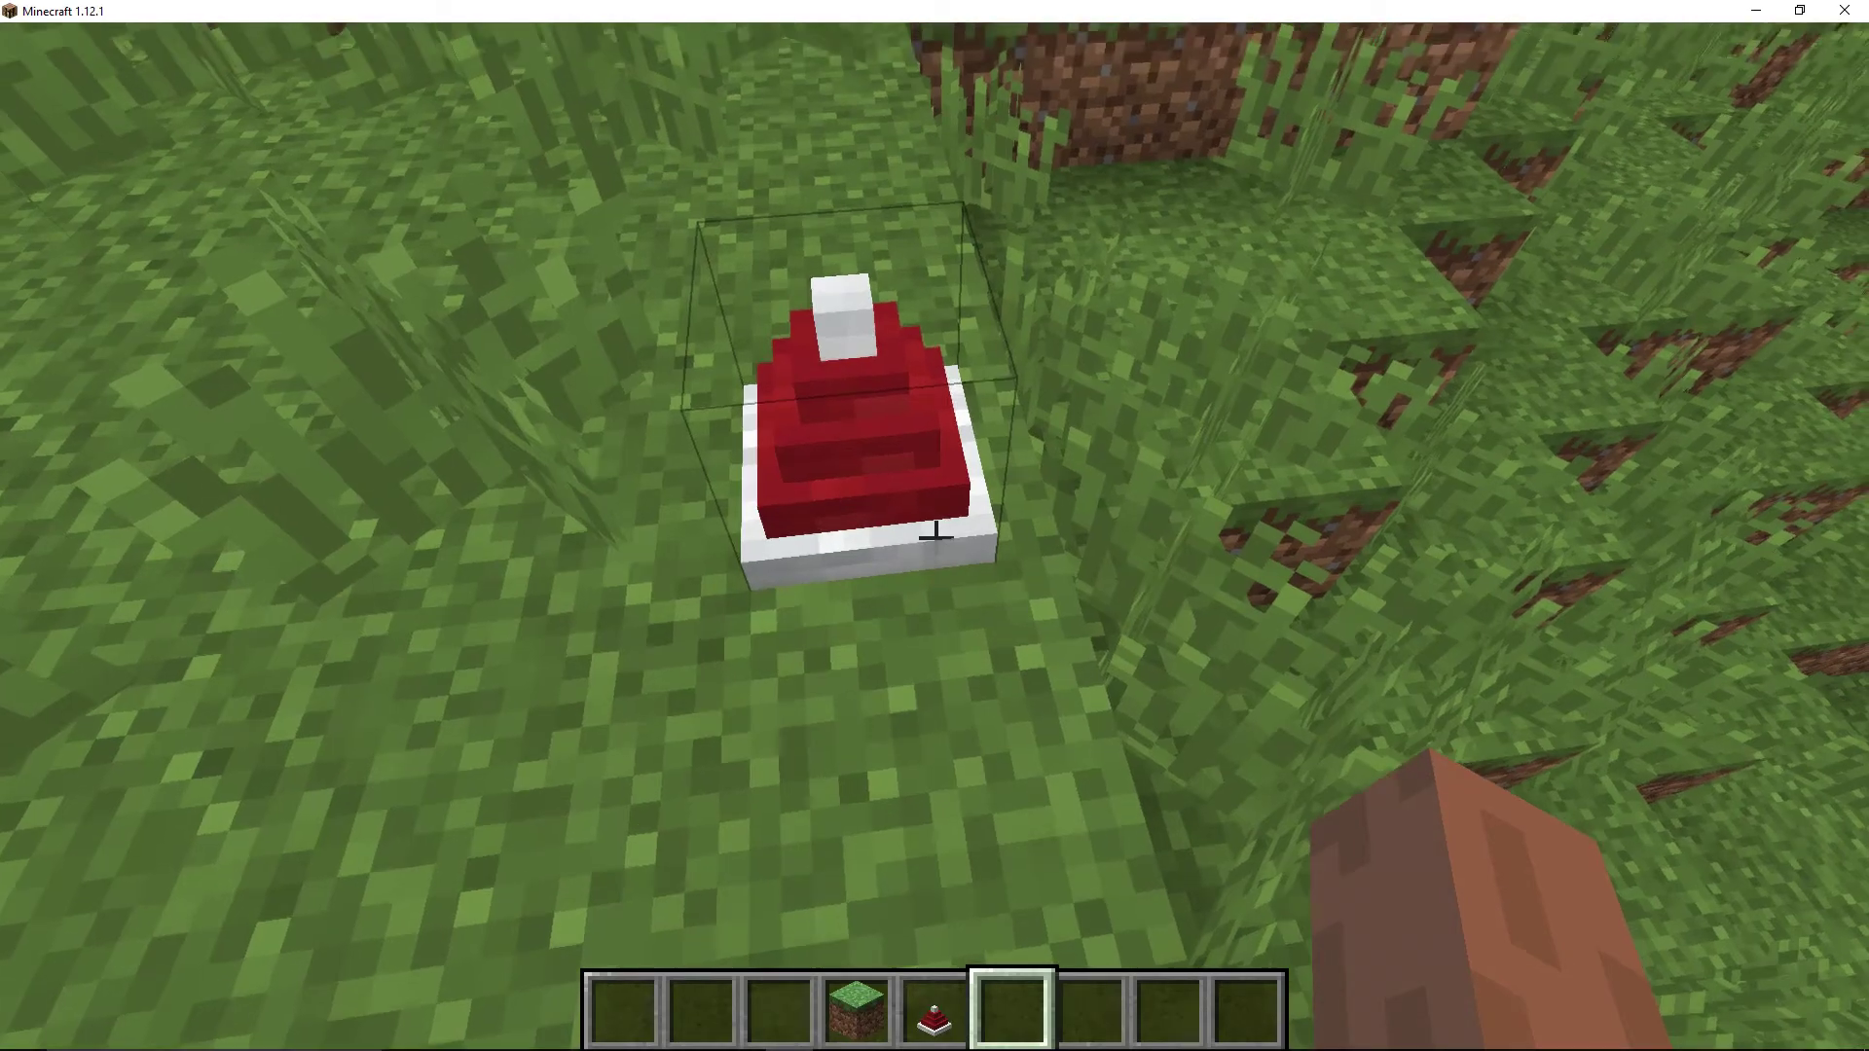
{"action": "scroll", "coordinate": [935, 543], "scroll_direction": "up", "scroll_amount": 2}
{"action": "scroll", "coordinate": [934, 543], "scroll_direction": "down", "scroll_amount": 1}
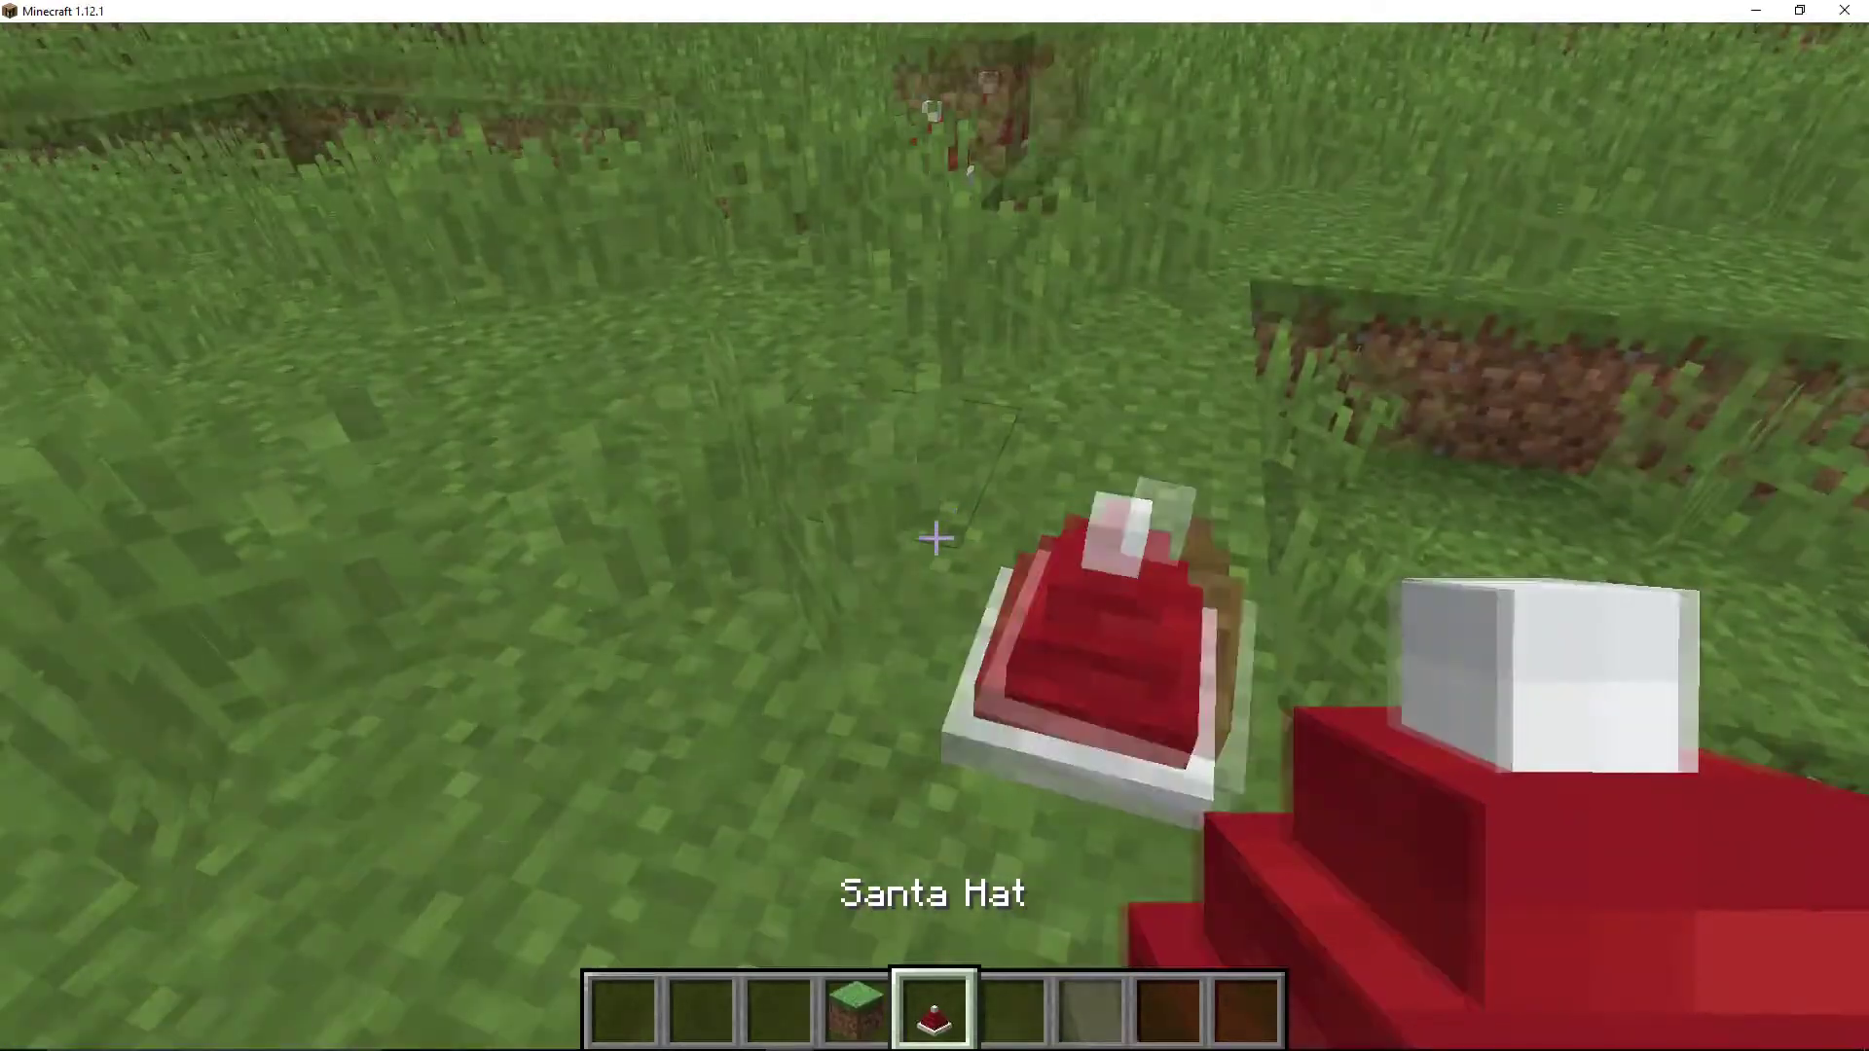
{"action": "scroll", "coordinate": [934, 538], "scroll_direction": "down", "scroll_amount": 1}
{"action": "scroll", "coordinate": [935, 538], "scroll_direction": "up", "scroll_amount": 1}
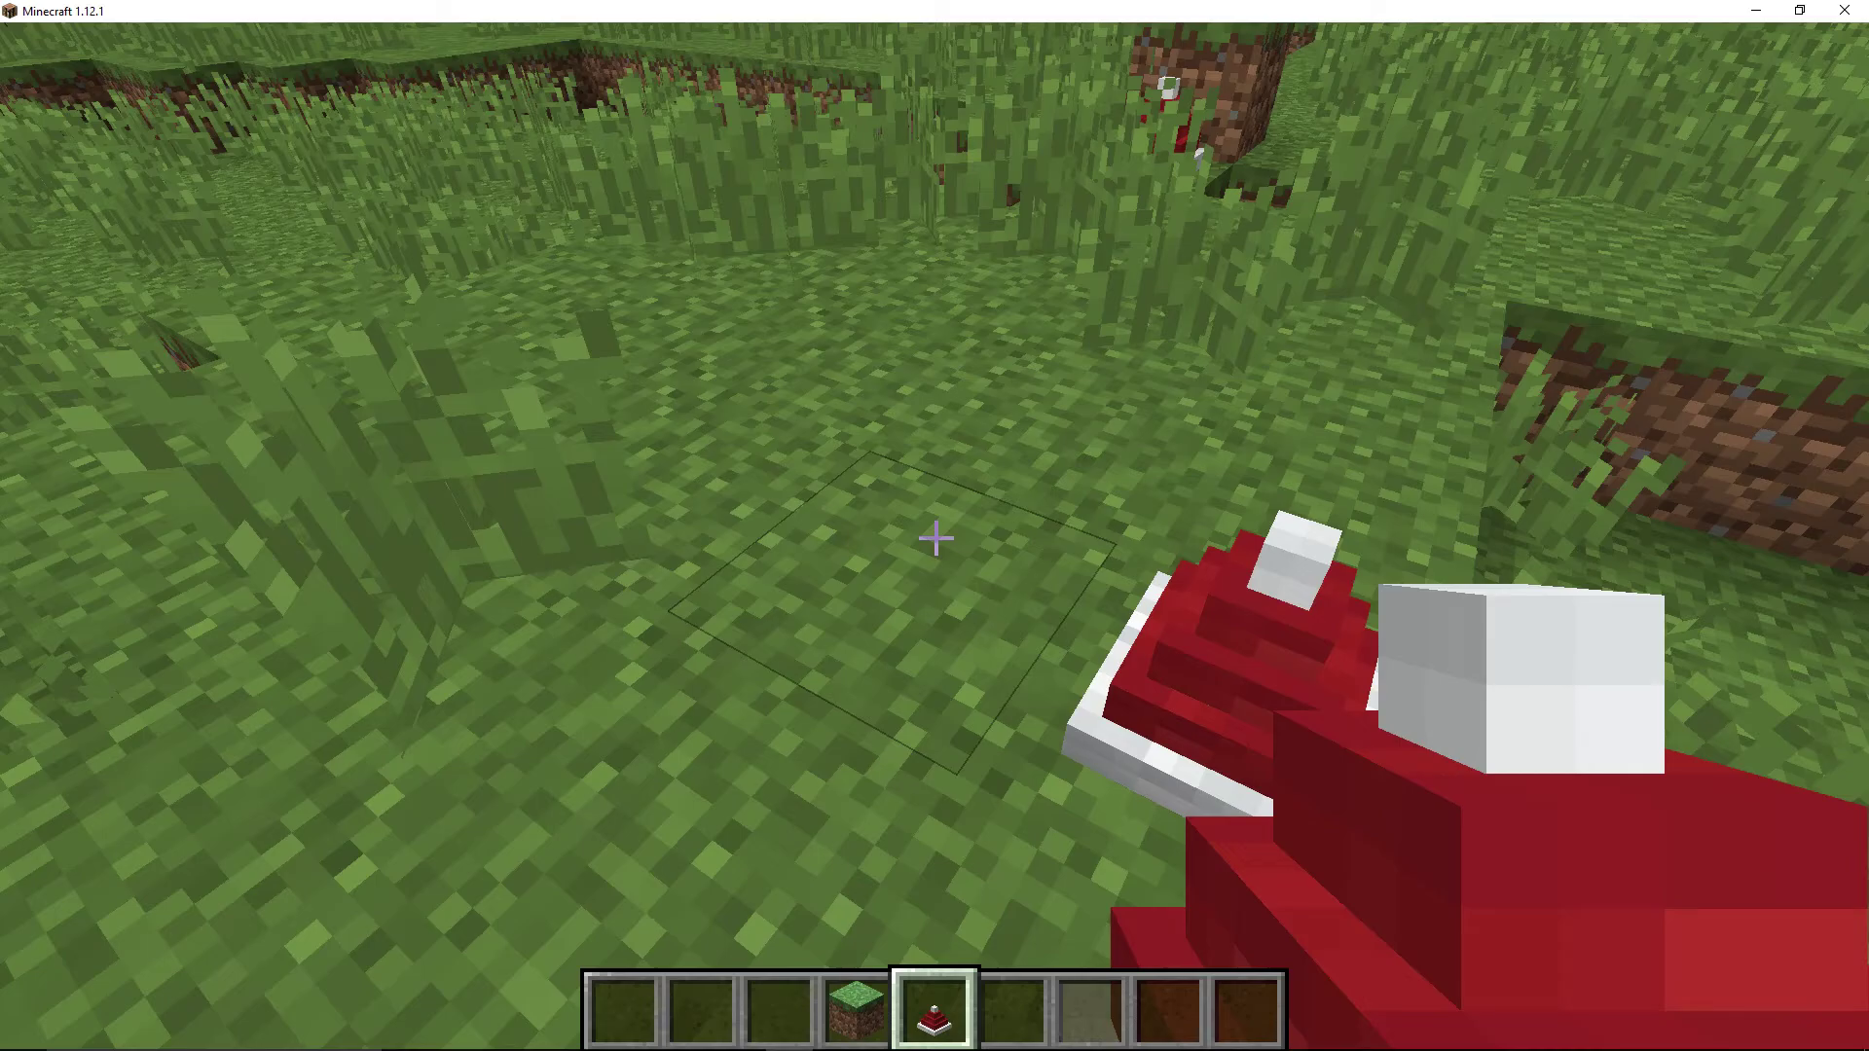
{"action": "right_click", "coordinate": [935, 539]}
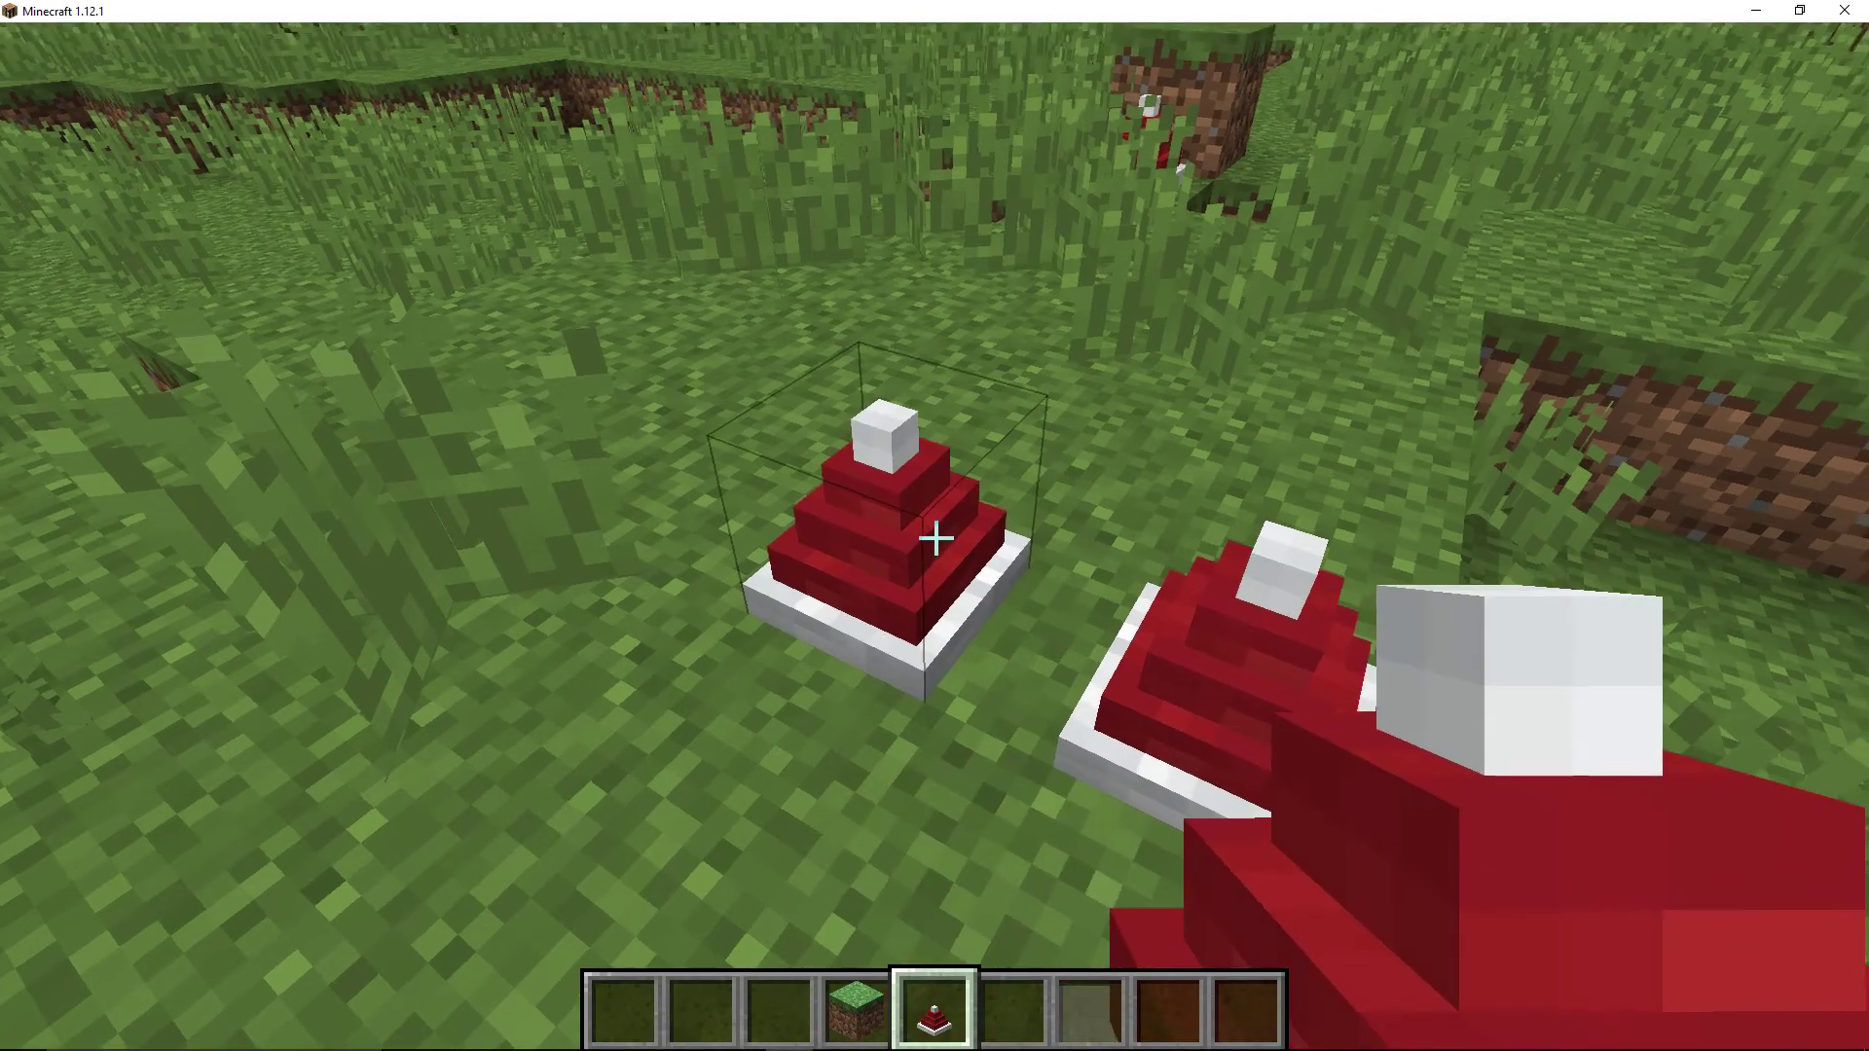
{"action": "scroll", "coordinate": [936, 538], "scroll_direction": "down", "scroll_amount": 1}
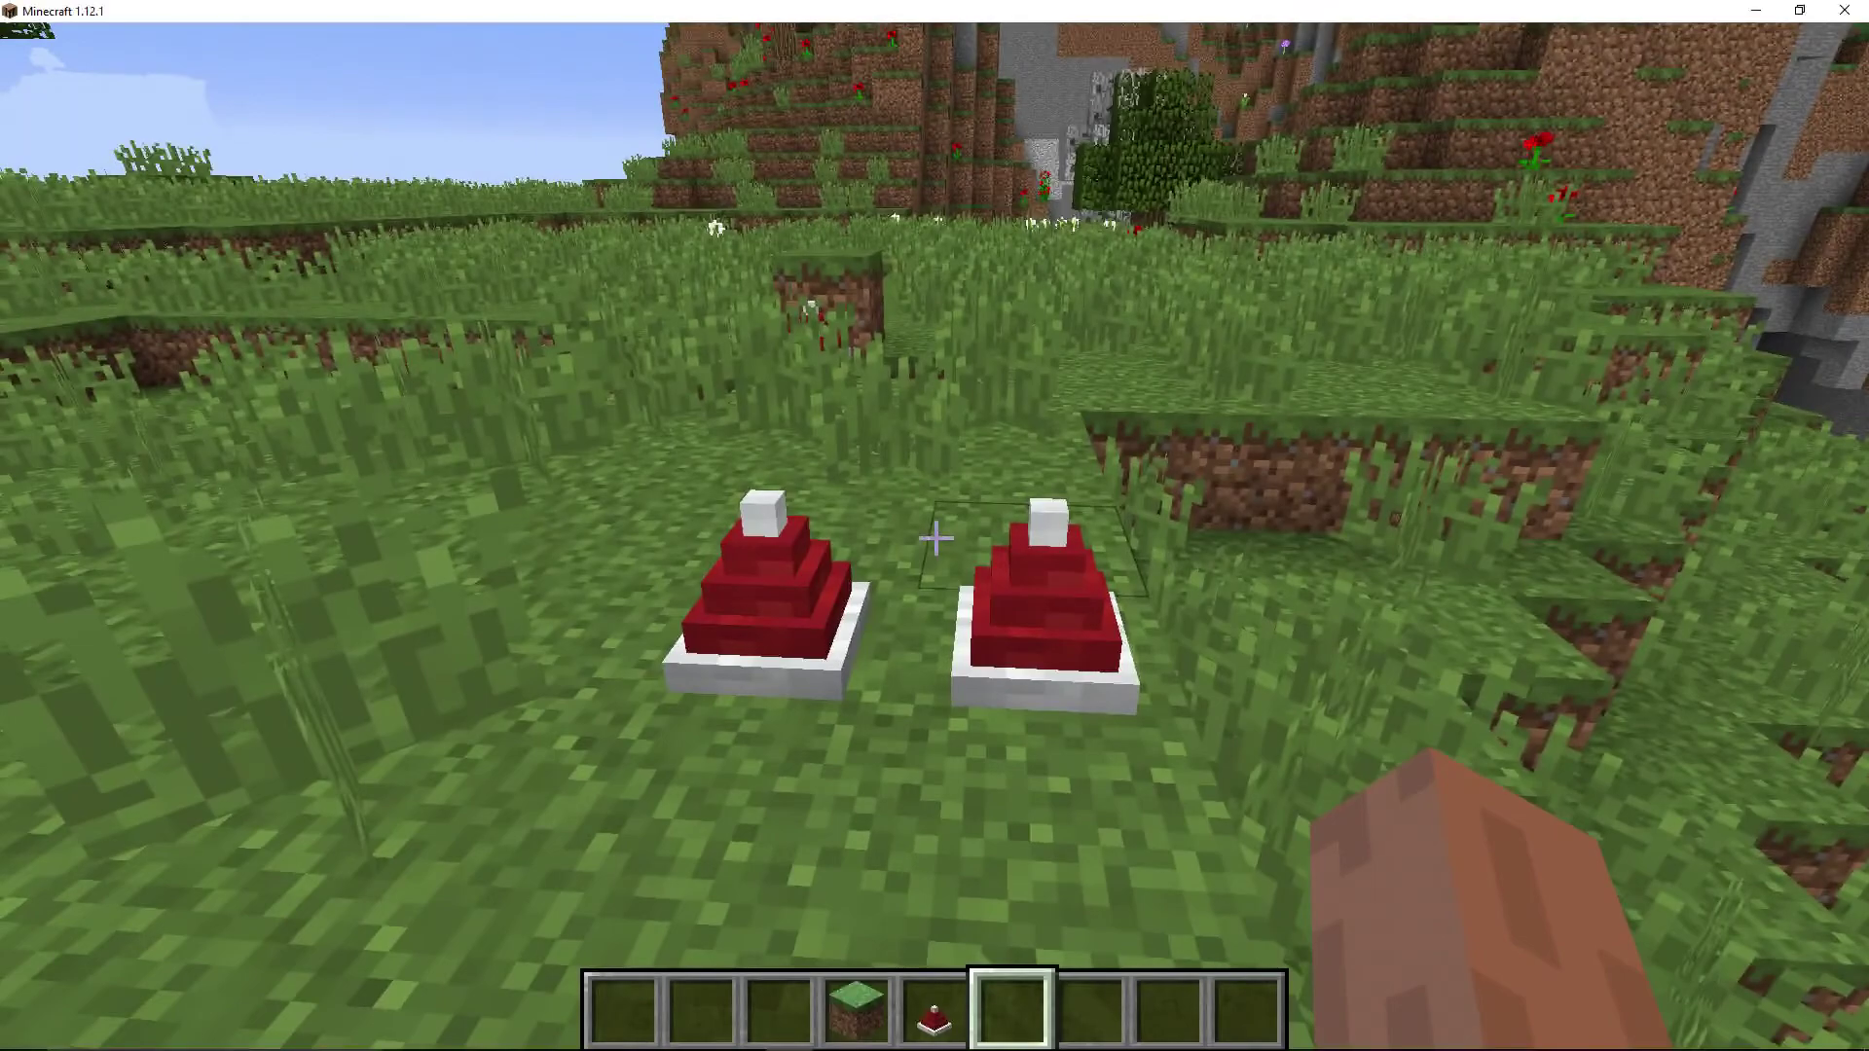